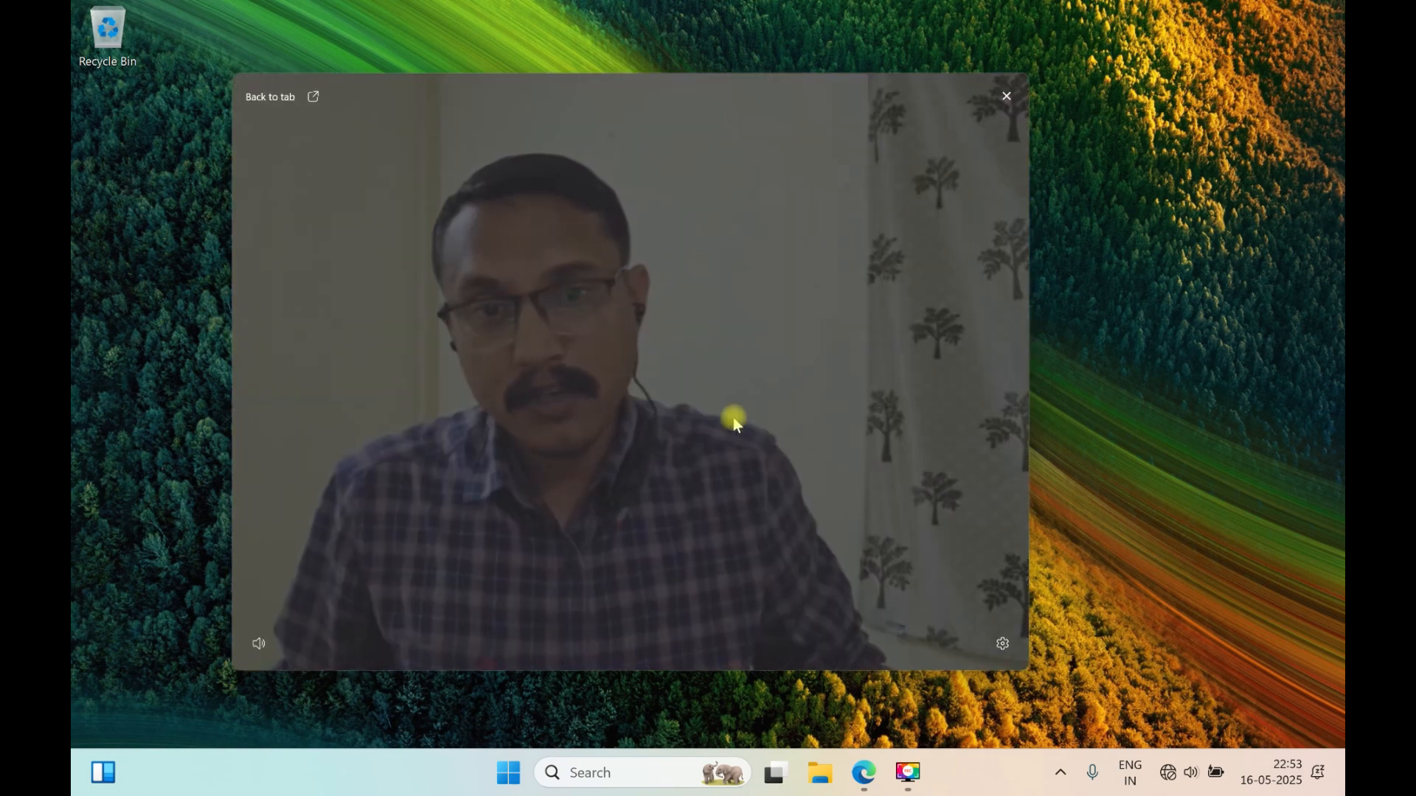
drag(694, 410, 537, 331)
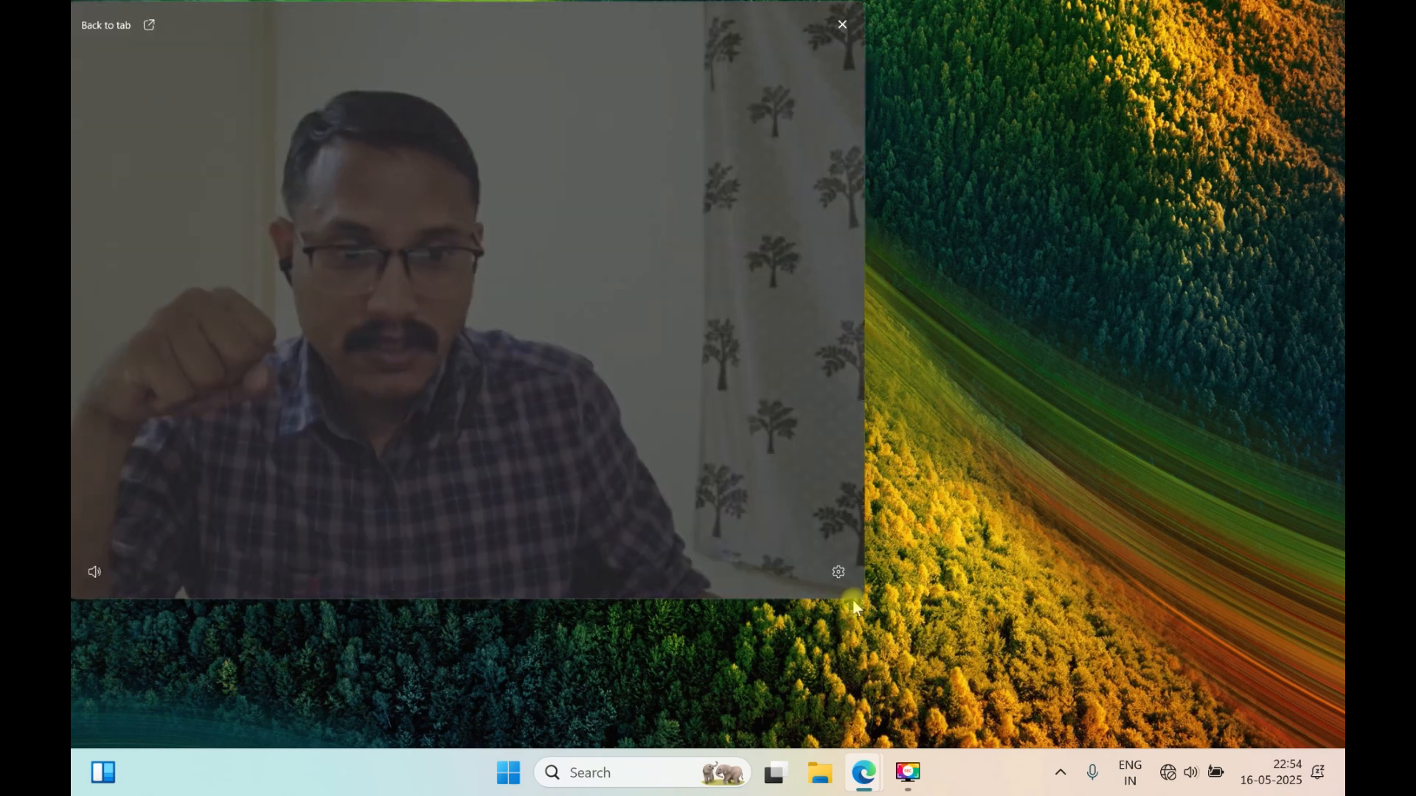
drag(854, 607, 262, 193)
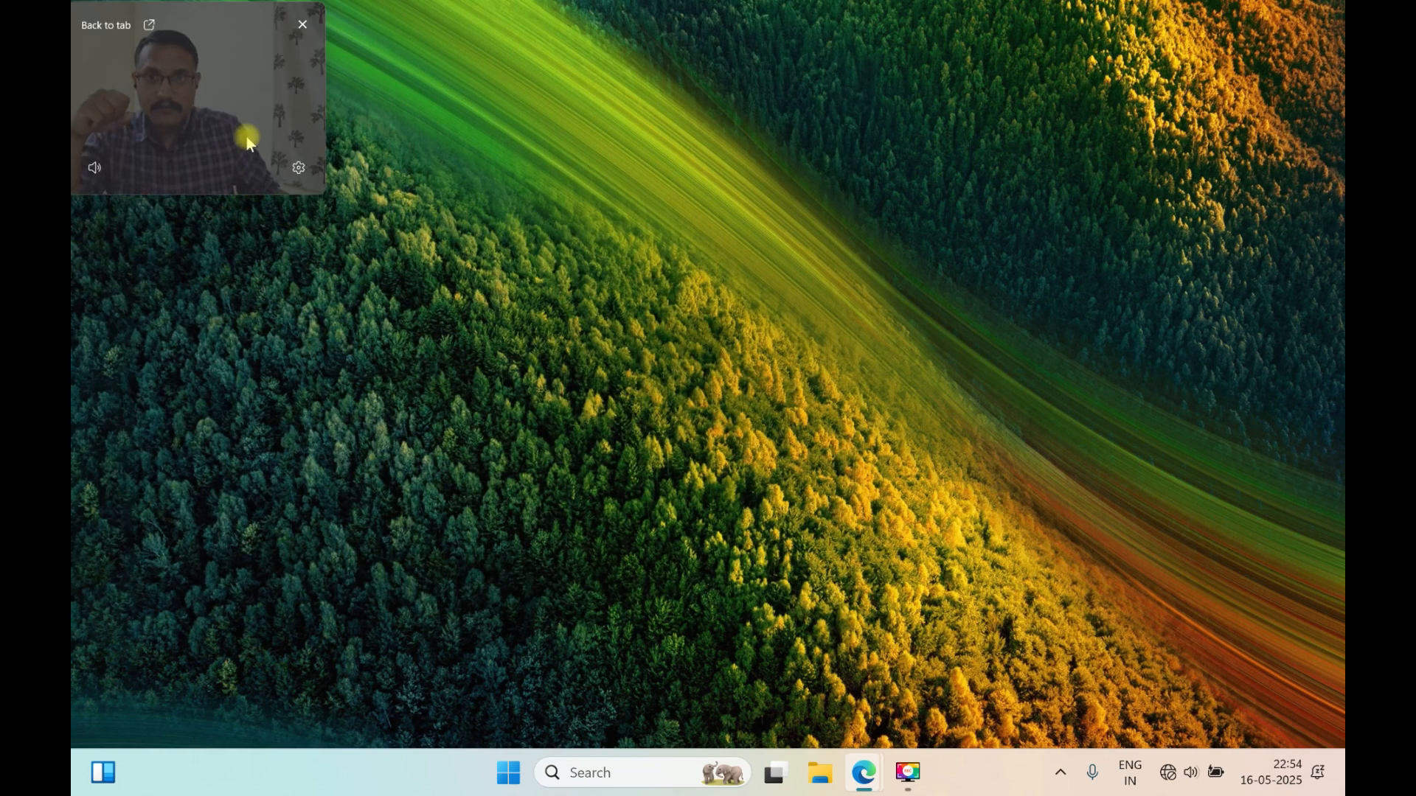
mouse_move(249, 129)
mouse_down()
mouse_move(296, 218)
mouse_move(693, 354)
mouse_move(487, 336)
mouse_move(451, 302)
mouse_move(461, 198)
mouse_move(1319, 412)
mouse_move(1226, 596)
mouse_move(835, 169)
mouse_move(264, 120)
mouse_up()
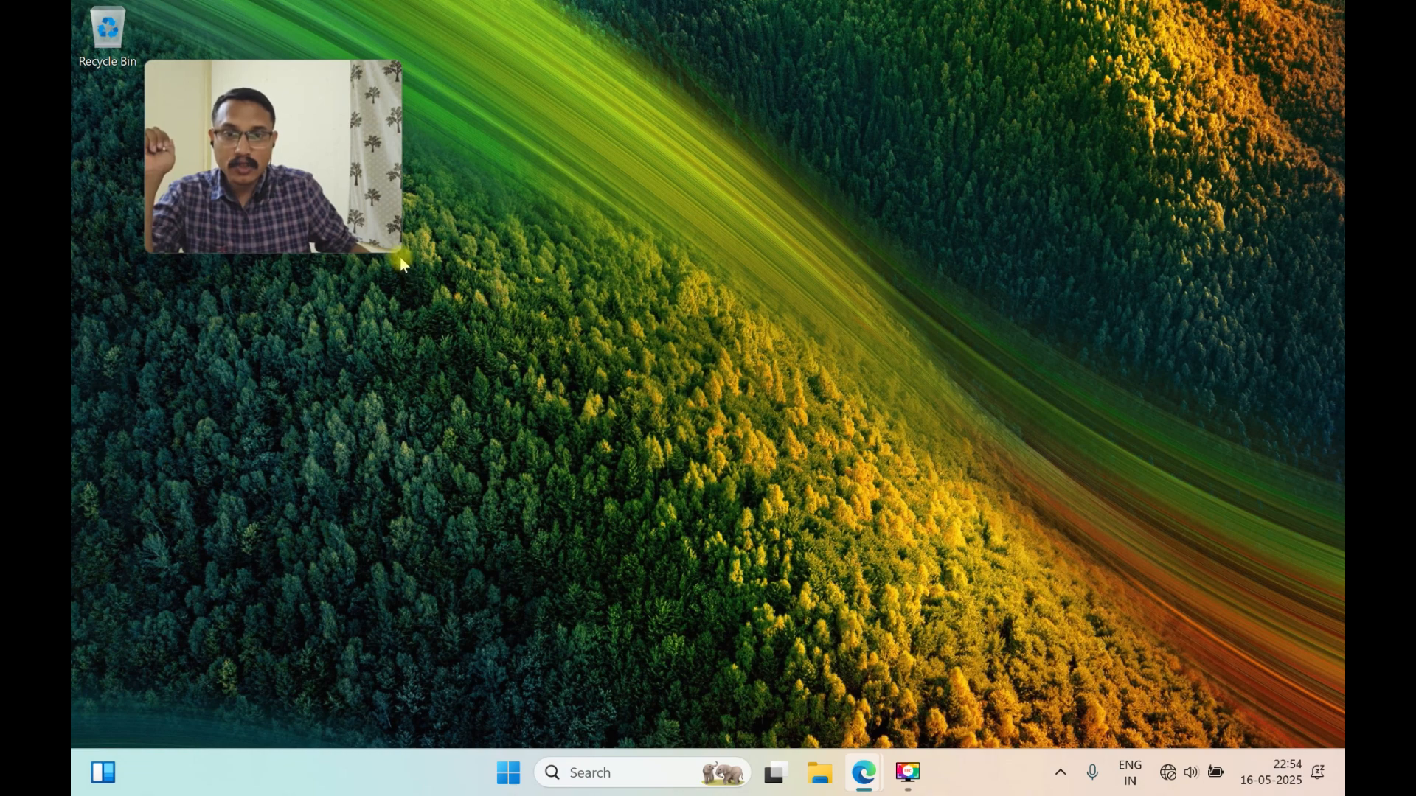
drag(400, 251, 927, 696)
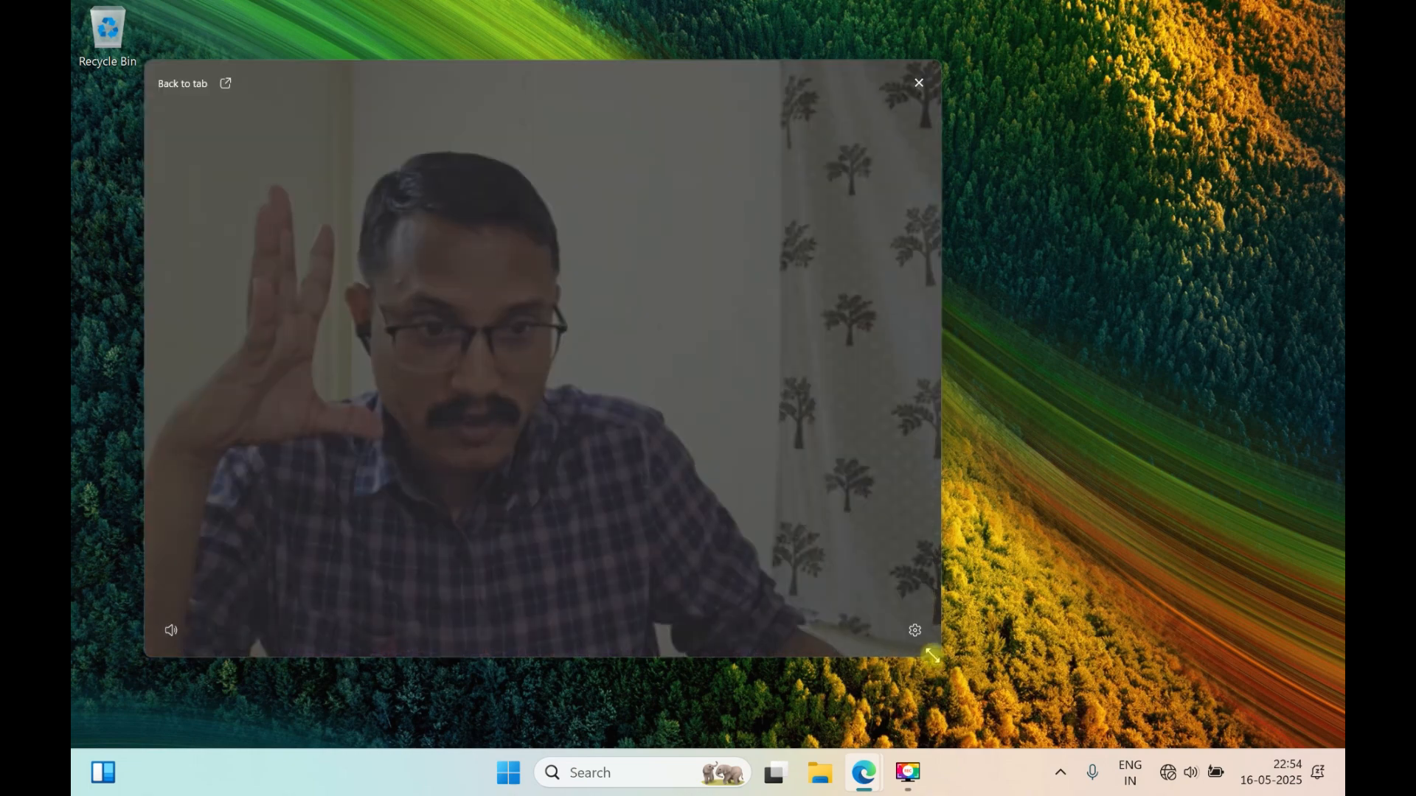
drag(931, 655, 400, 251)
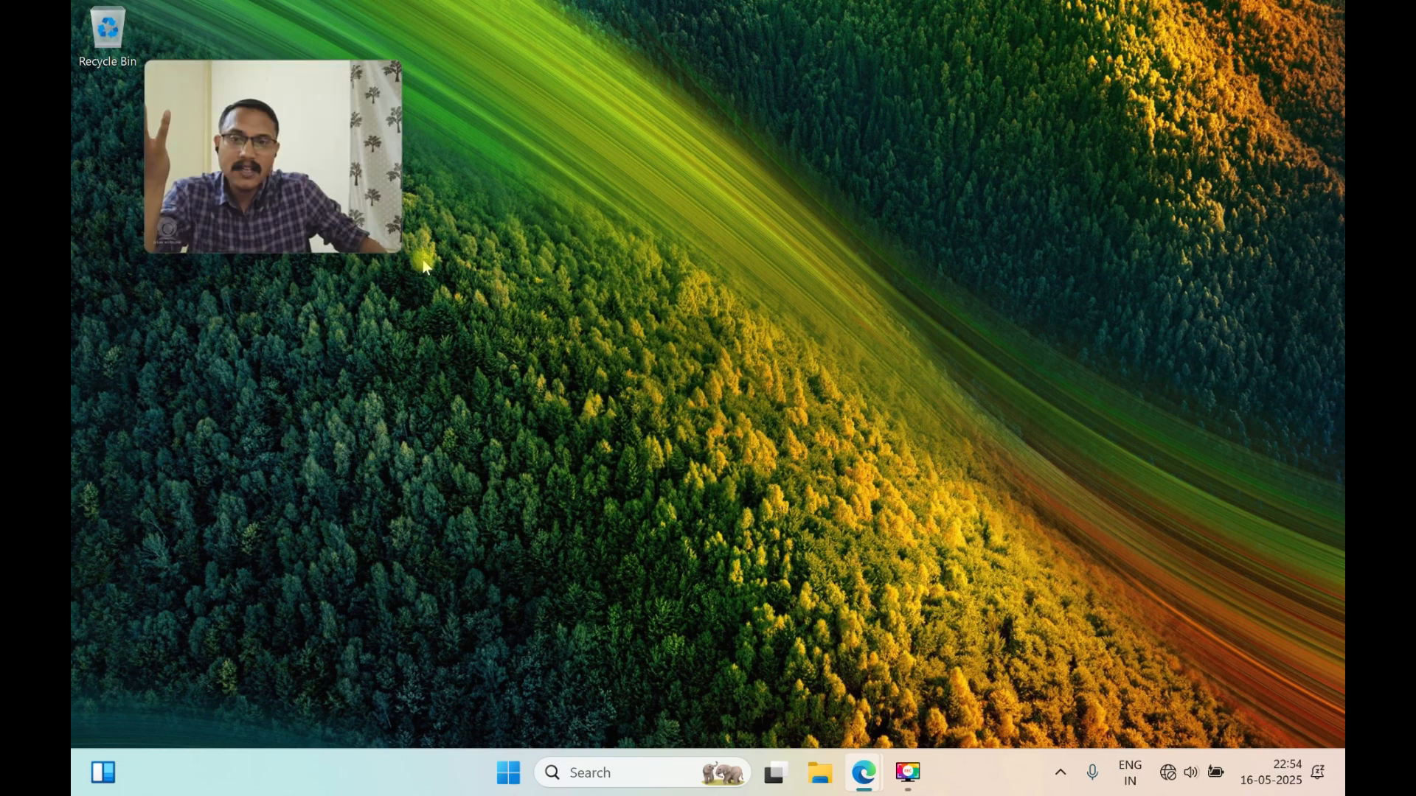
drag(411, 316, 893, 624)
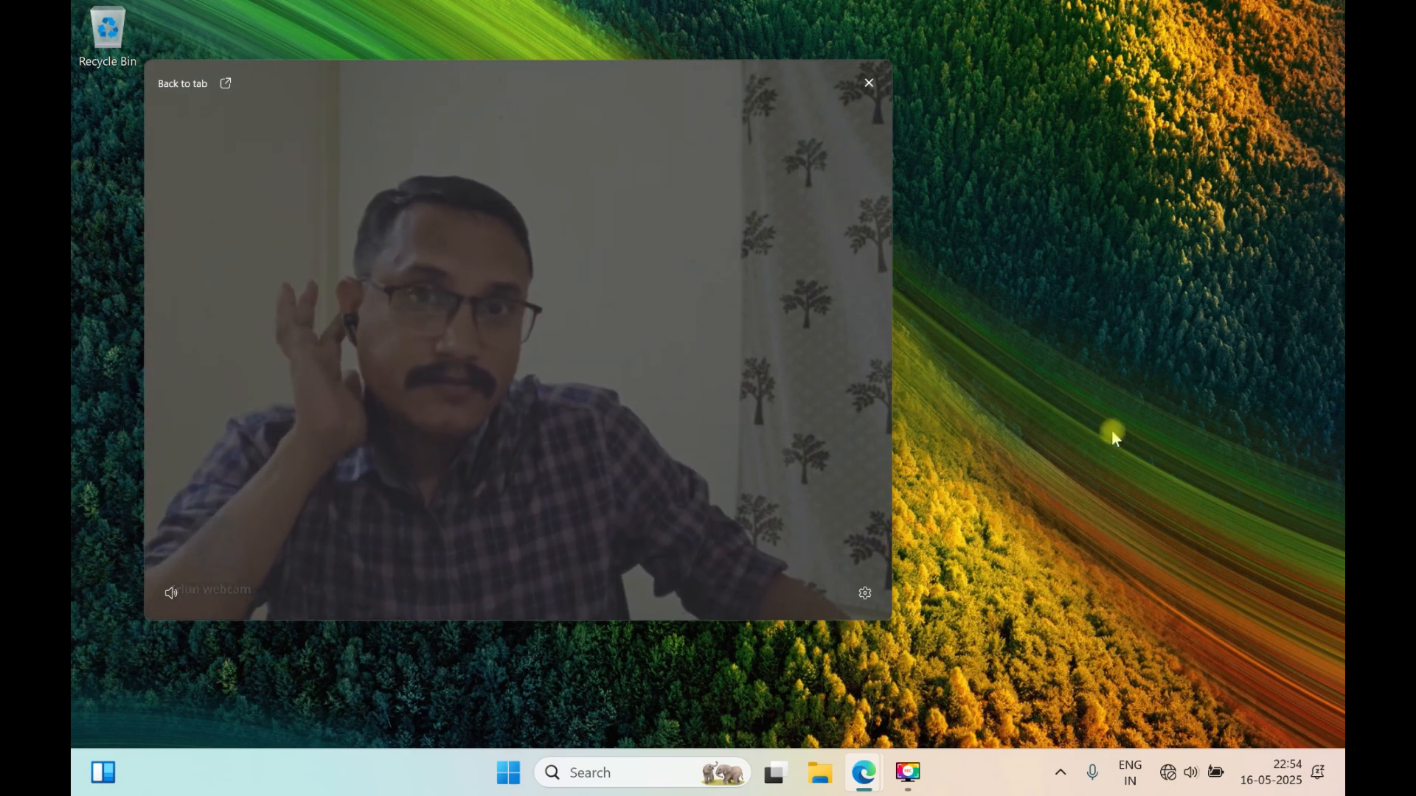
drag(887, 621, 401, 253)
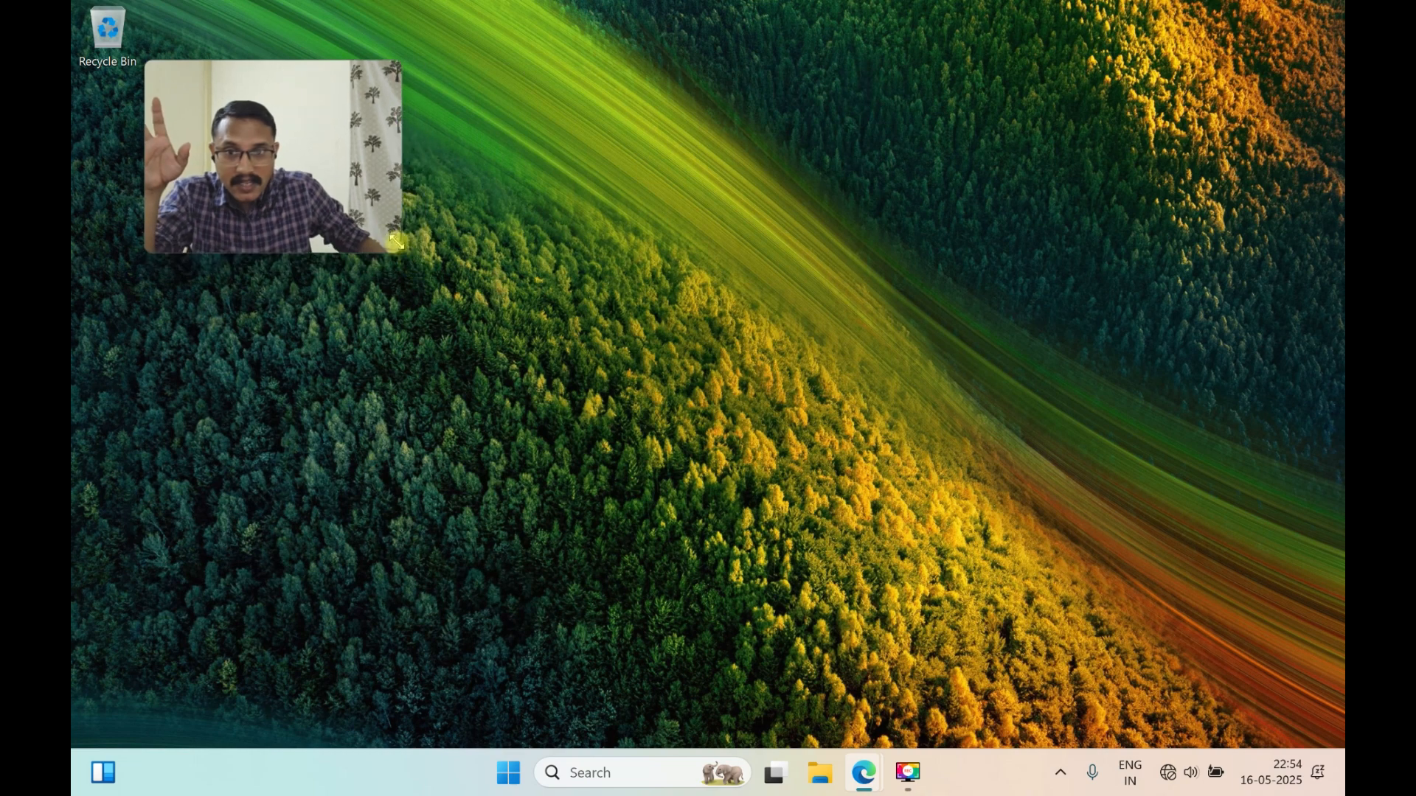
drag(317, 158, 242, 93)
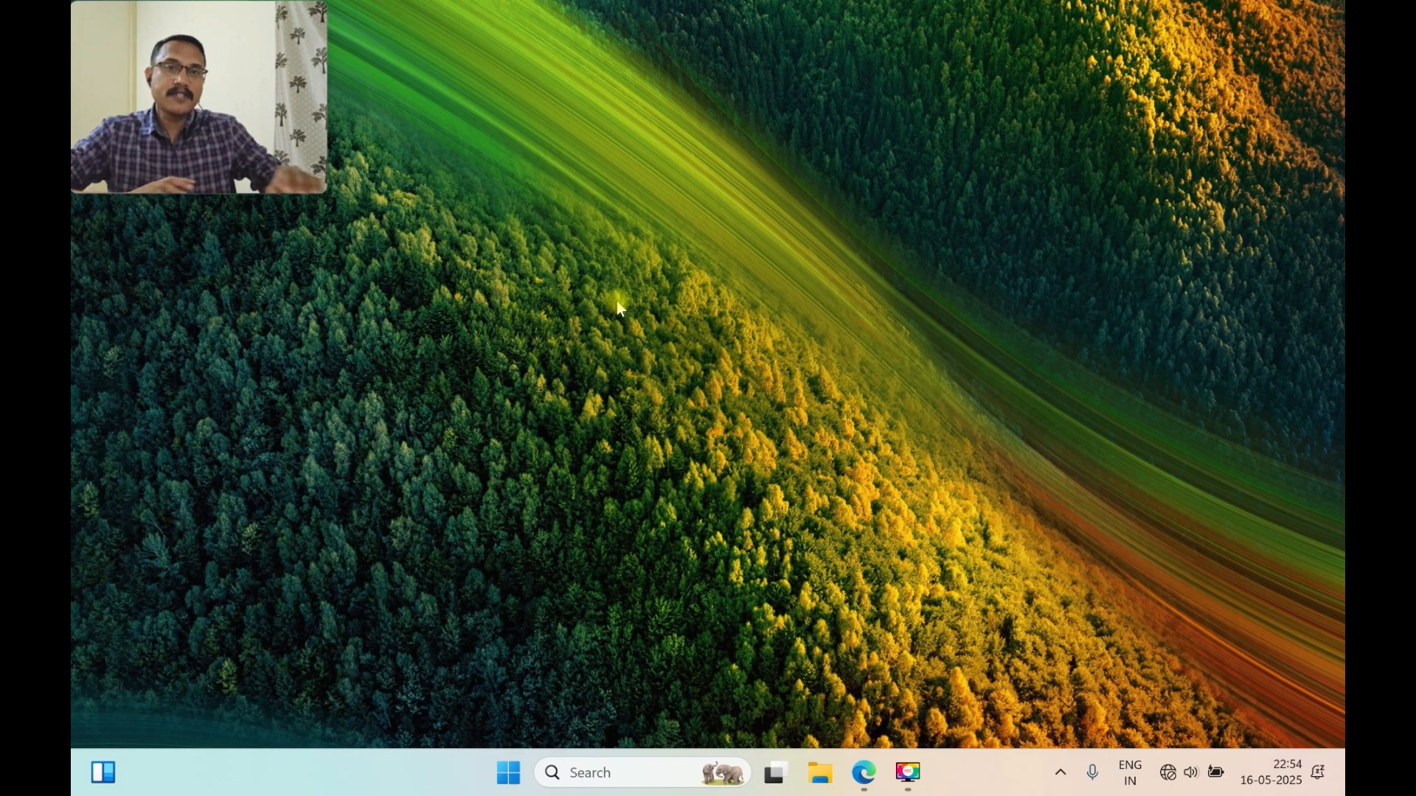
mouse_move(302, 145)
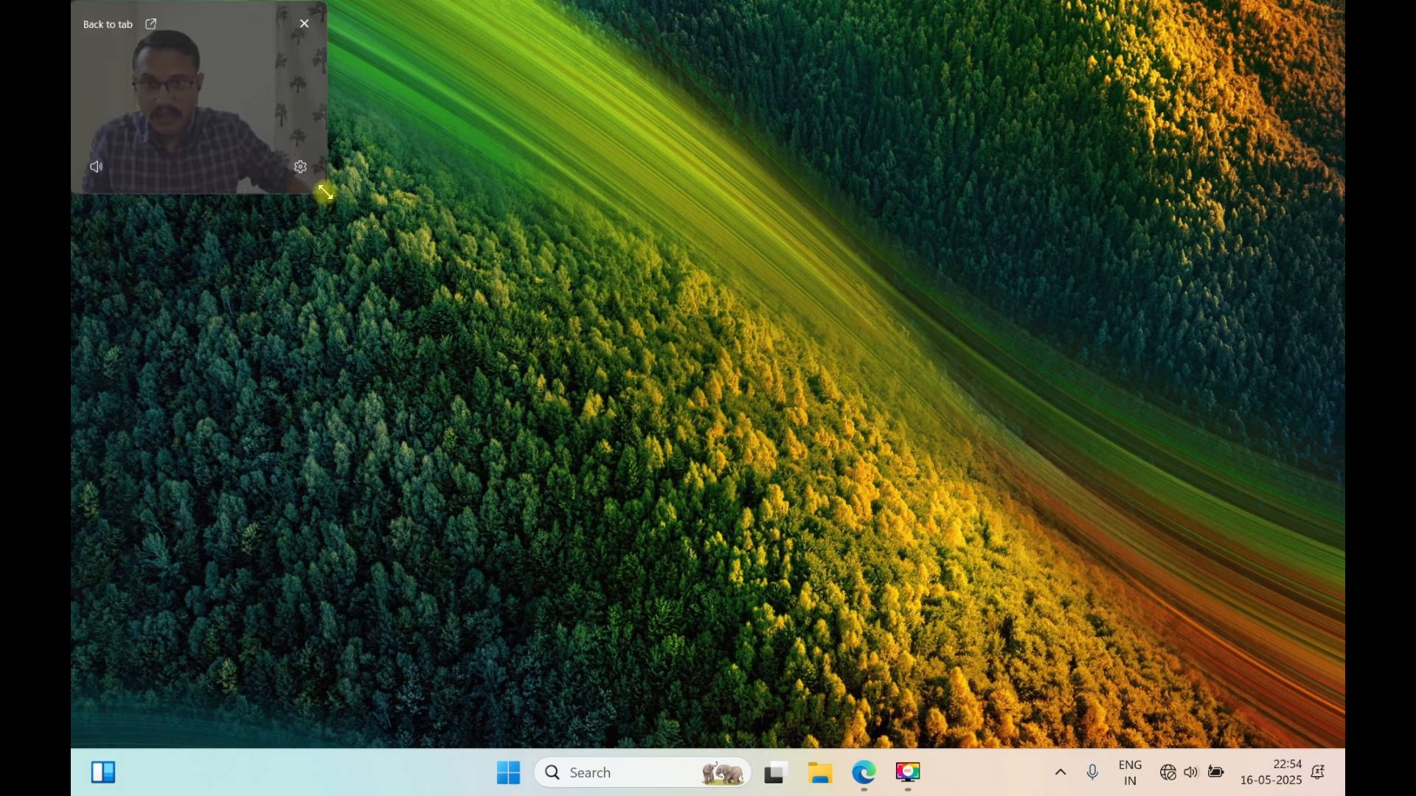
drag(325, 193, 1007, 467)
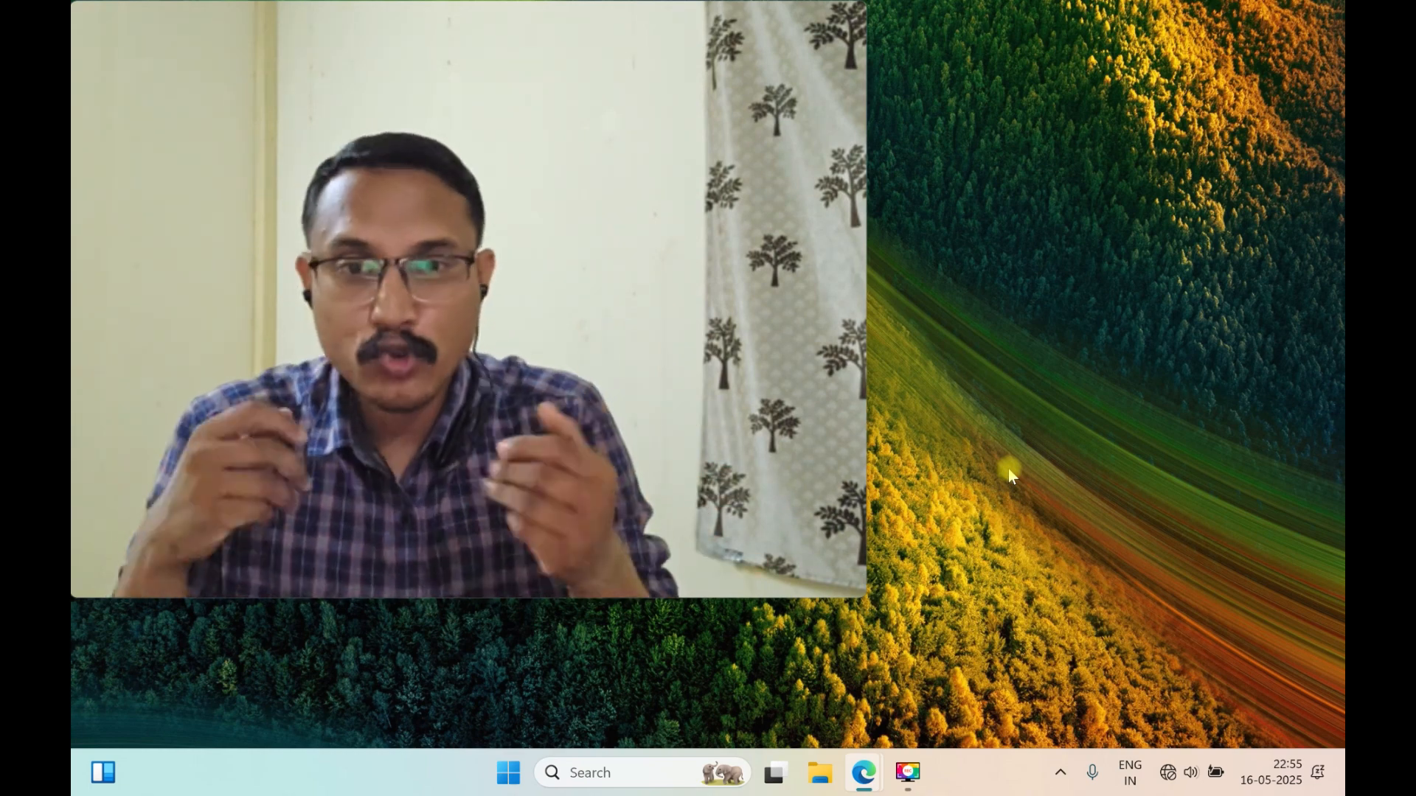
mouse_move(862, 596)
drag(862, 596, 546, 385)
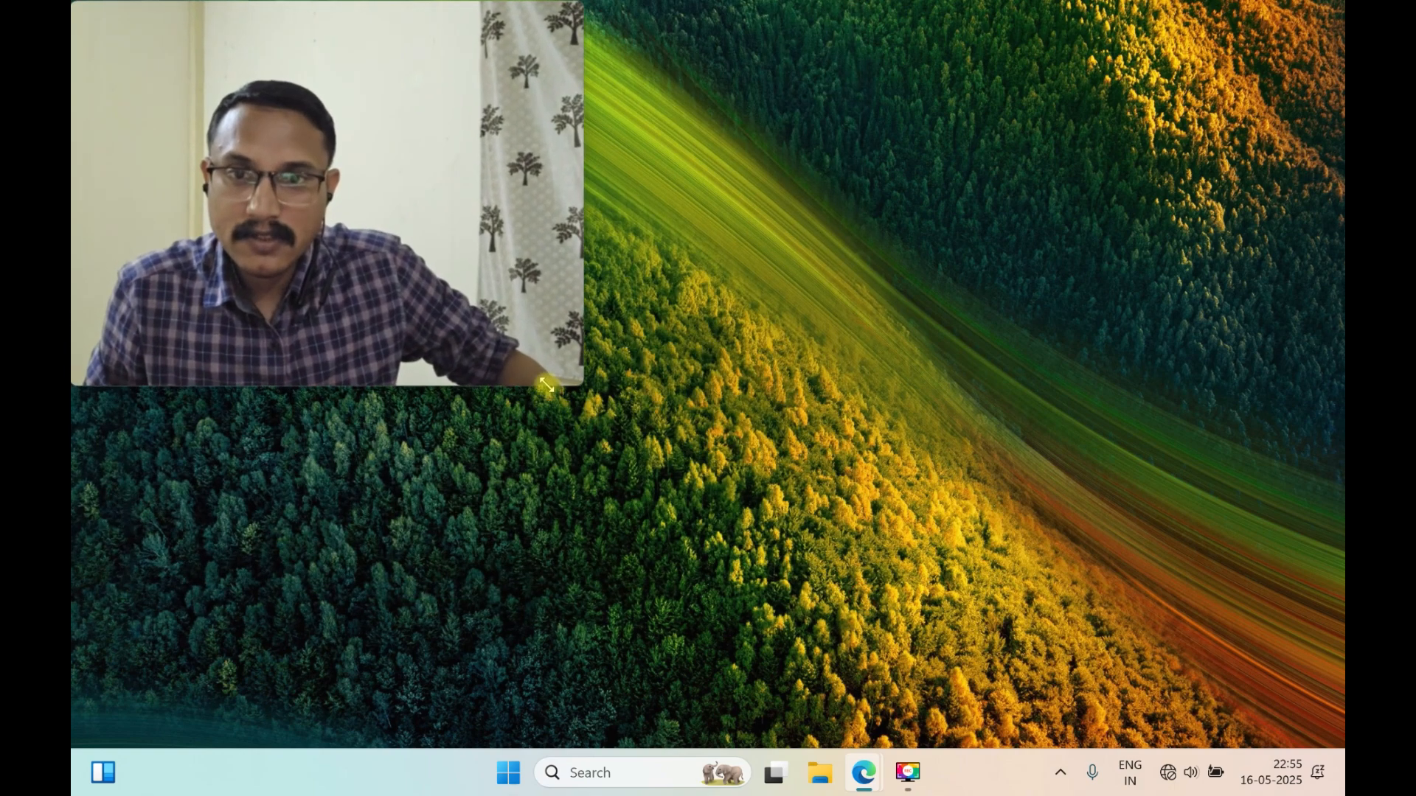
click(796, 441)
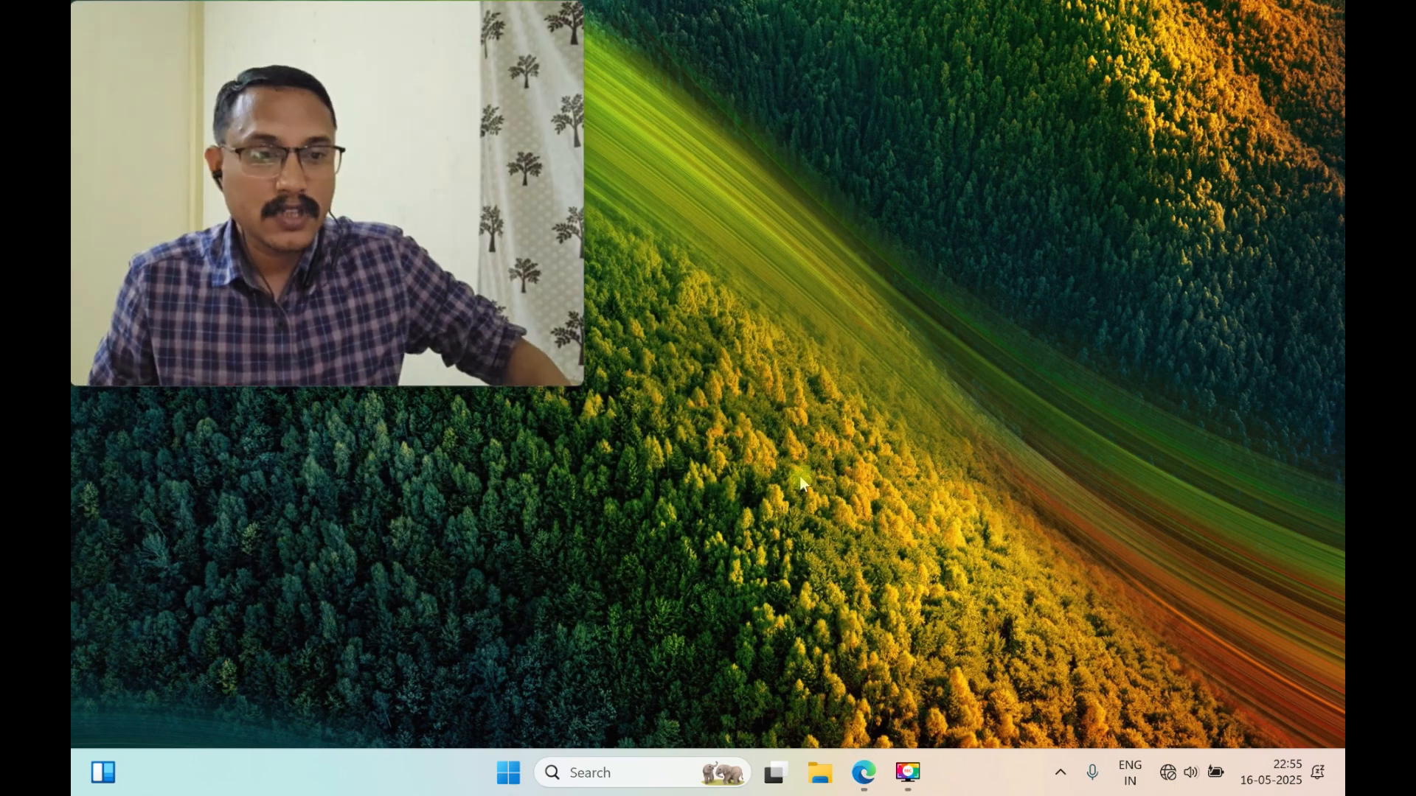
Open the system's Date & time settings from the taskbar clock and shrink and move the floating video window to uncover the page.
right_click(1296, 780)
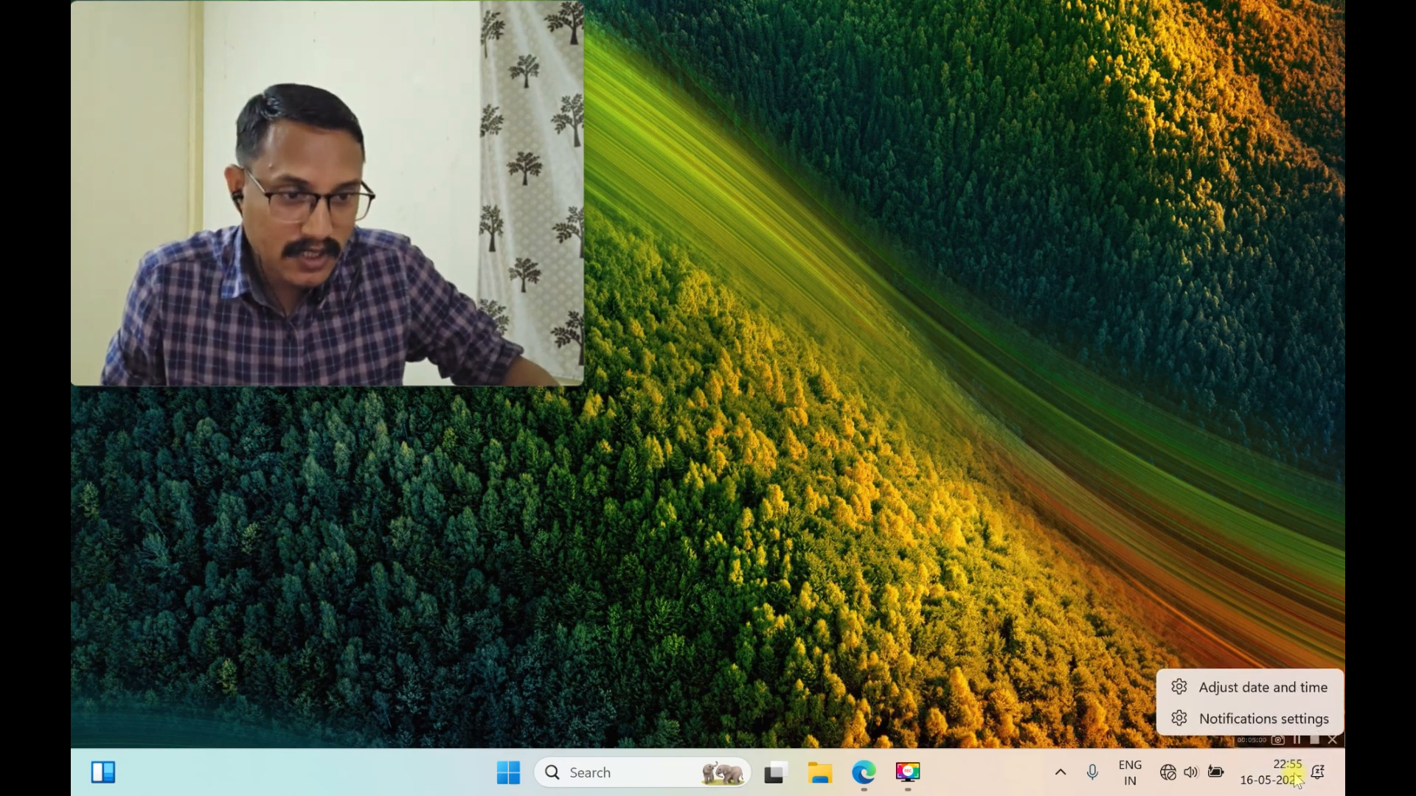
click(1231, 688)
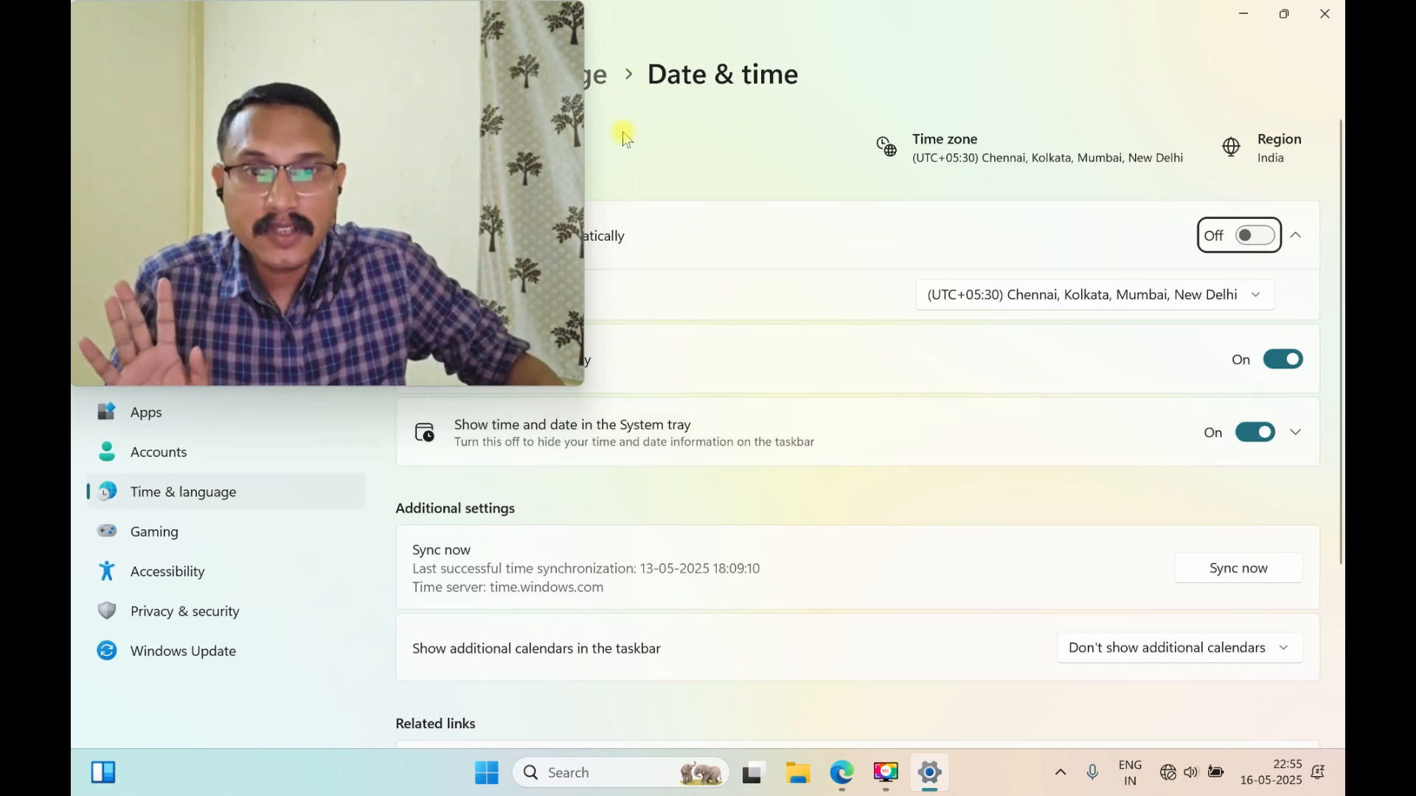
drag(581, 384, 370, 224)
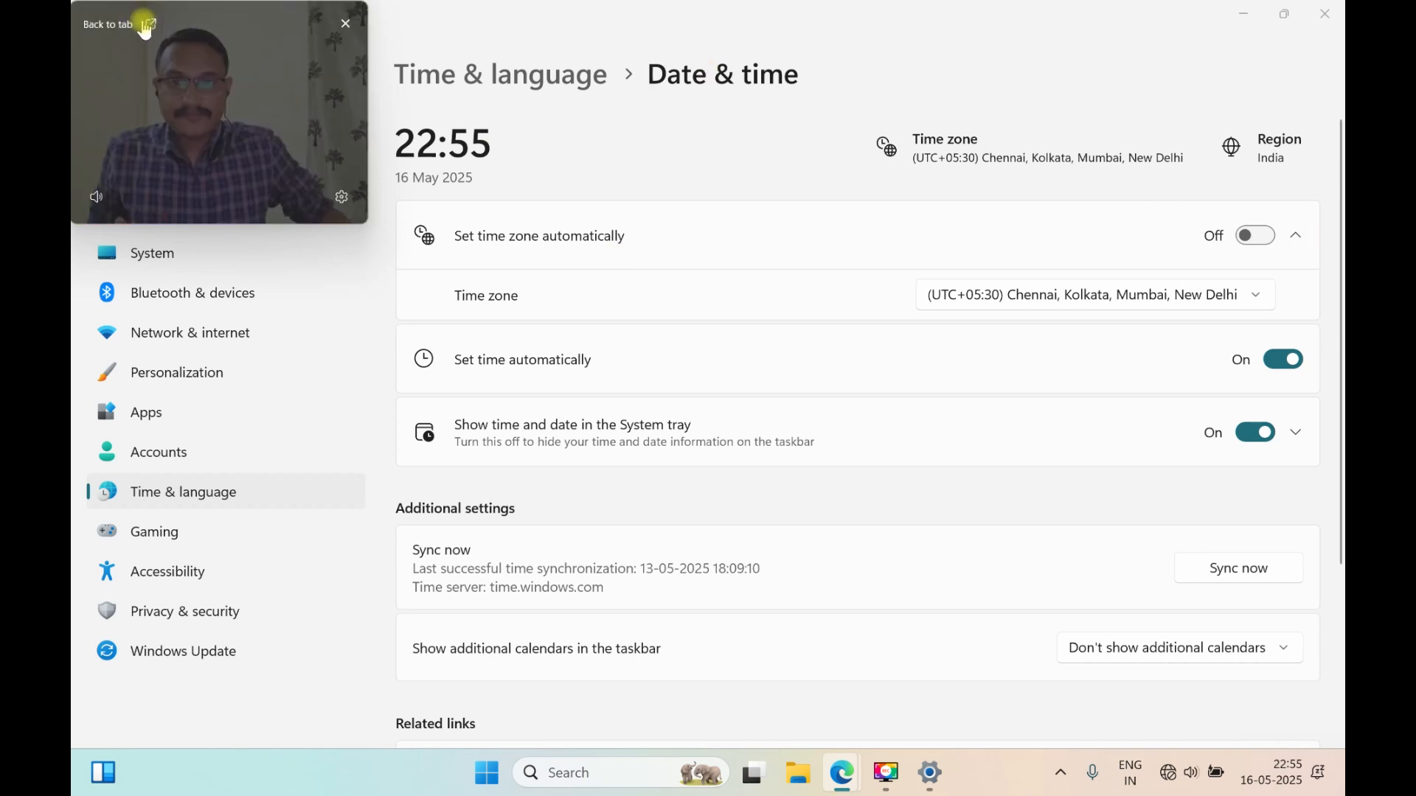
drag(146, 87, 158, 182)
click(789, 160)
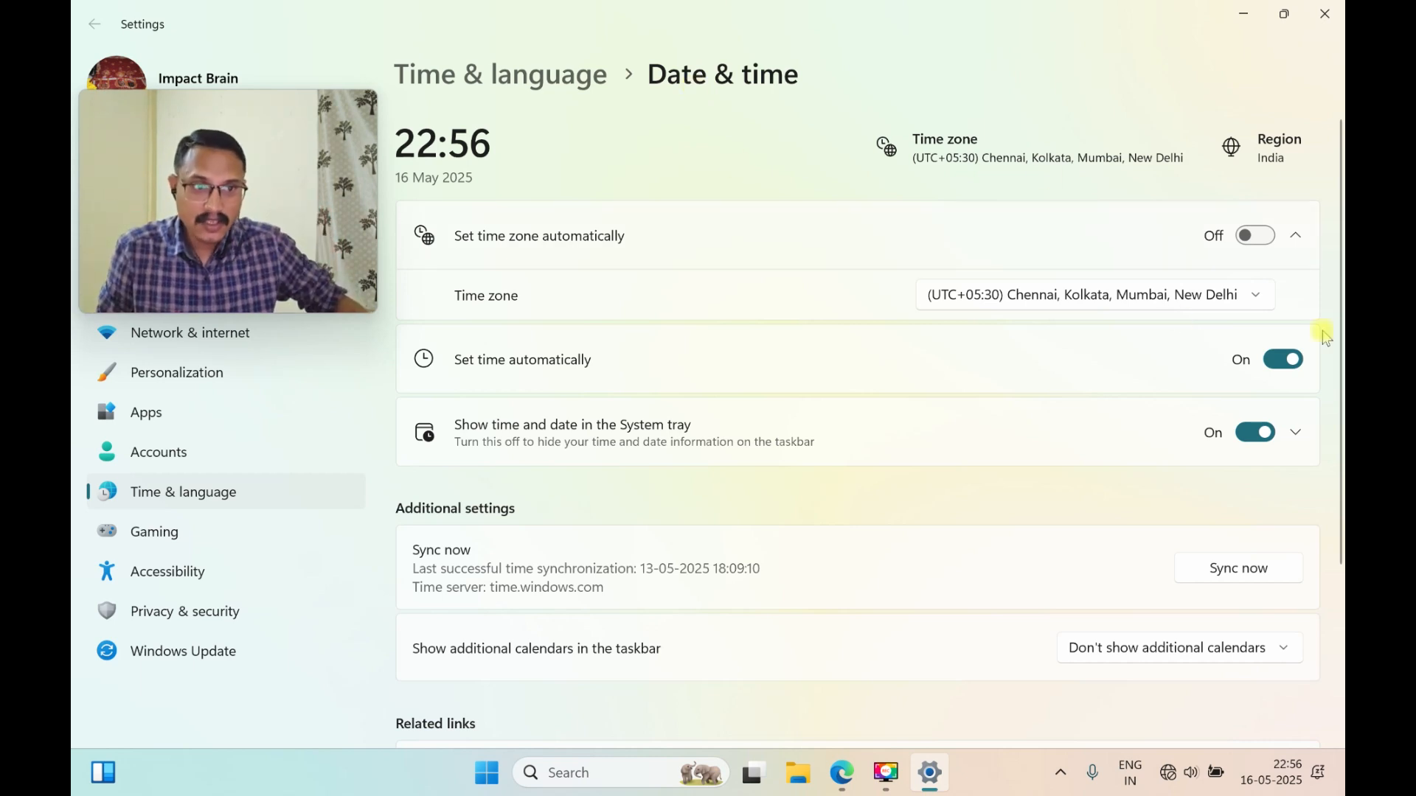
Choose (UTC+05:30) Chennai, Kolkata, Mumbai, New Delhi as the time zone.
click(1262, 297)
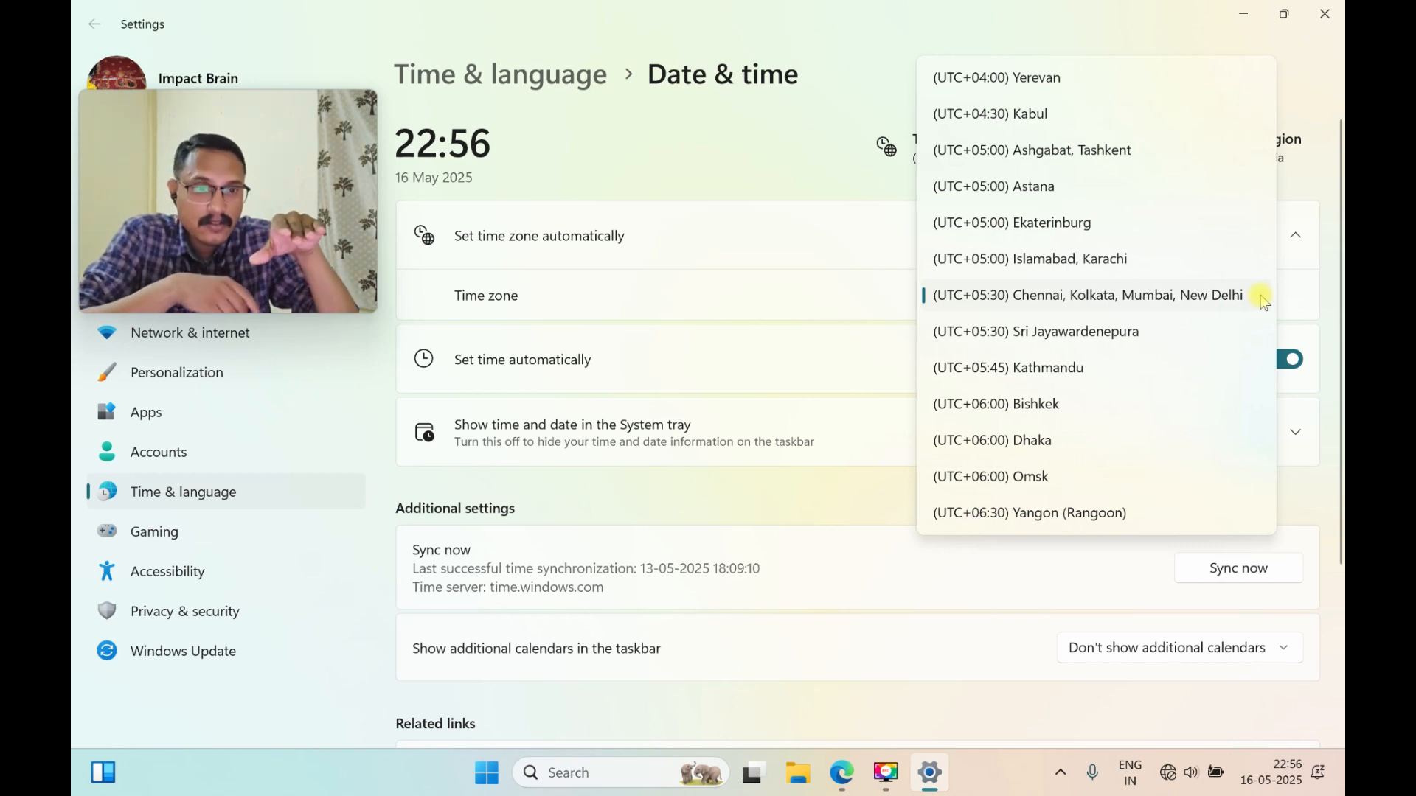
click(1158, 299)
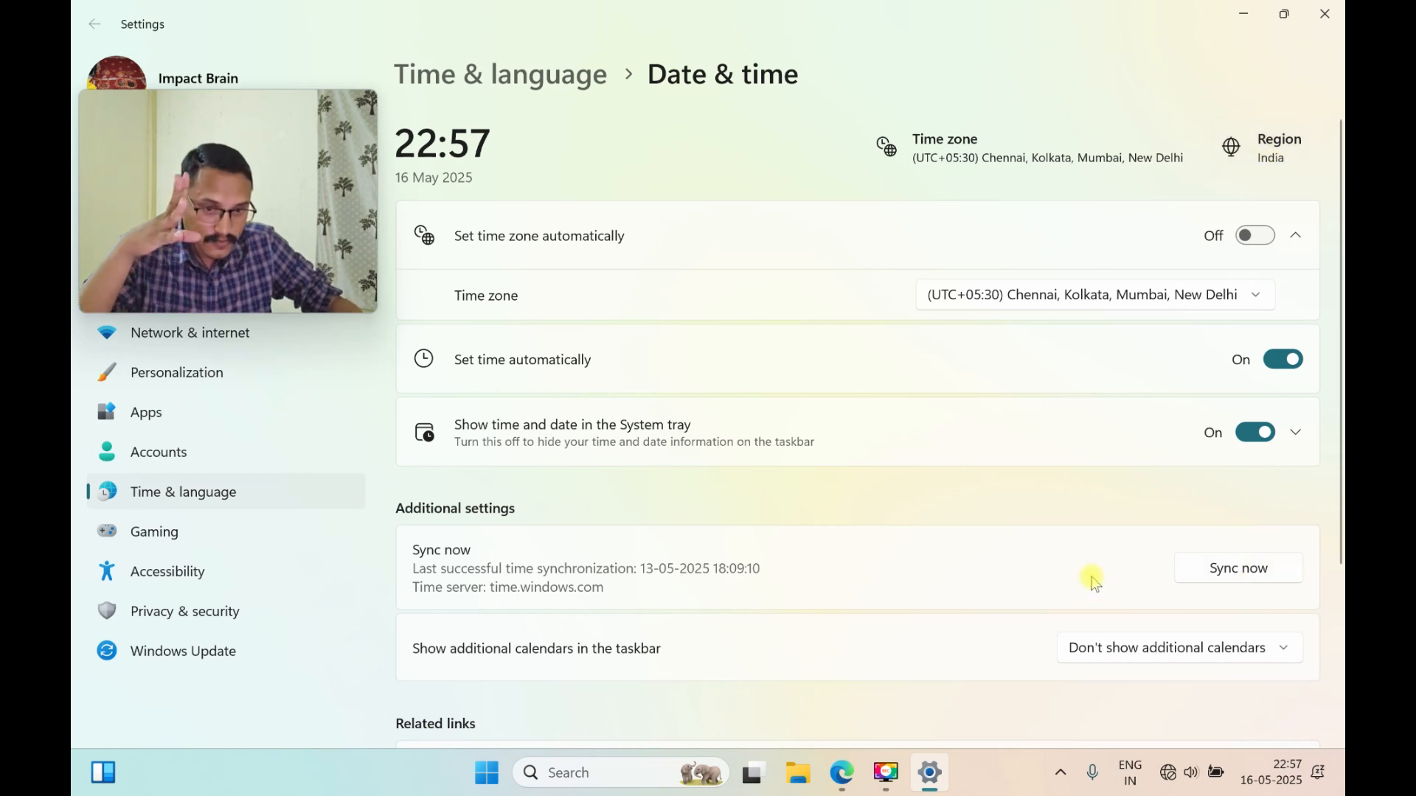
Open the classic Date and Time dialog through Additional clocks, move it clear of the video window, and show its date and time page.
scroll(1094, 582, down, 3)
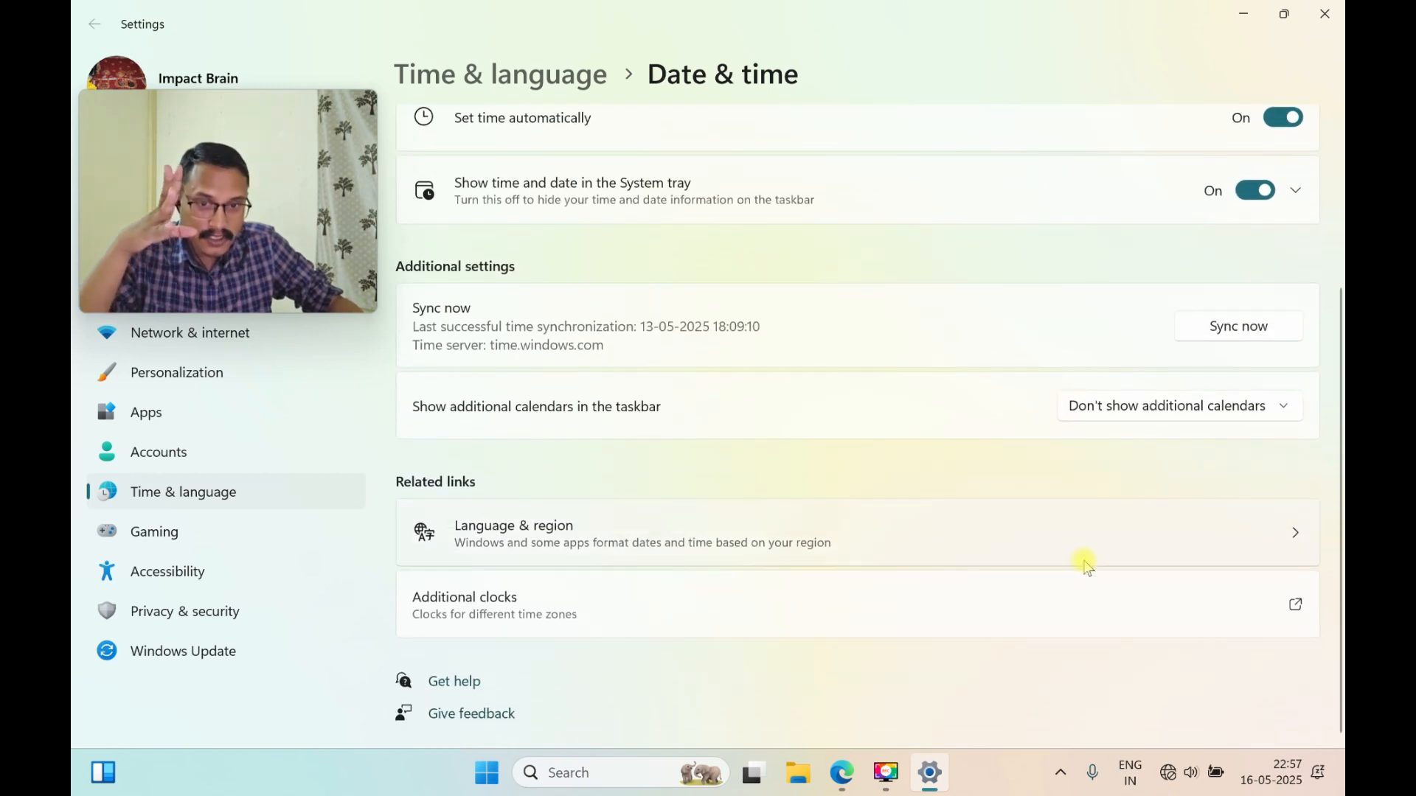
click(1298, 606)
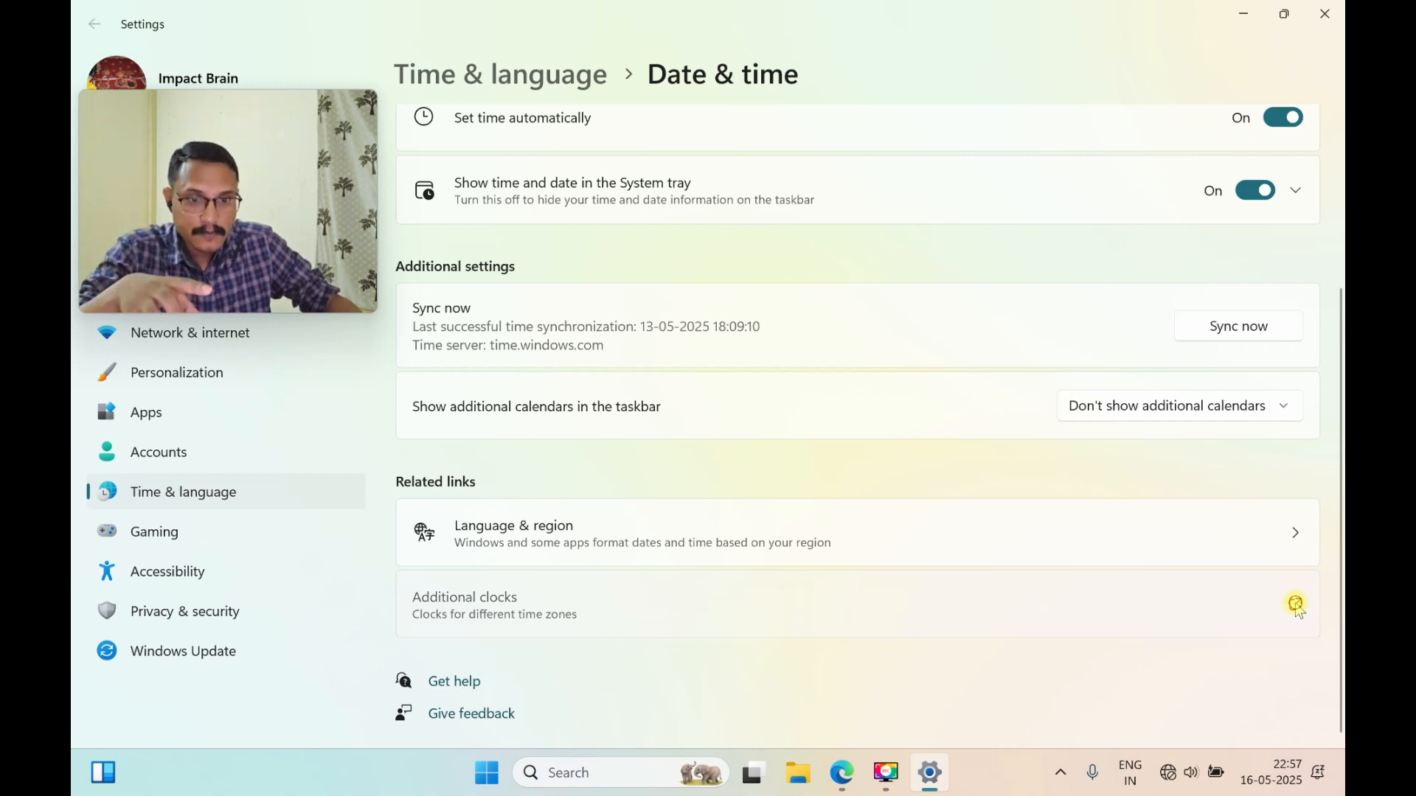
drag(469, 105, 1097, 147)
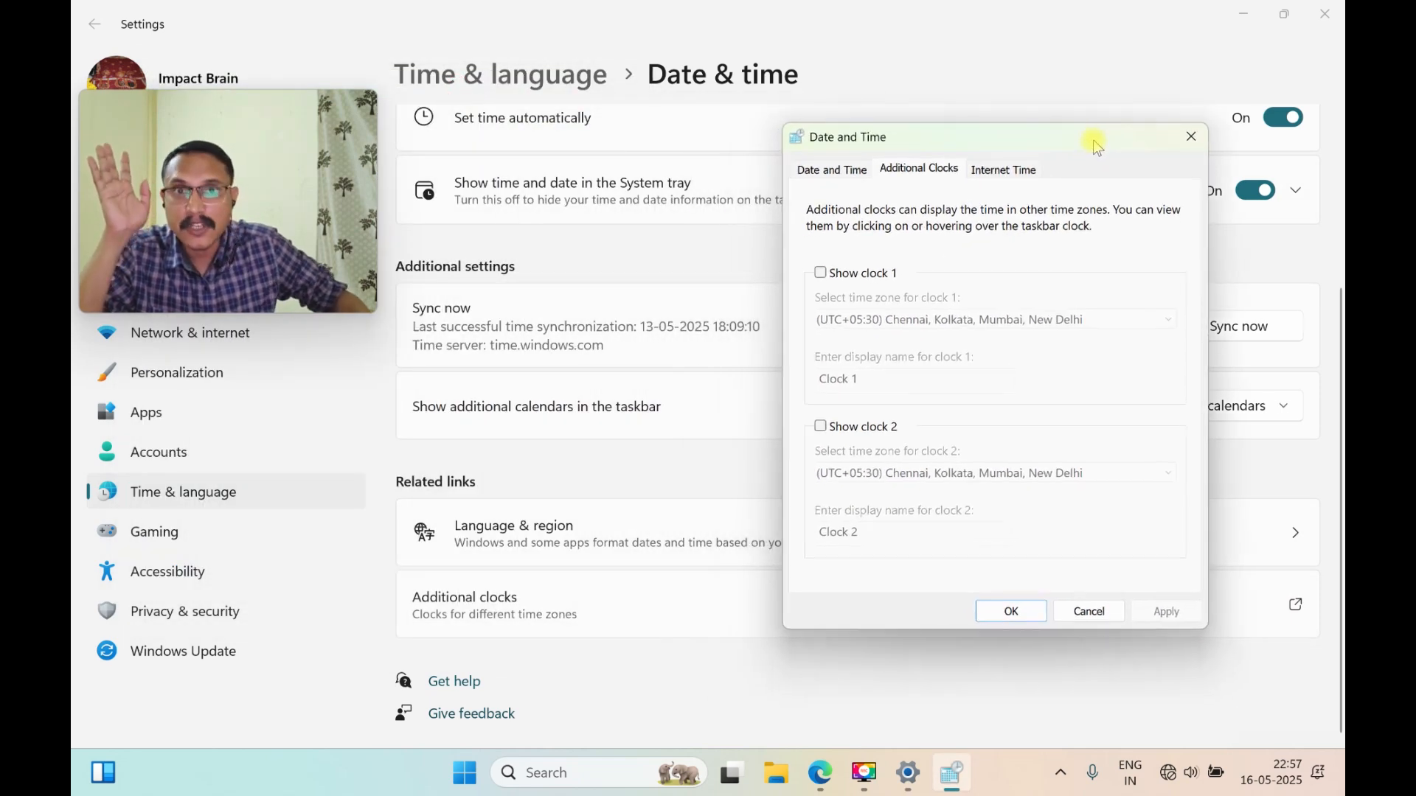
click(849, 171)
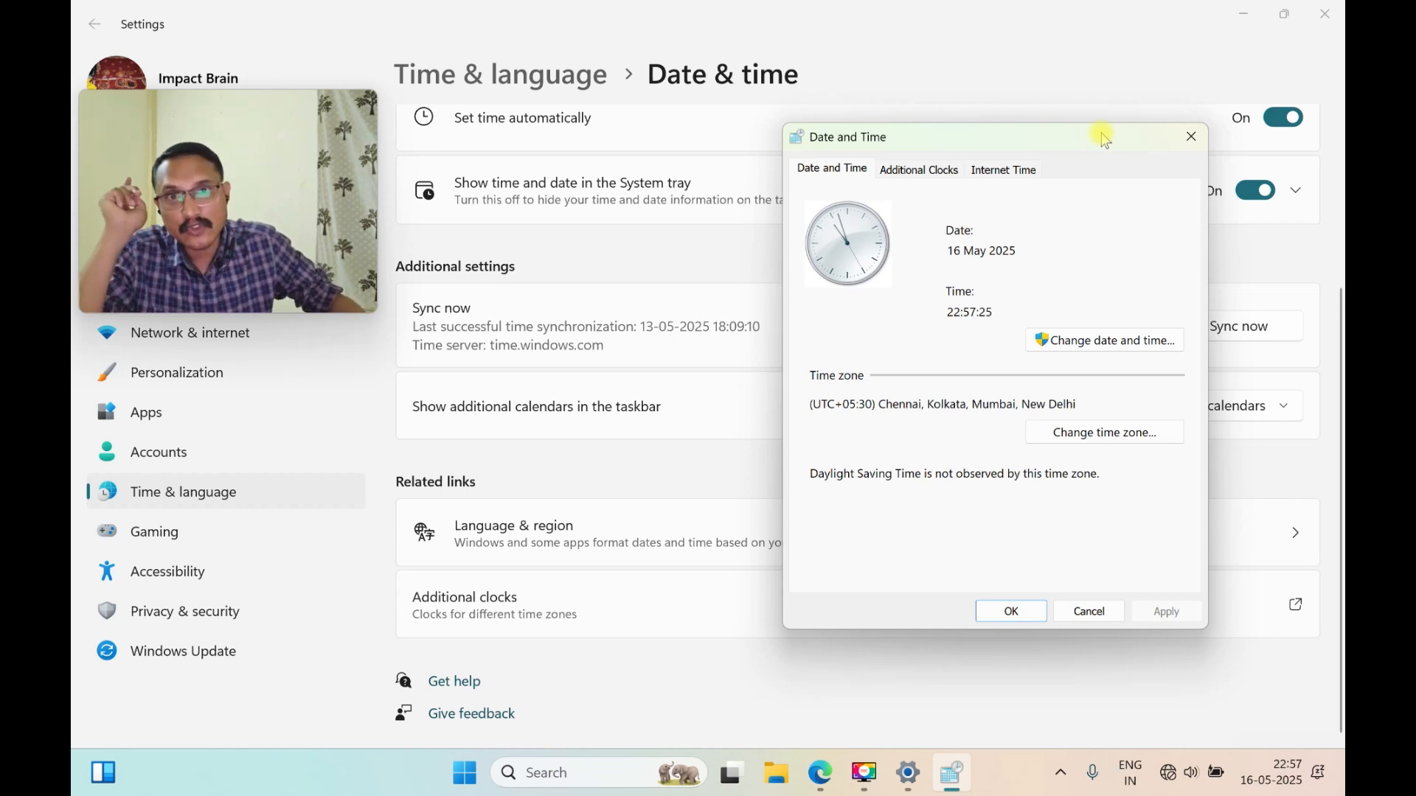
Examine the date-changing calendar at month and year level, and cancel without changing the date.
click(1118, 344)
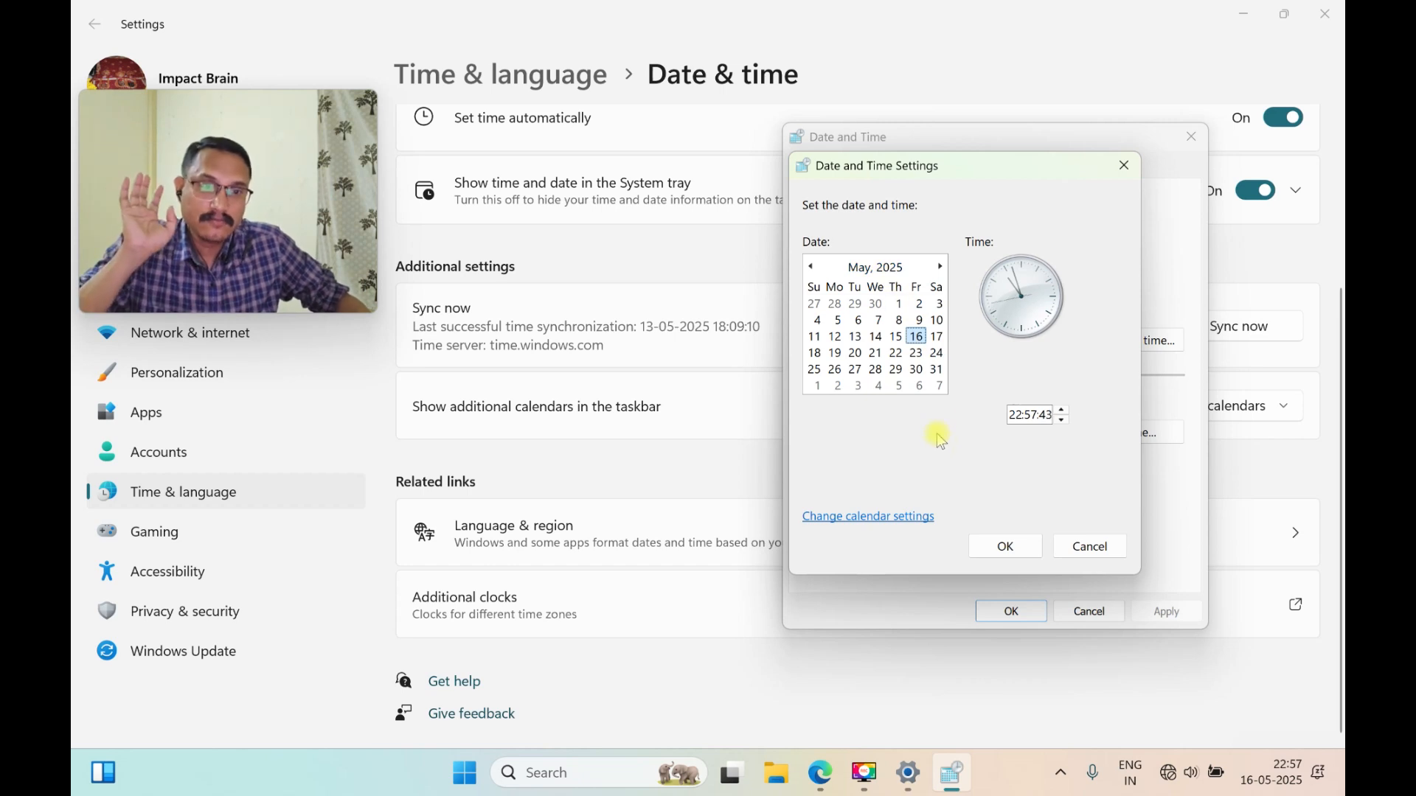
click(890, 268)
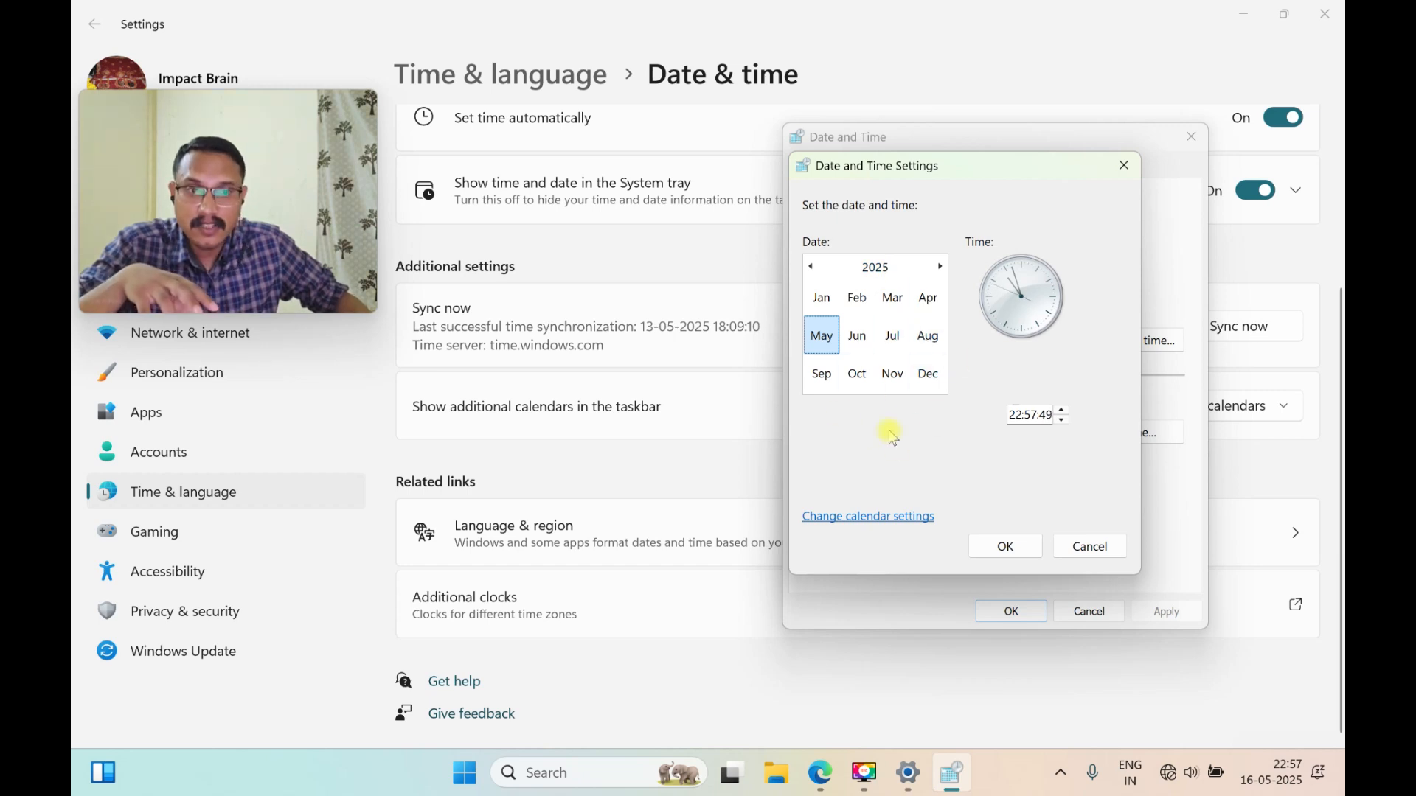
click(876, 268)
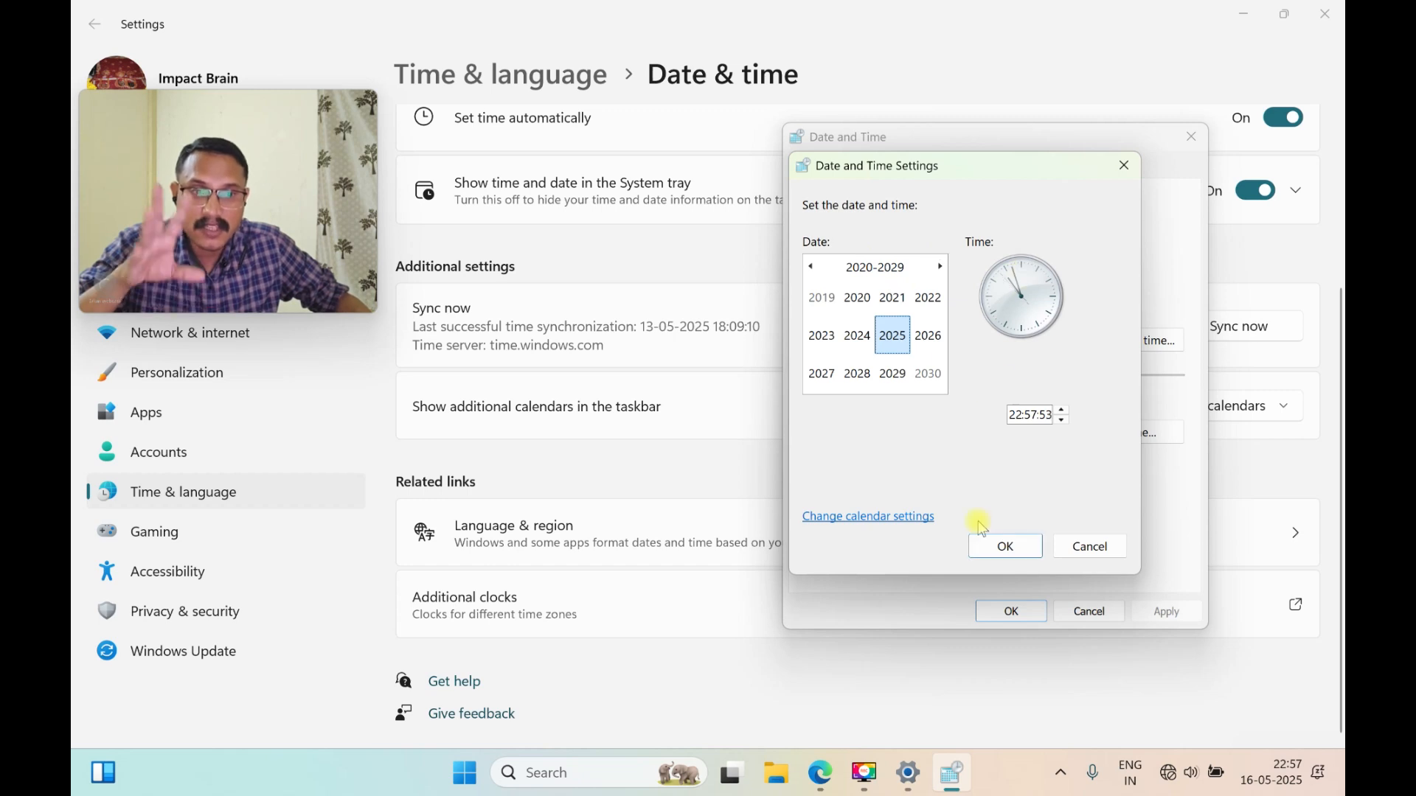
click(1090, 547)
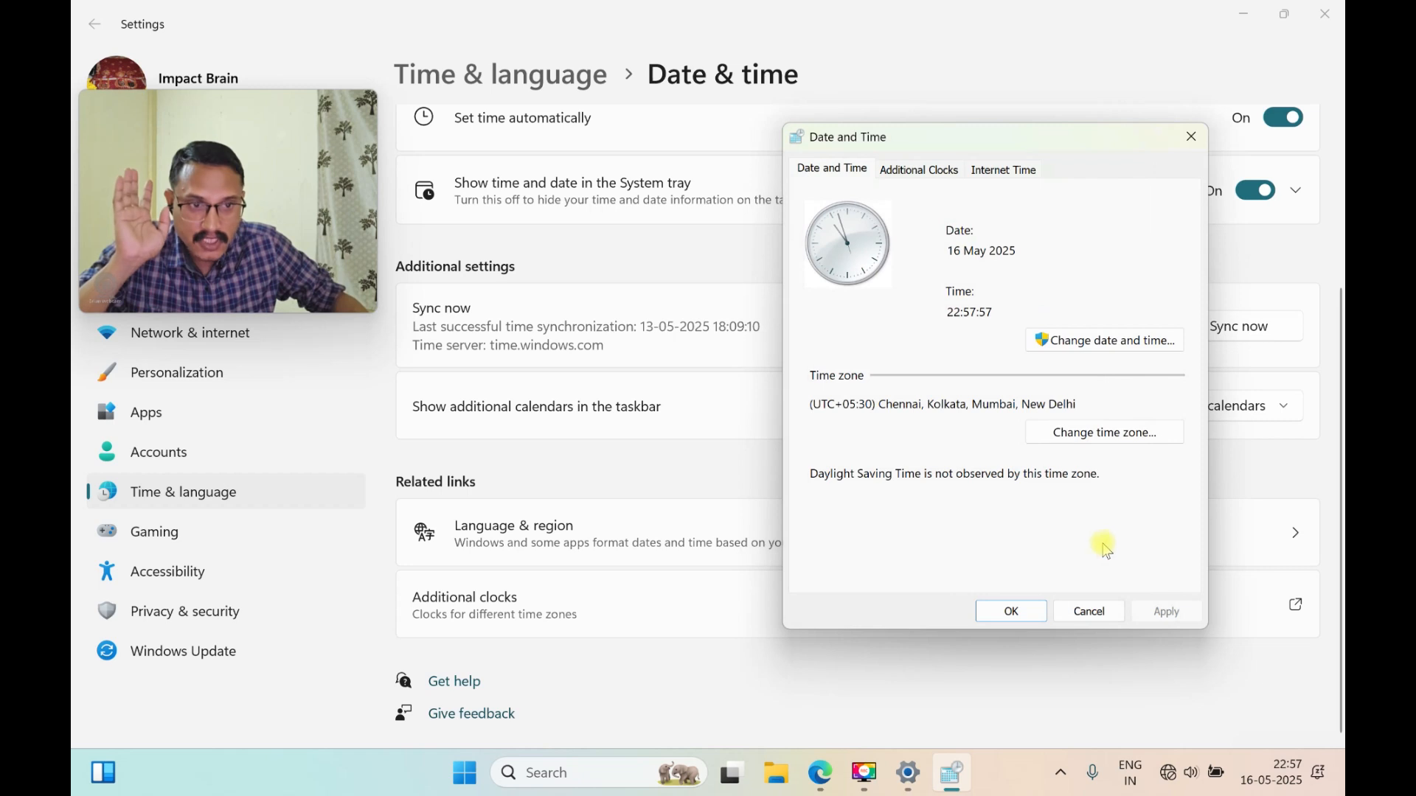
Open the Region format options through the calendar settings of the date and time change dialog, and reposition the Region window.
click(1096, 342)
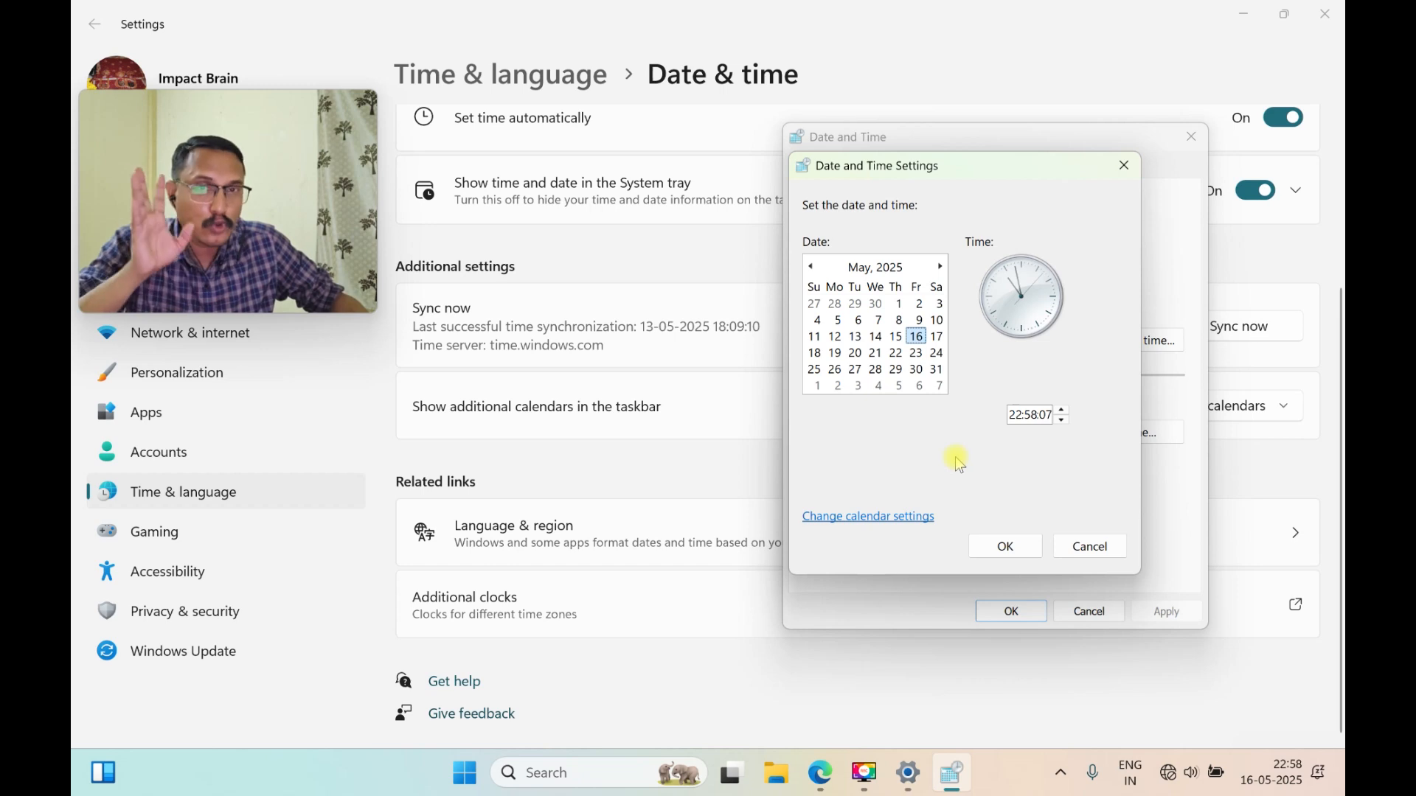
click(871, 520)
drag(398, 26, 926, 98)
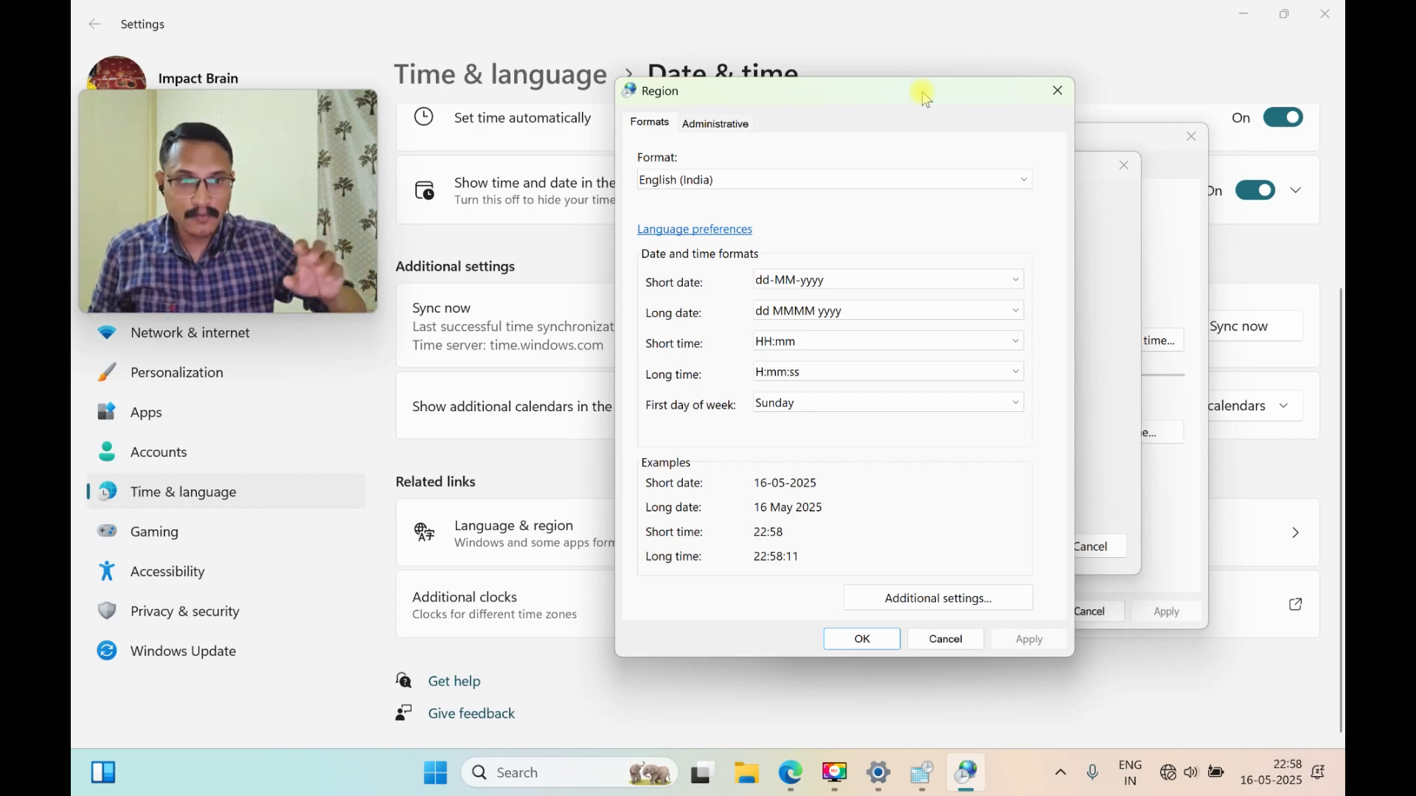
Set the short date format to dd-MM-yy and choose dd MMMM yyyy for the long date.
click(1015, 289)
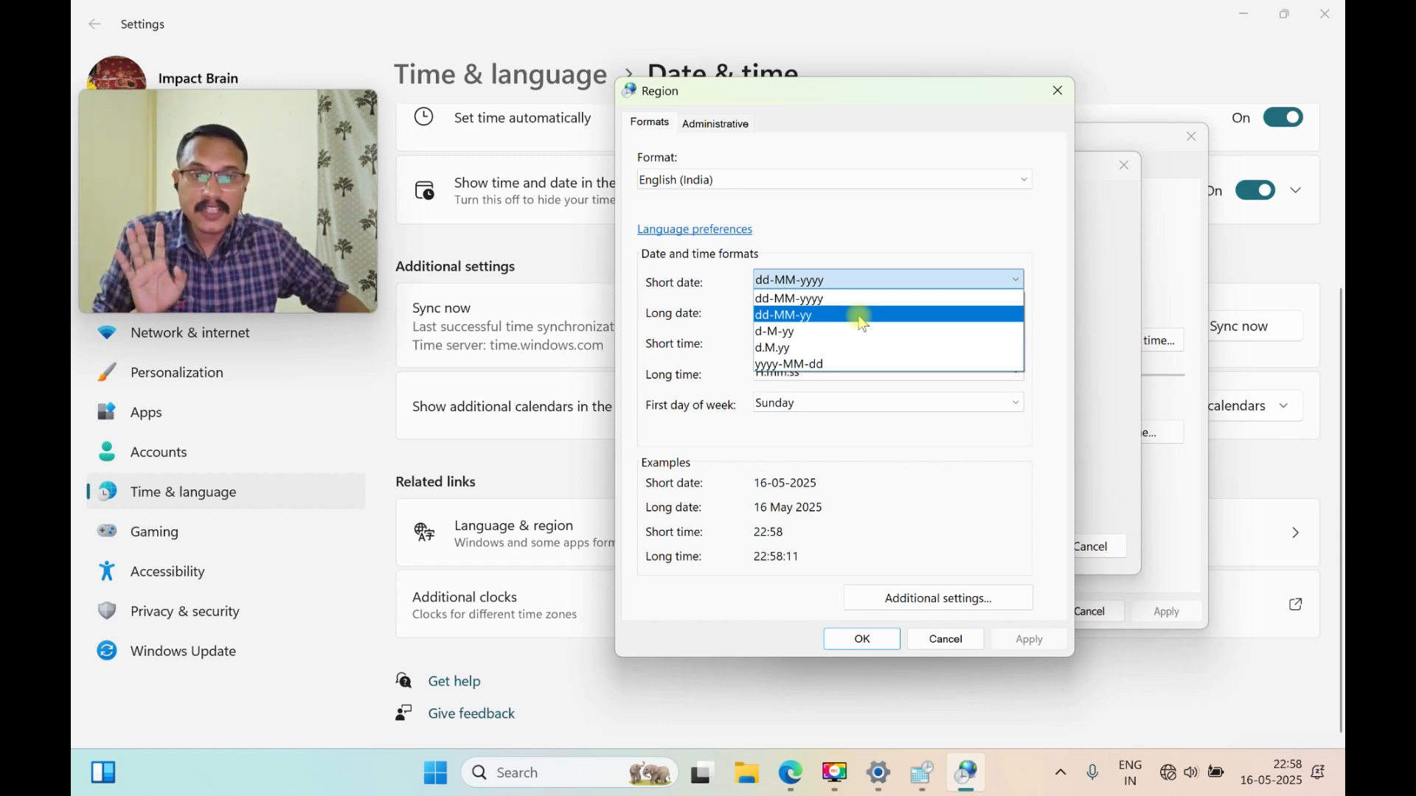
click(819, 316)
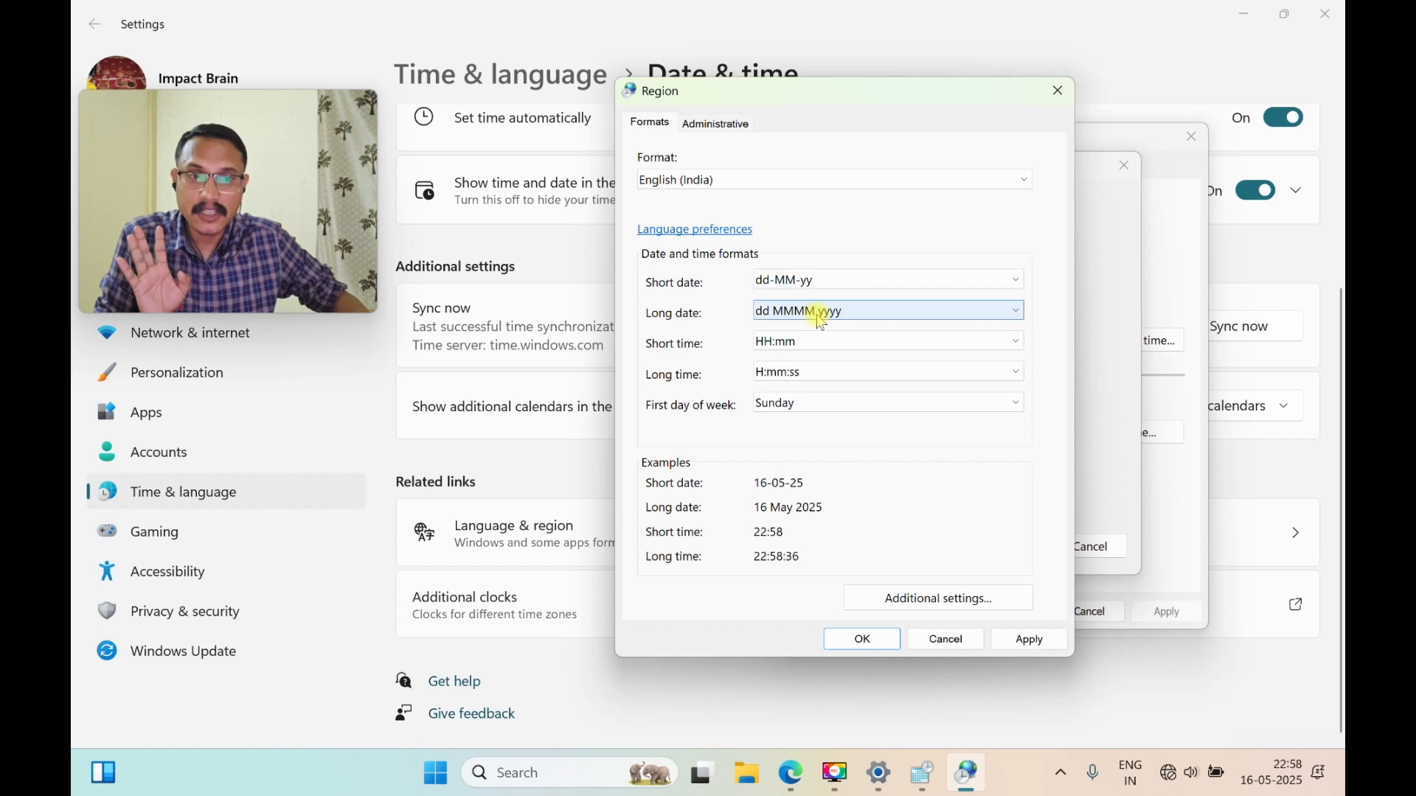
click(1014, 312)
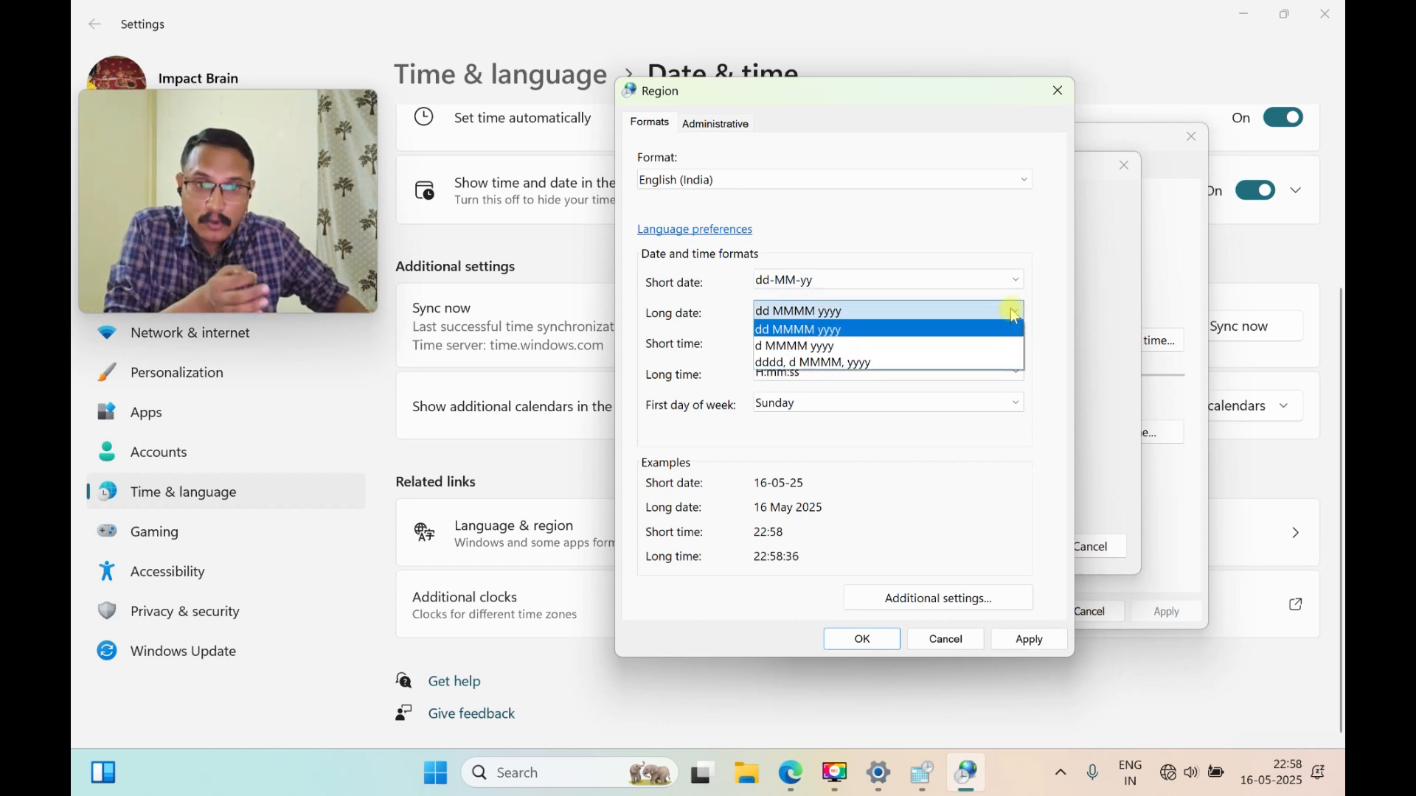
click(974, 331)
Set the short time format to hh:mm tt and the long time format to h.mm.ss tt.
click(1020, 344)
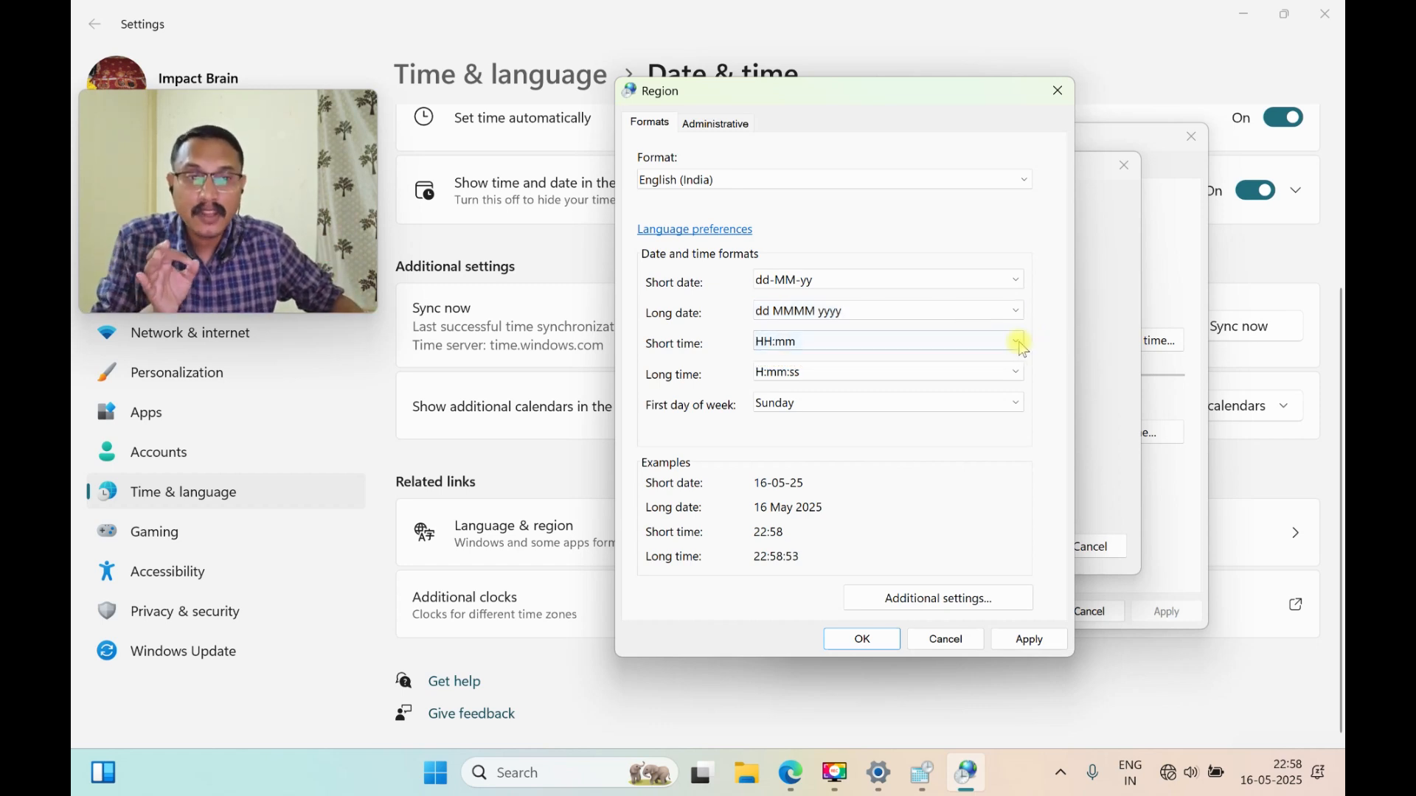
click(1019, 344)
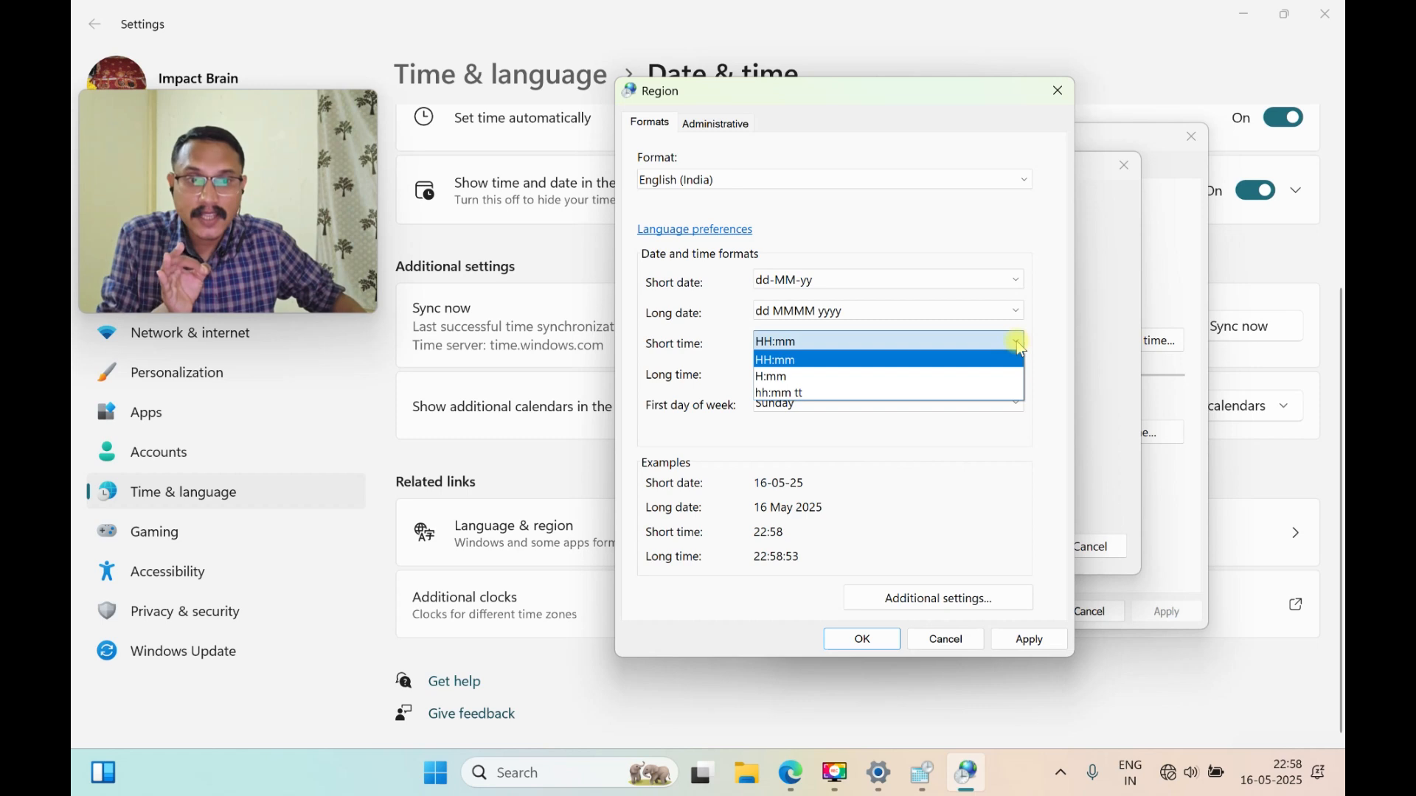
click(923, 392)
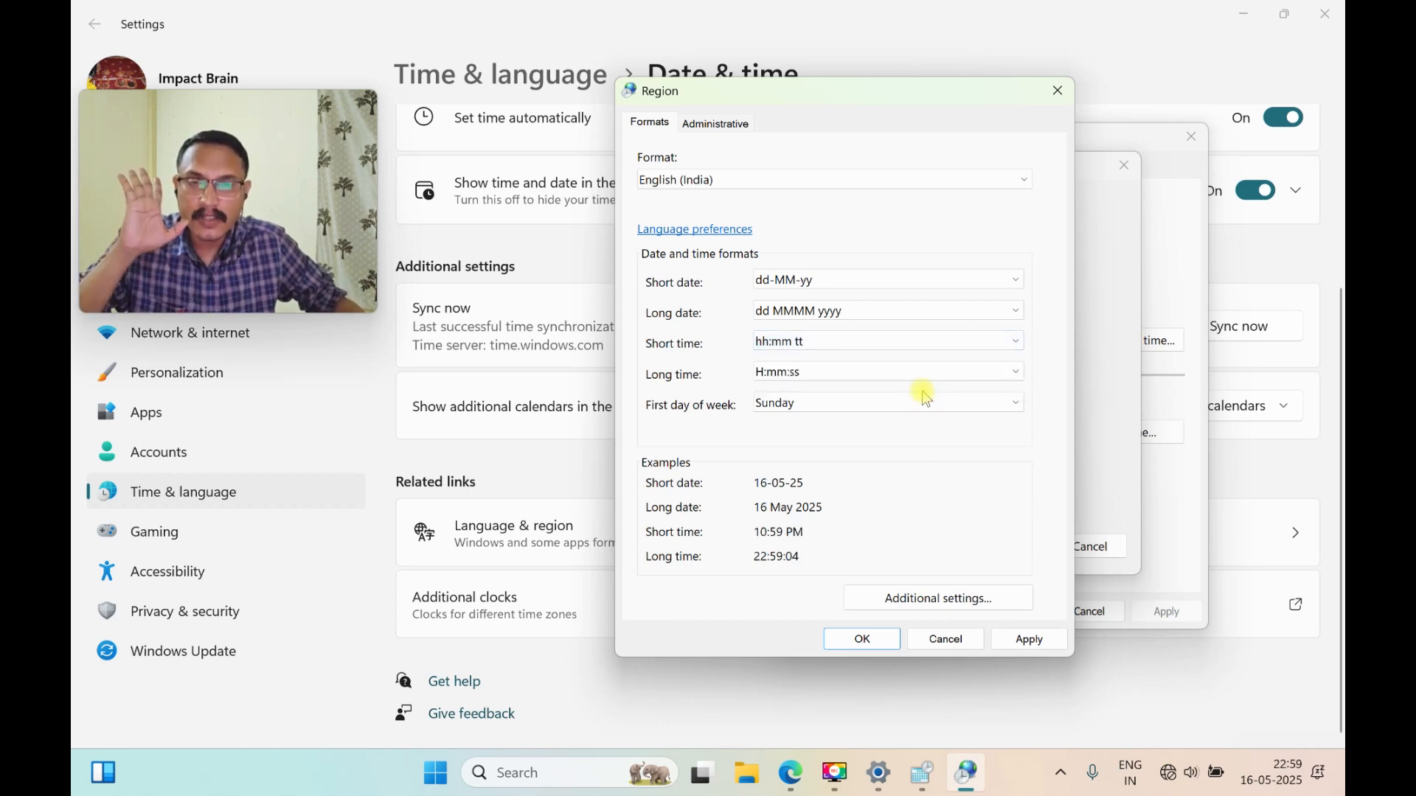
click(1018, 375)
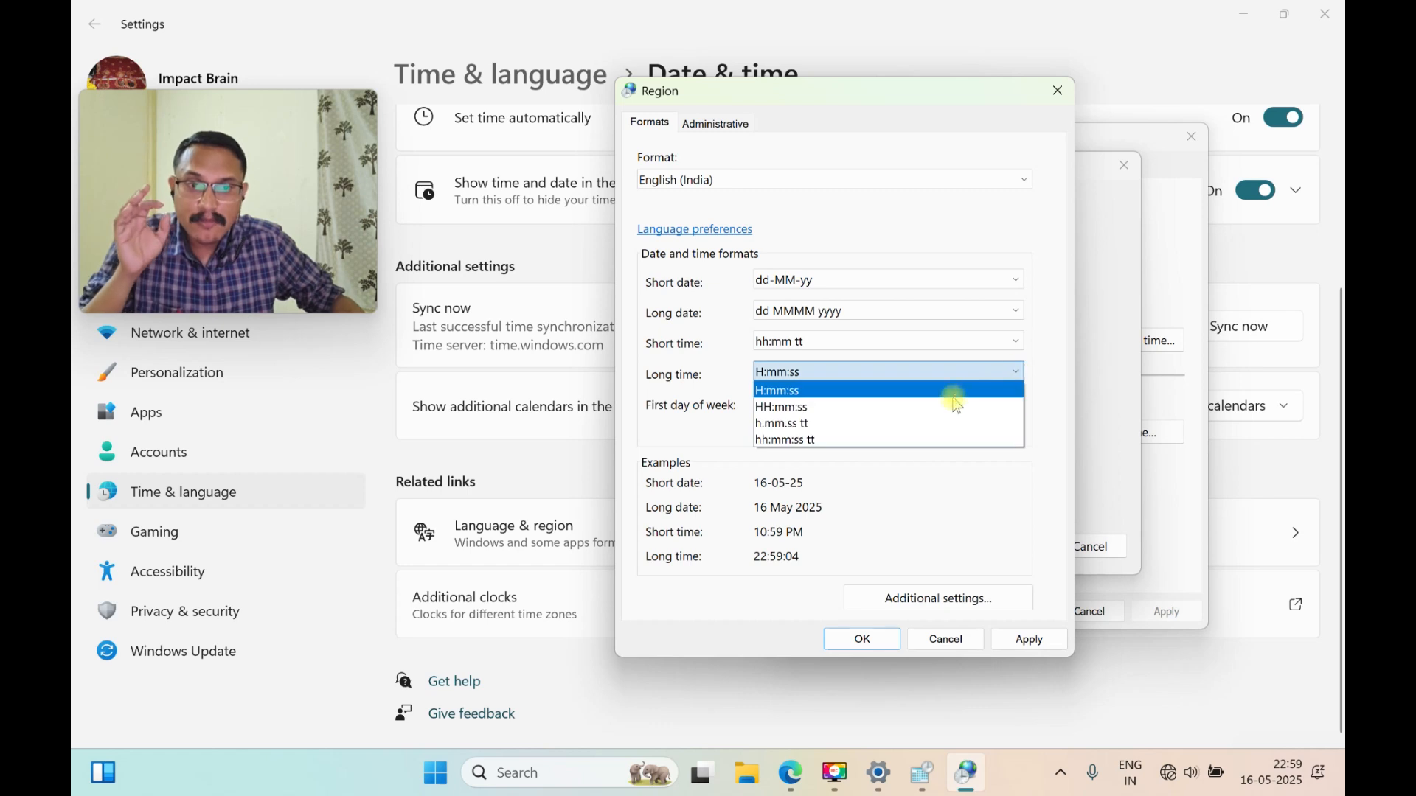
click(920, 424)
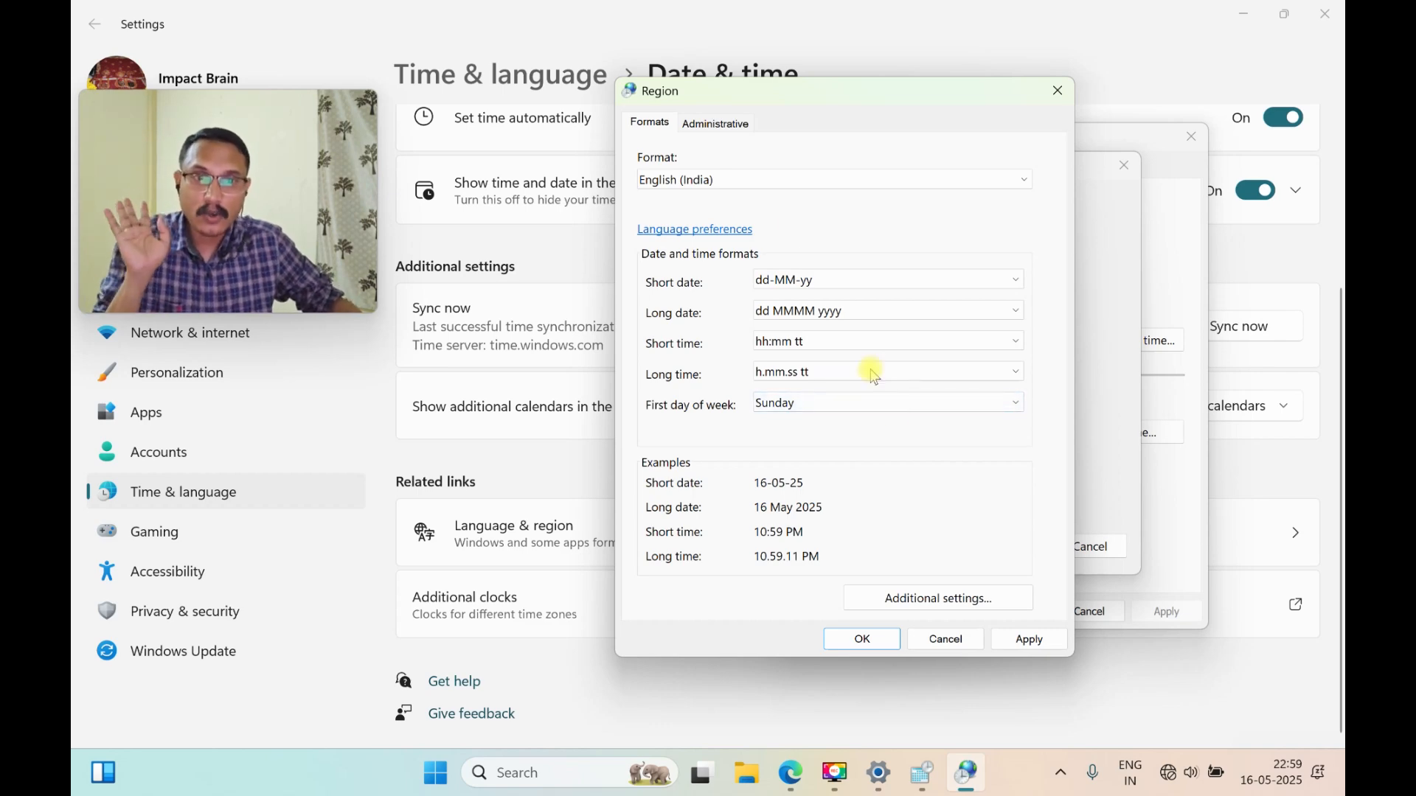
Open the additional format settings, reposition the Customize Format window, and view its date and time formats.
click(941, 600)
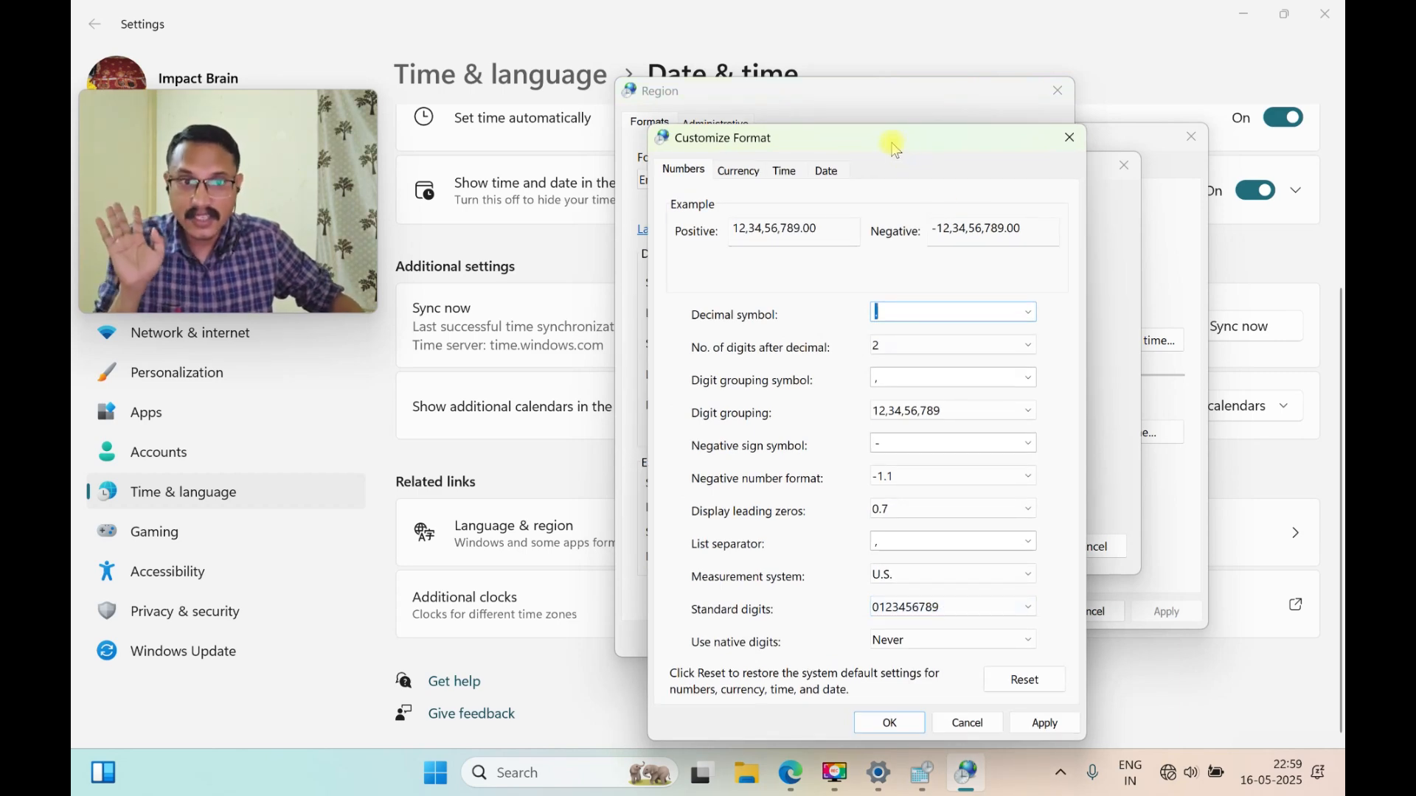
drag(894, 143, 879, 81)
click(814, 111)
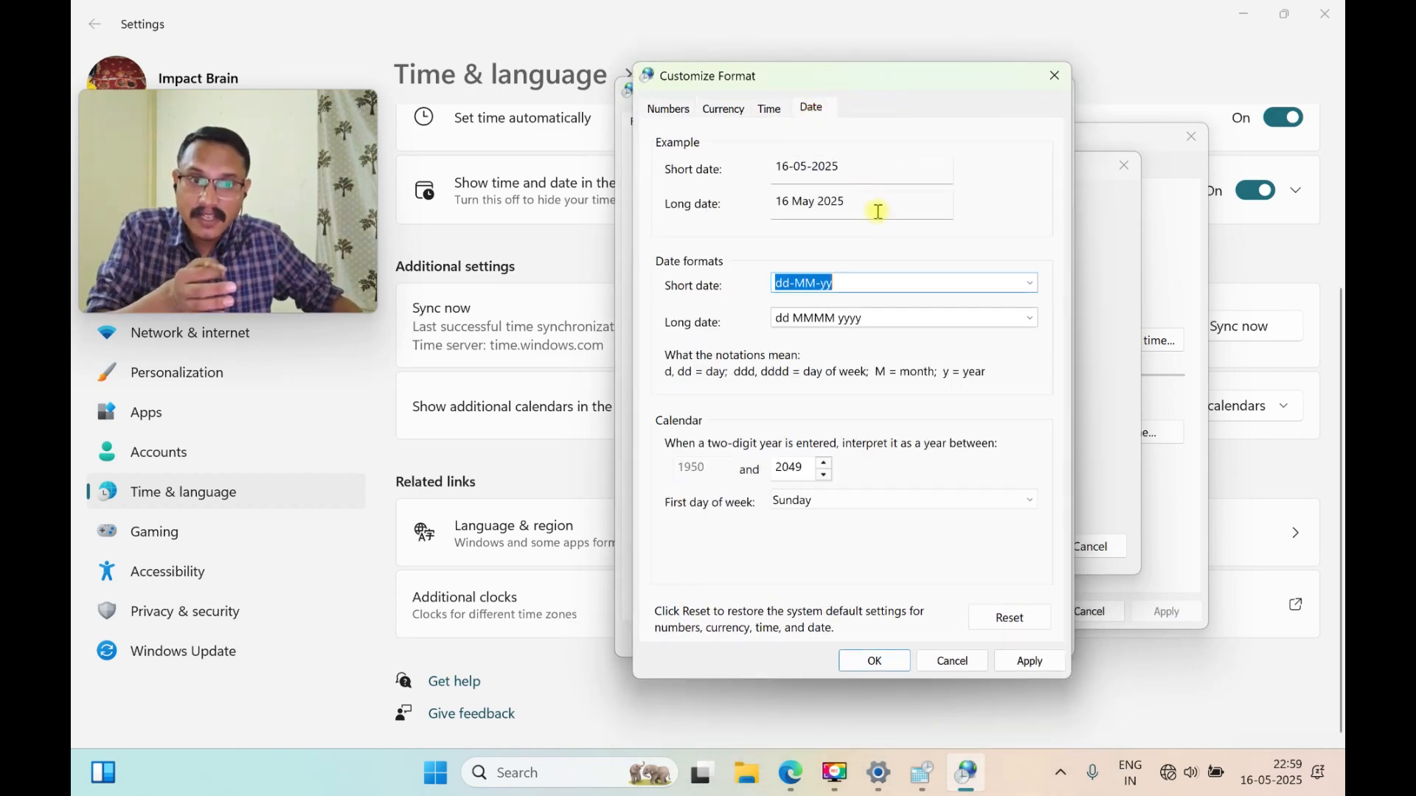
click(769, 111)
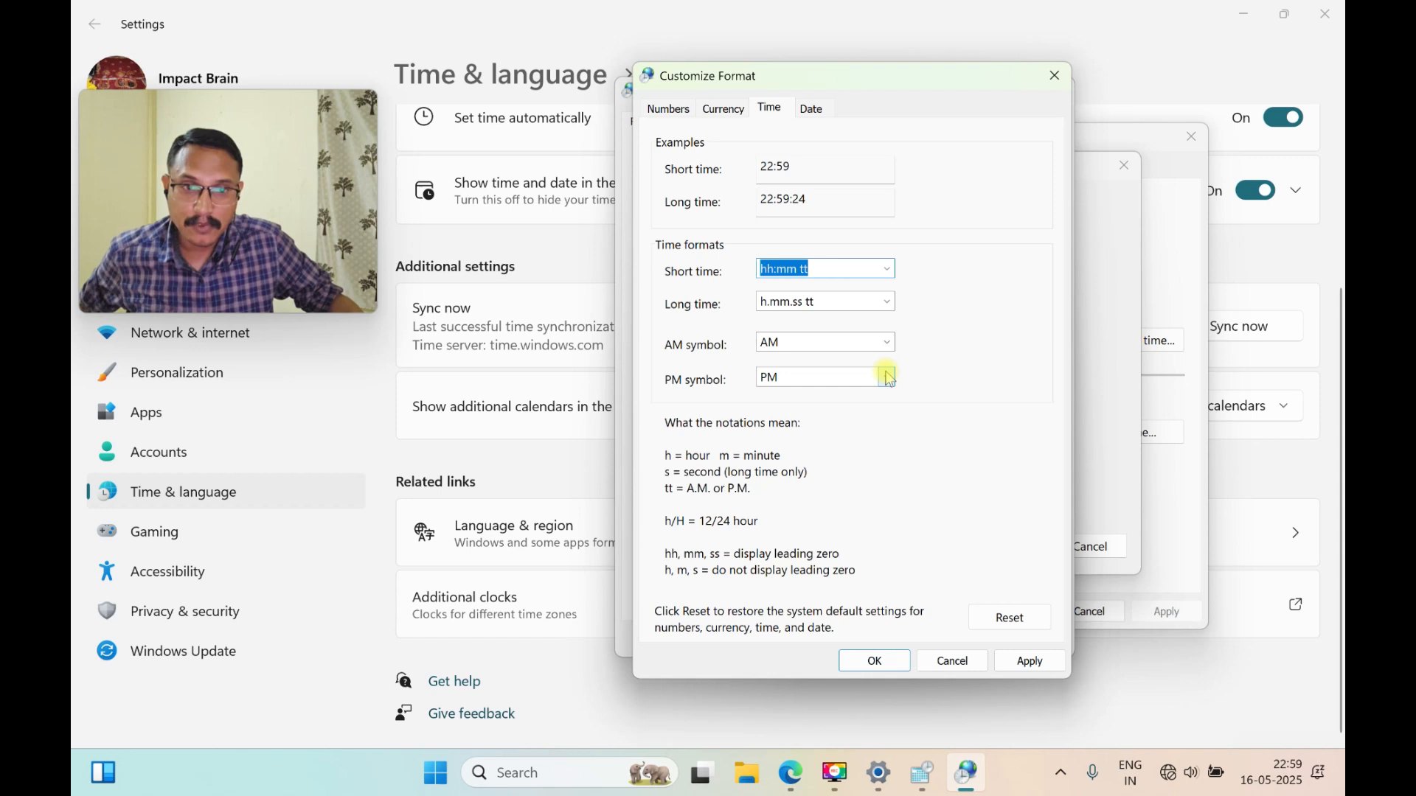
Examine the currency format's symbol choices, example amounts and digit grouping choices, selecting the 12,34,56,789 grouping.
click(737, 117)
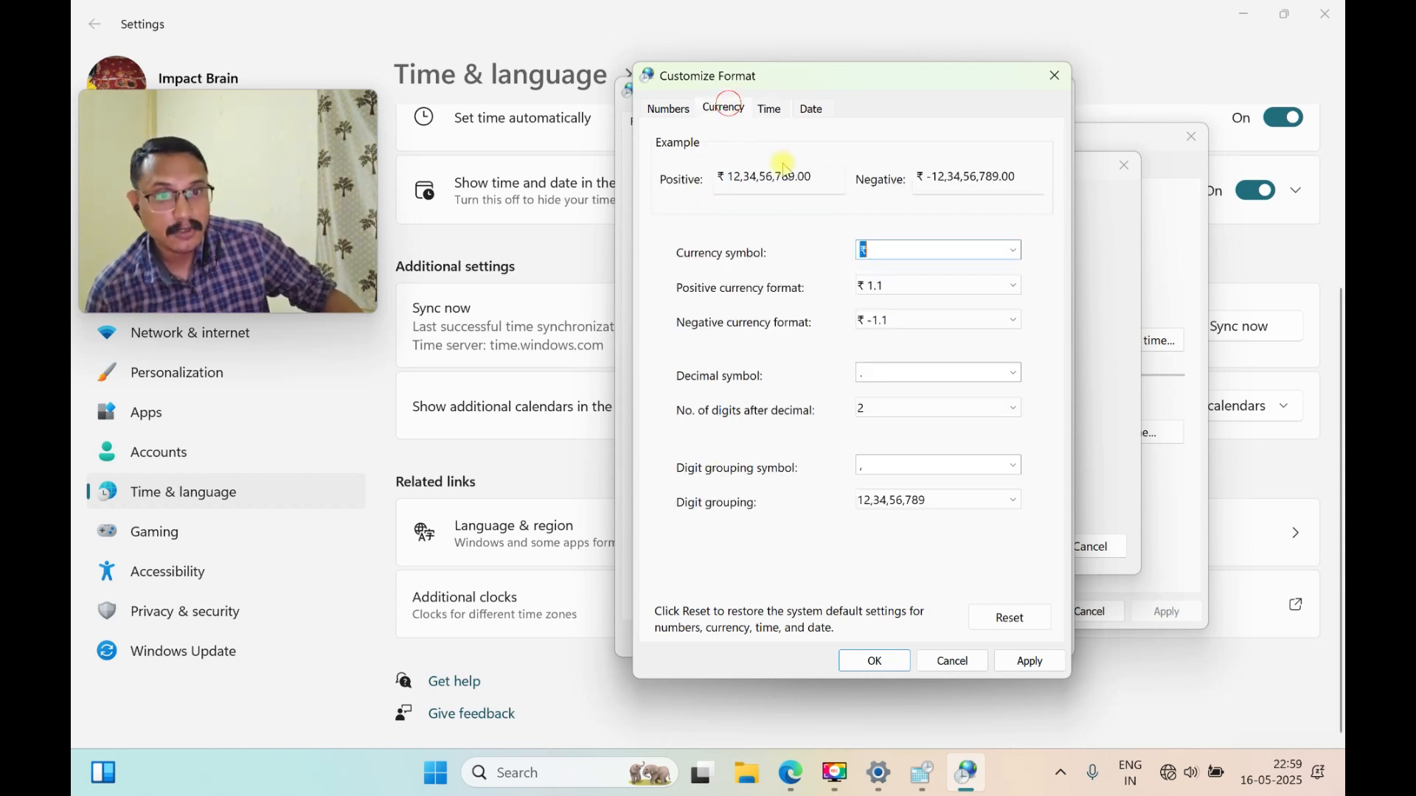
click(1015, 251)
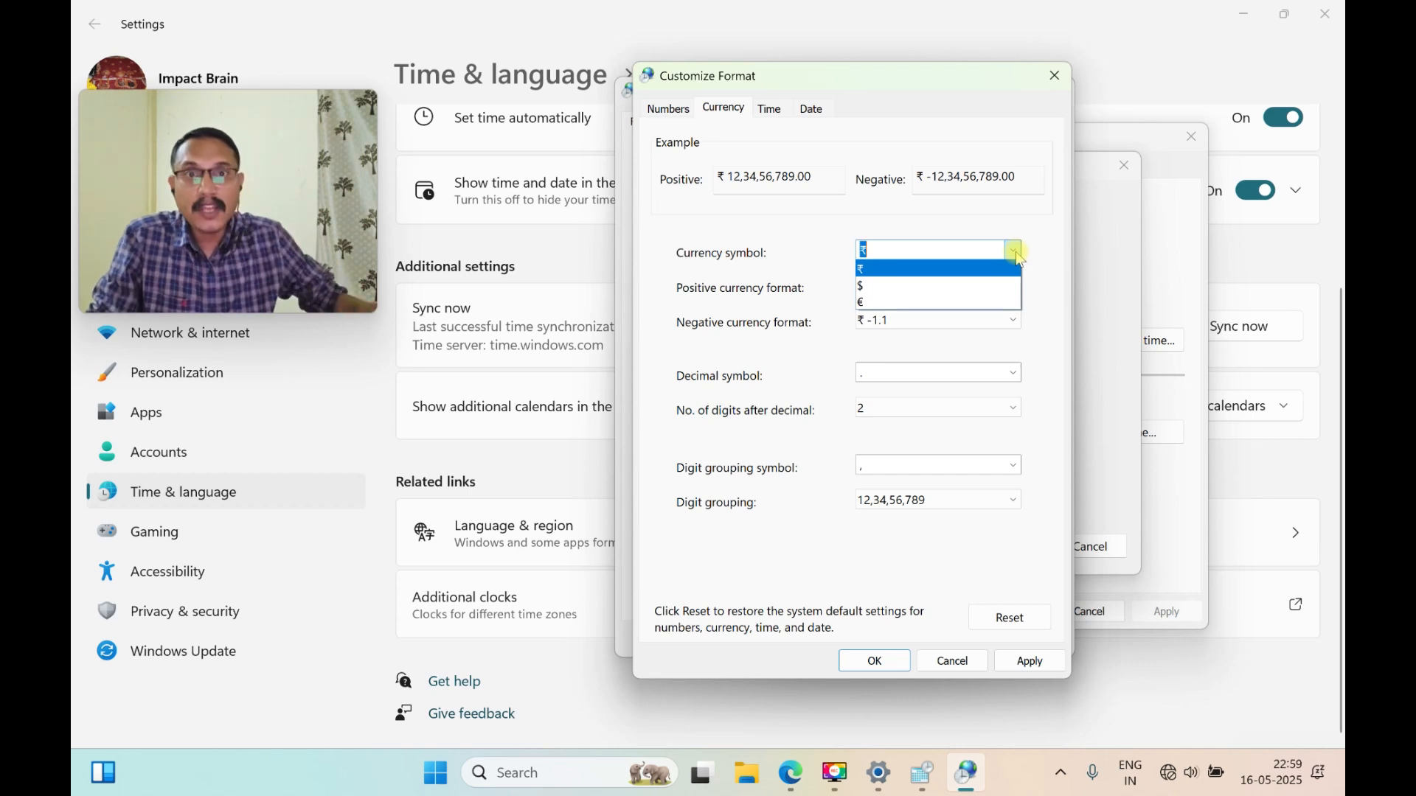
click(1046, 261)
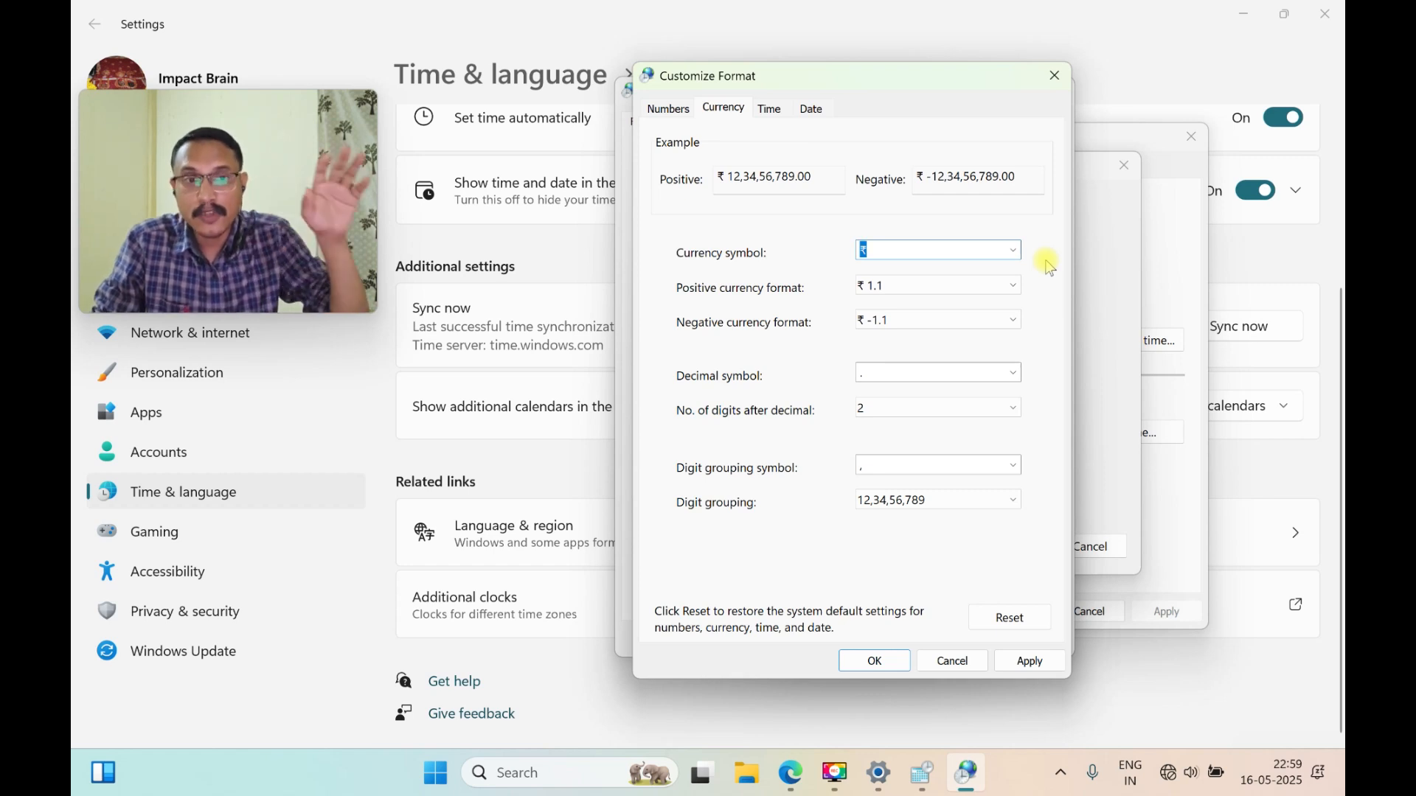
drag(923, 177, 989, 188)
drag(713, 177, 828, 177)
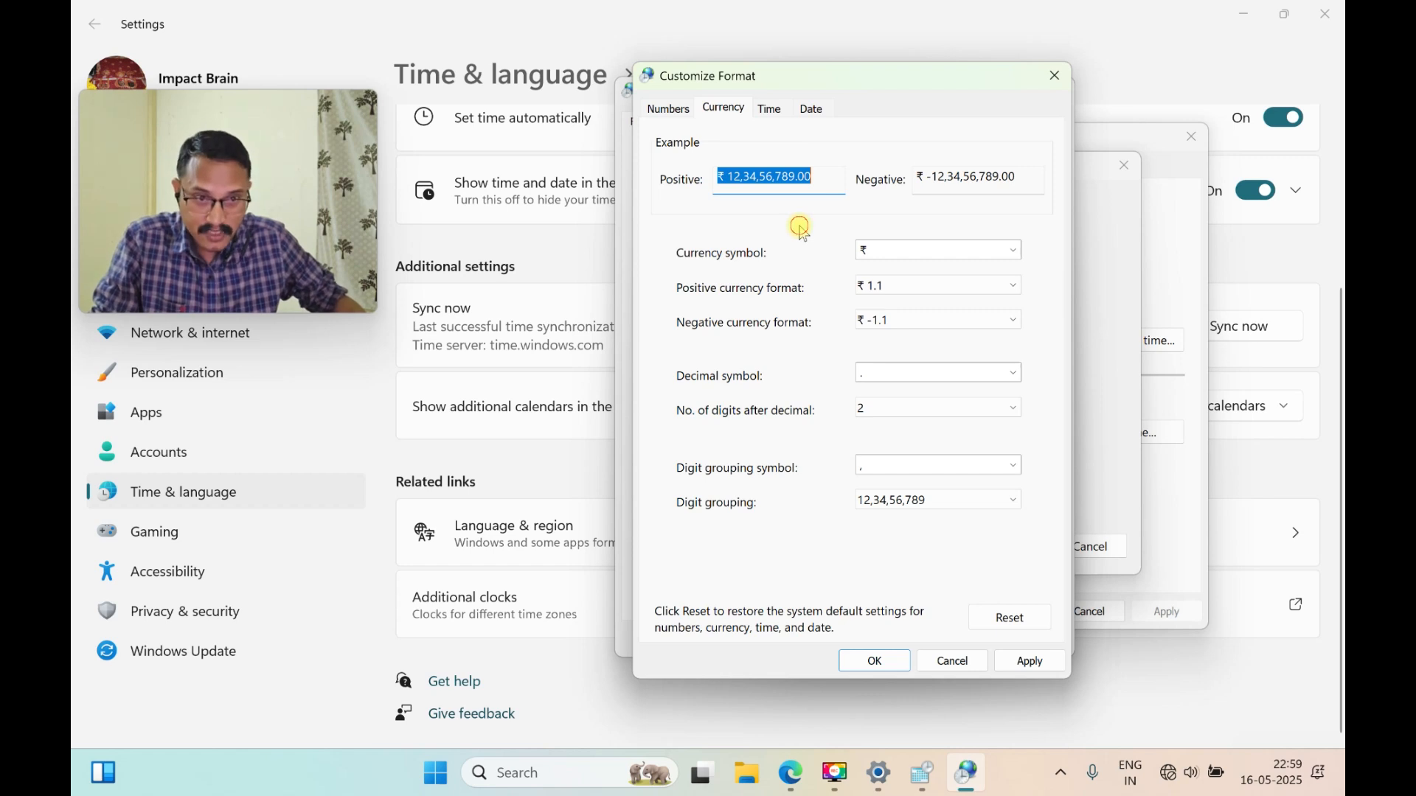
click(1016, 501)
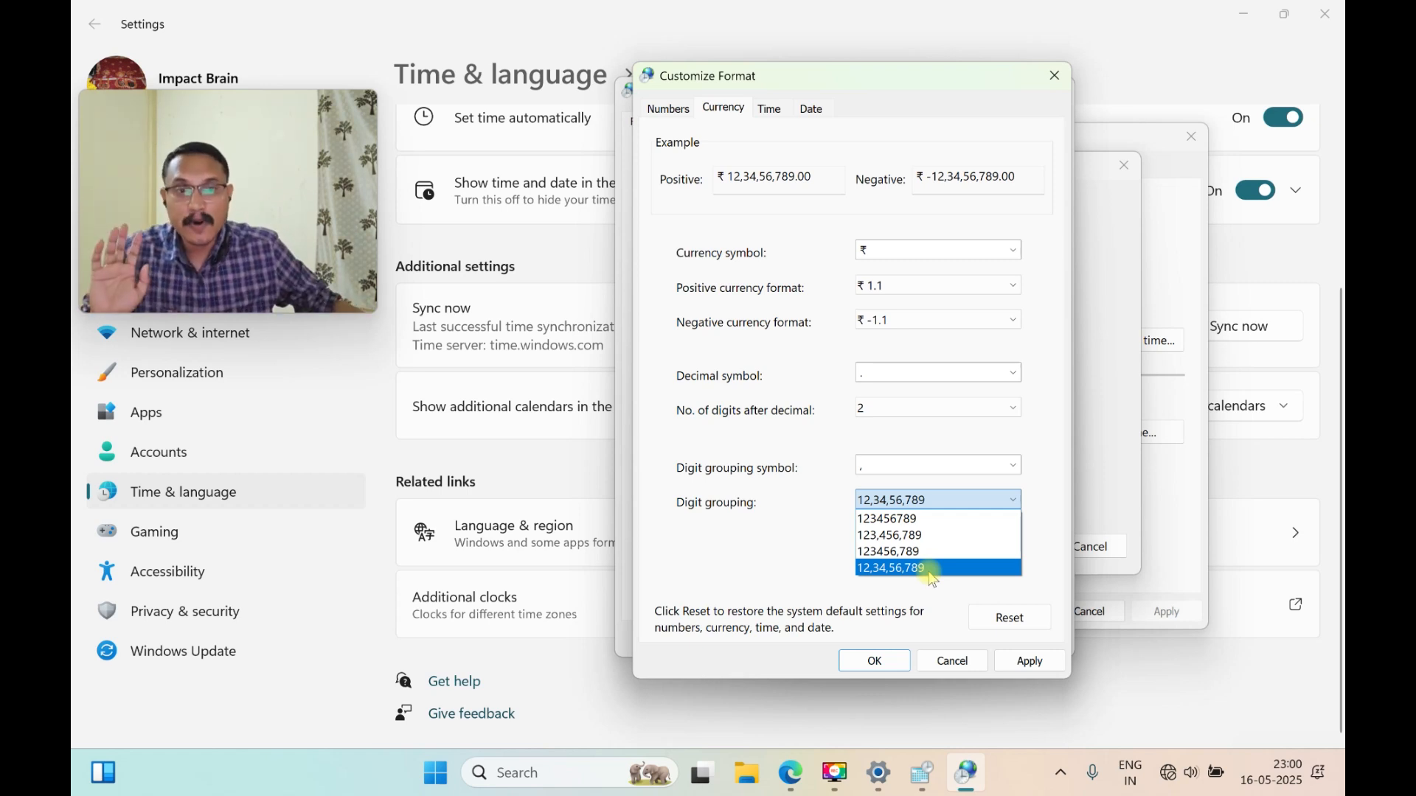
click(931, 569)
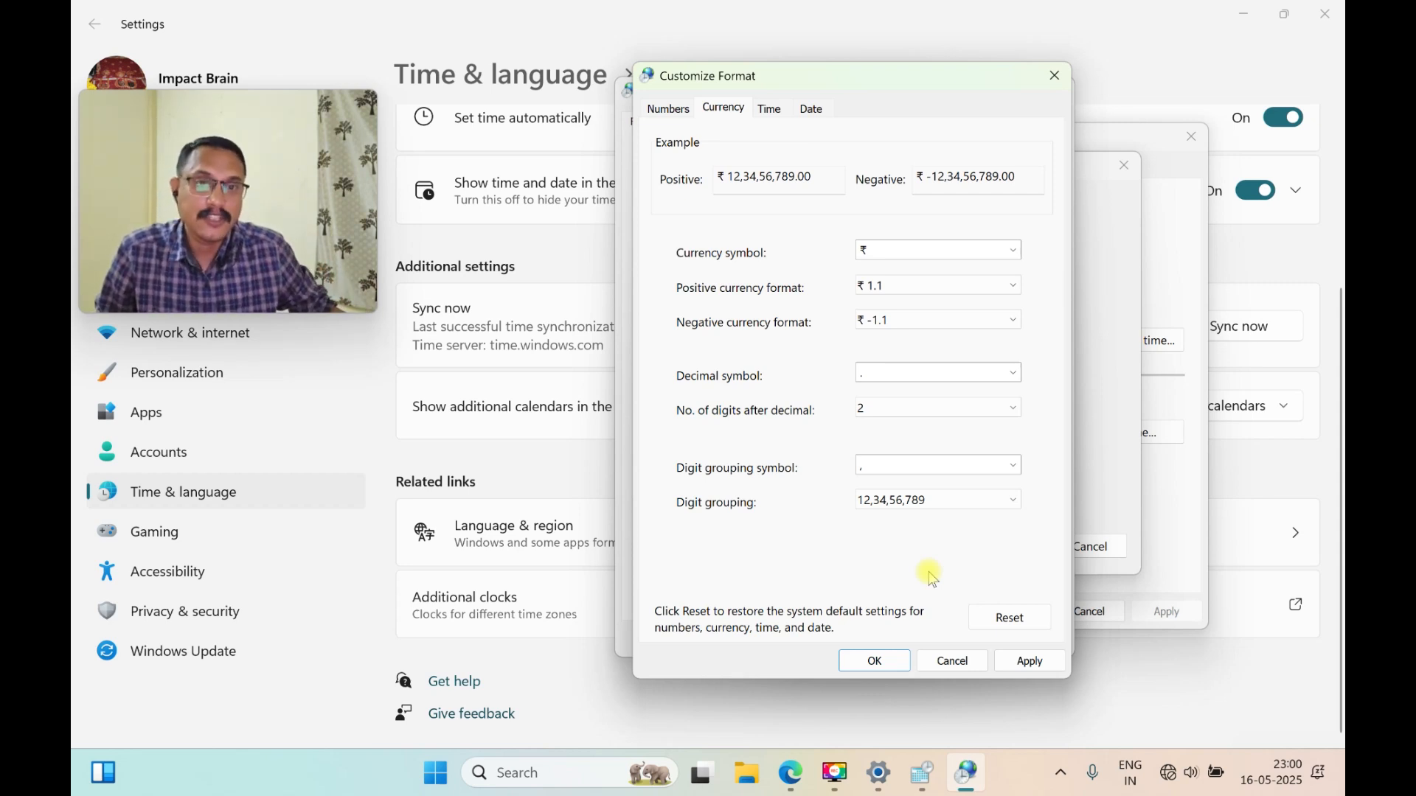
Set the measurement system in the number formats to Metric and apply the customized formats.
click(667, 109)
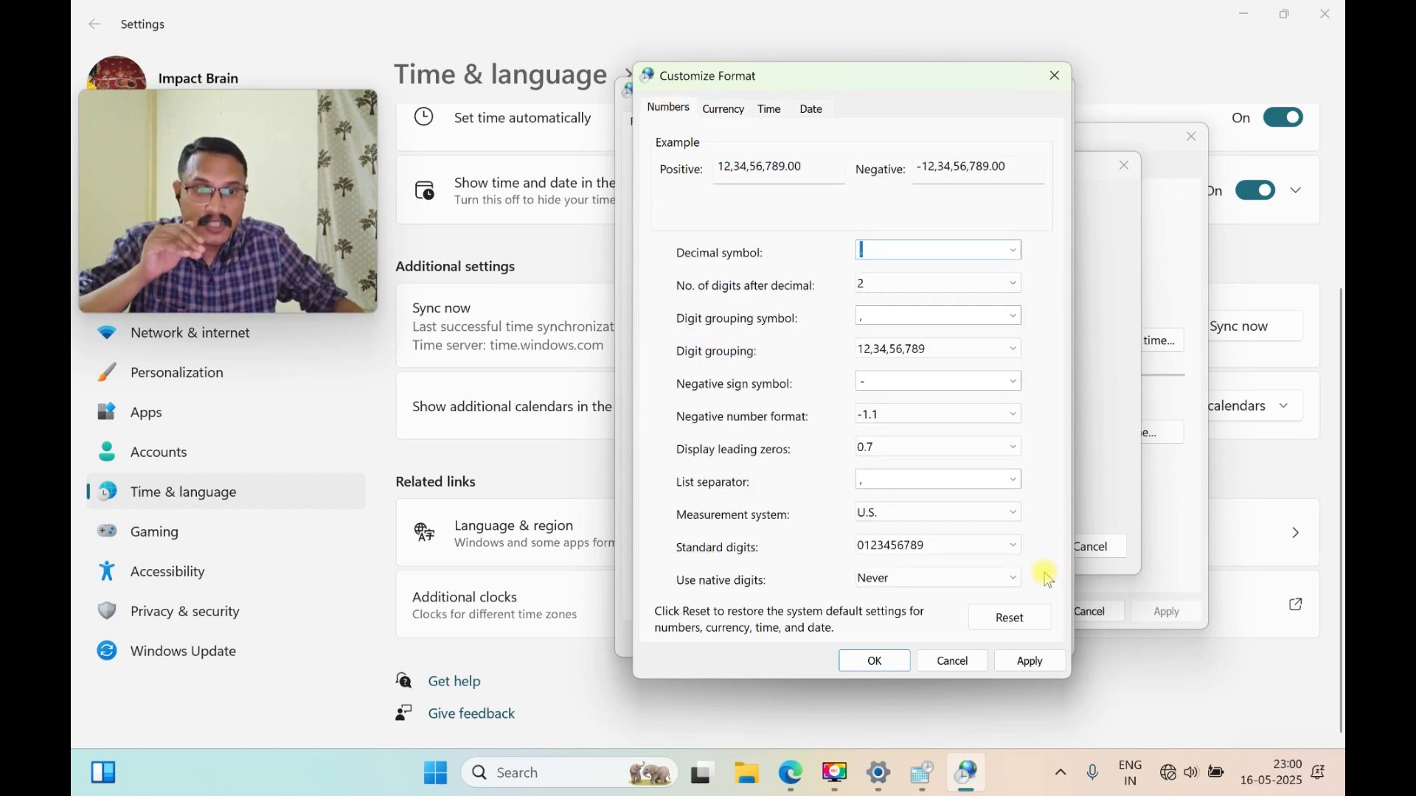
click(1016, 512)
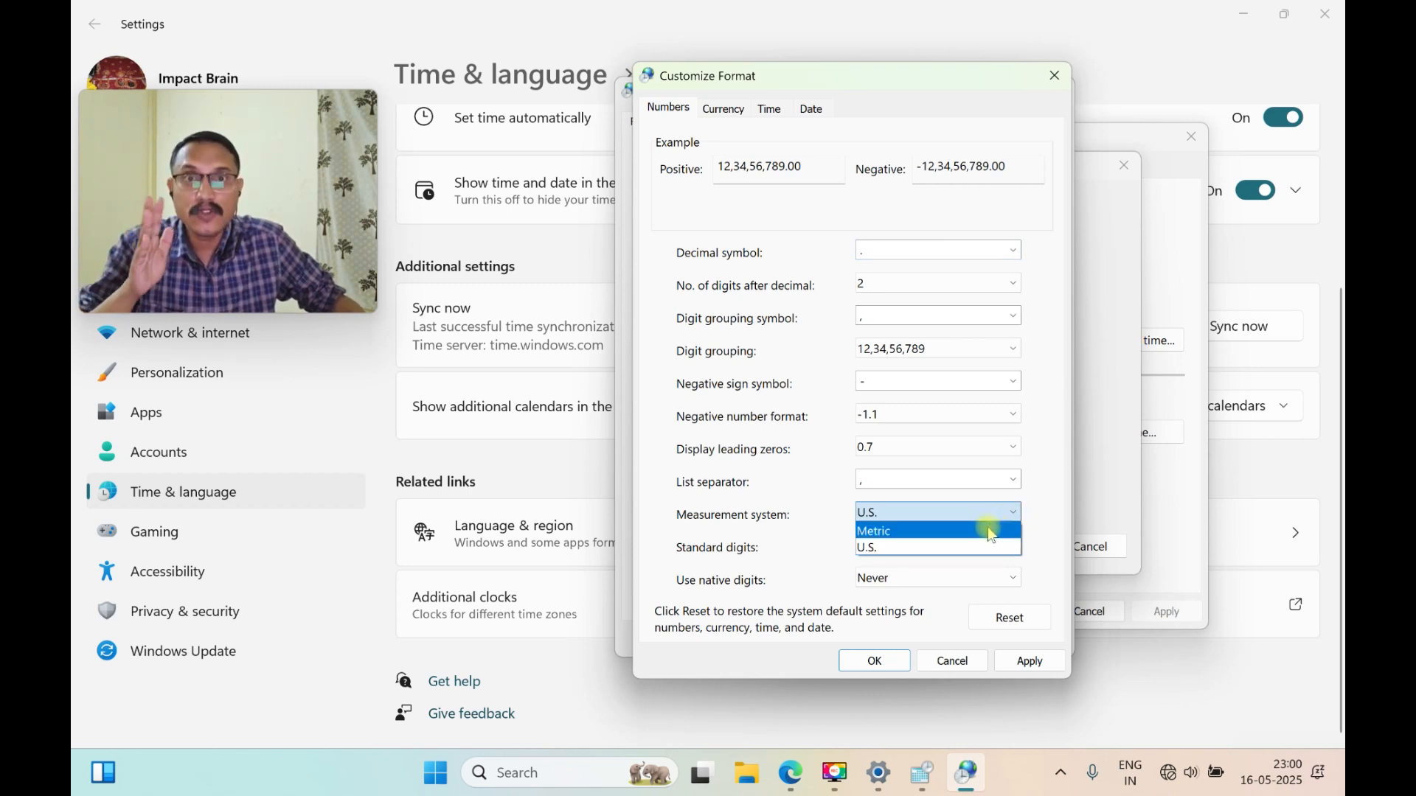
click(990, 533)
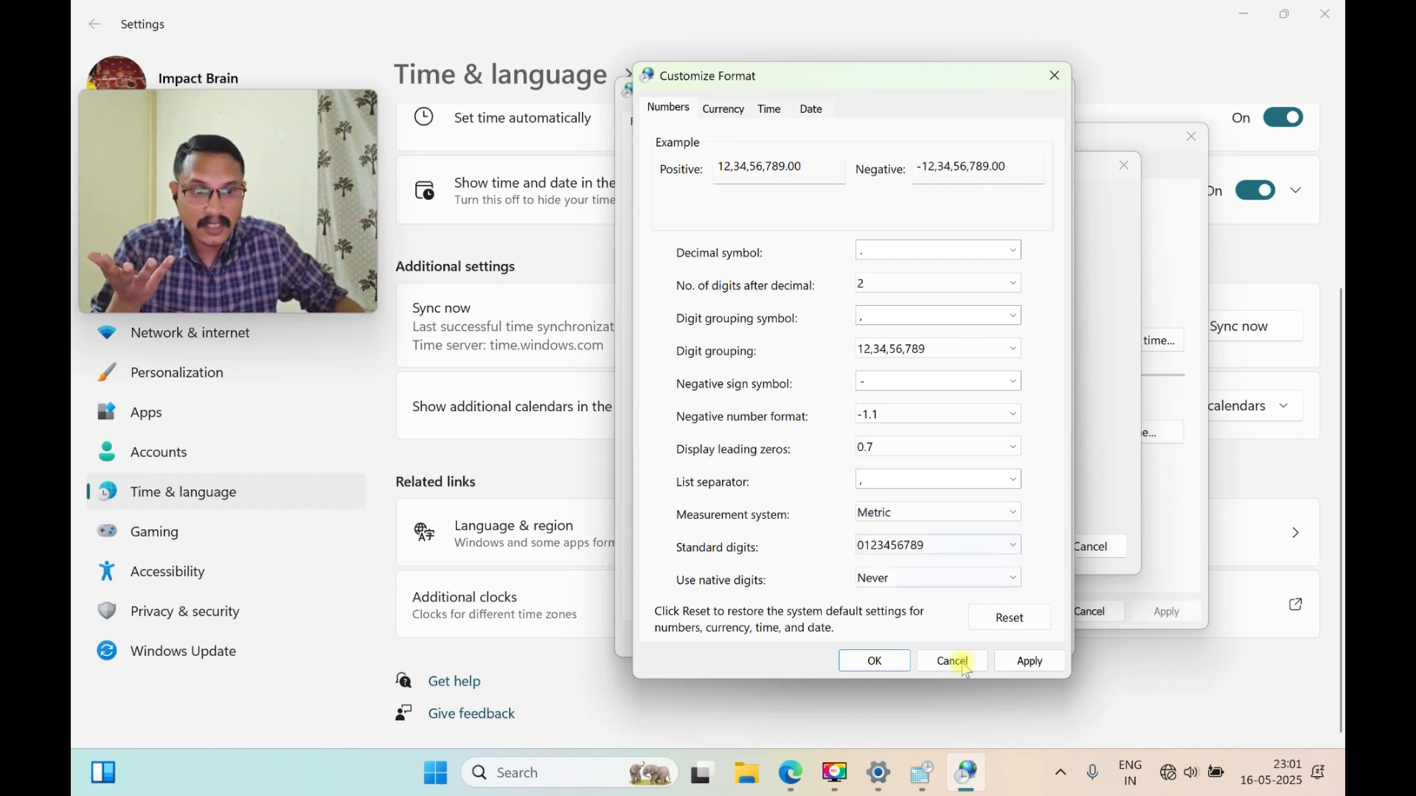
click(1042, 662)
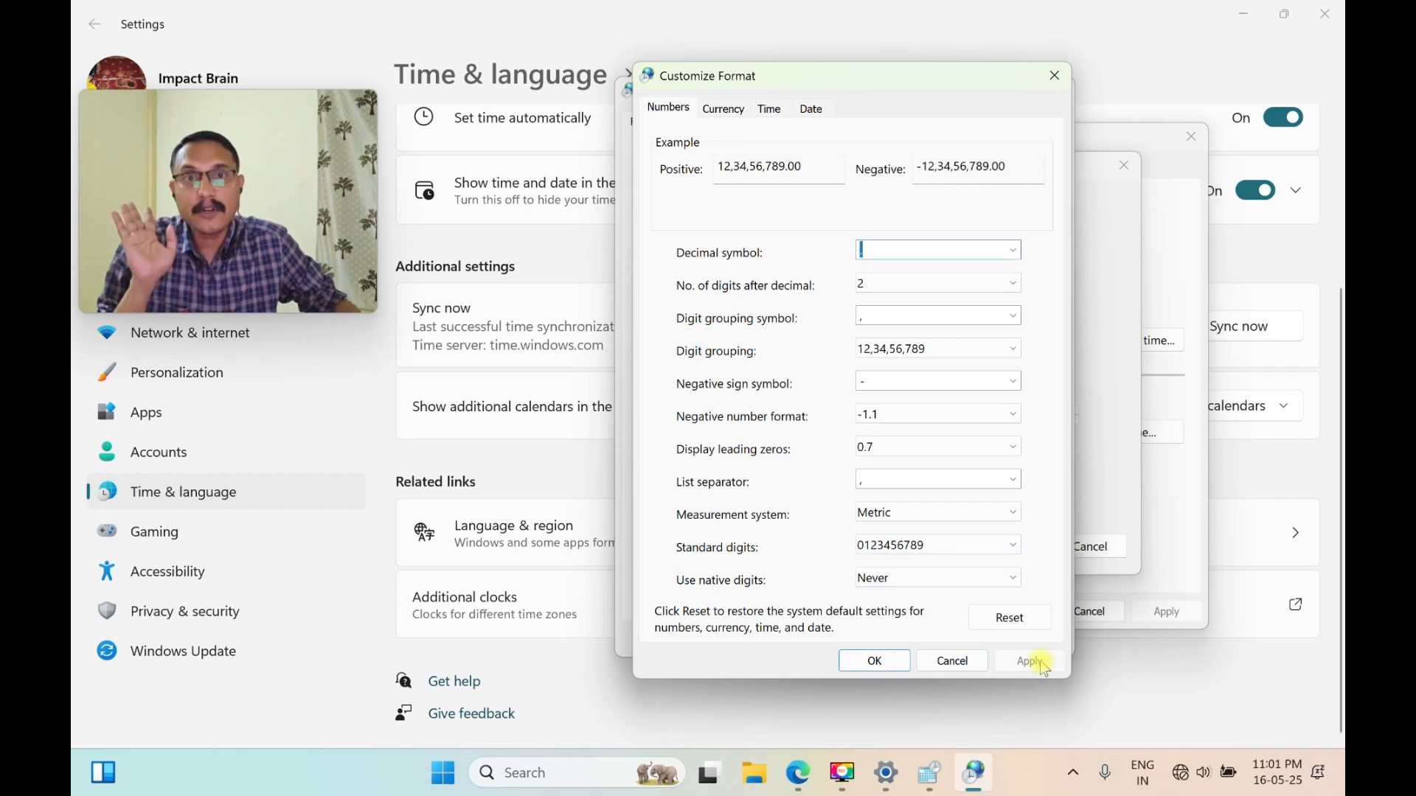
Confirm the Customize Format, Region and date and time dialogs, and close the Settings window.
click(870, 660)
click(876, 638)
click(1003, 547)
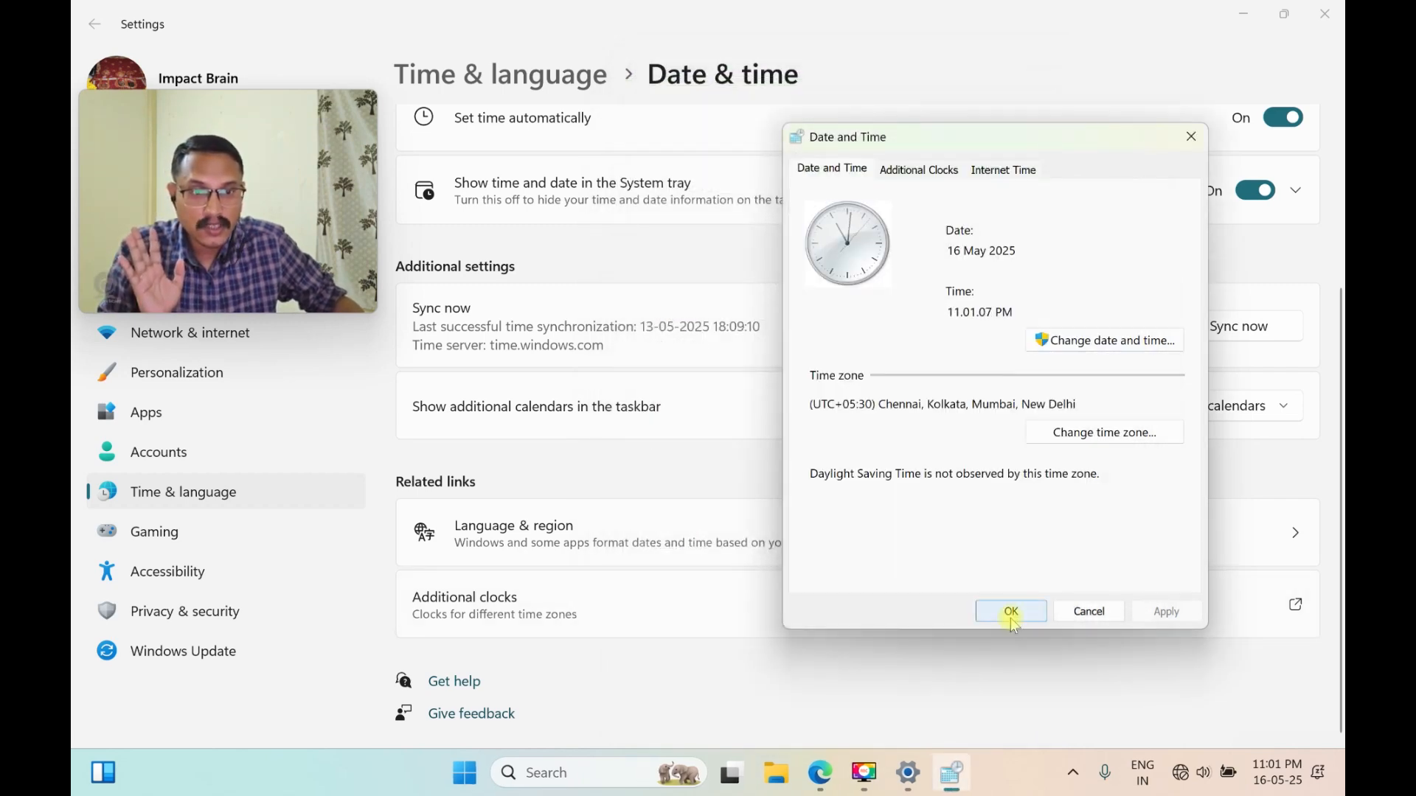
click(1004, 614)
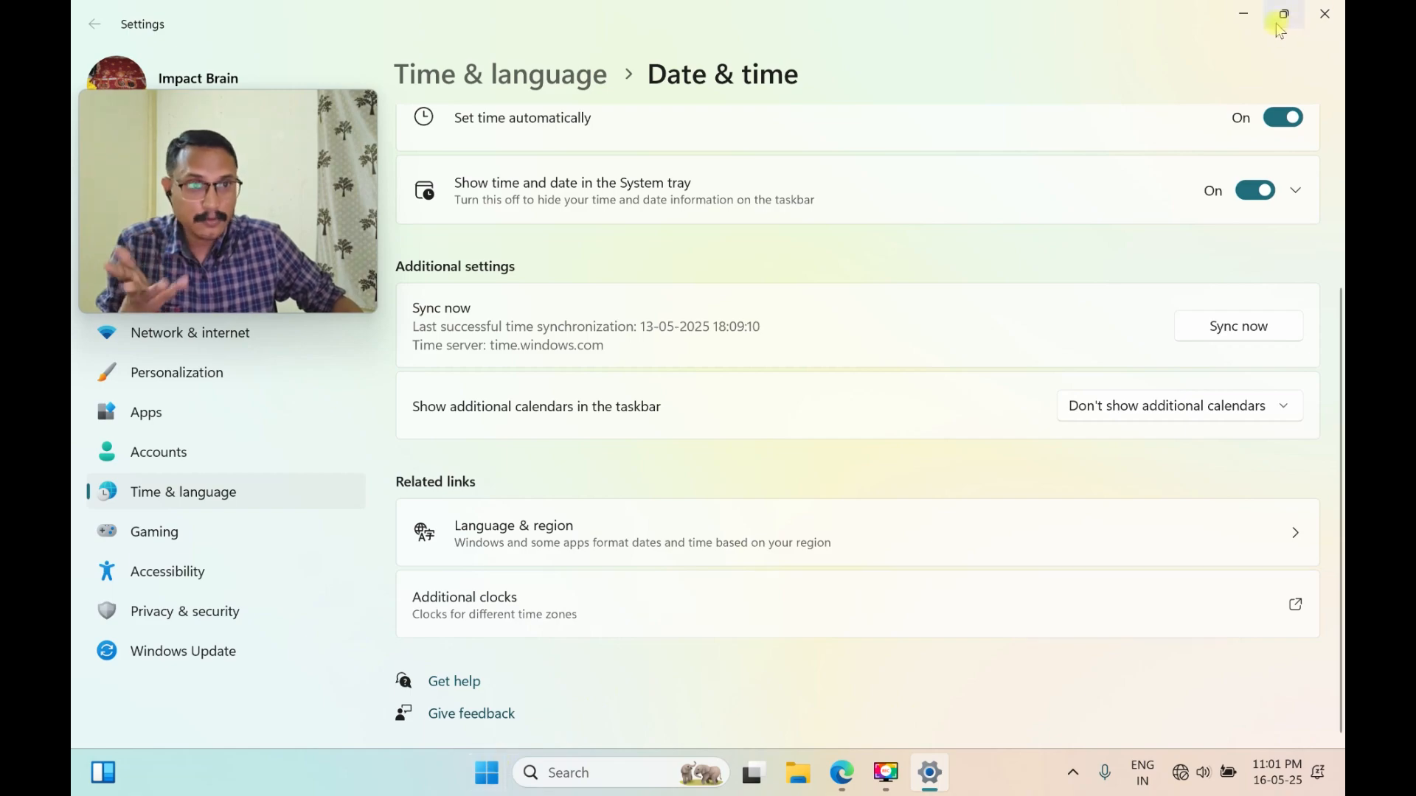
click(1324, 13)
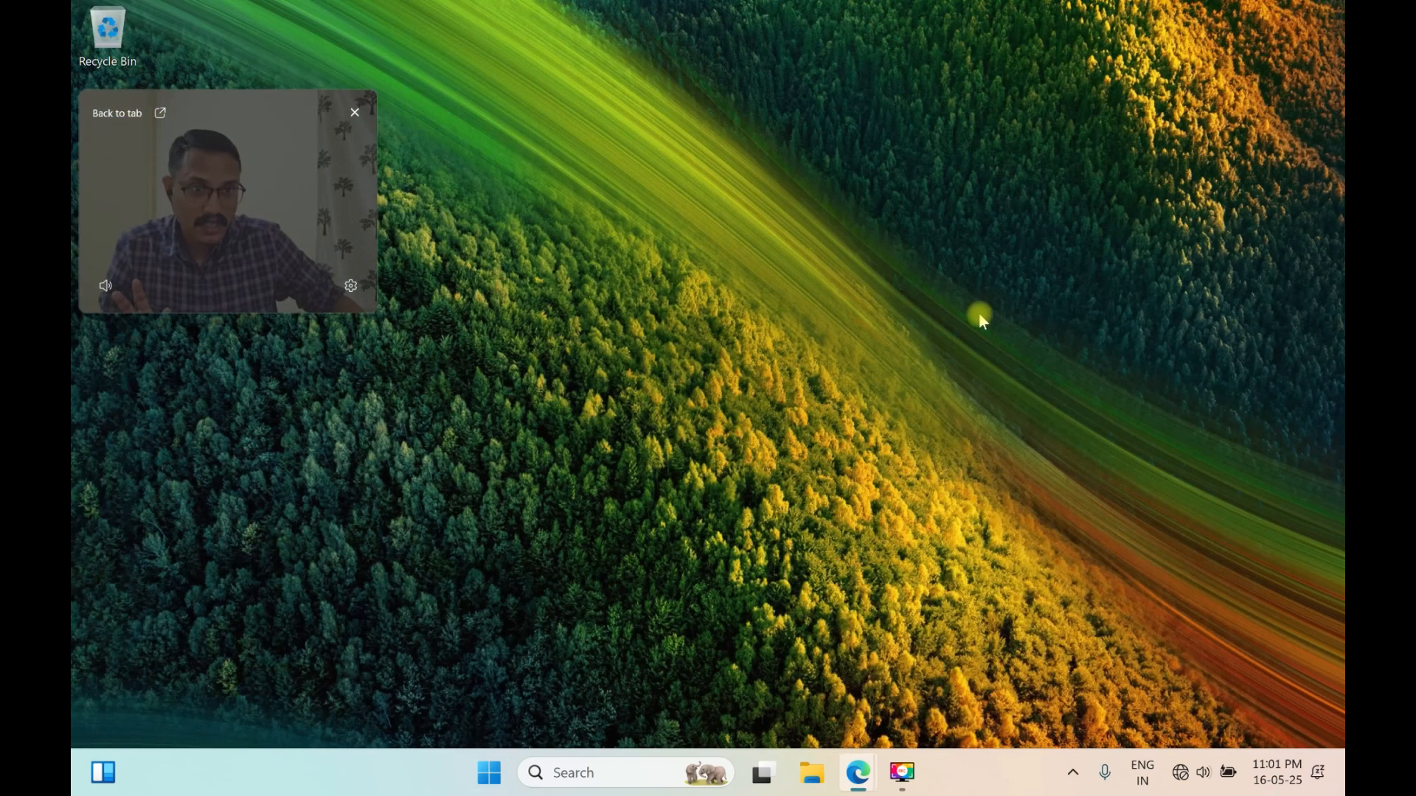
Pin Paint and Outlook from the Start menu to the taskbar.
click(508, 773)
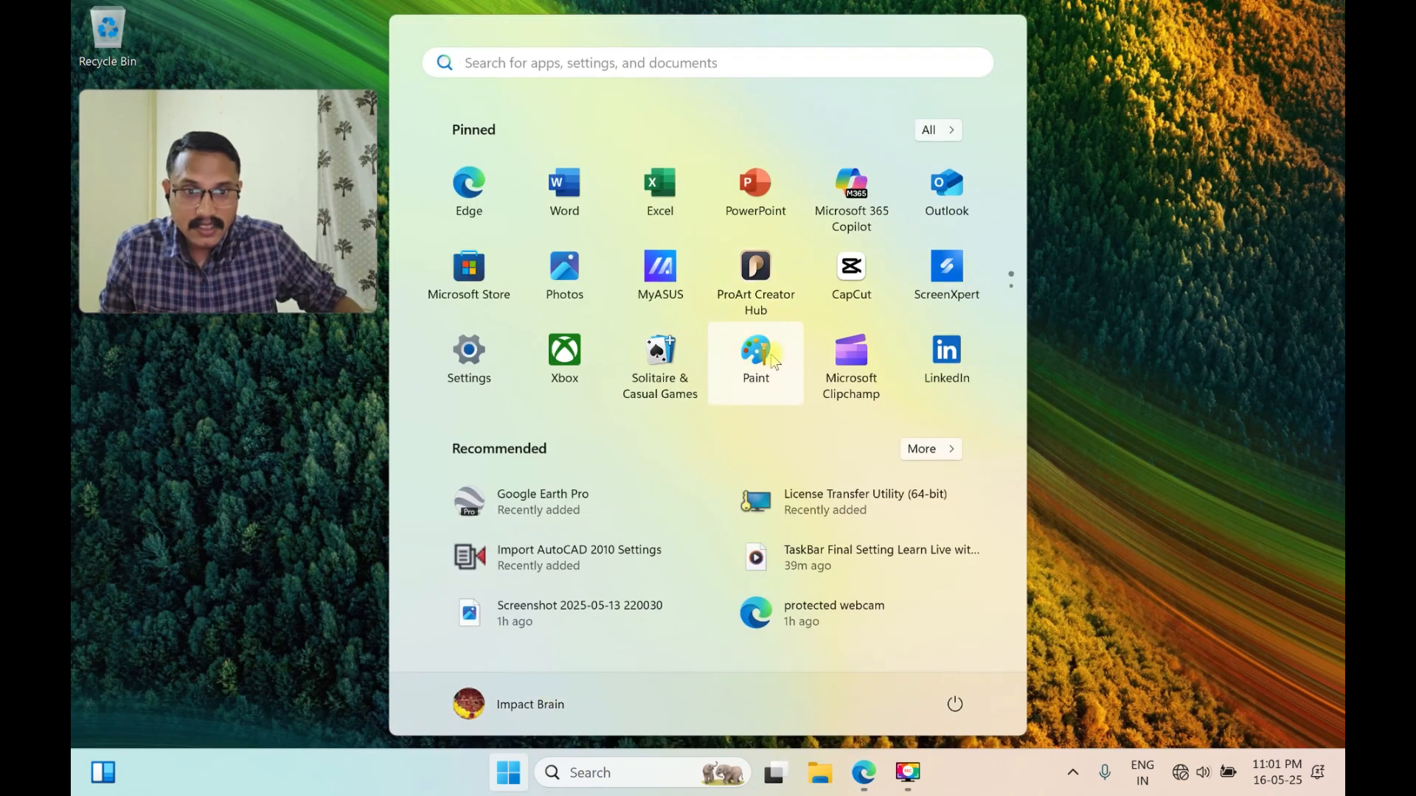
right_click(771, 357)
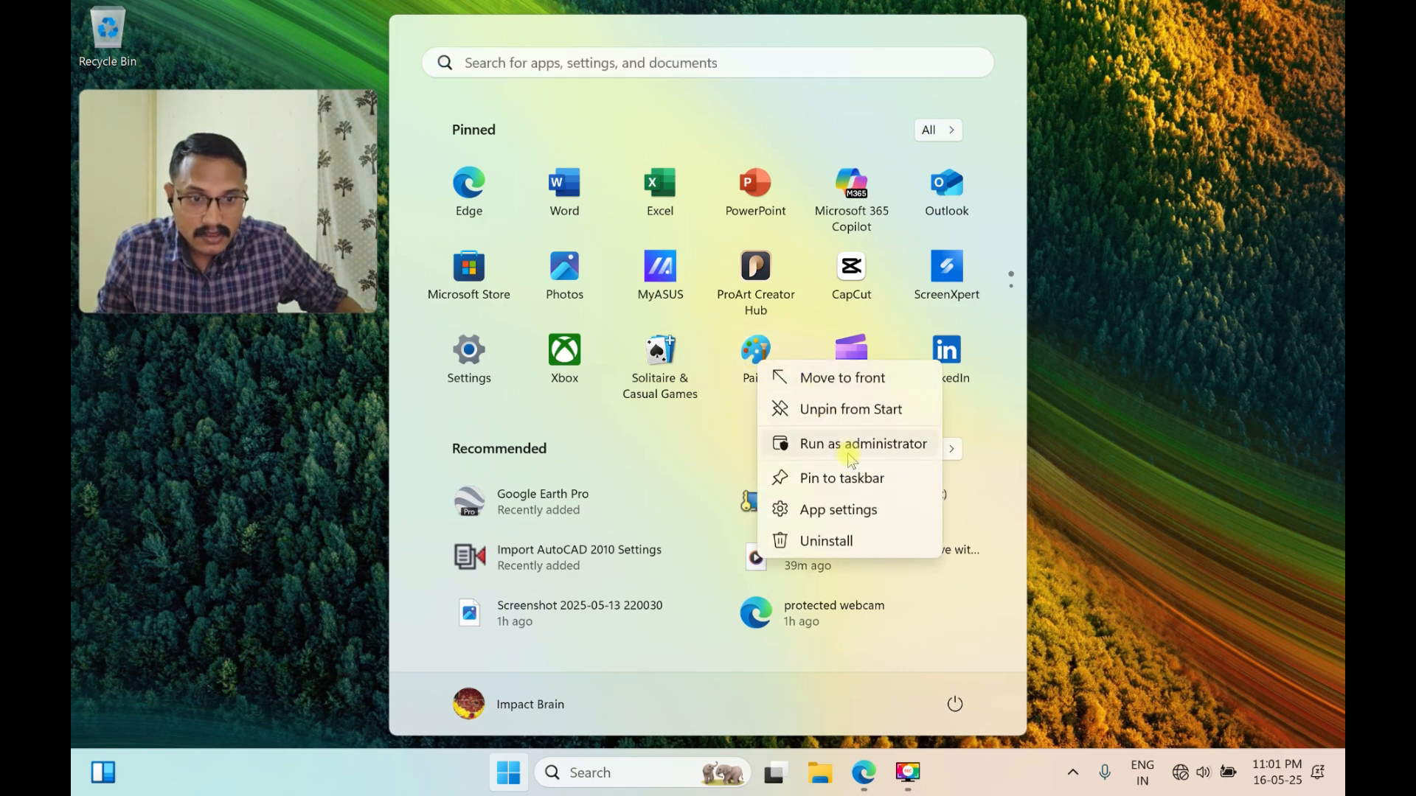
click(857, 485)
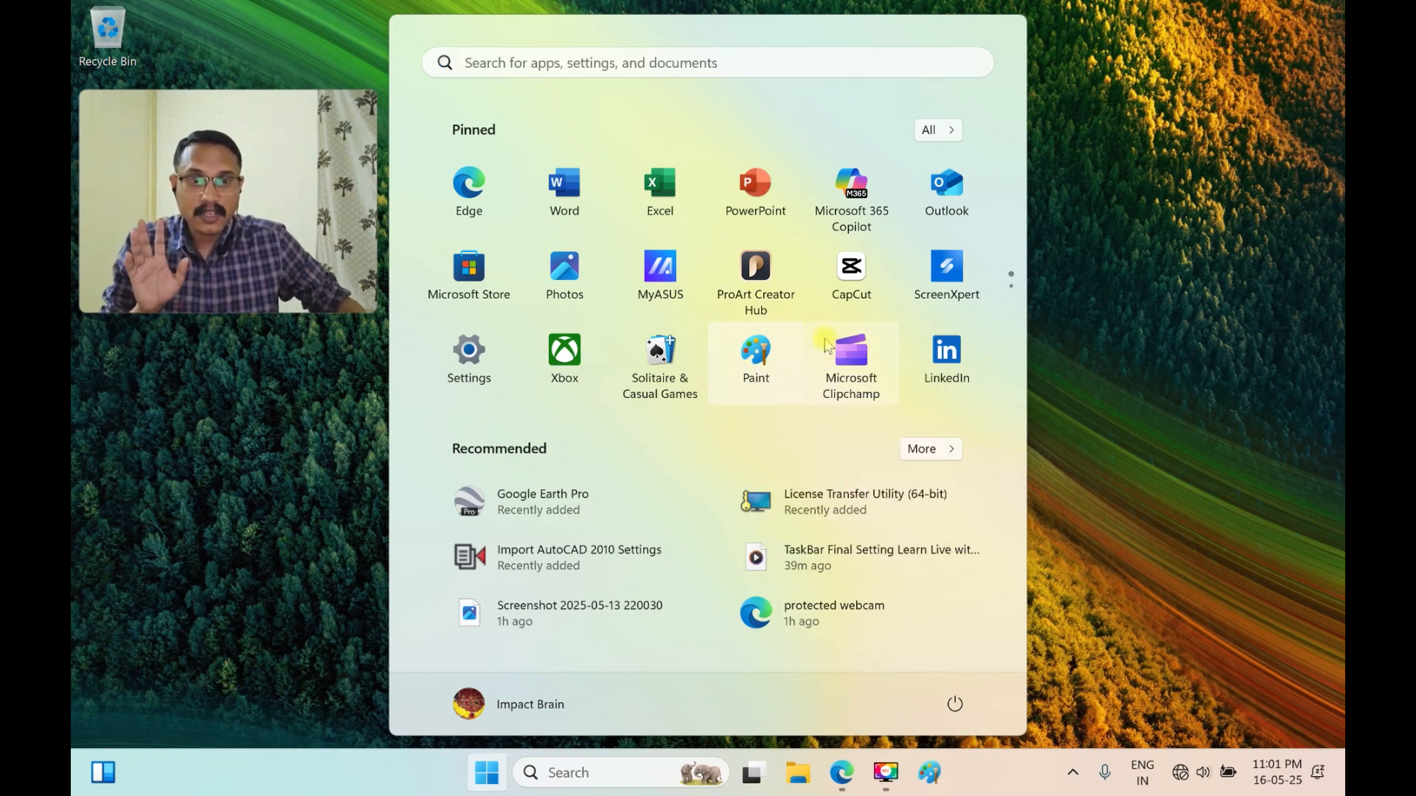
right_click(950, 179)
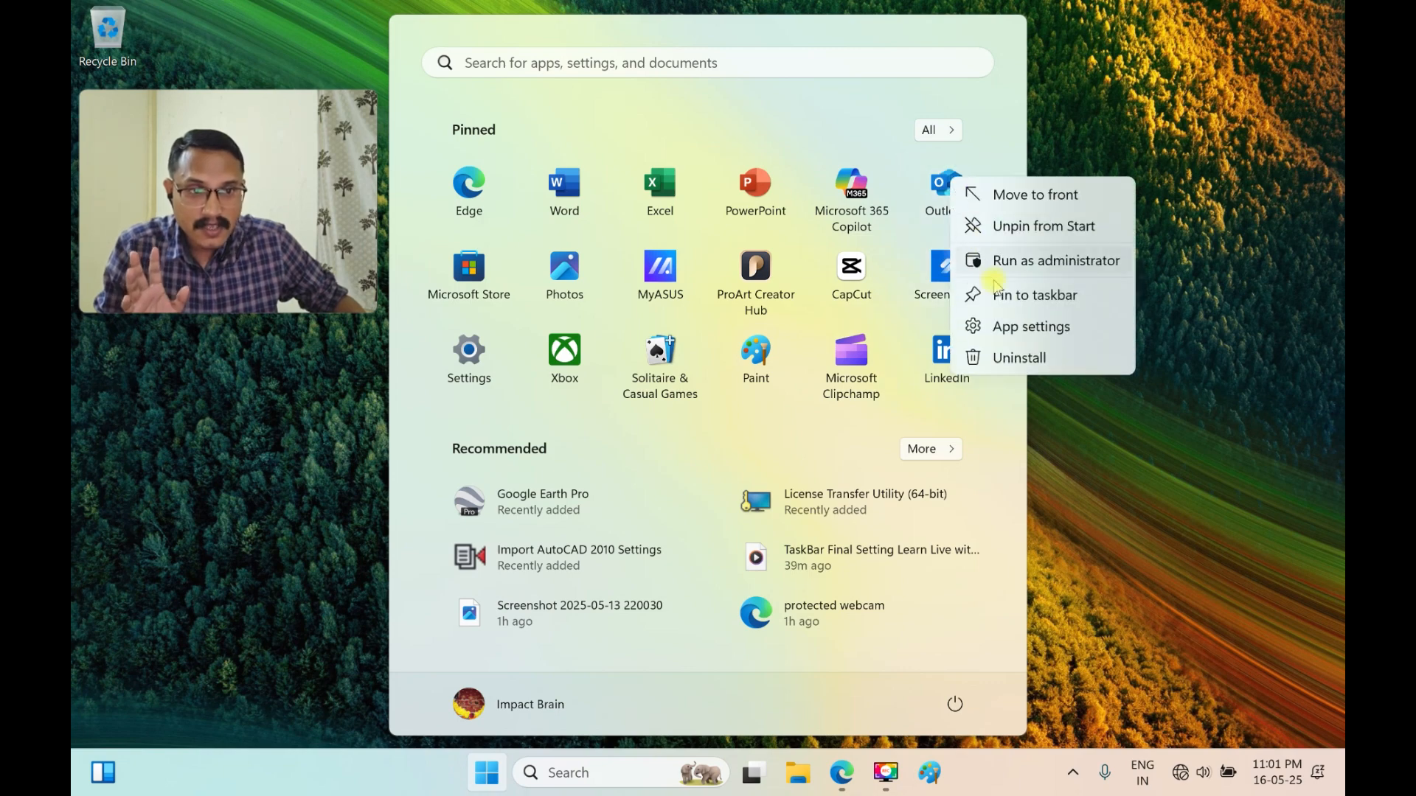
click(1003, 296)
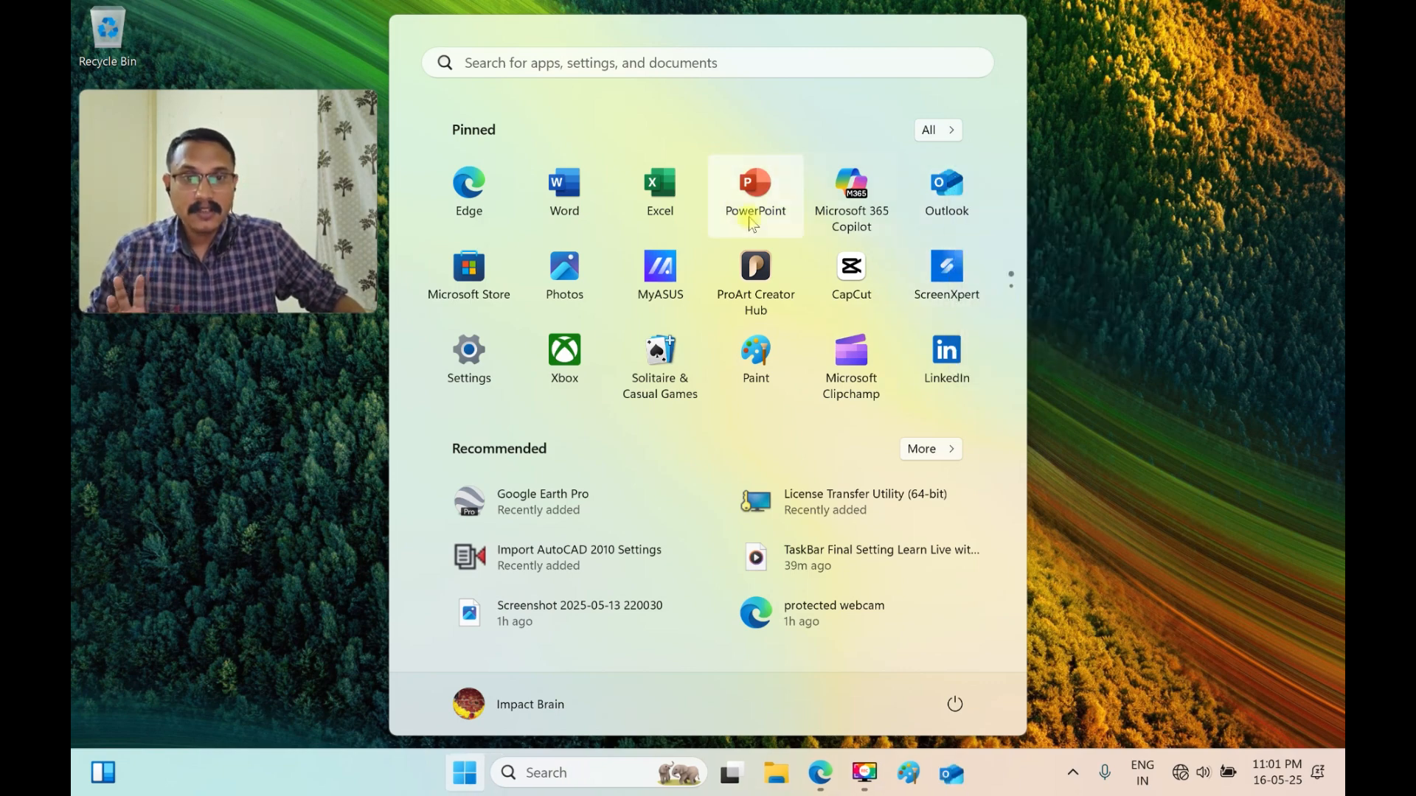
Unpin Microsoft Store from the Start menu and pin Photos to the taskbar.
right_click(472, 269)
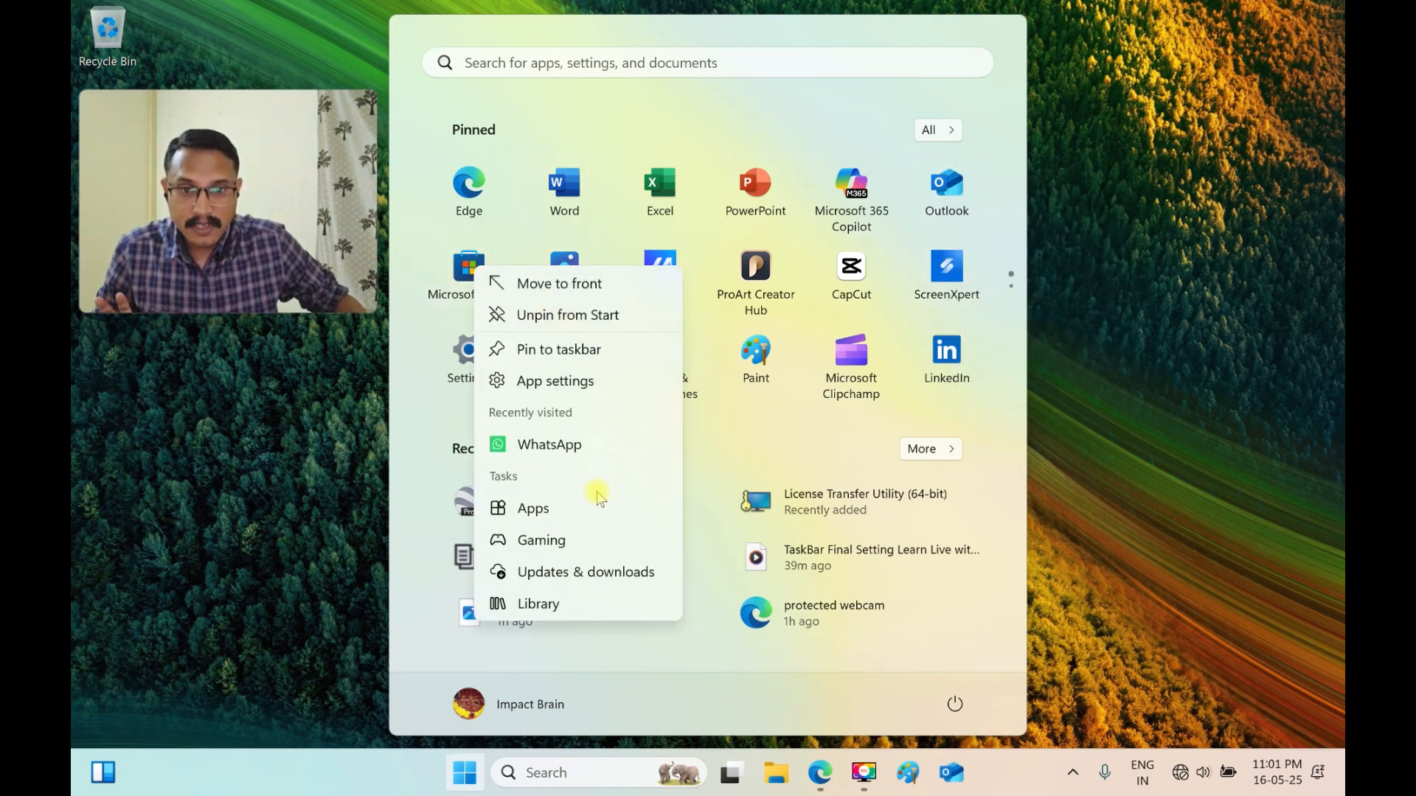
click(569, 318)
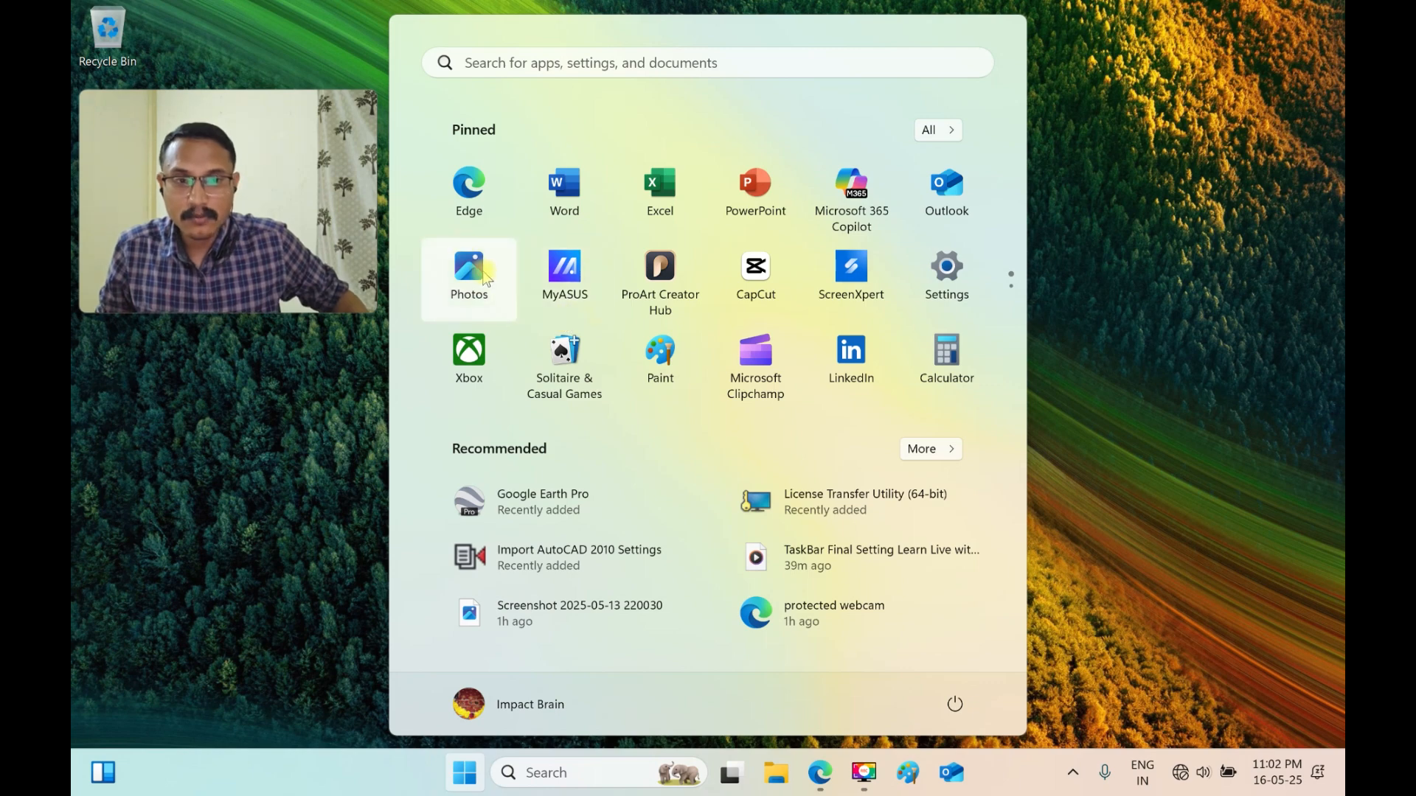
right_click(482, 272)
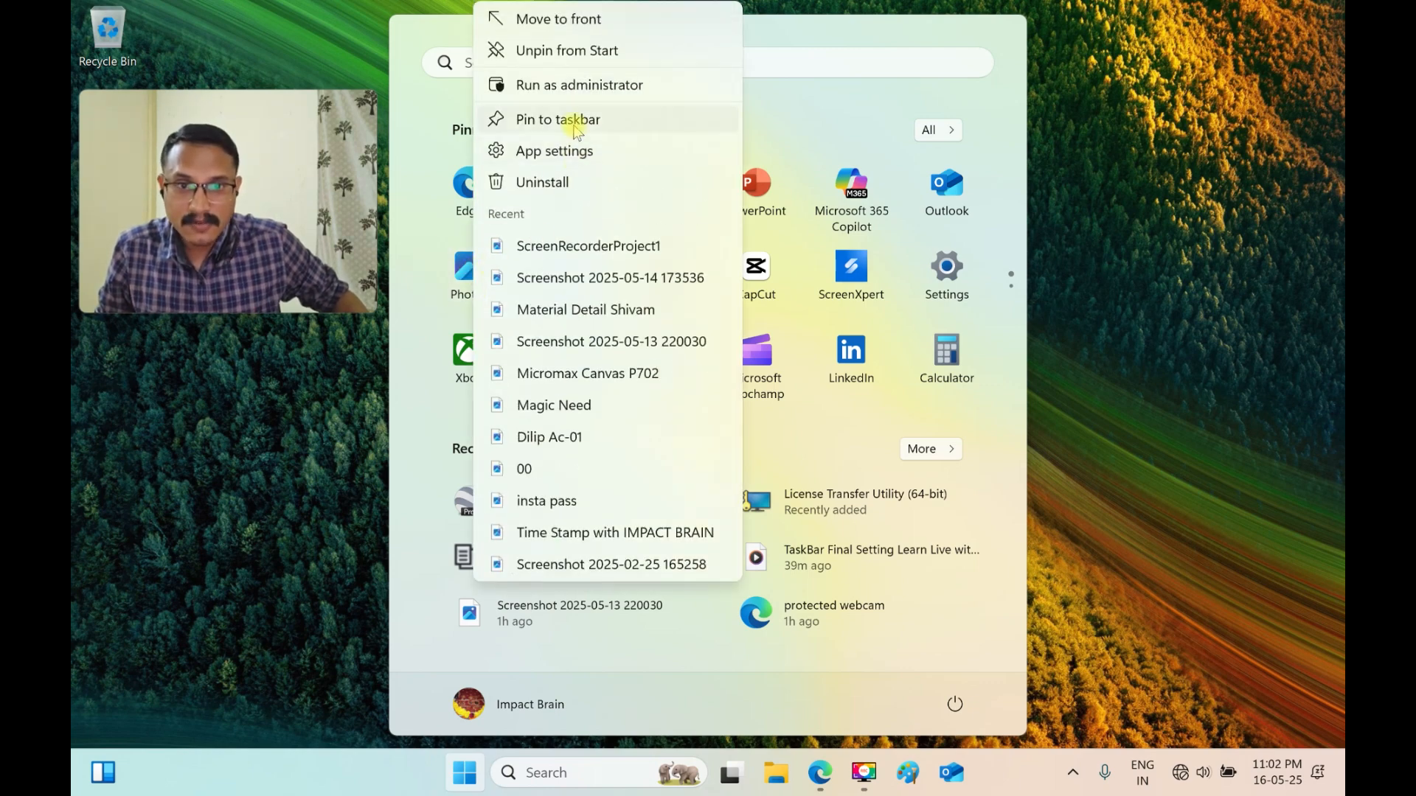
click(571, 120)
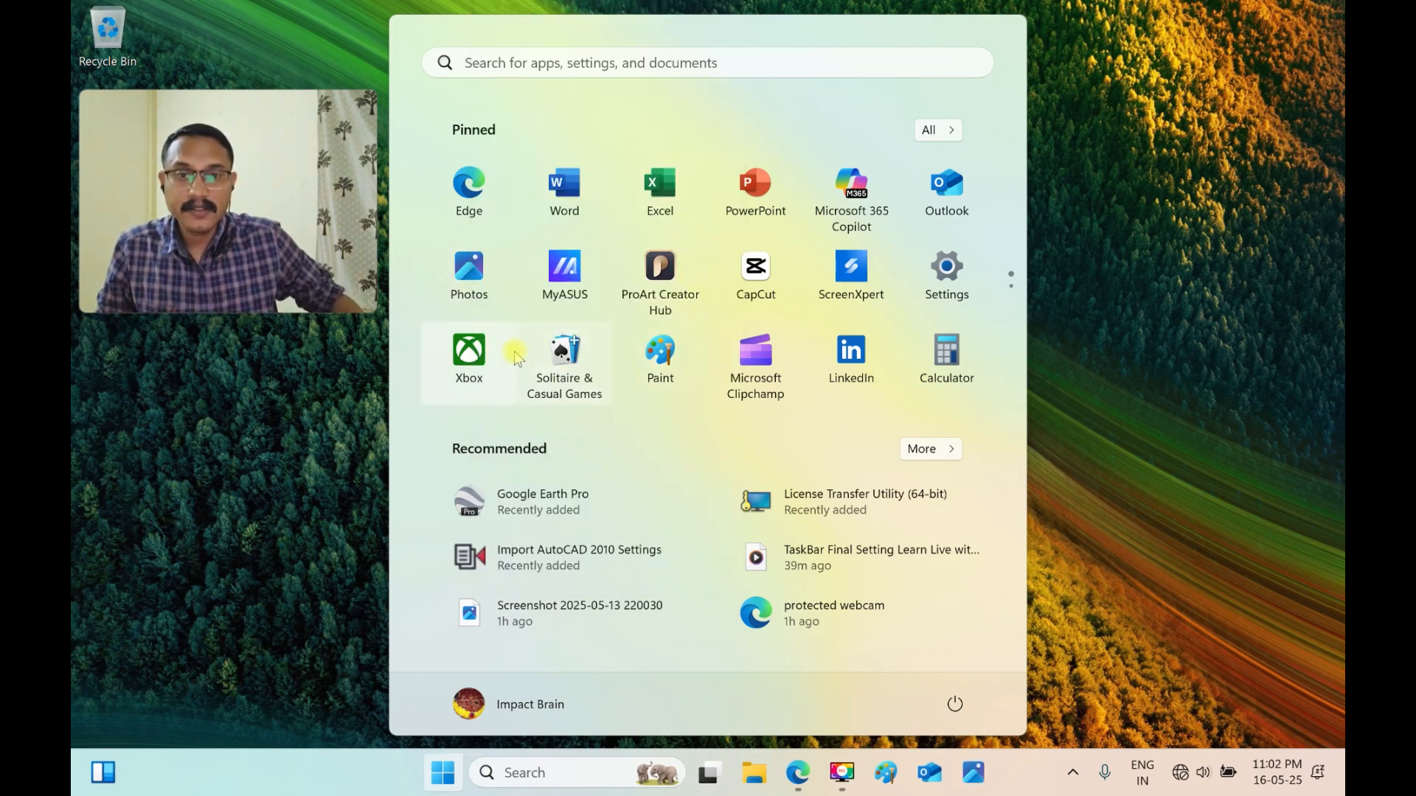
Pin Solitaire & Casual Games to the taskbar and close the Start menu.
right_click(588, 370)
click(639, 449)
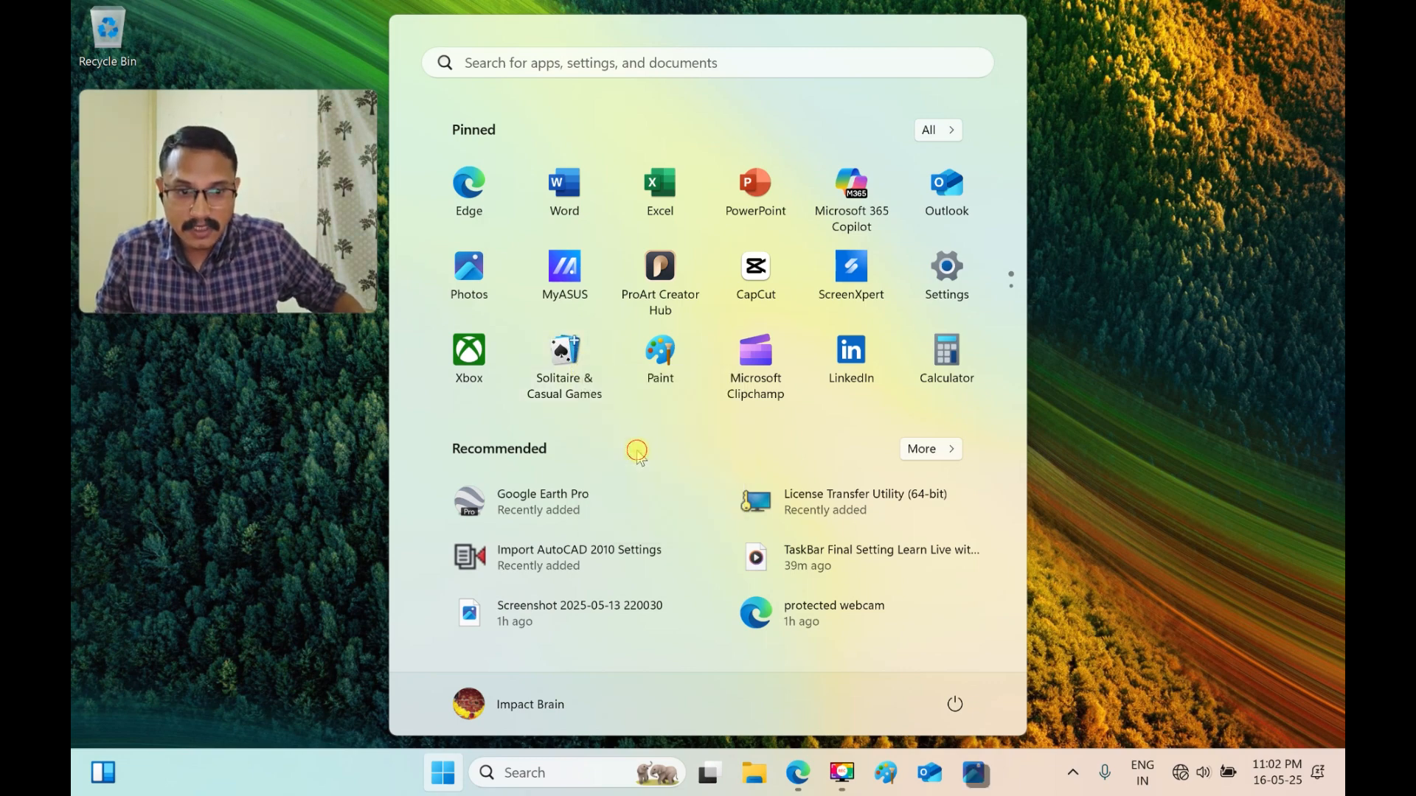
click(1179, 478)
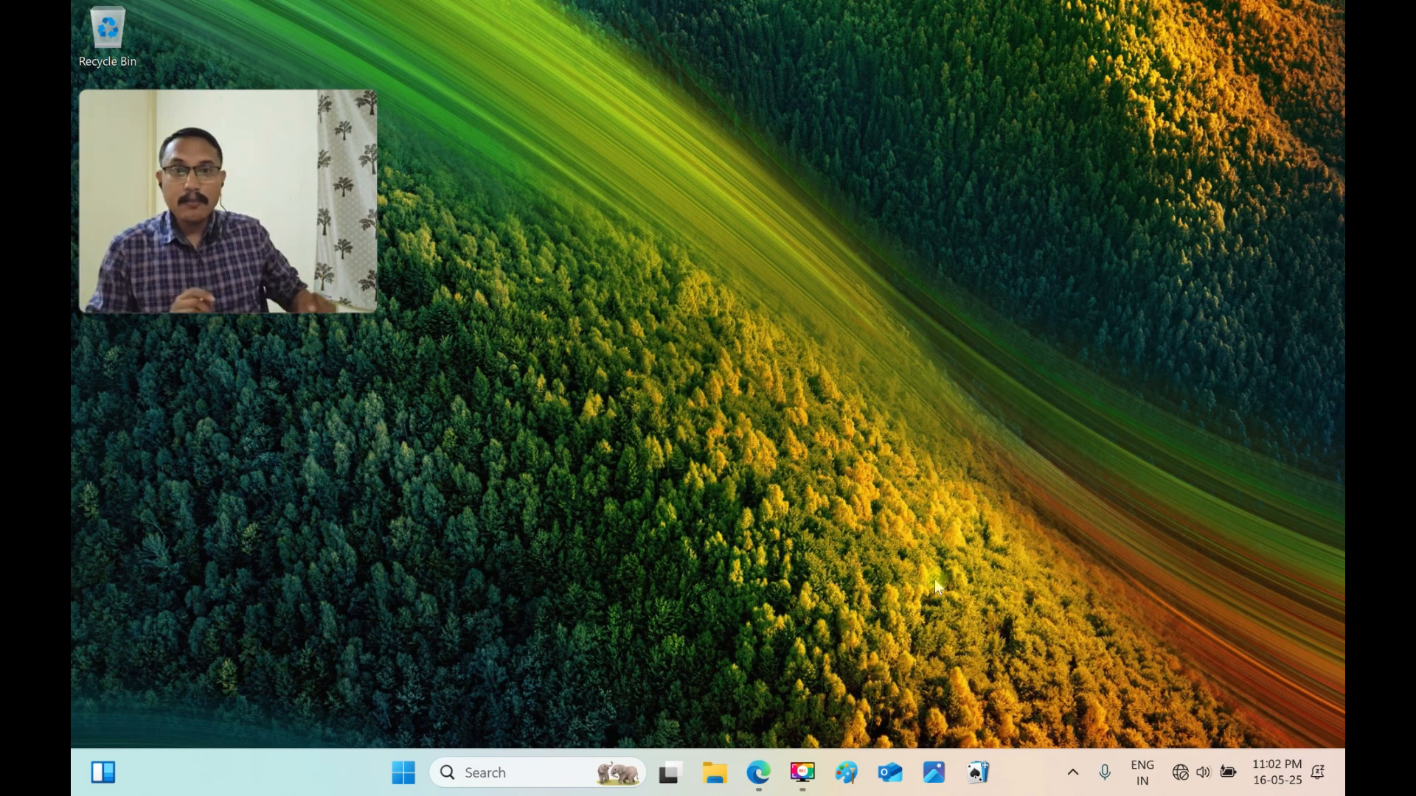
Show the hidden system tray icons and dismiss them again.
click(1074, 780)
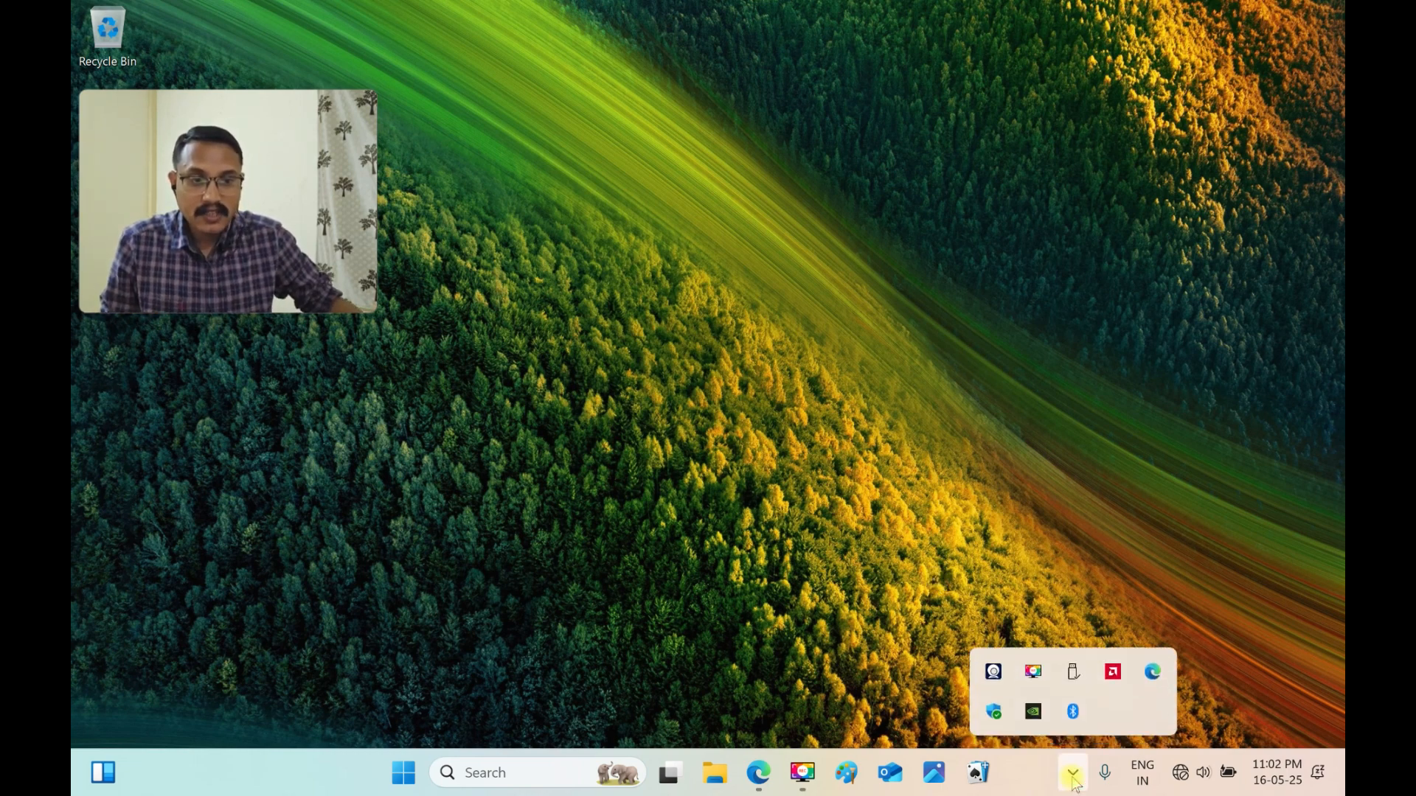
click(816, 629)
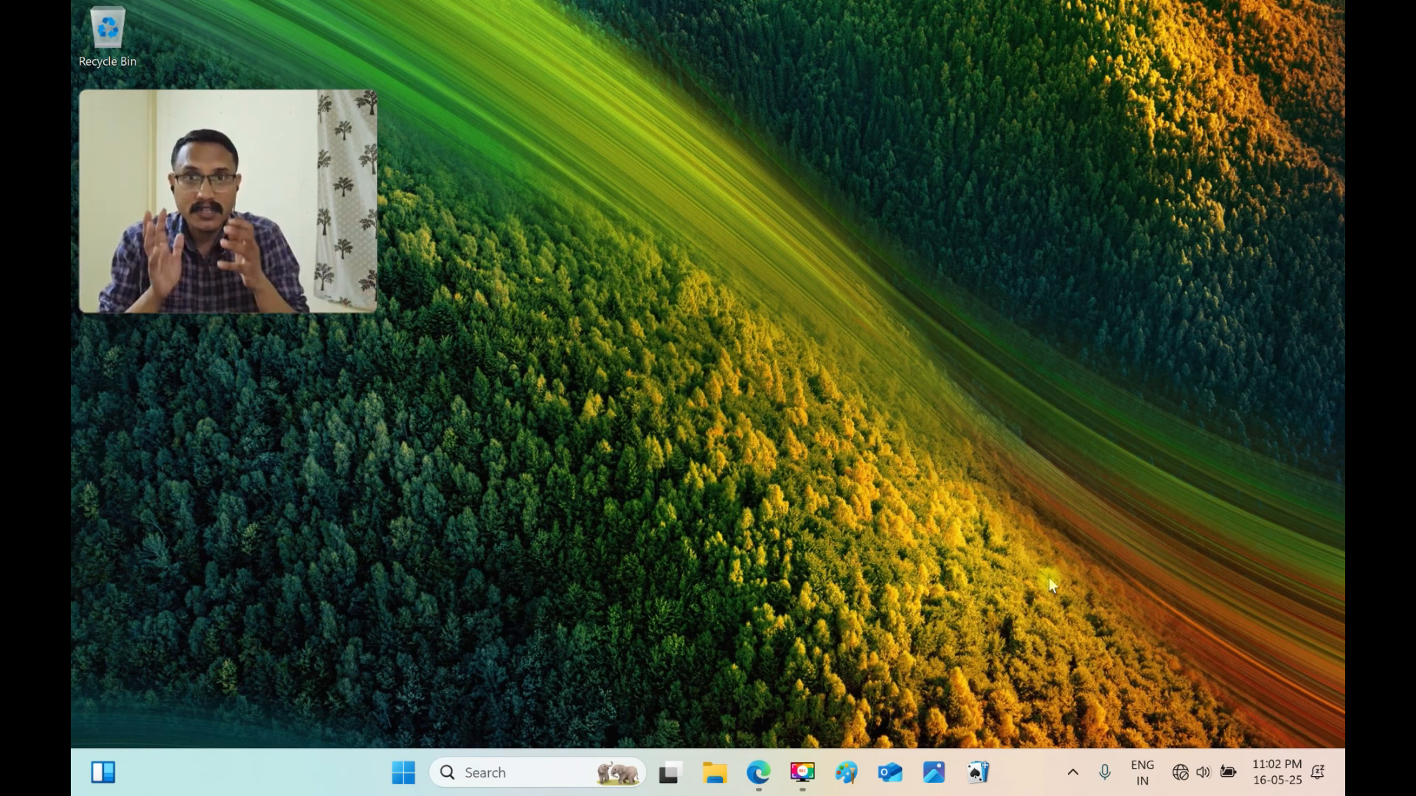
Unpin Solitaire & Casual Games and Photos from the taskbar.
right_click(980, 780)
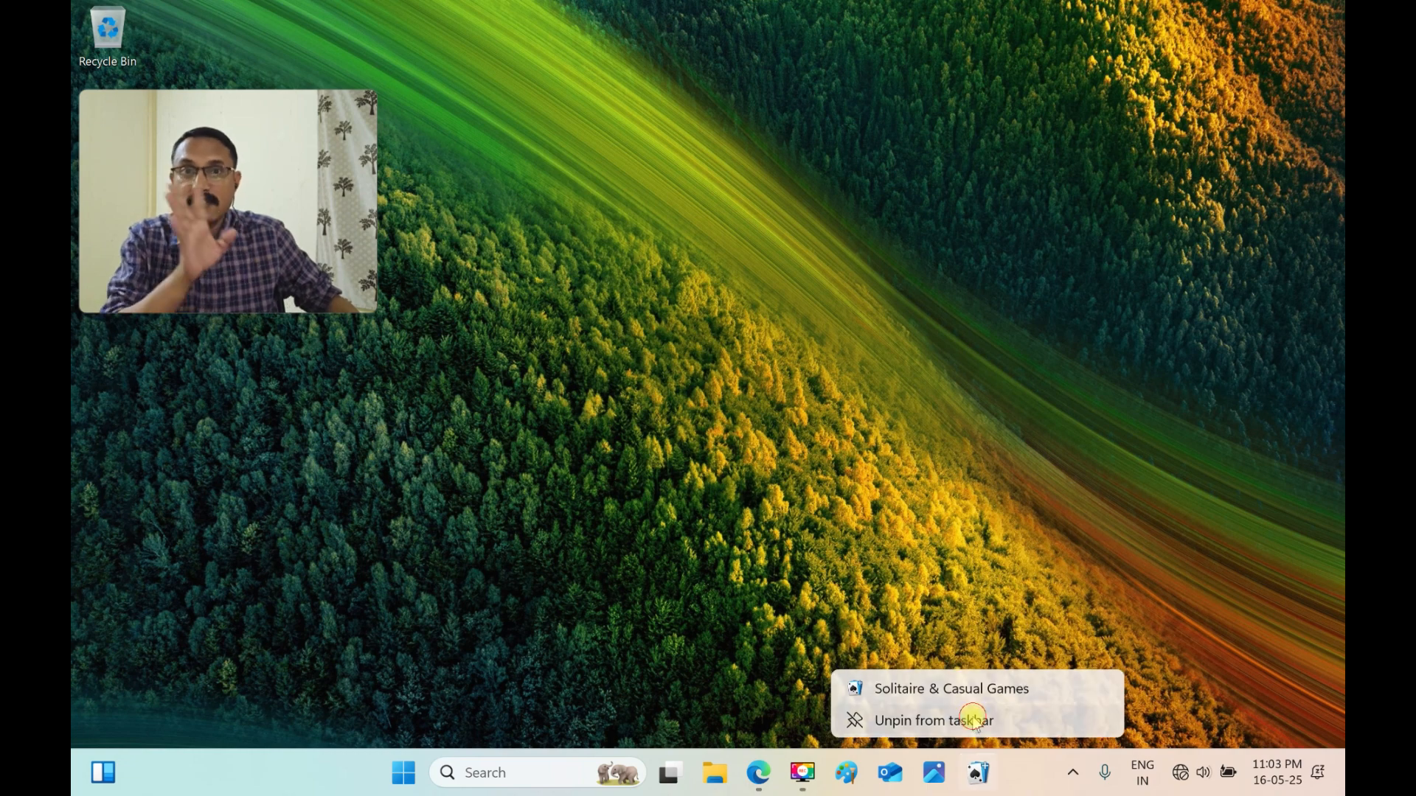
click(973, 720)
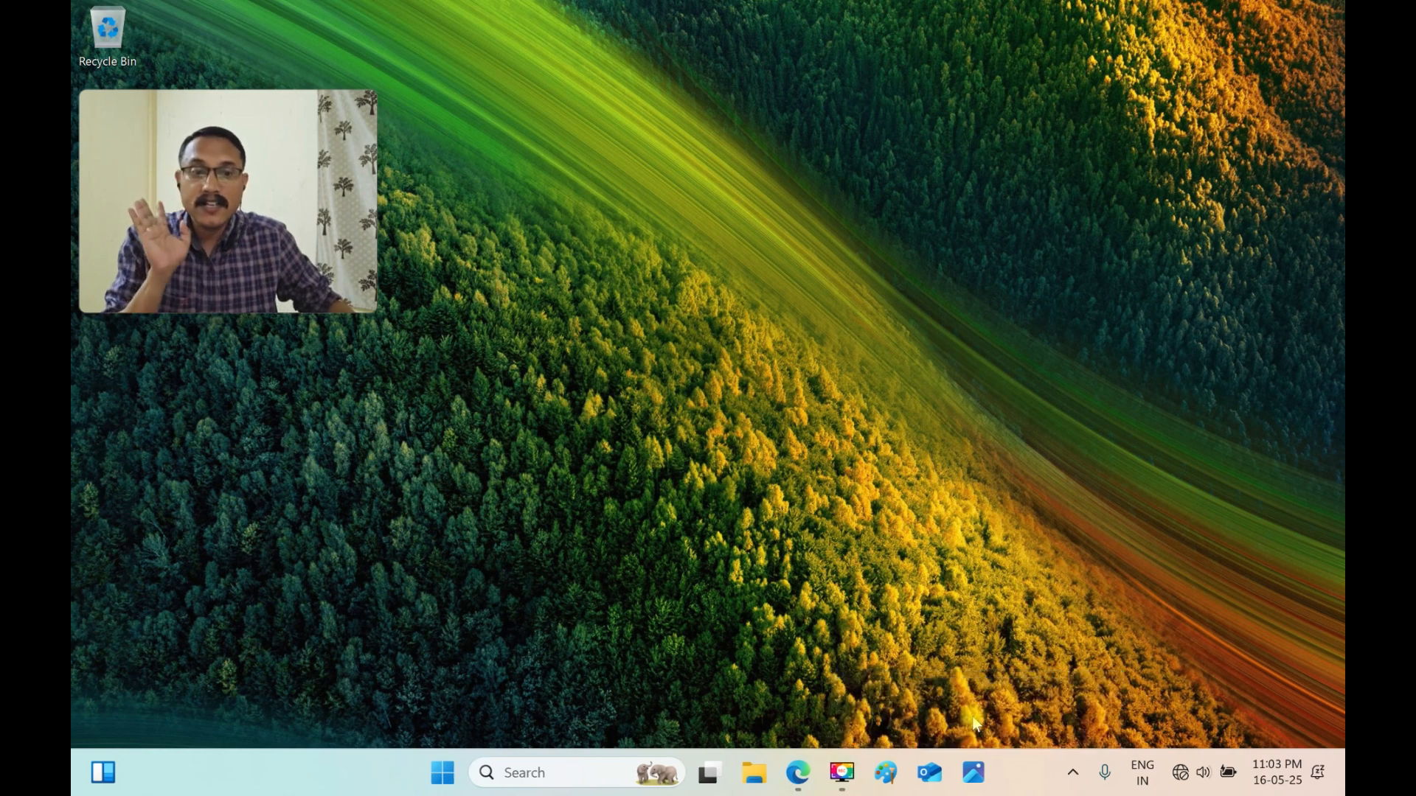
right_click(973, 774)
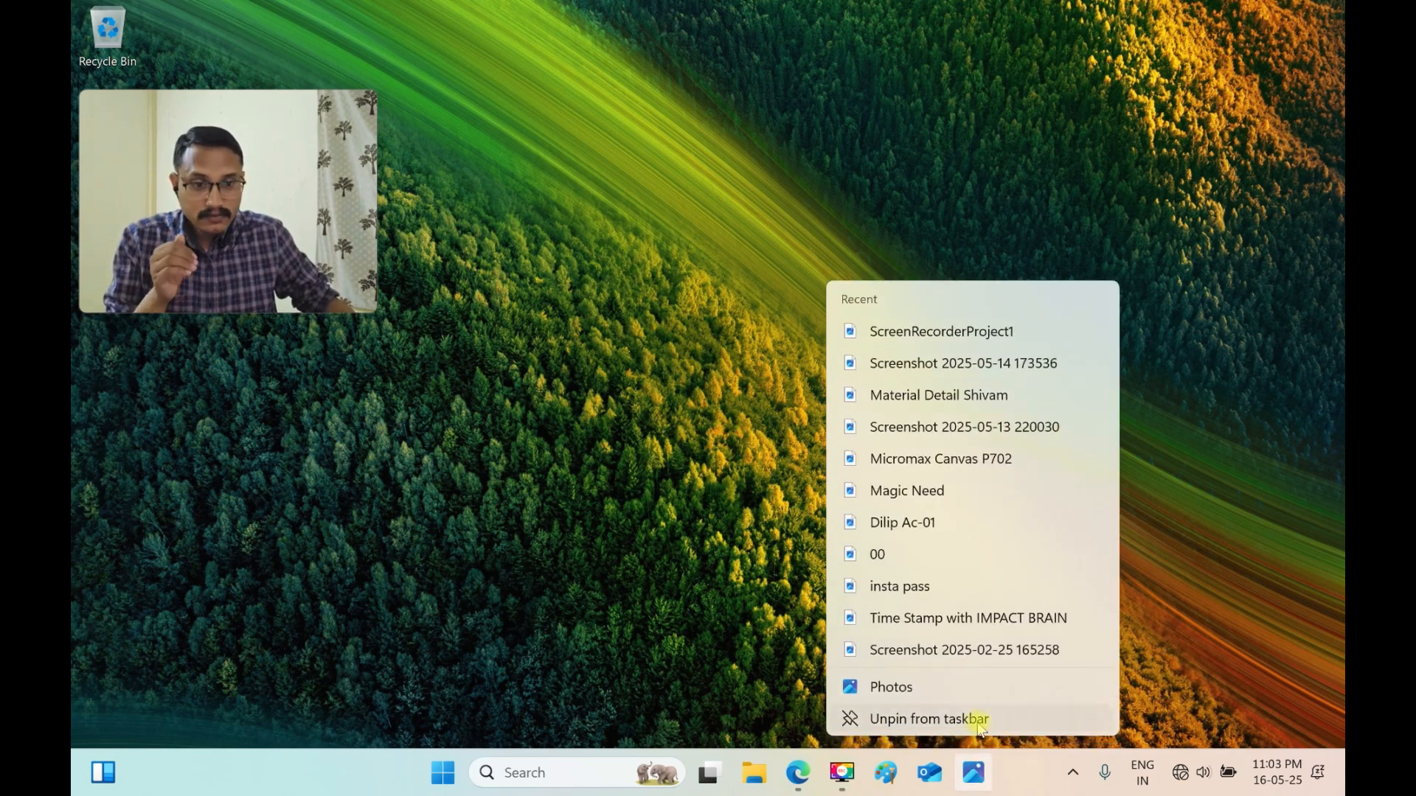
click(977, 721)
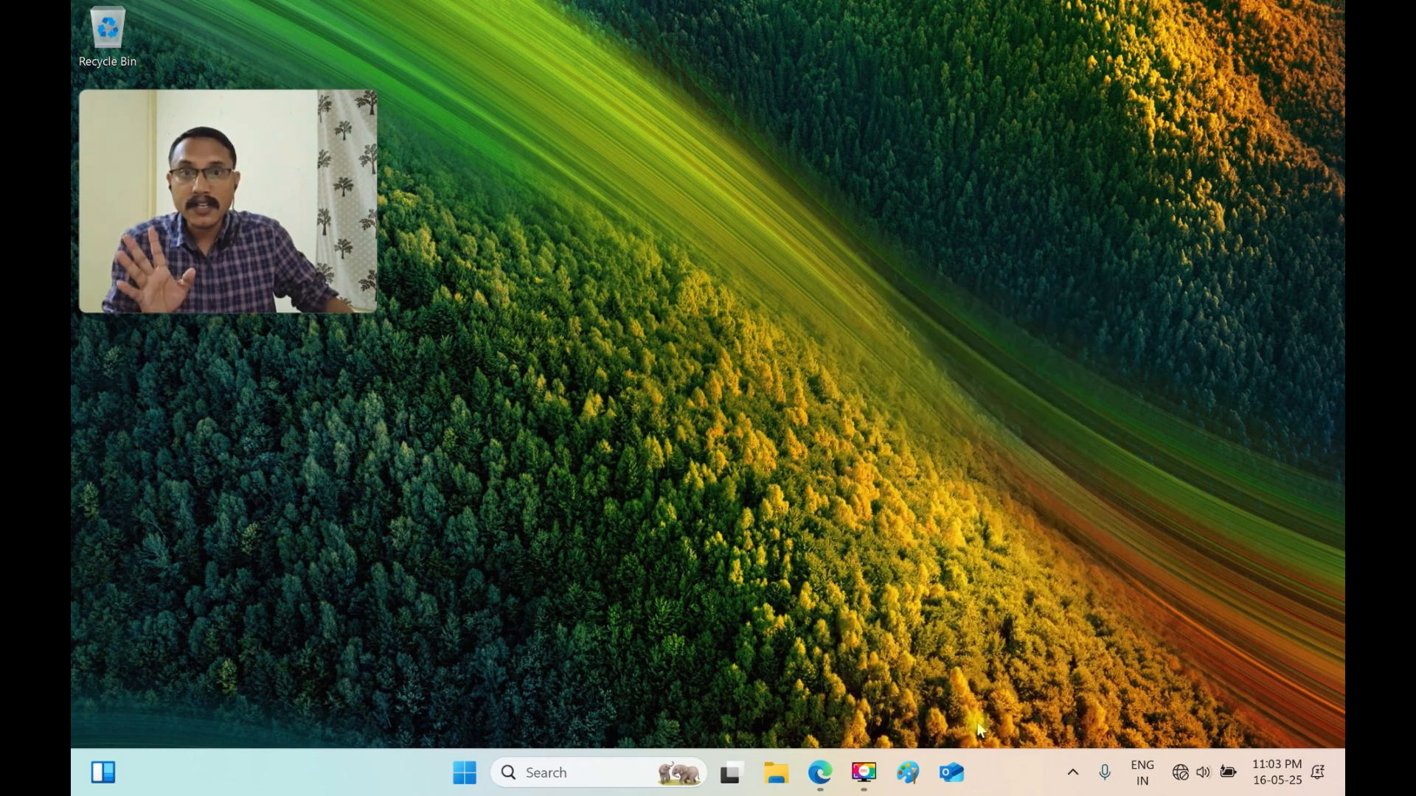
Unpin Outlook and Paint from the taskbar.
right_click(956, 775)
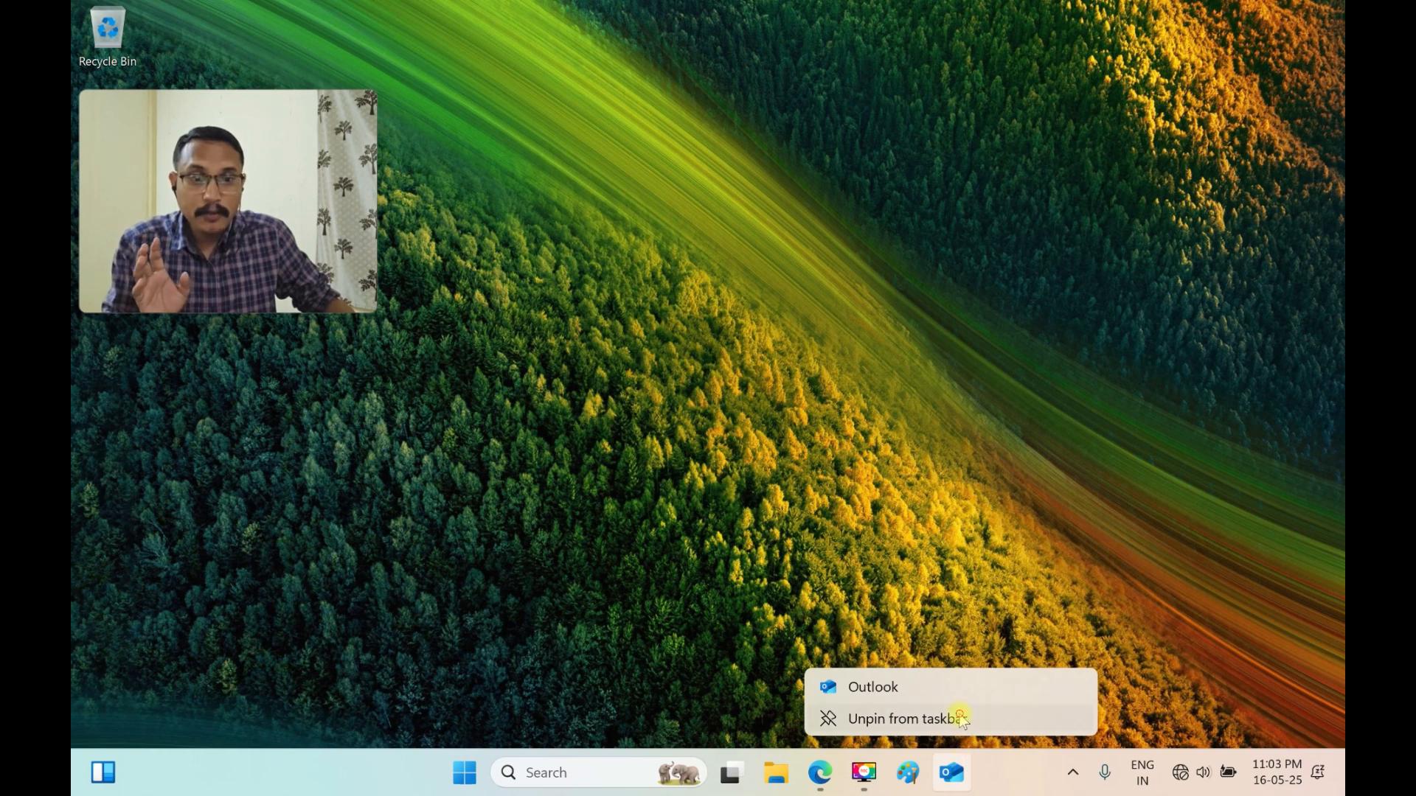
click(958, 719)
right_click(928, 772)
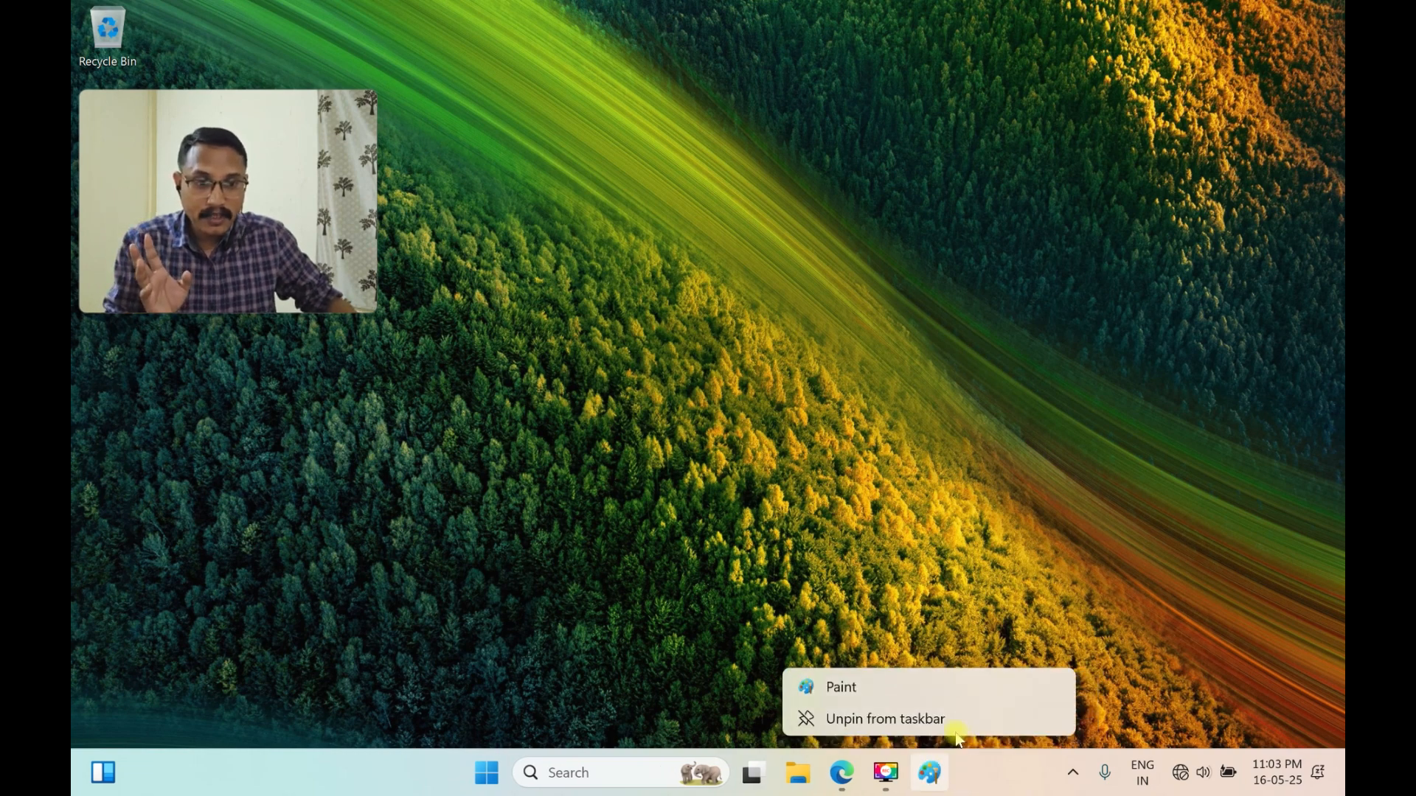
click(943, 720)
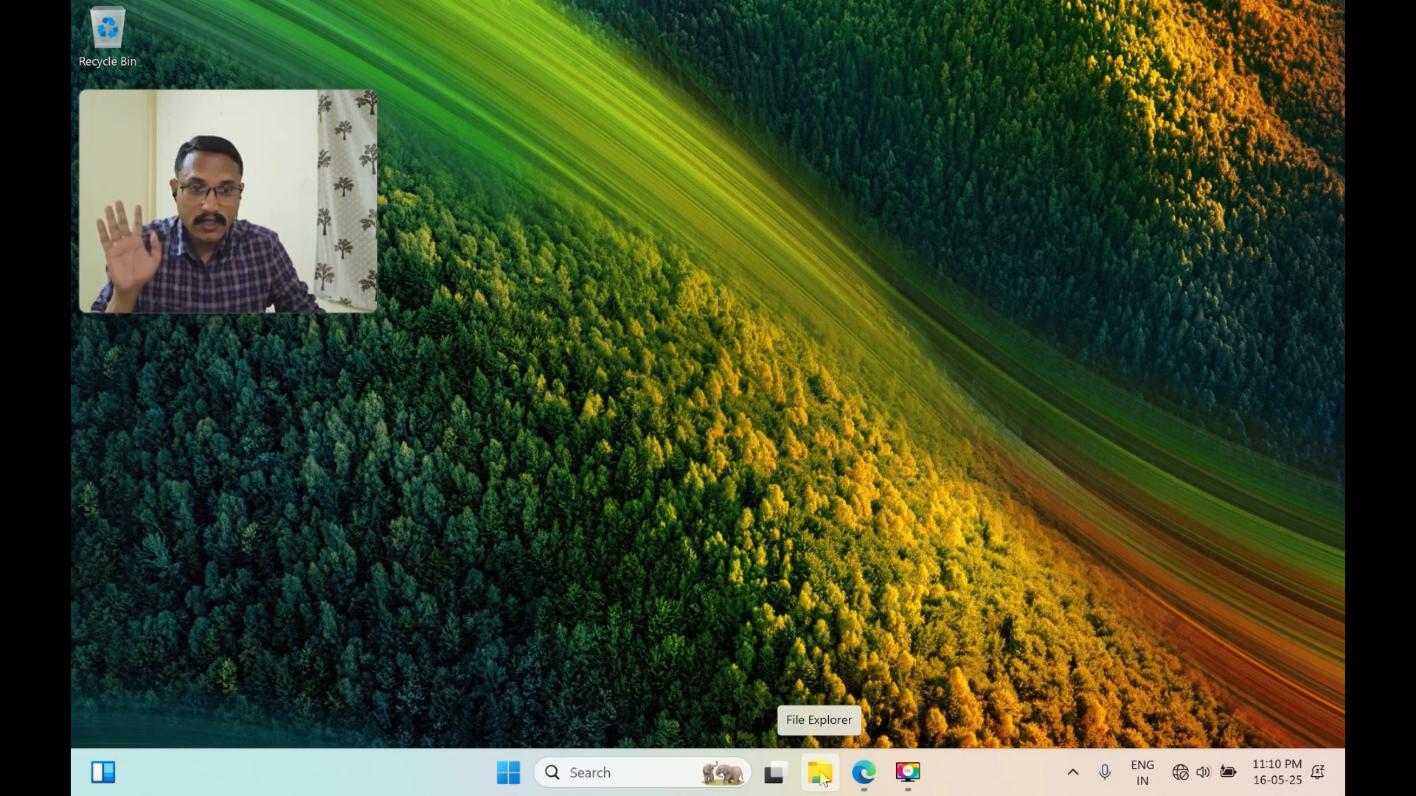
mouse_move(786, 782)
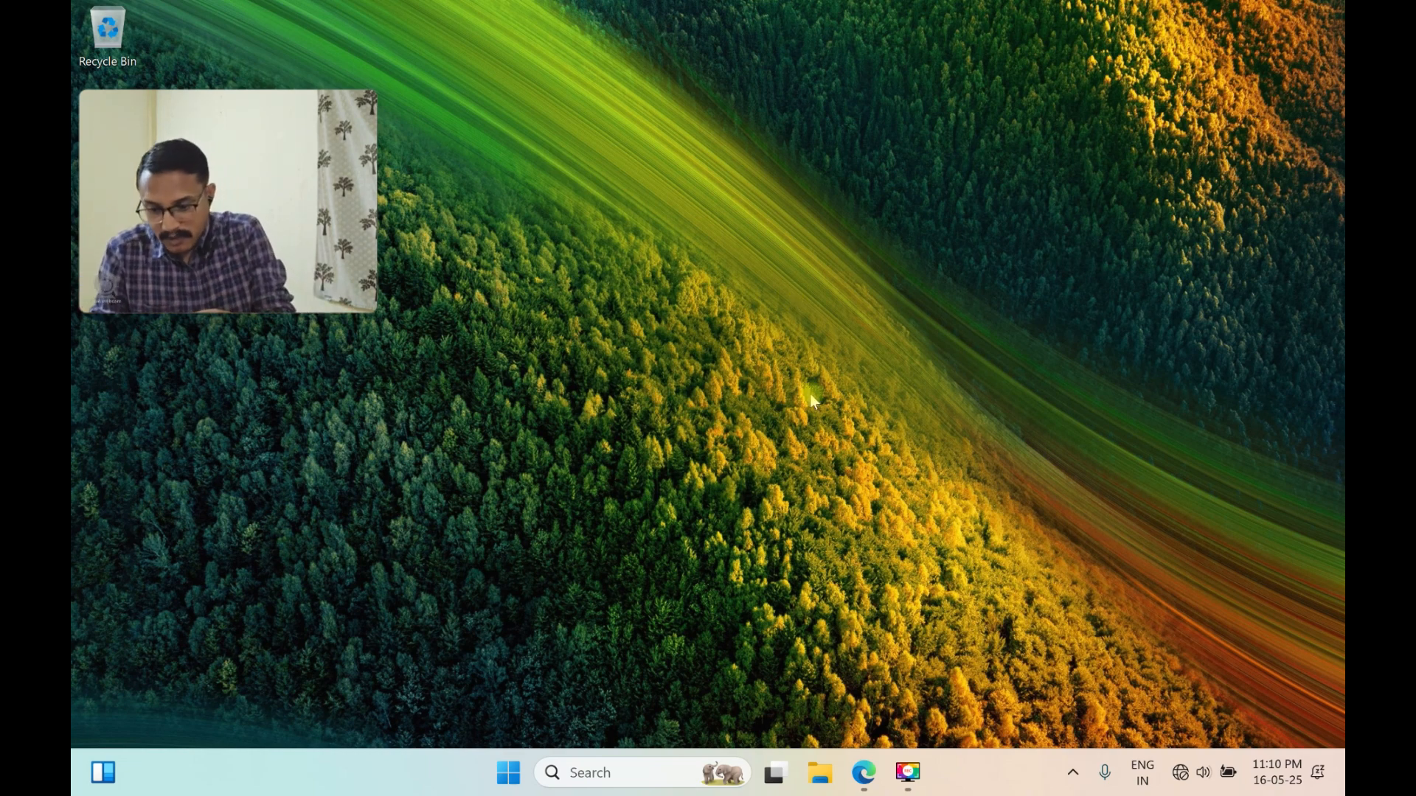
key(ctrl+s)
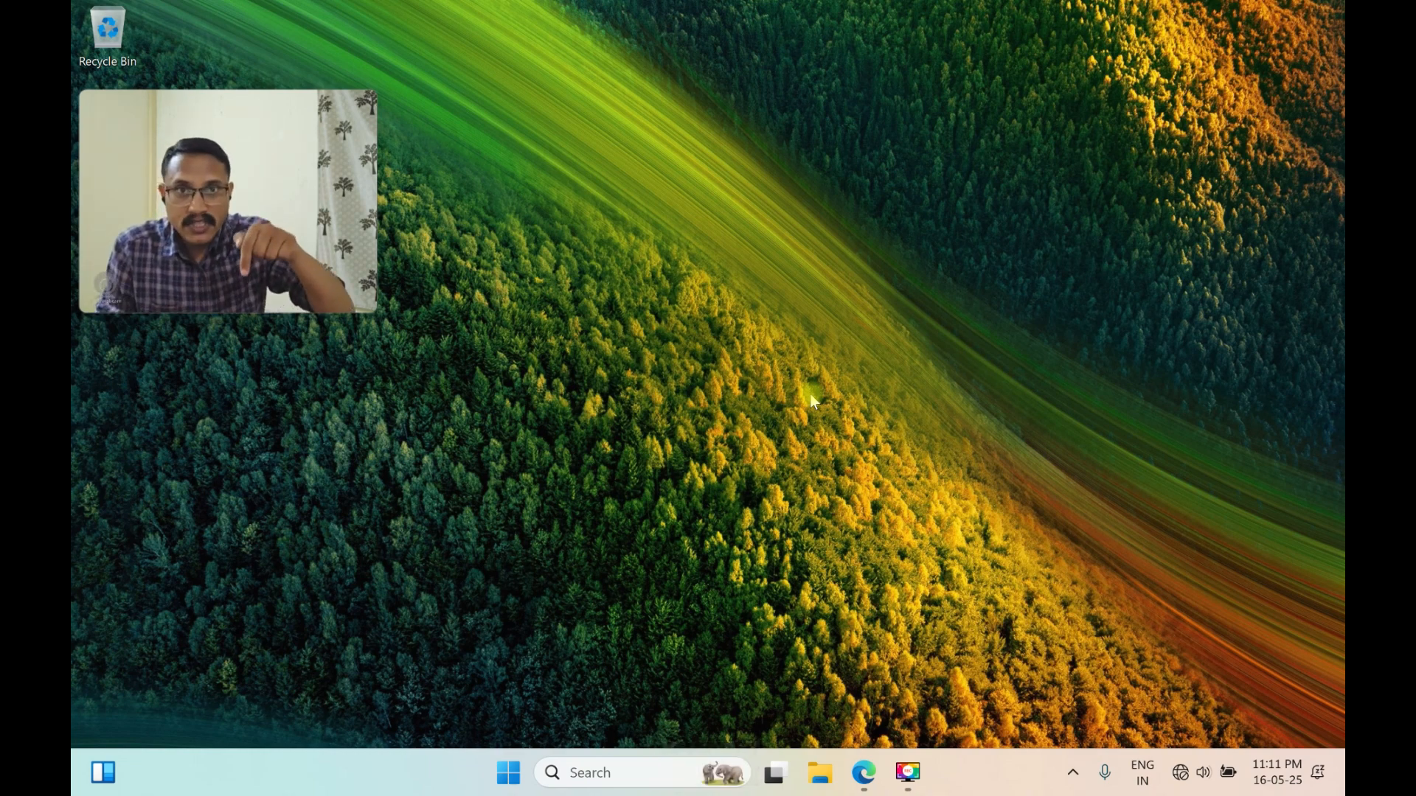
key(ctrl+s)
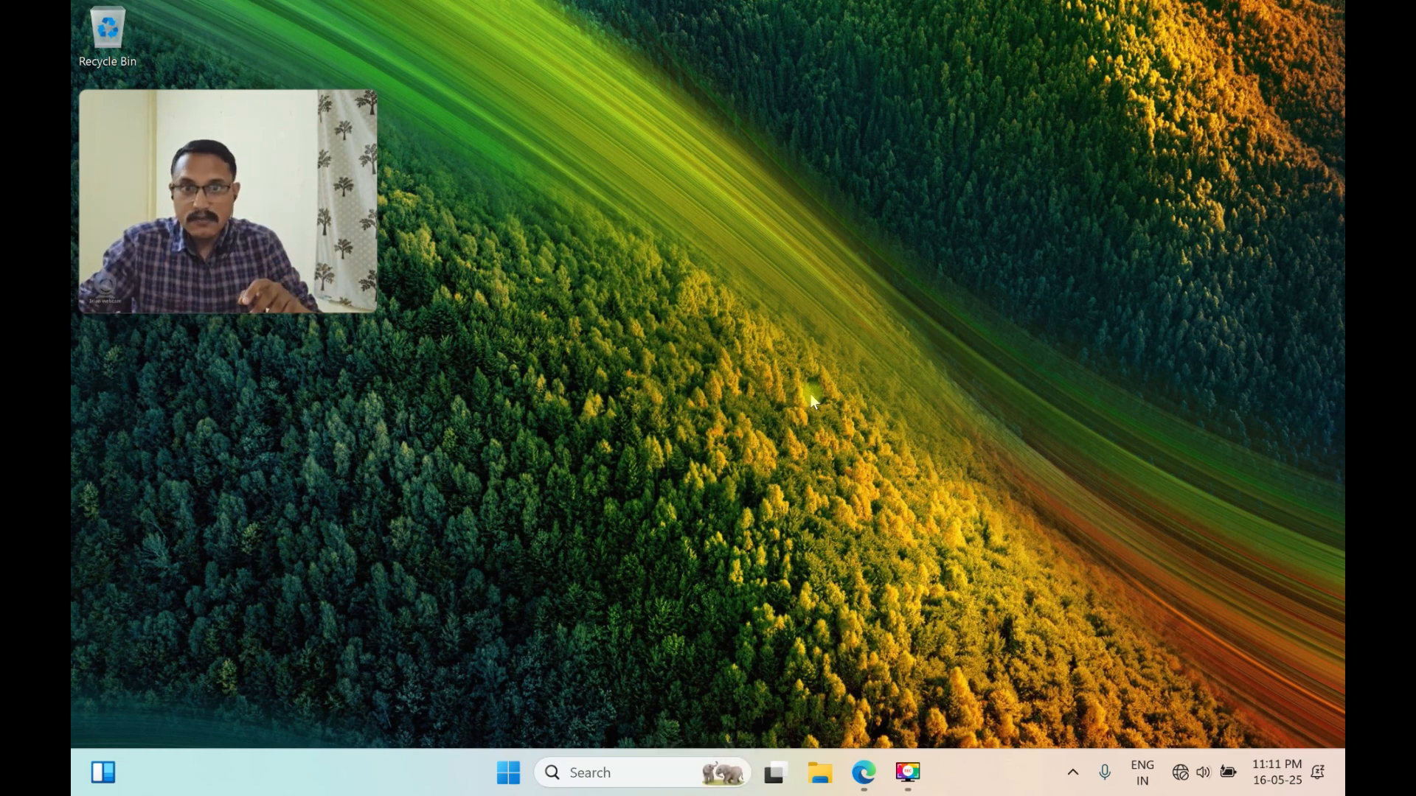
key(Escape)
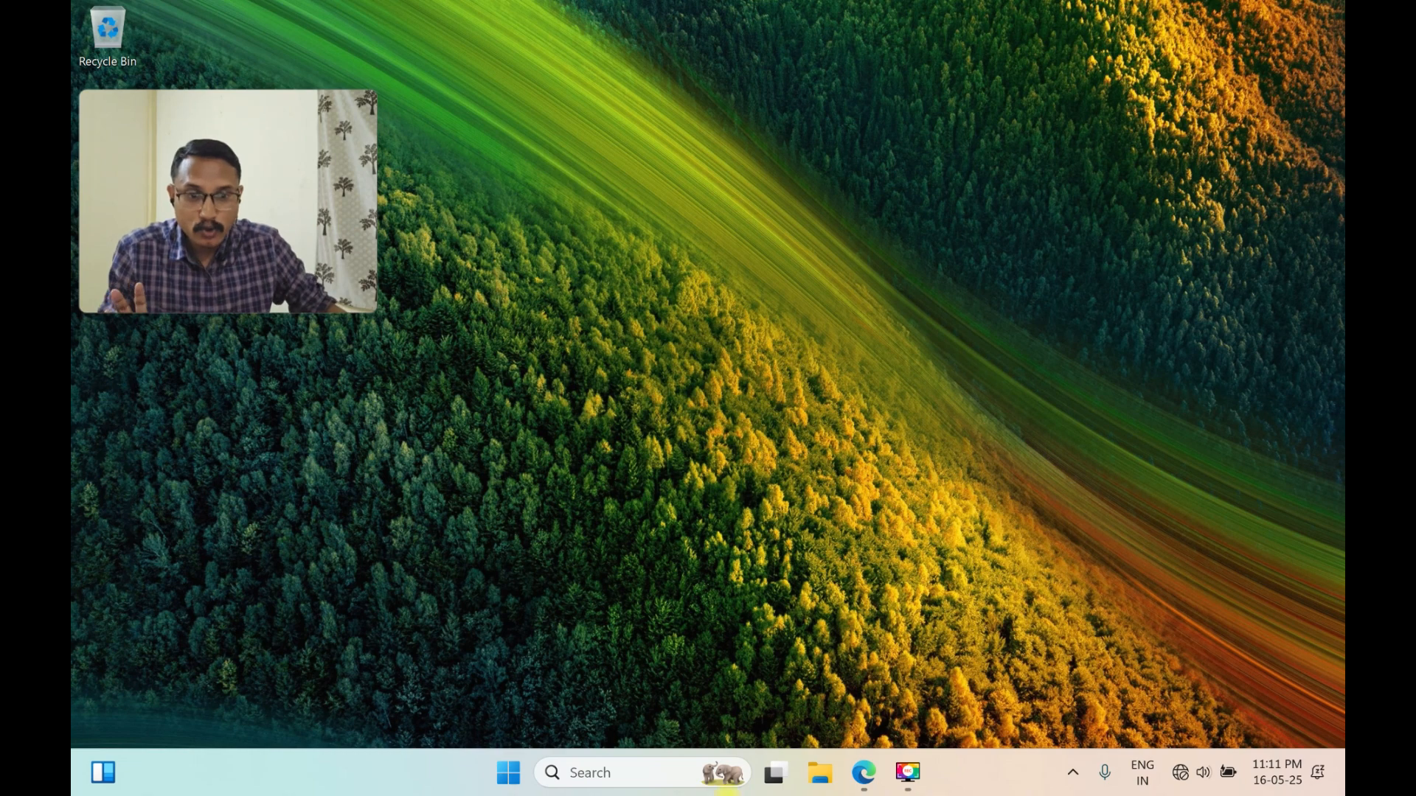
mouse_move(772, 780)
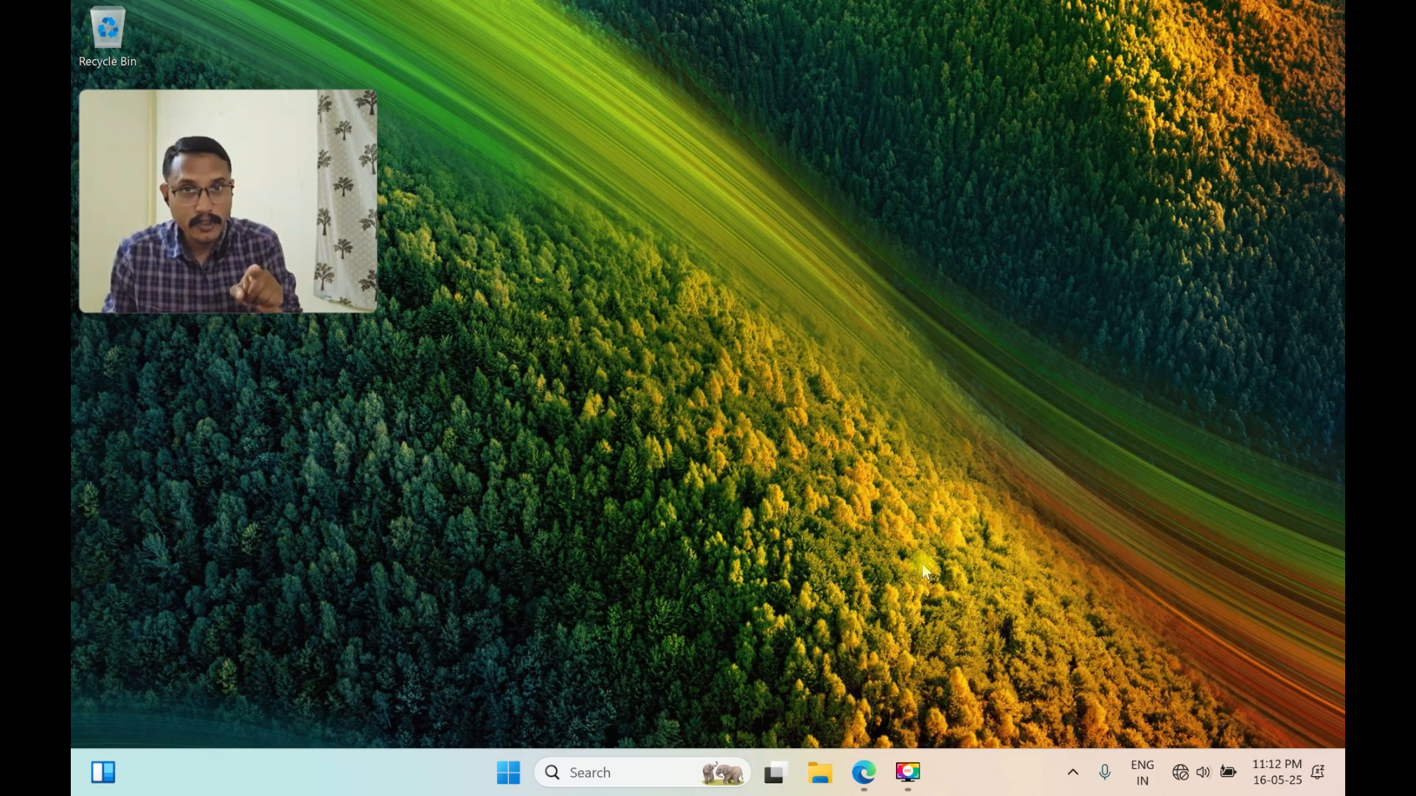
key(ctrl+Right)
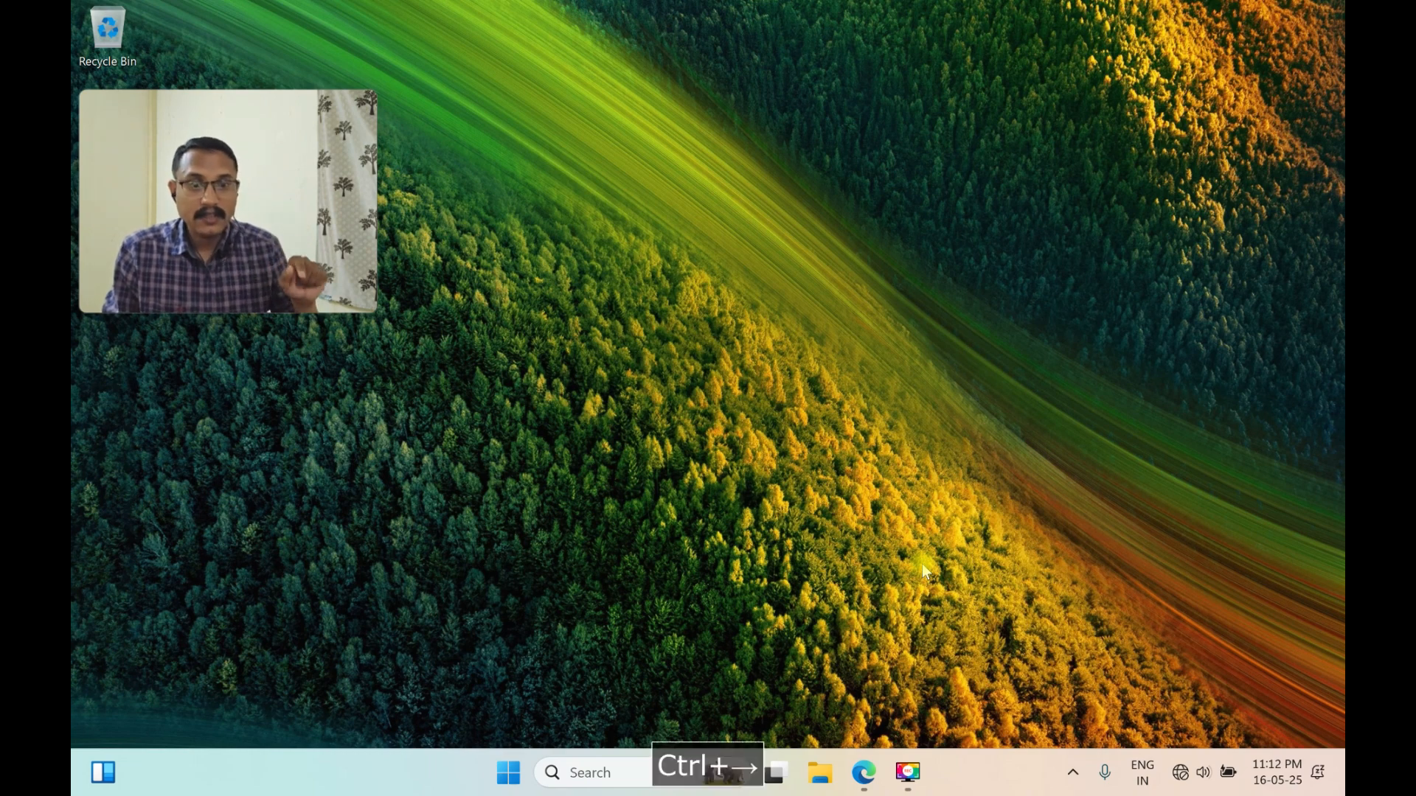
key(ctrl+Right)
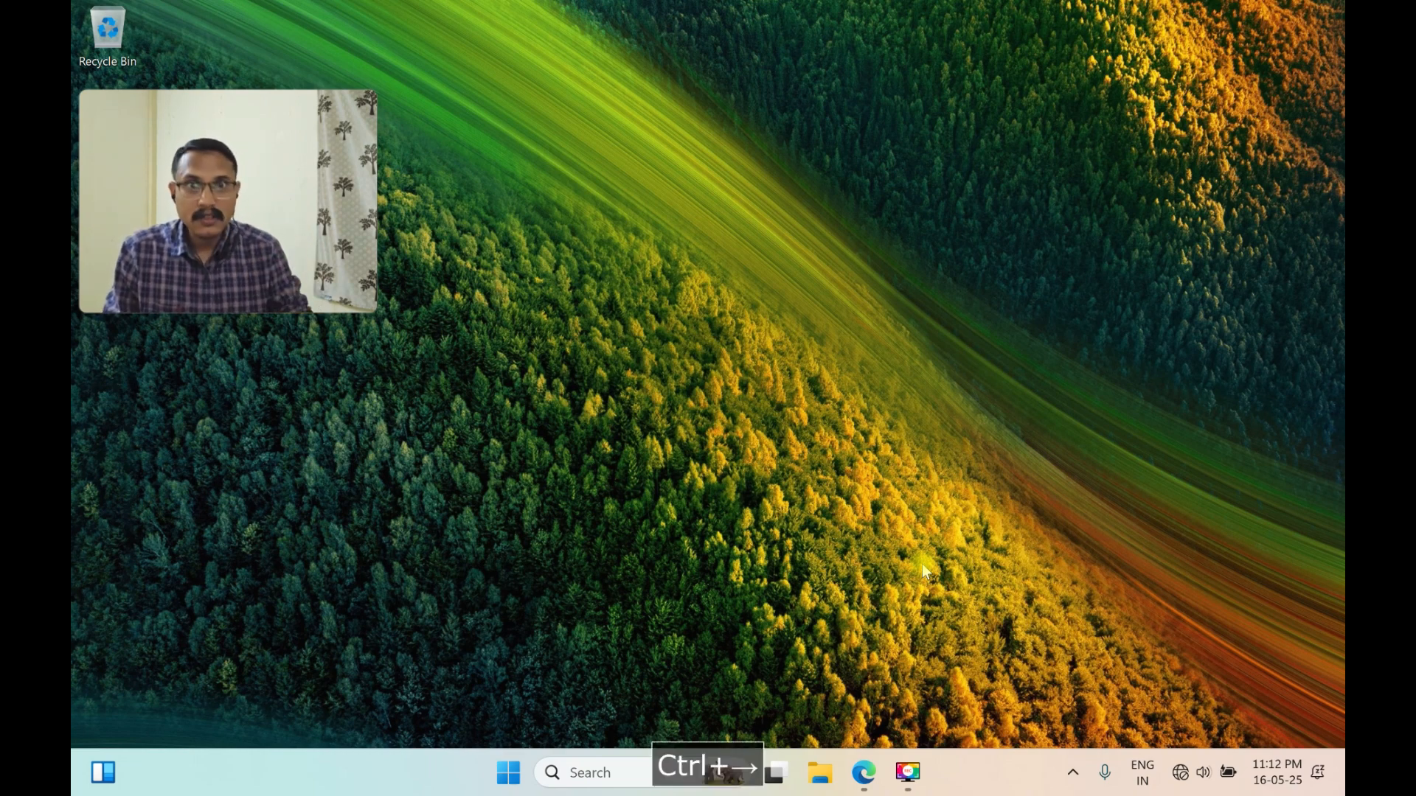
key(ctrl+Right)
key(ctrl+Left)
key(ctrl+Right)
key(ctrl+Left)
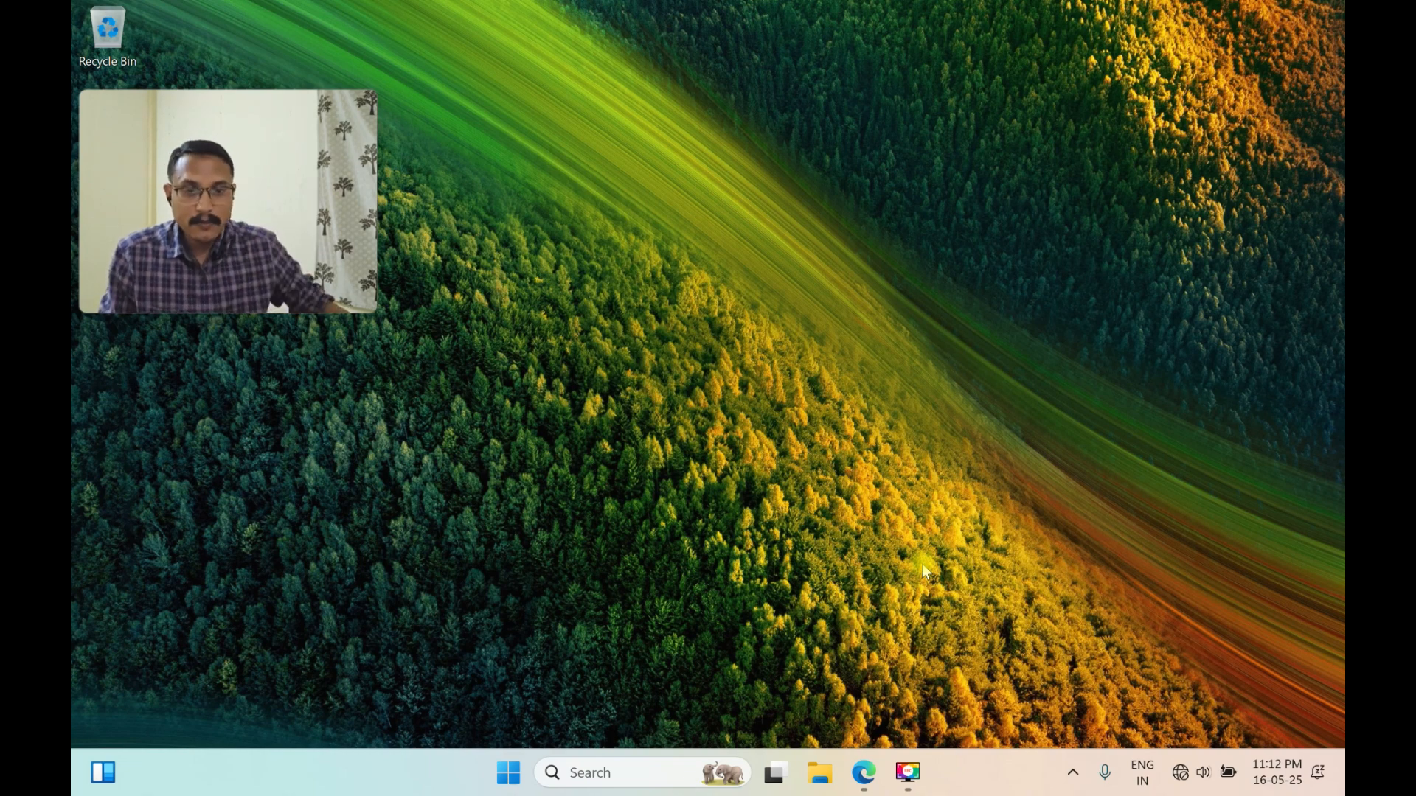
Create a second virtual desktop from Task View and switch to it.
mouse_move(767, 783)
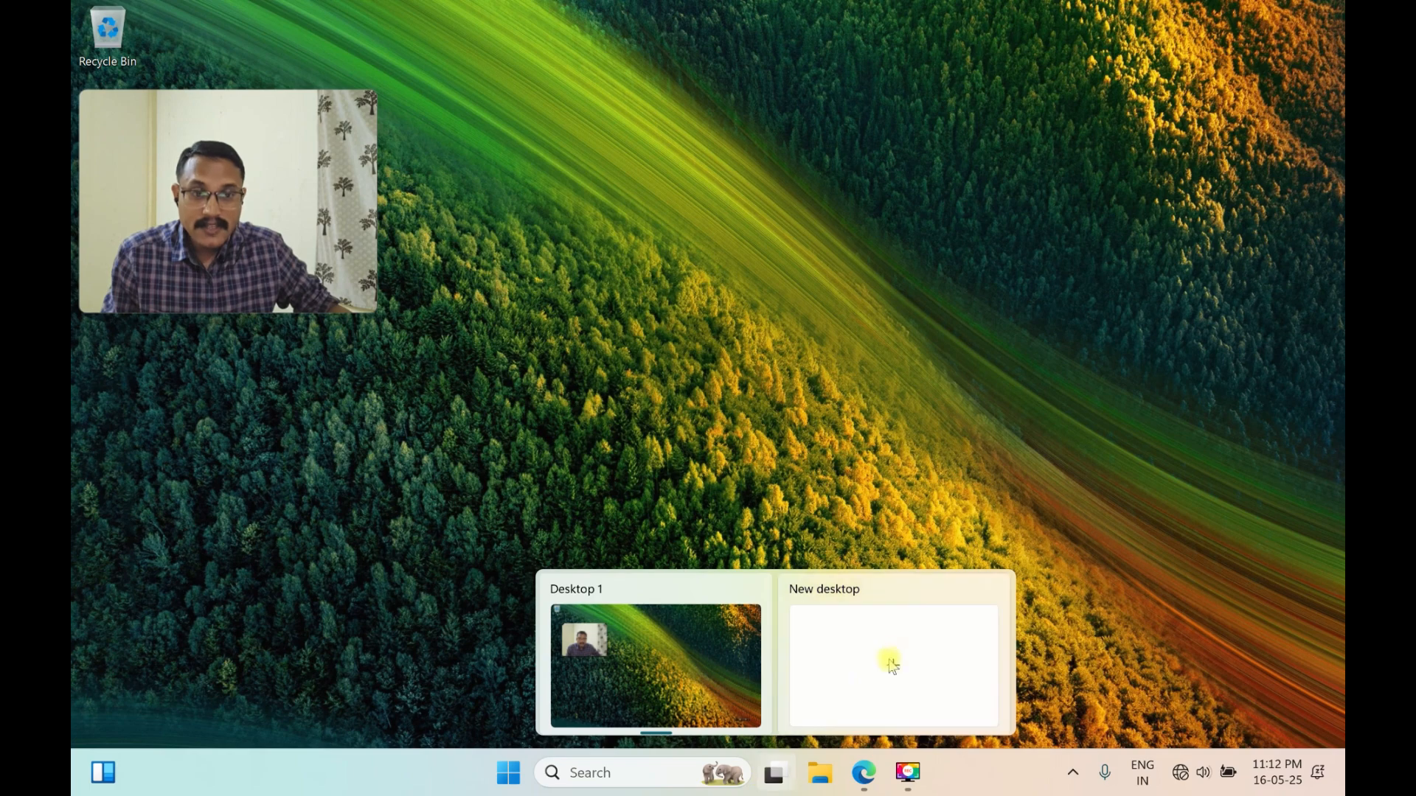
click(892, 662)
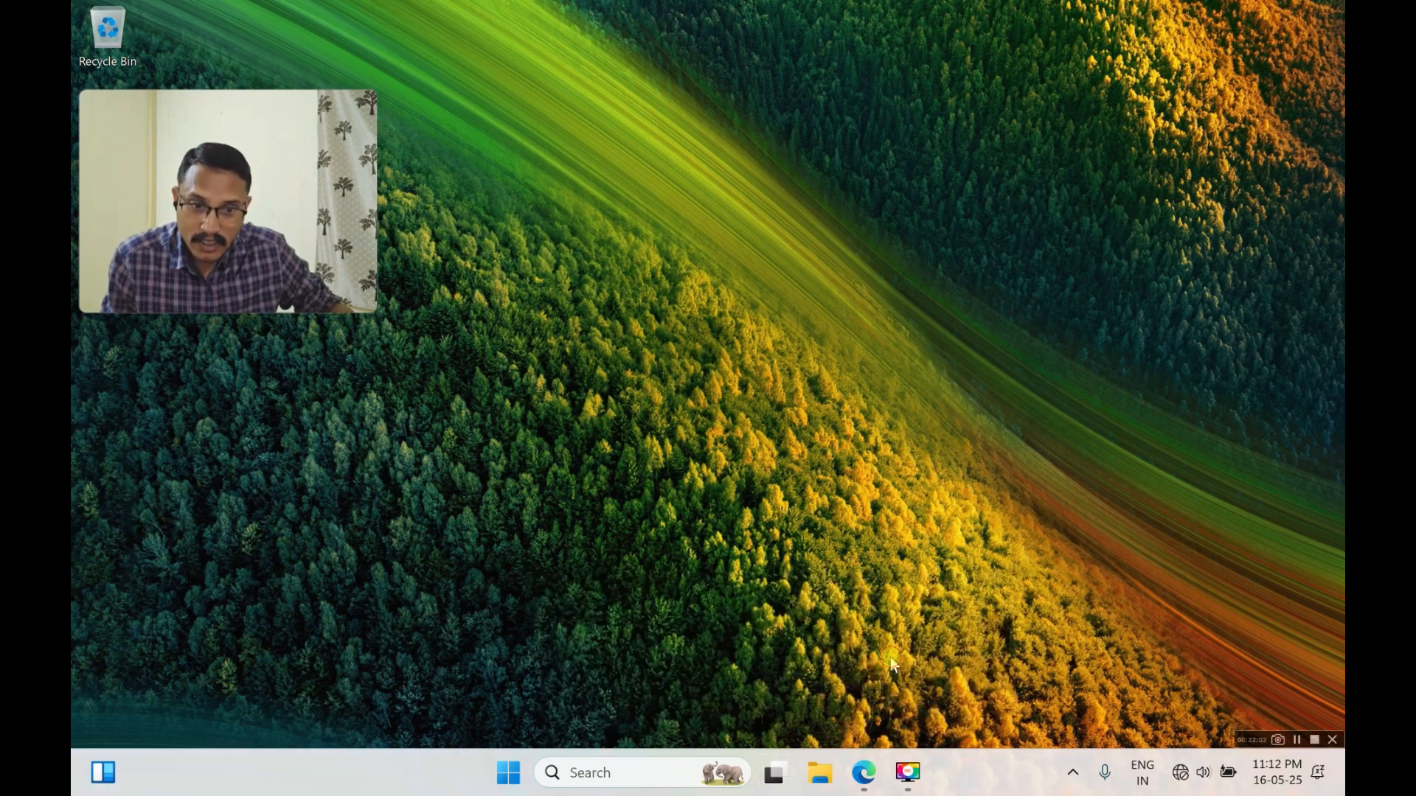
click(876, 626)
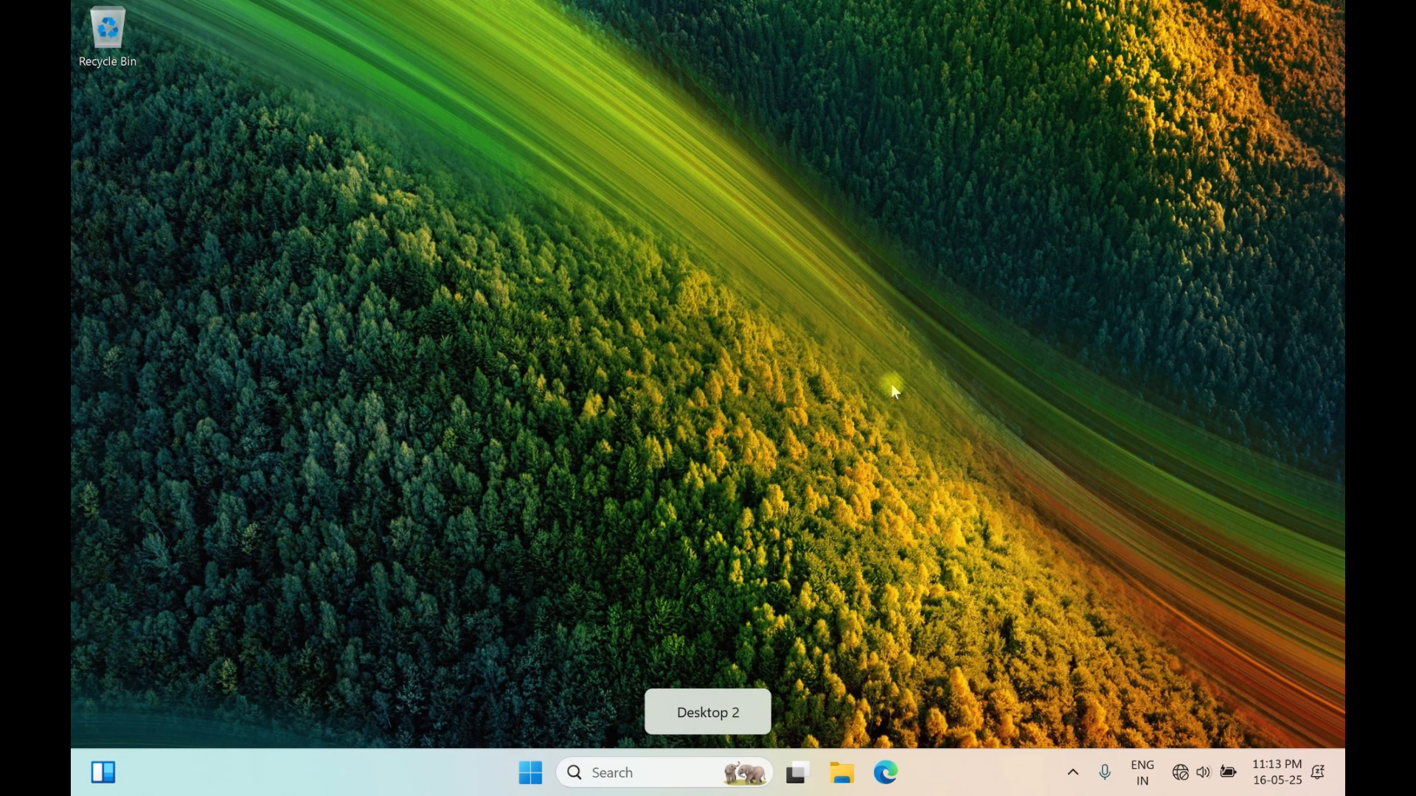
Open Paint on Desktop 2, shrink its window and move it to the right side of the desktop.
click(530, 772)
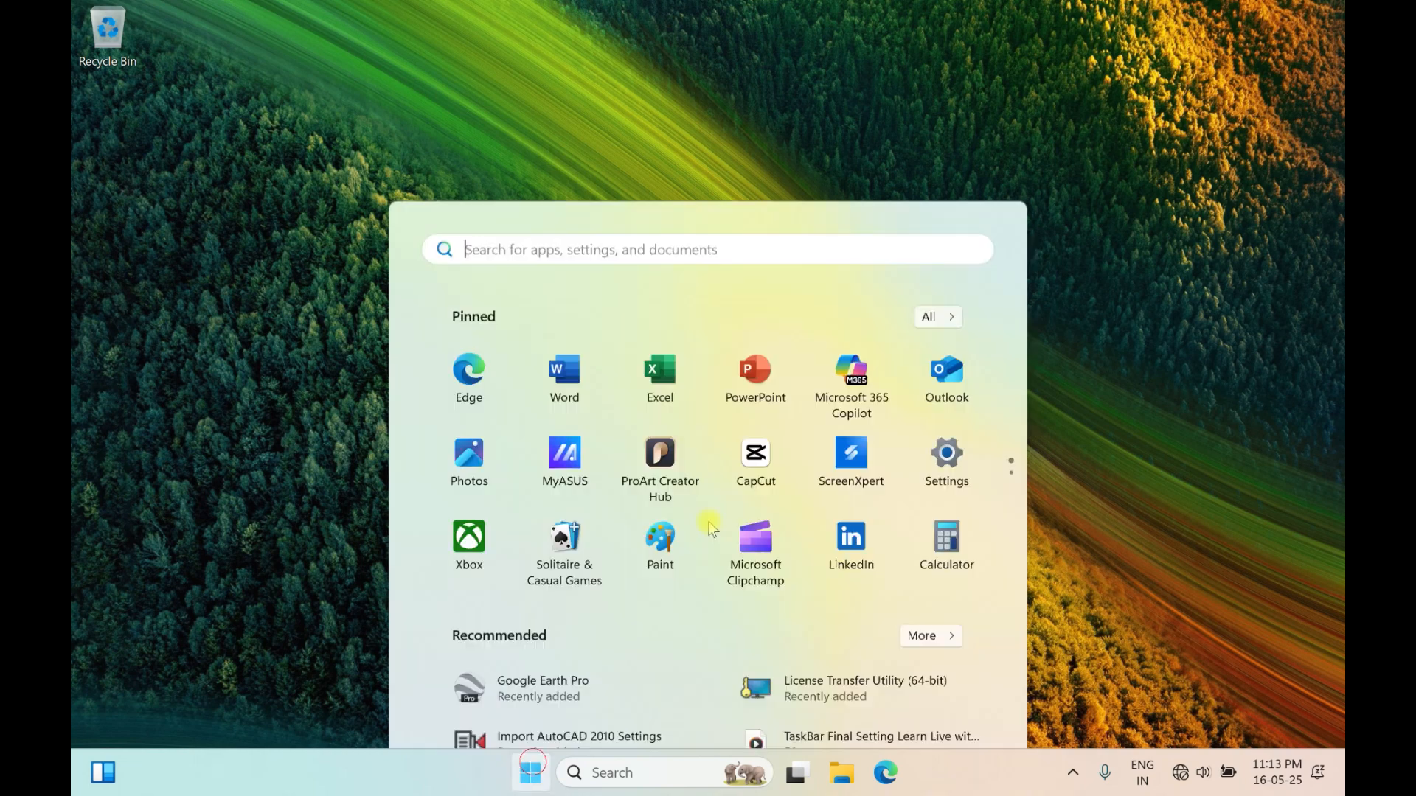
click(661, 365)
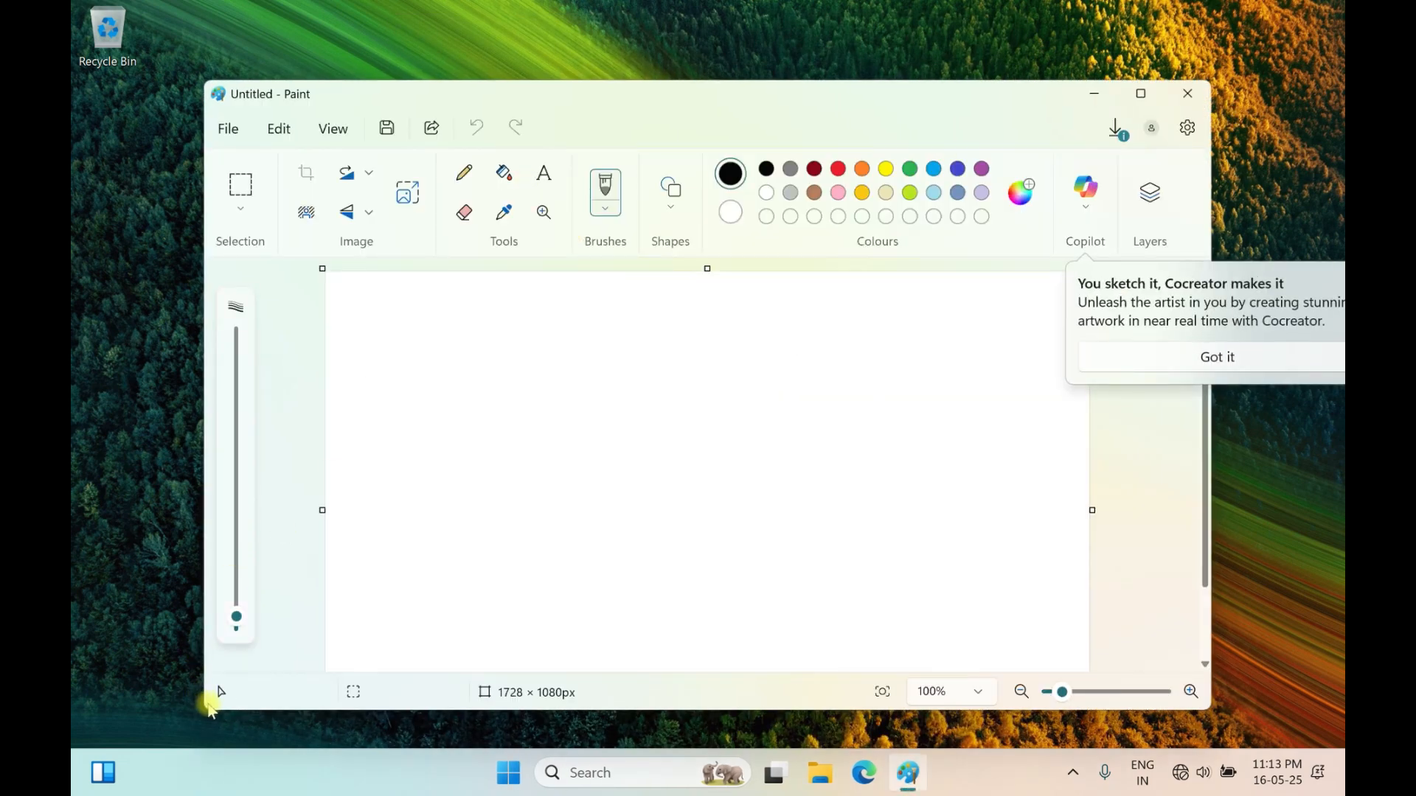
click(208, 708)
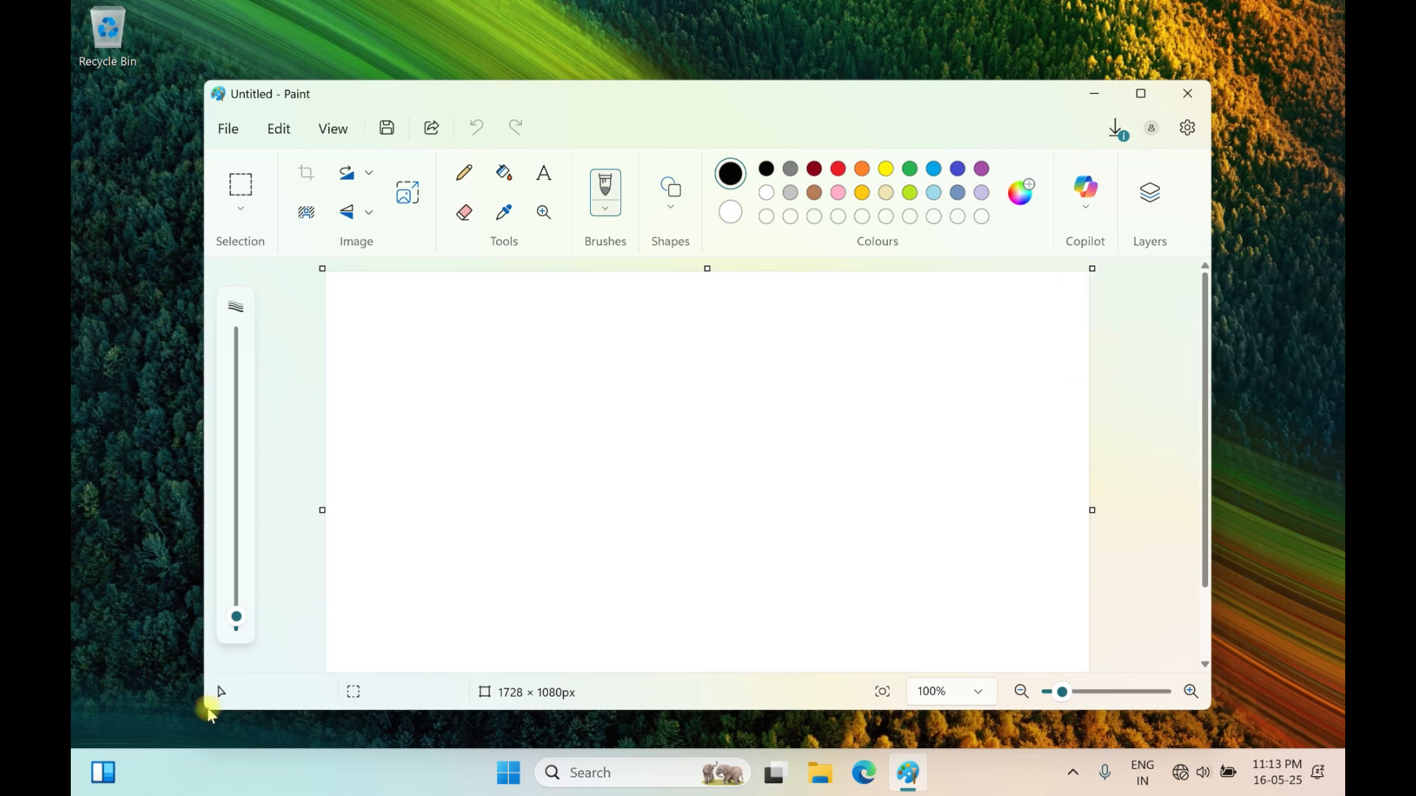
mouse_move(209, 712)
mouse_down()
mouse_move(524, 710)
mouse_move(610, 623)
mouse_move(715, 437)
mouse_up()
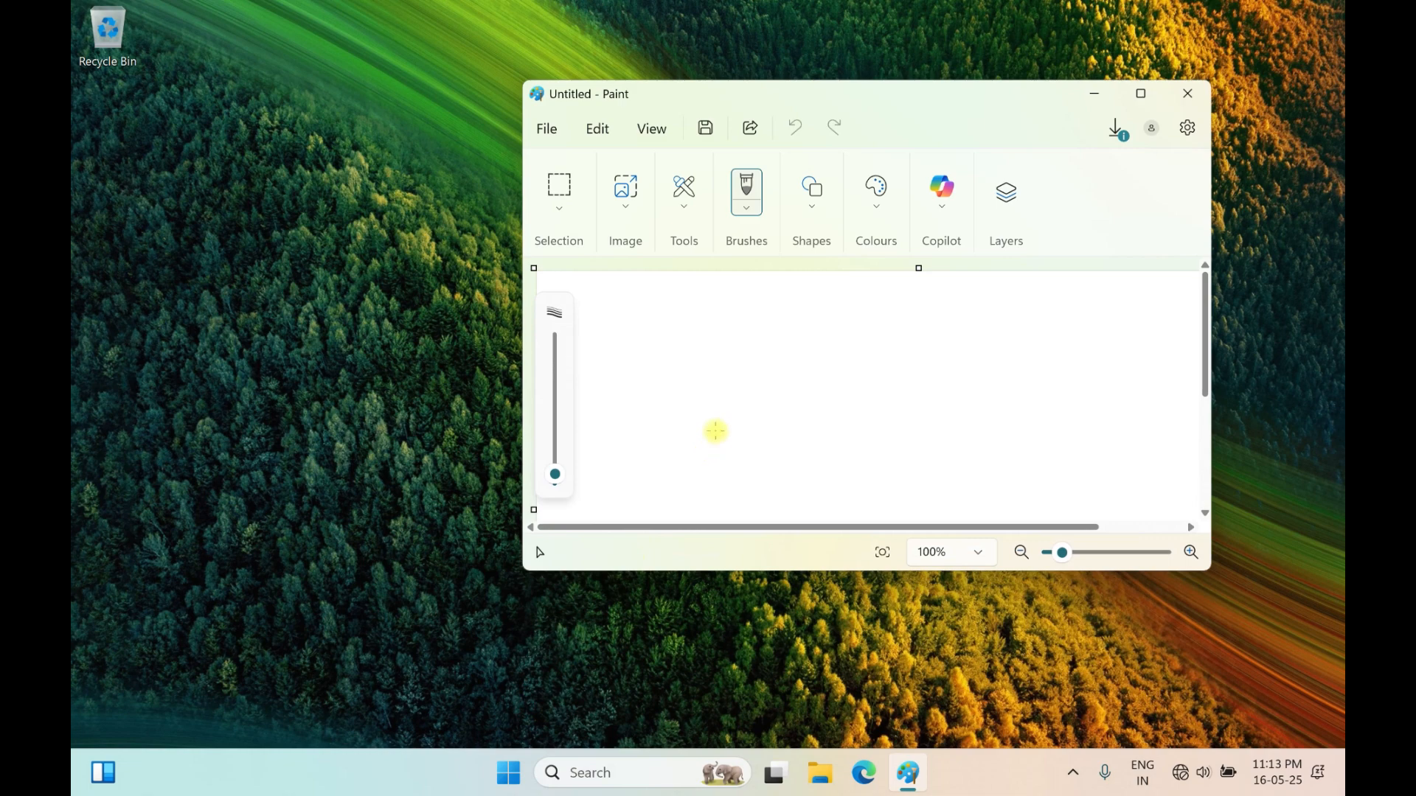
drag(887, 105, 1036, 110)
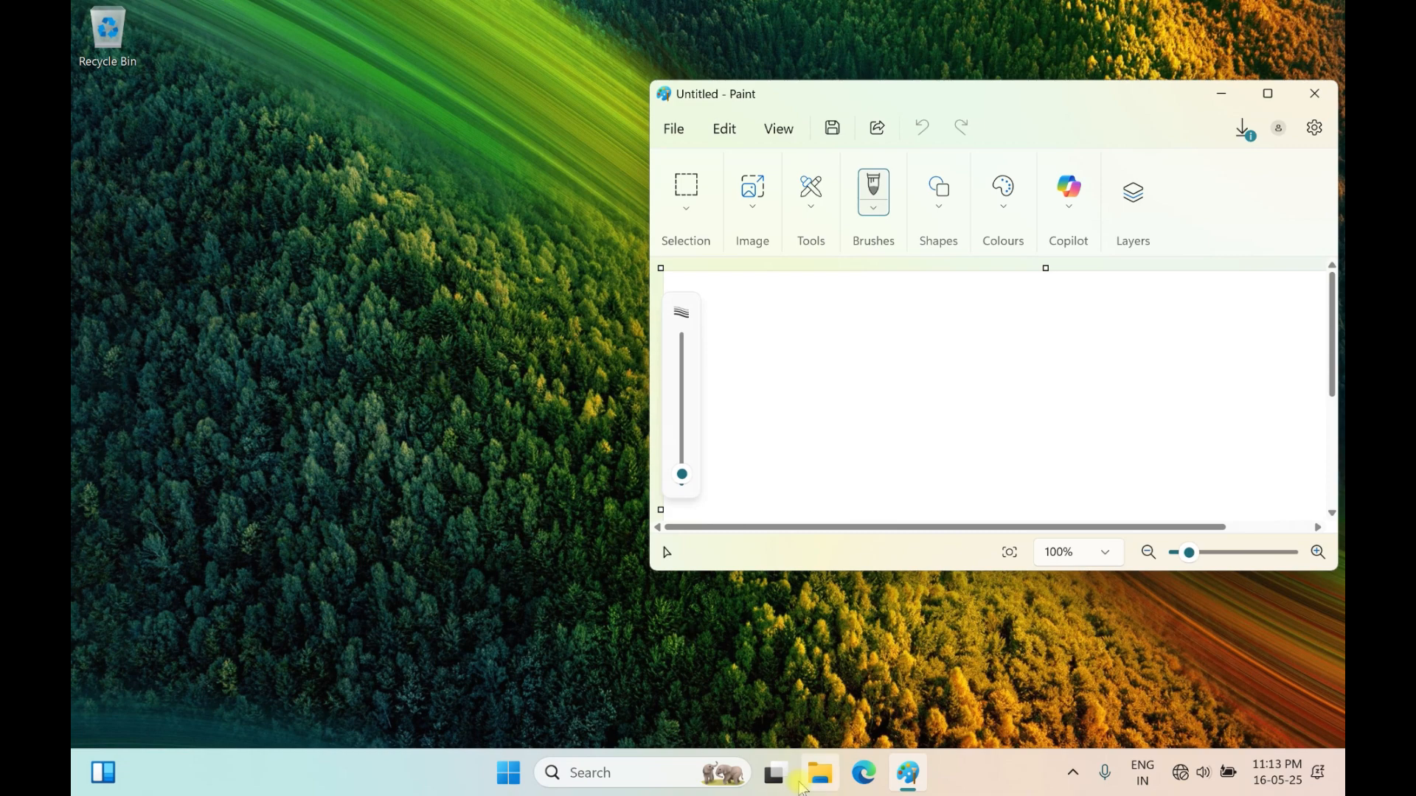
Create a third virtual desktop, switch to it and open Solitaire & Casual Games there.
mouse_move(774, 772)
click(941, 673)
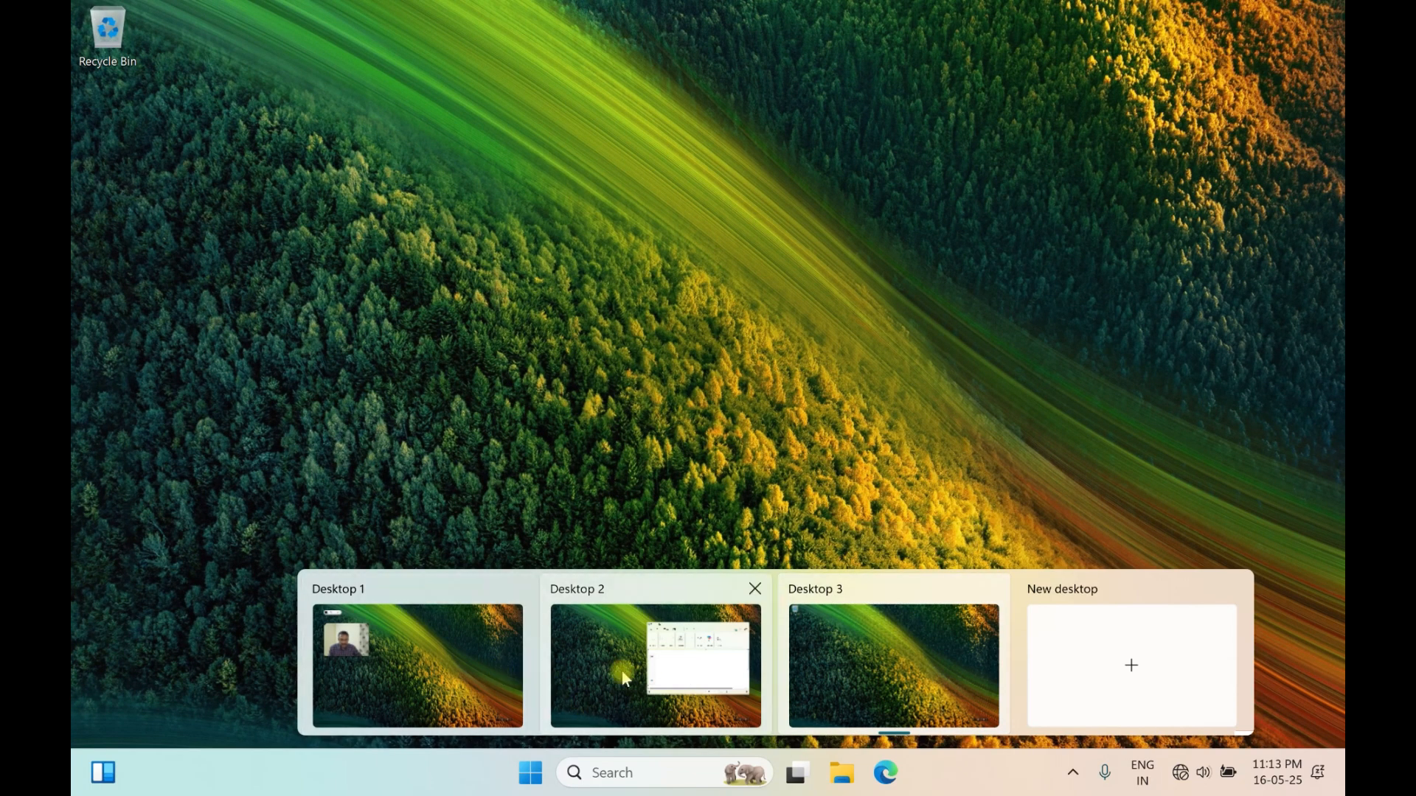
click(531, 774)
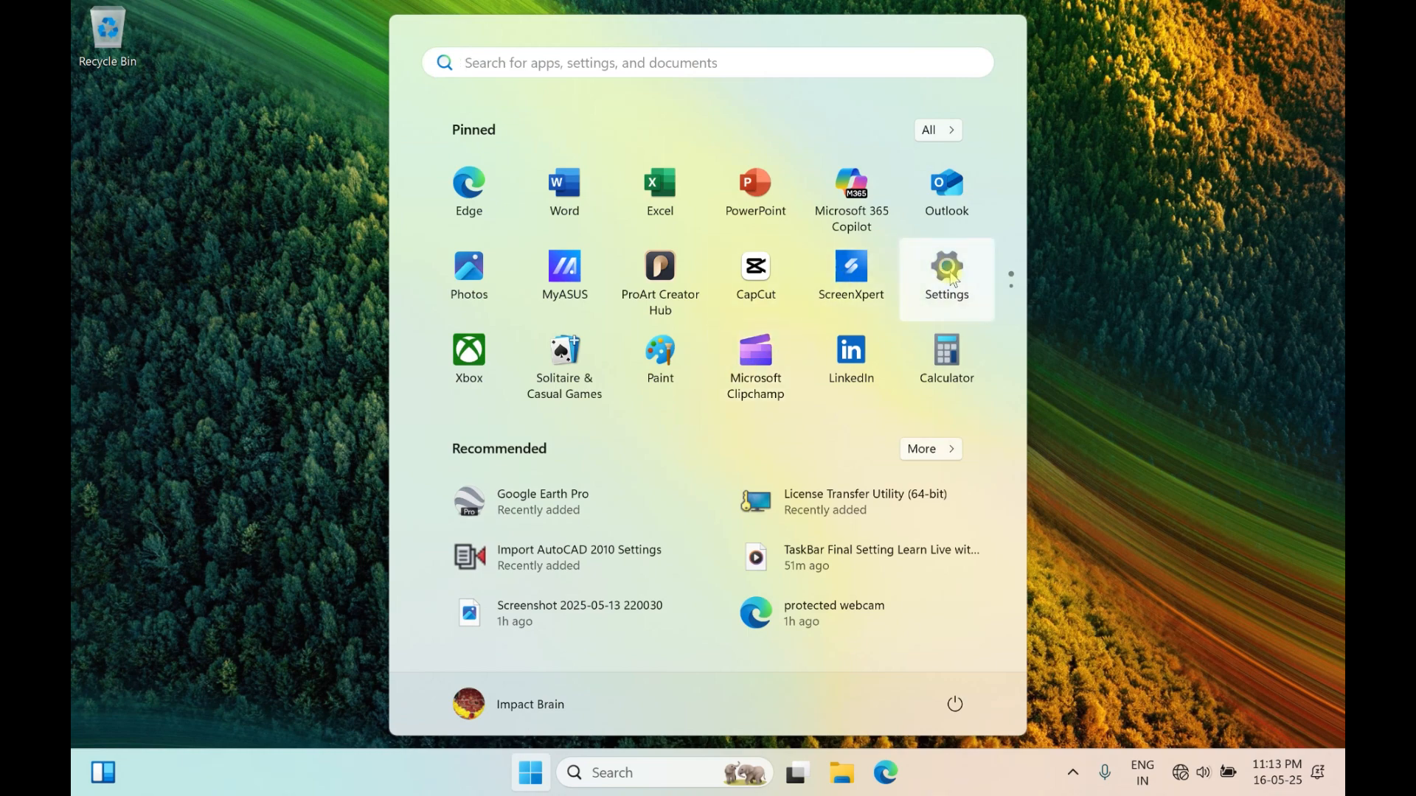
click(577, 364)
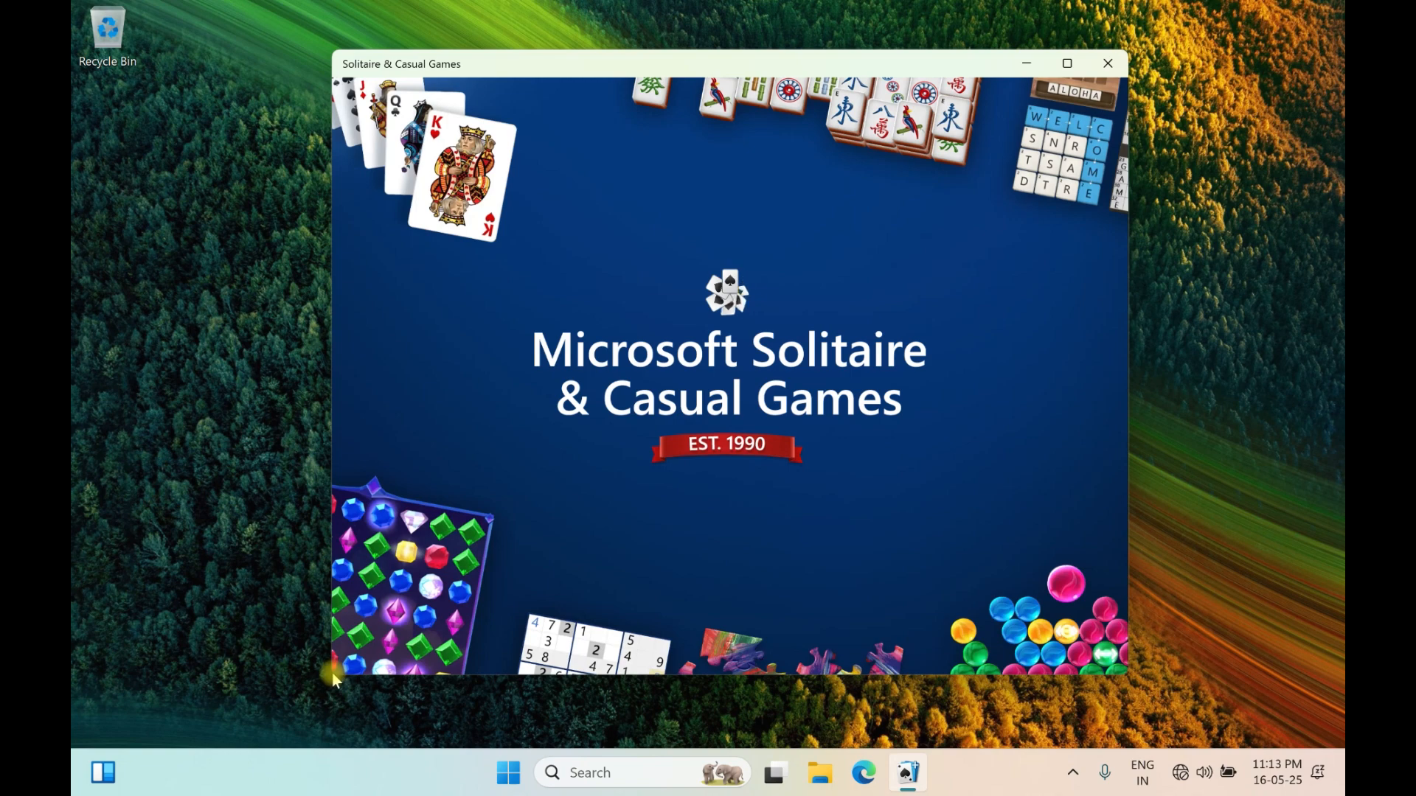
Shrink the Solitaire & Casual Games window and move it to the right side of Desktop 3.
drag(333, 678, 632, 528)
drag(894, 83, 1060, 166)
click(649, 285)
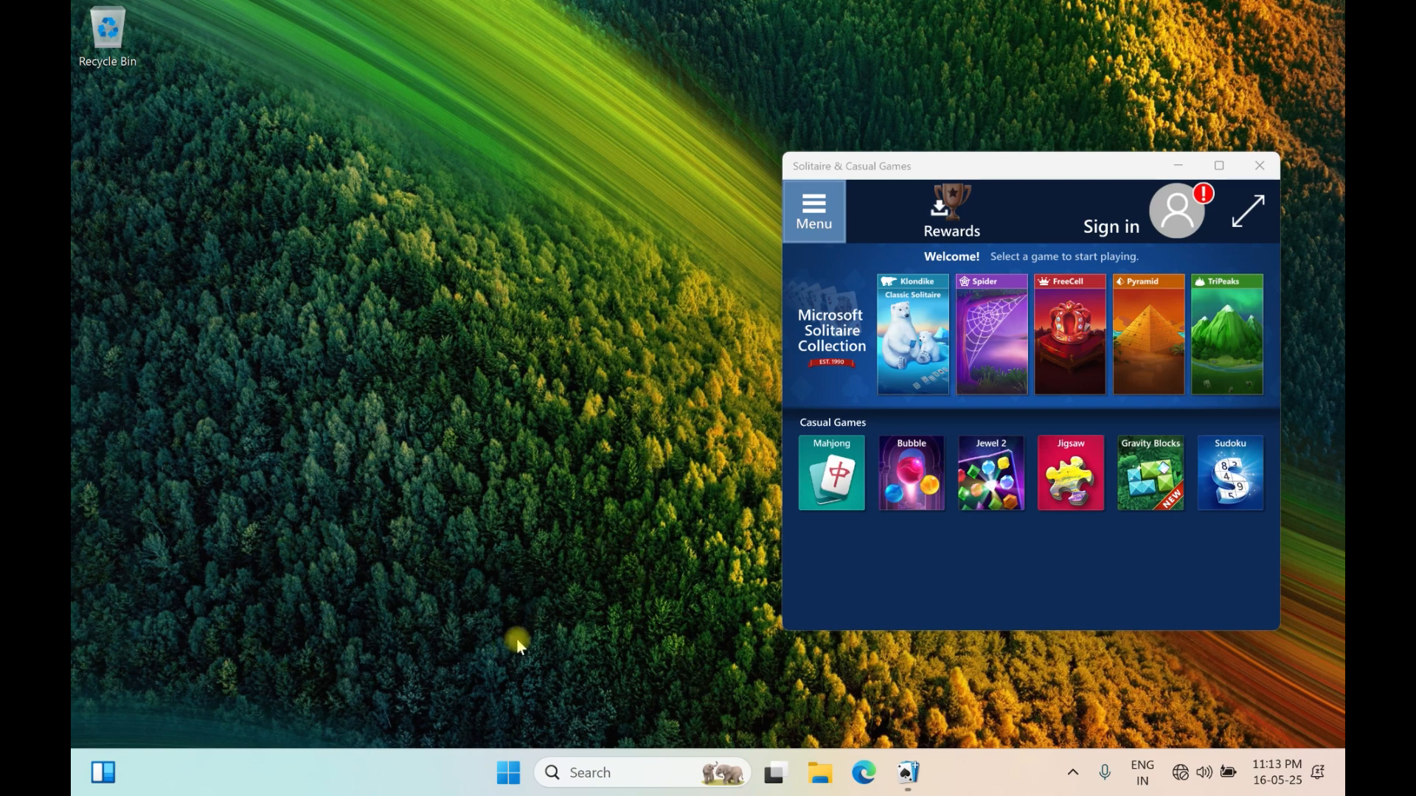
Use Task View to switch from Desktop 3 to Desktop 2 and on to Desktop 1.
mouse_move(774, 786)
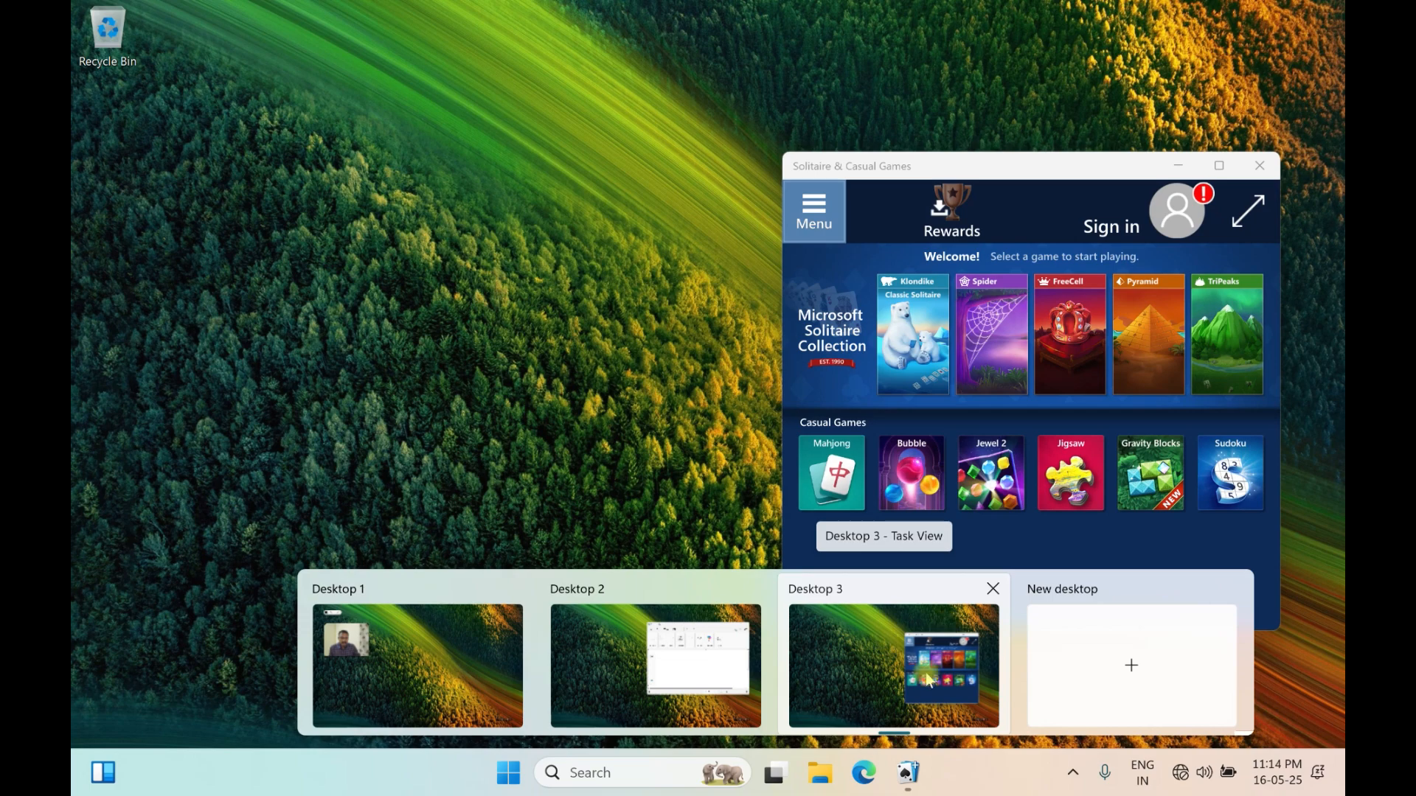
click(597, 627)
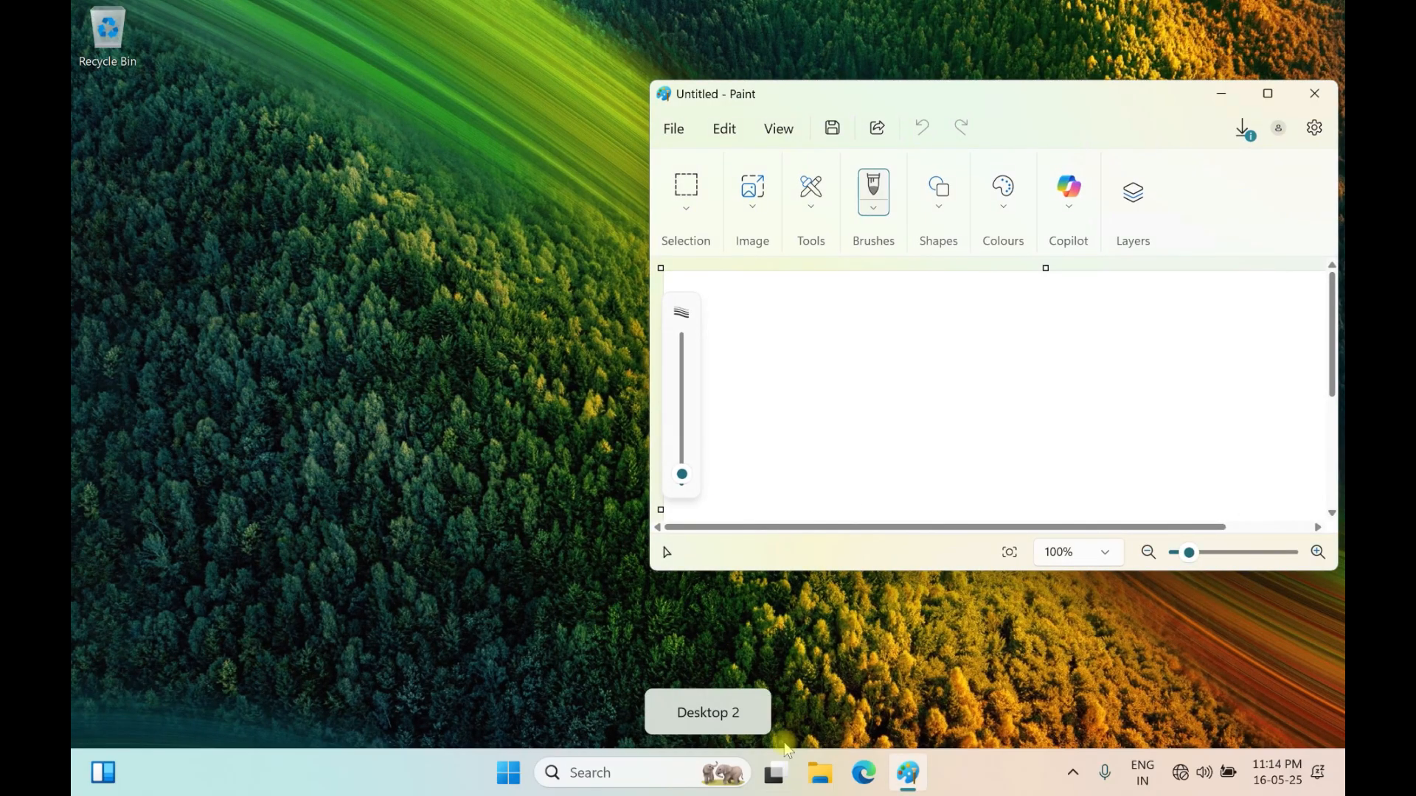
click(776, 773)
click(409, 648)
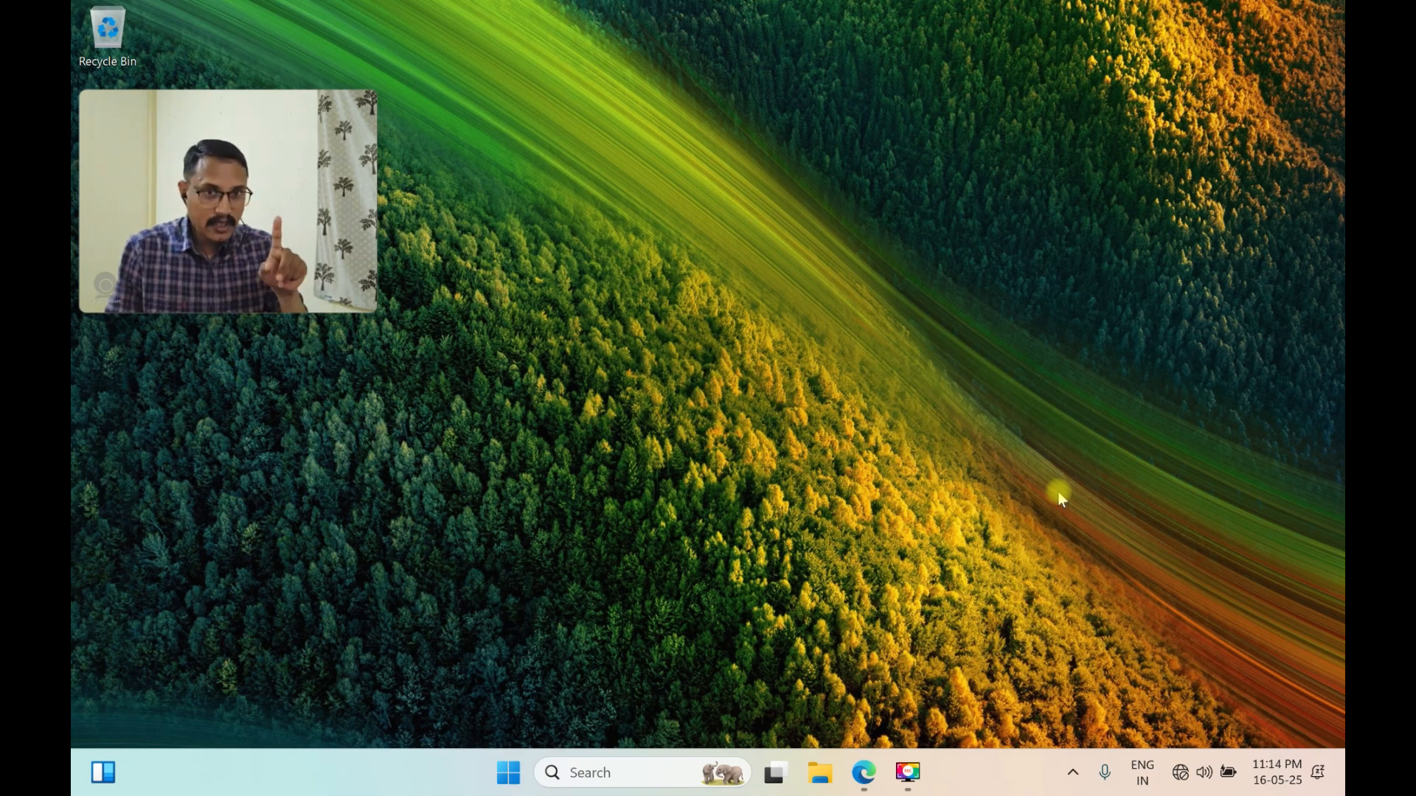
Cycle through the virtual desktops from Desktop 1 to Desktop 3 and back to Desktop 1.
key(ctrl+Right)
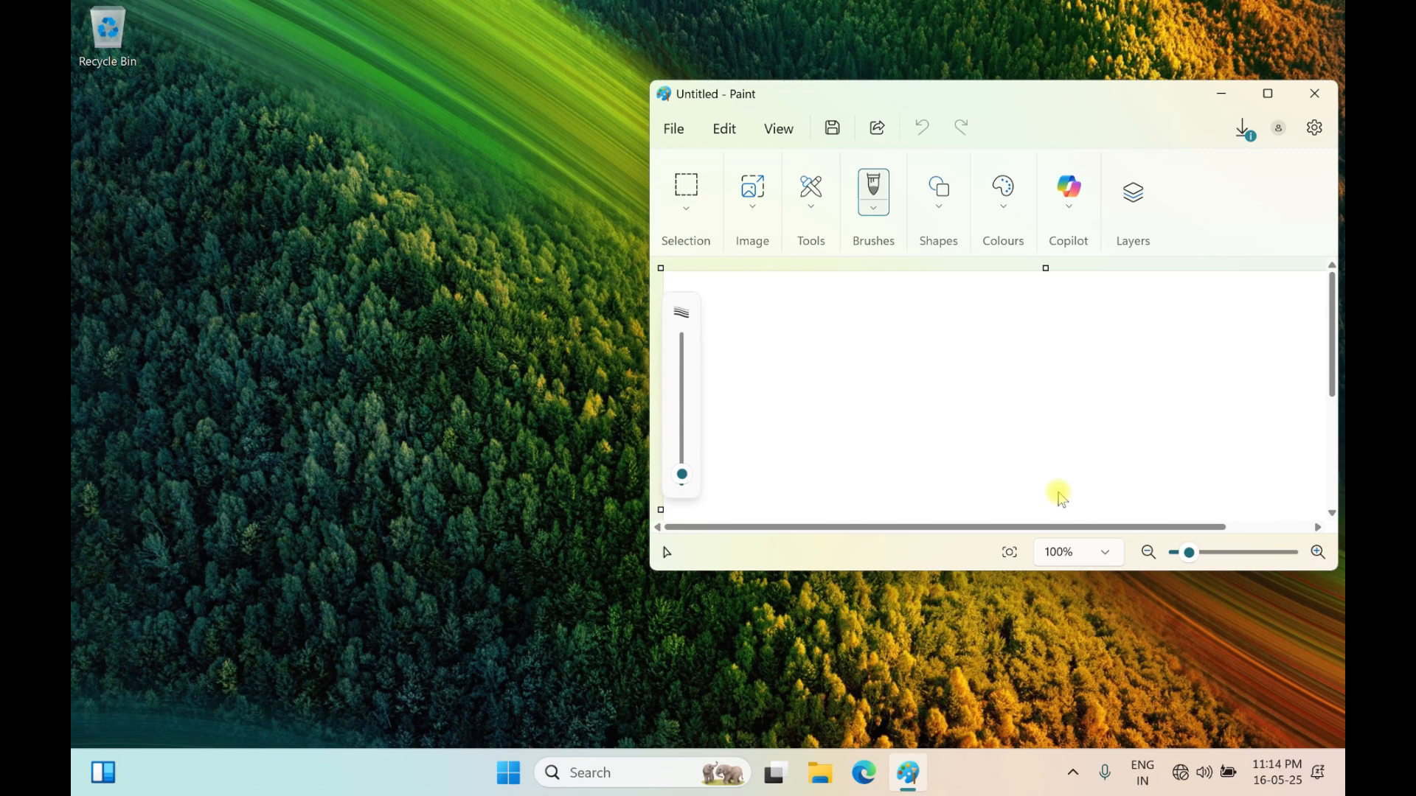
key(super+ctrl+Right)
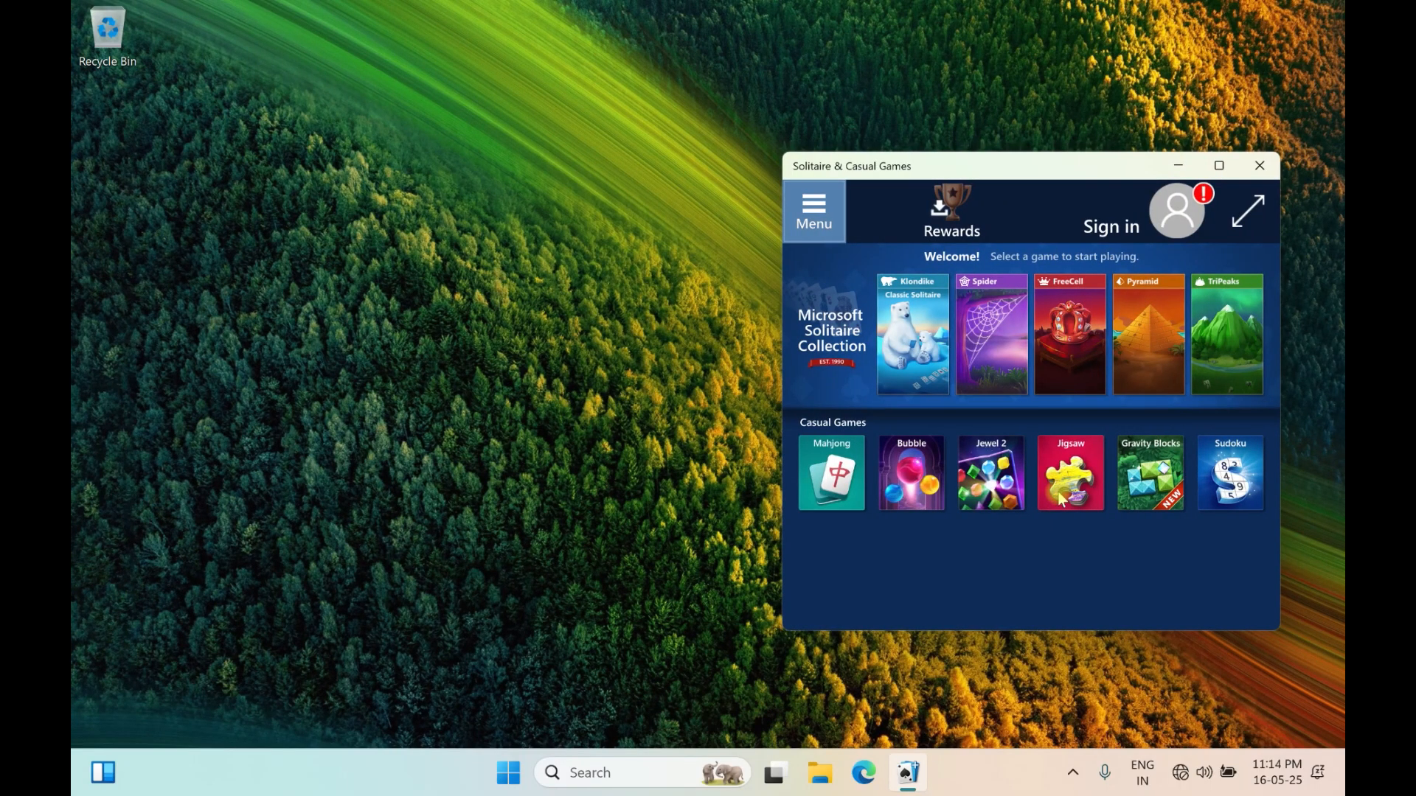
key(super+ctrl+Right)
key(super+ctrl+Left)
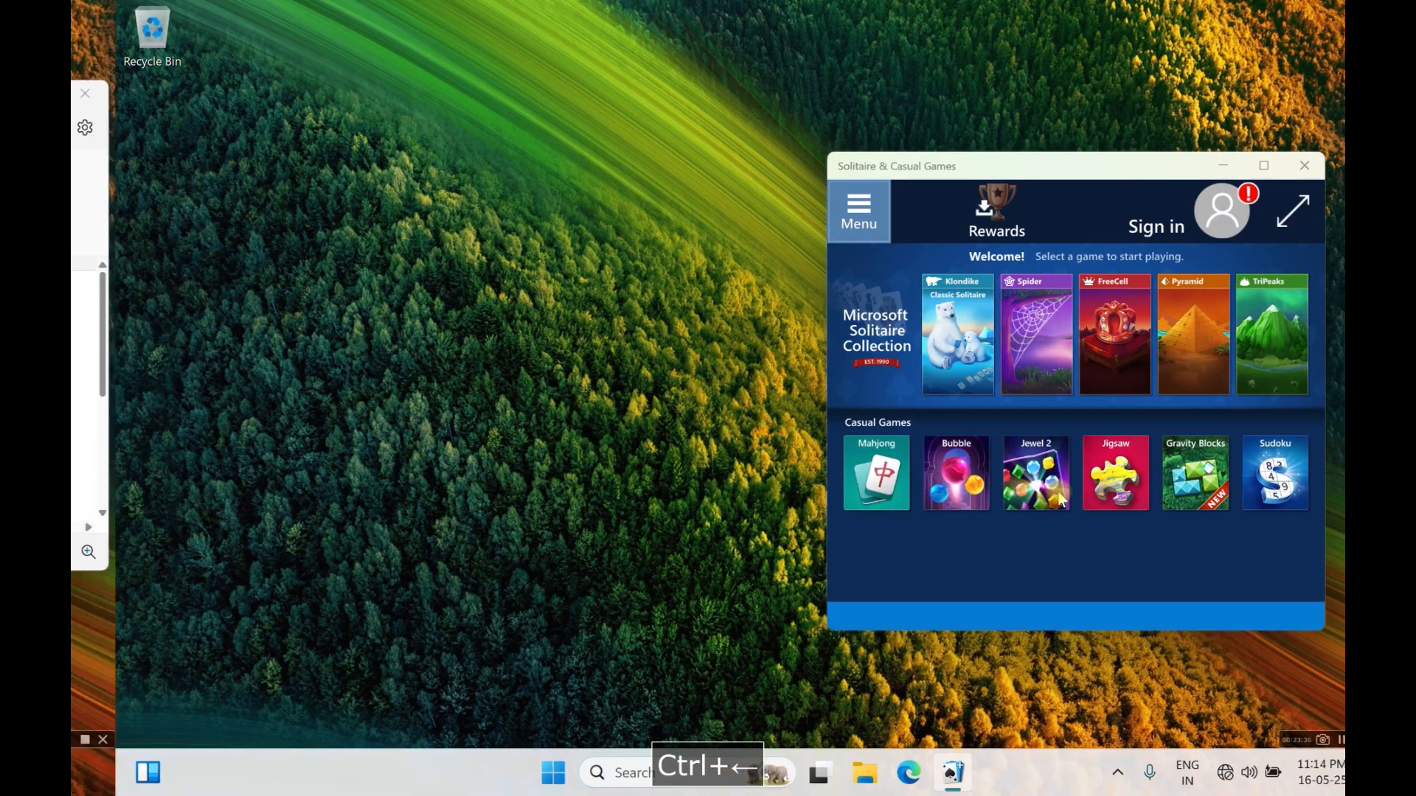
key(super+ctrl+Left)
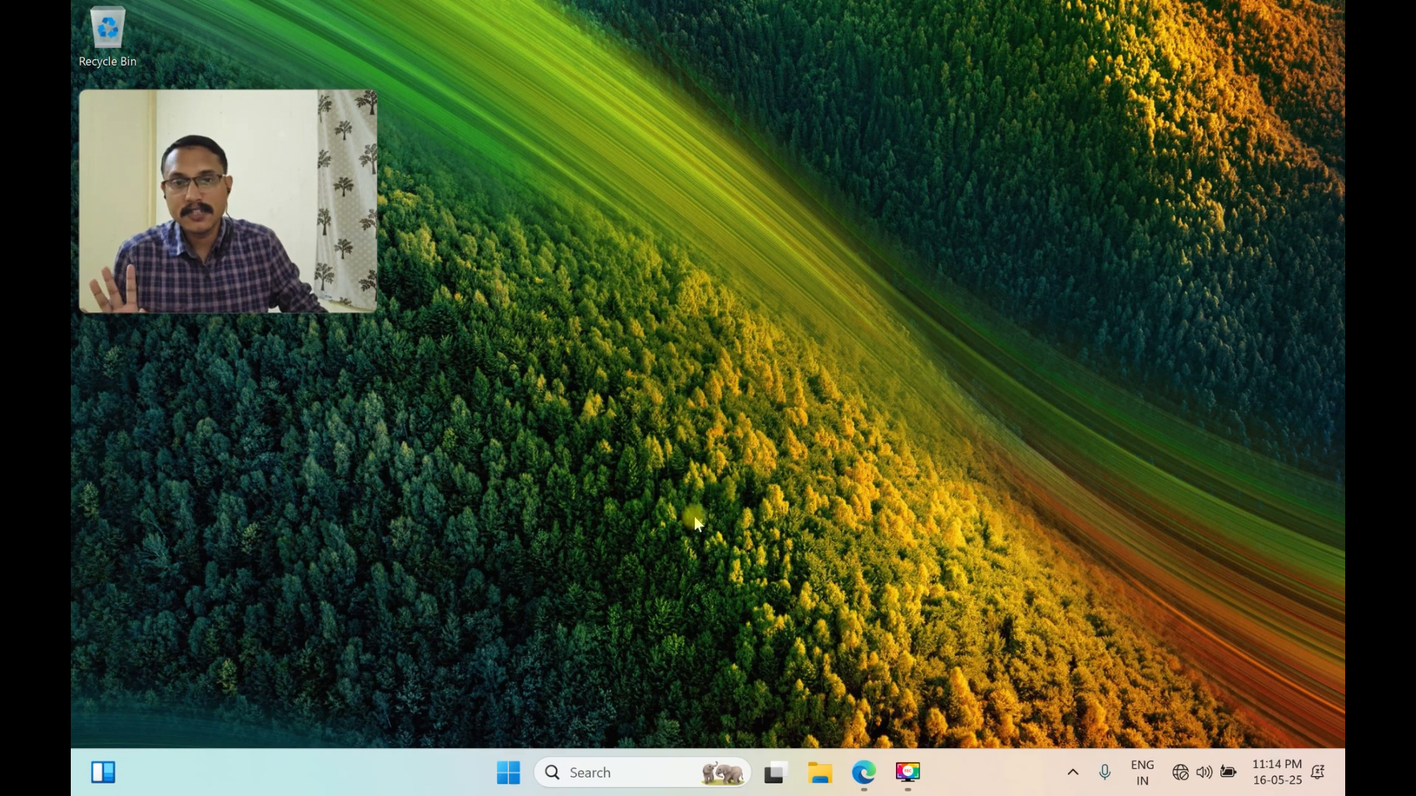
Enlarge the floating webcam window on Desktop 1.
drag(376, 311, 1032, 674)
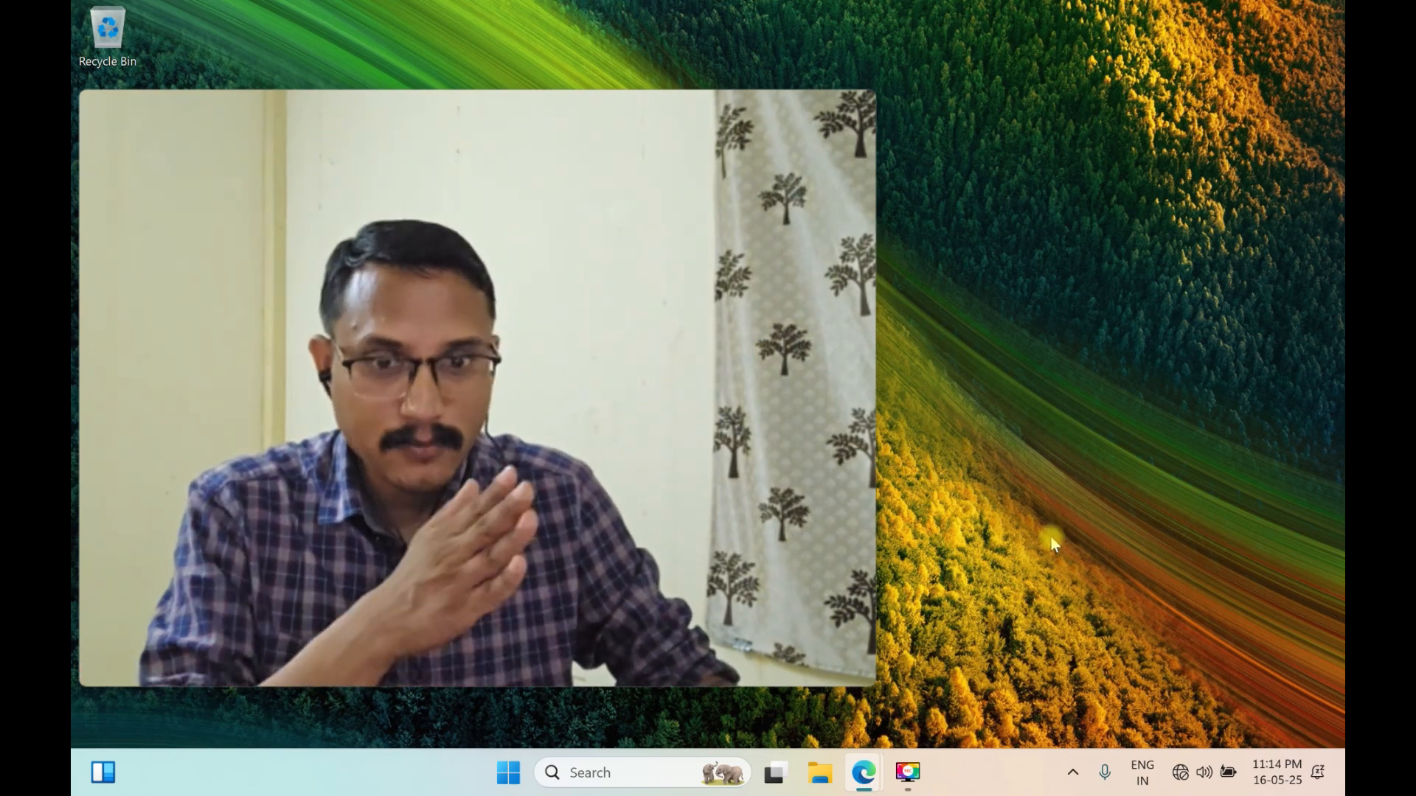
Remove Desktop 2 and Desktop 3 so that only Desktop 1 remains, and shrink the floating webcam window.
mouse_move(778, 778)
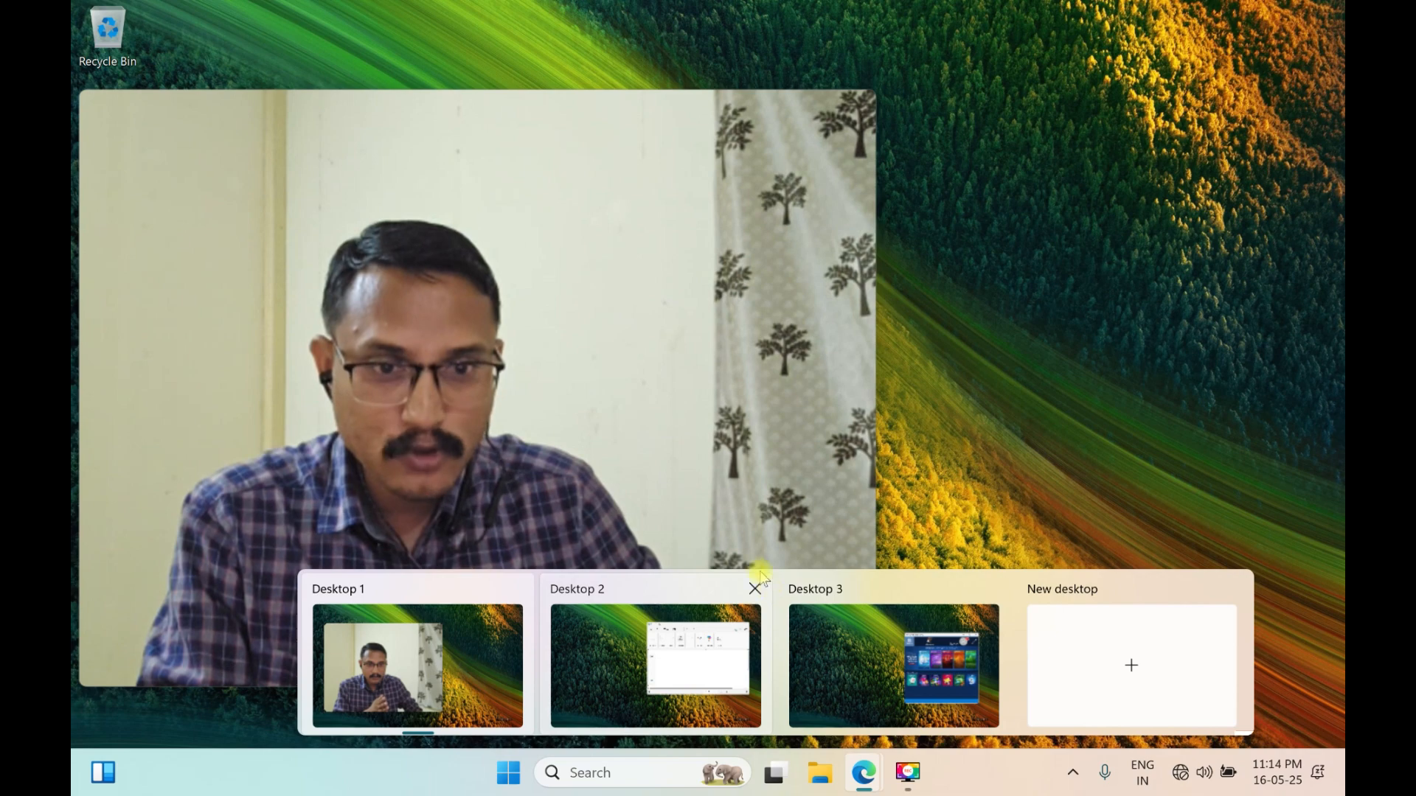
click(752, 585)
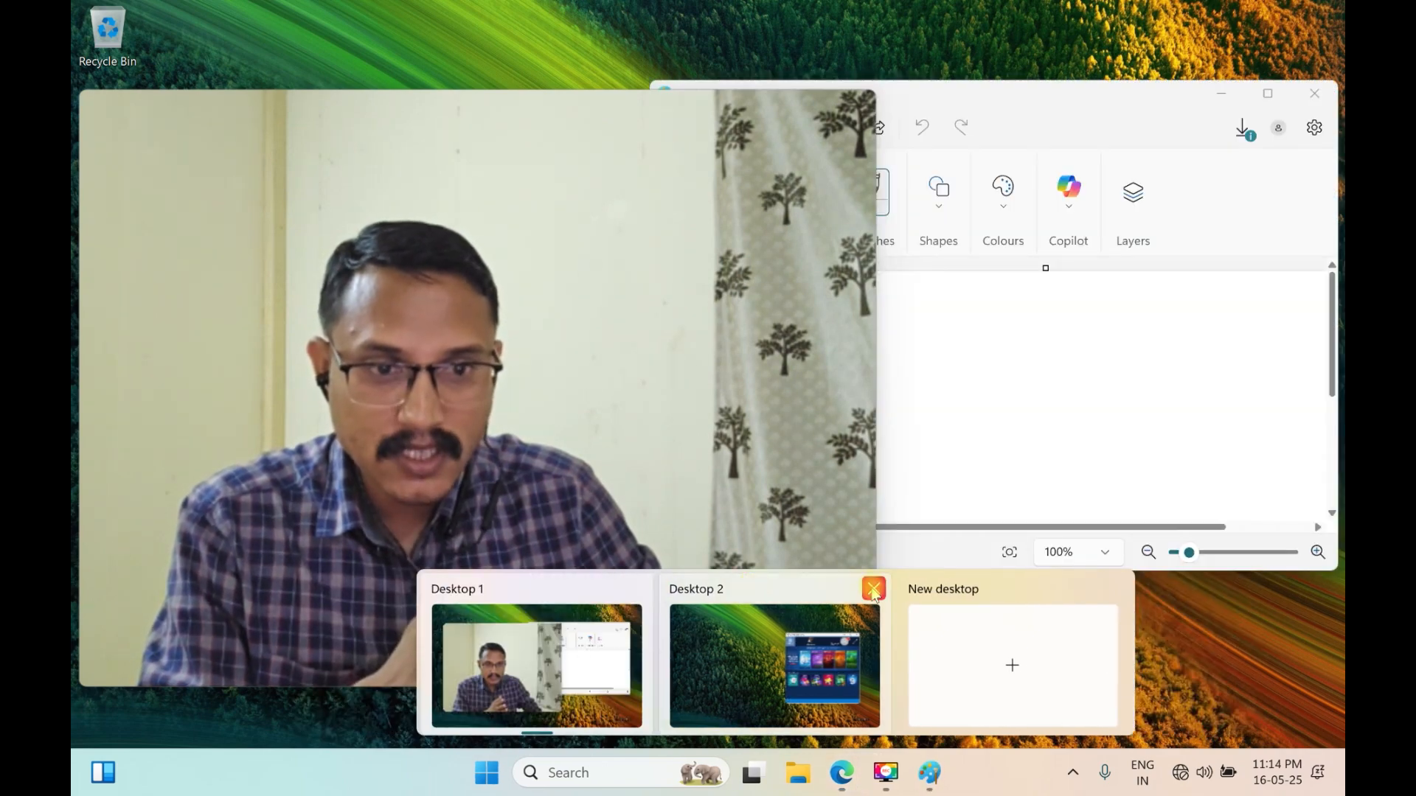
click(873, 587)
click(1117, 356)
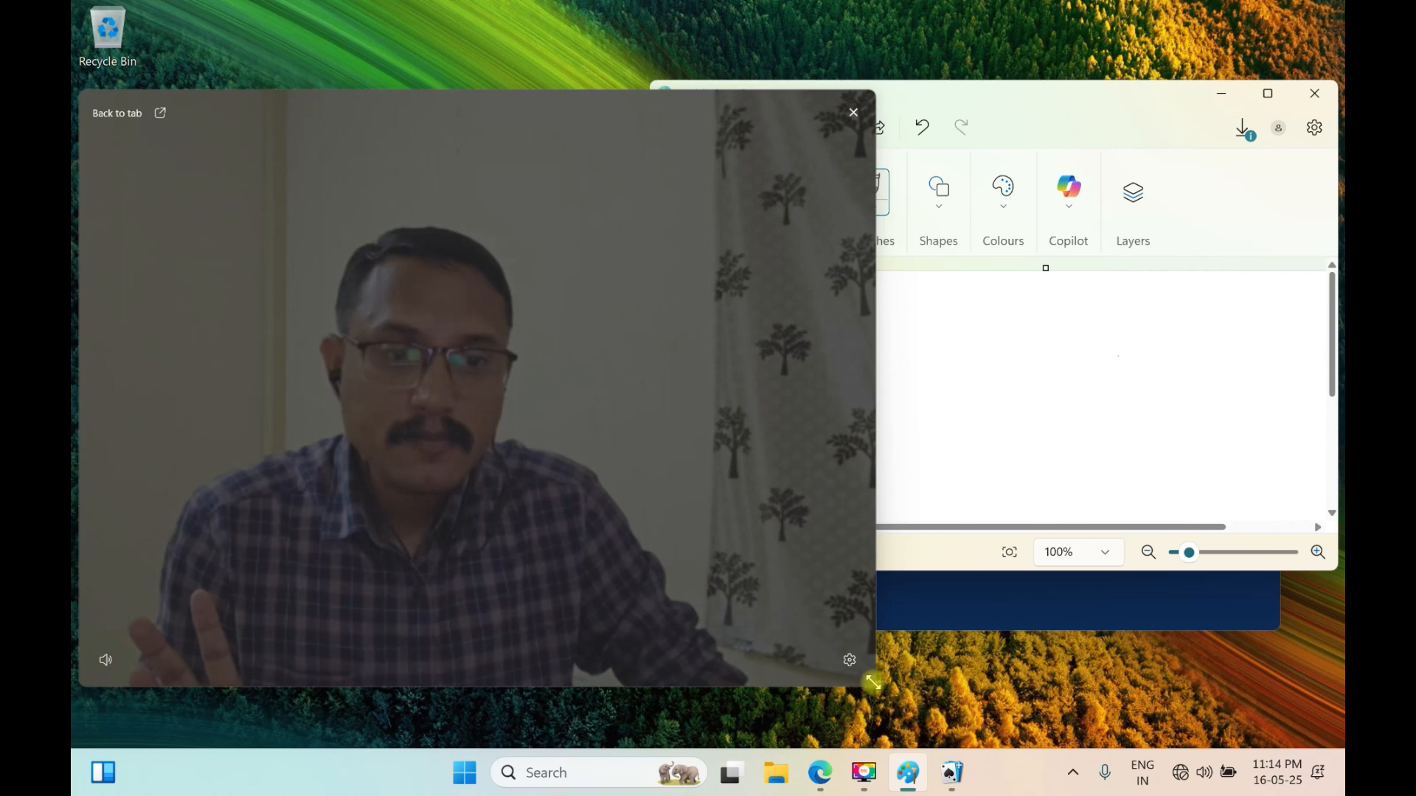
drag(873, 682, 602, 481)
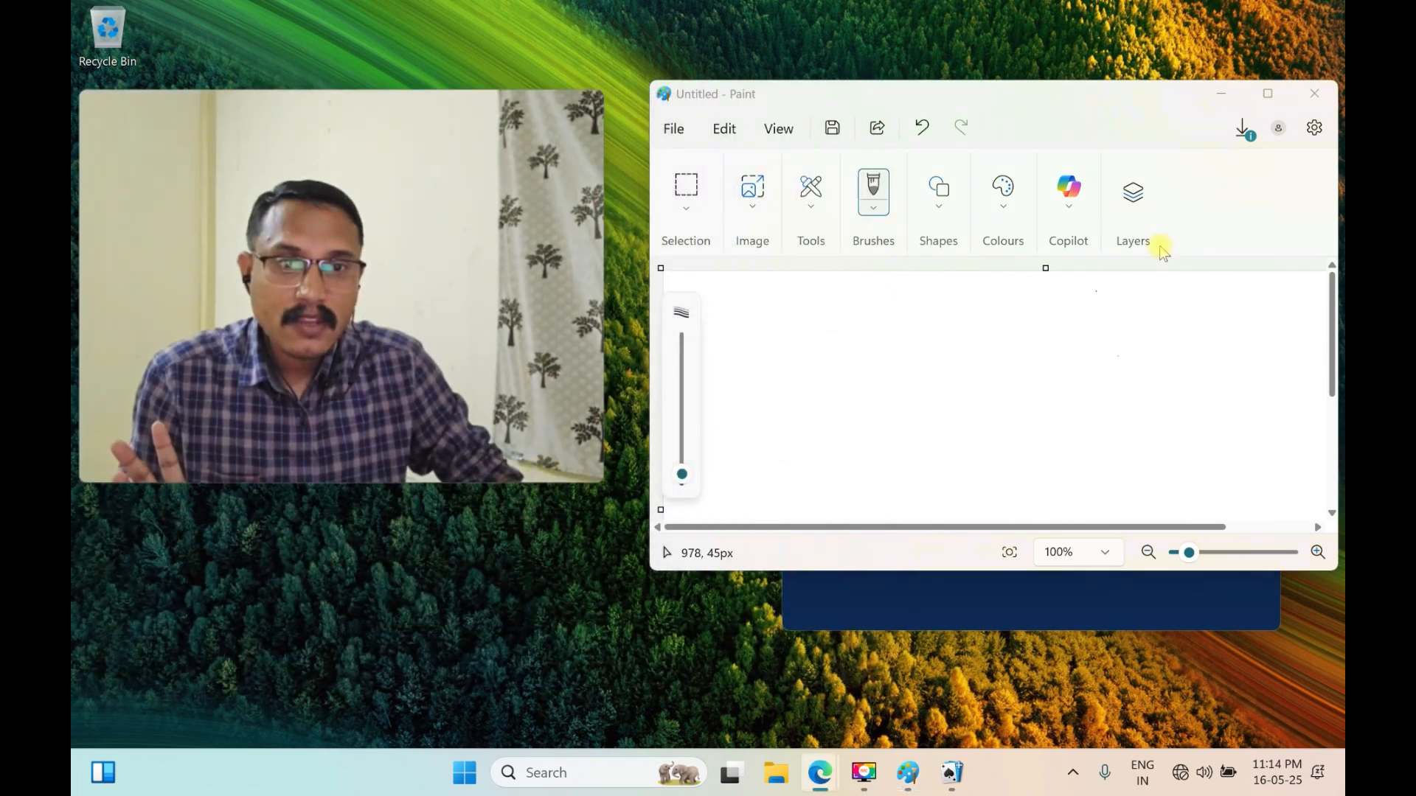
Close the untitled Paint drawing without saving and close Solitaire & Casual Games.
drag(1123, 101, 1074, 101)
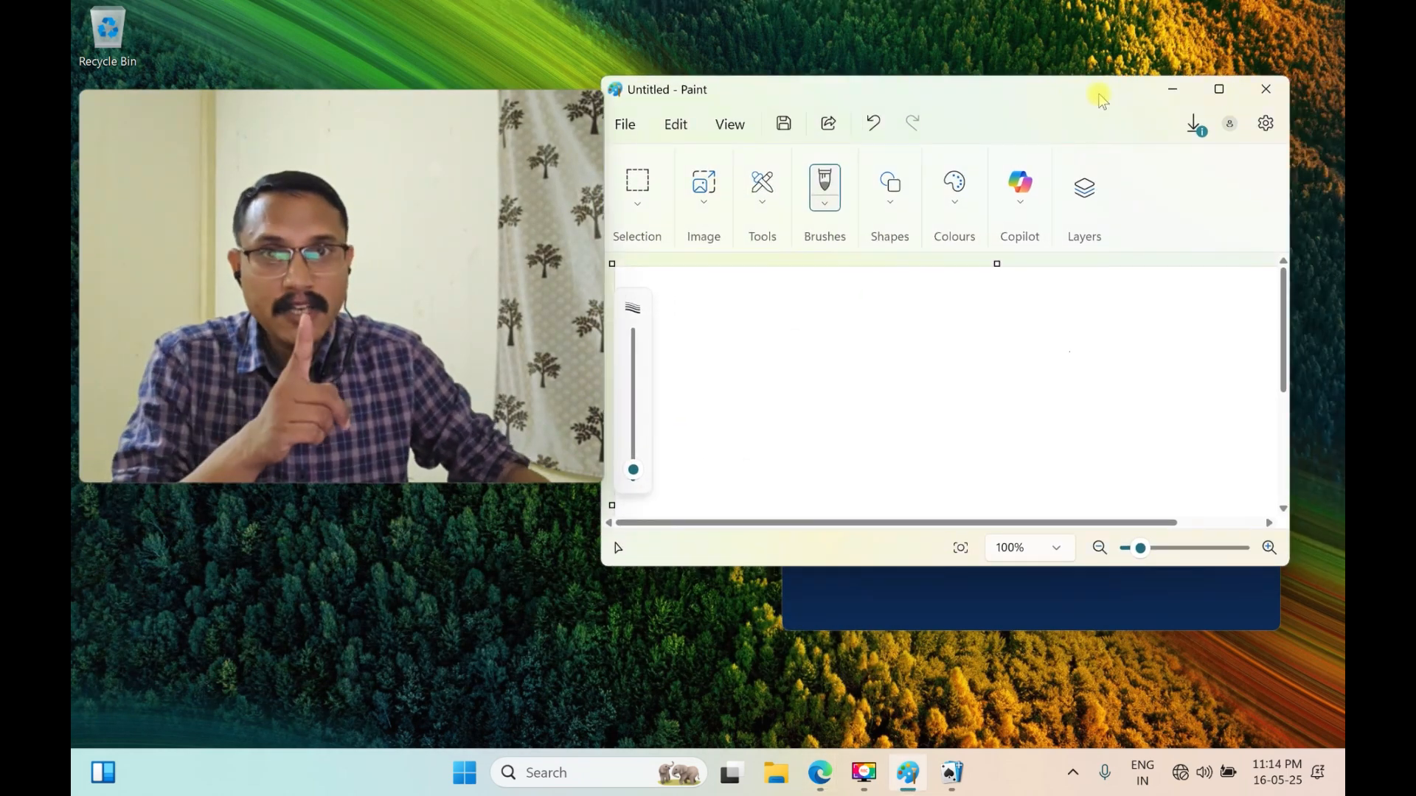
click(1266, 89)
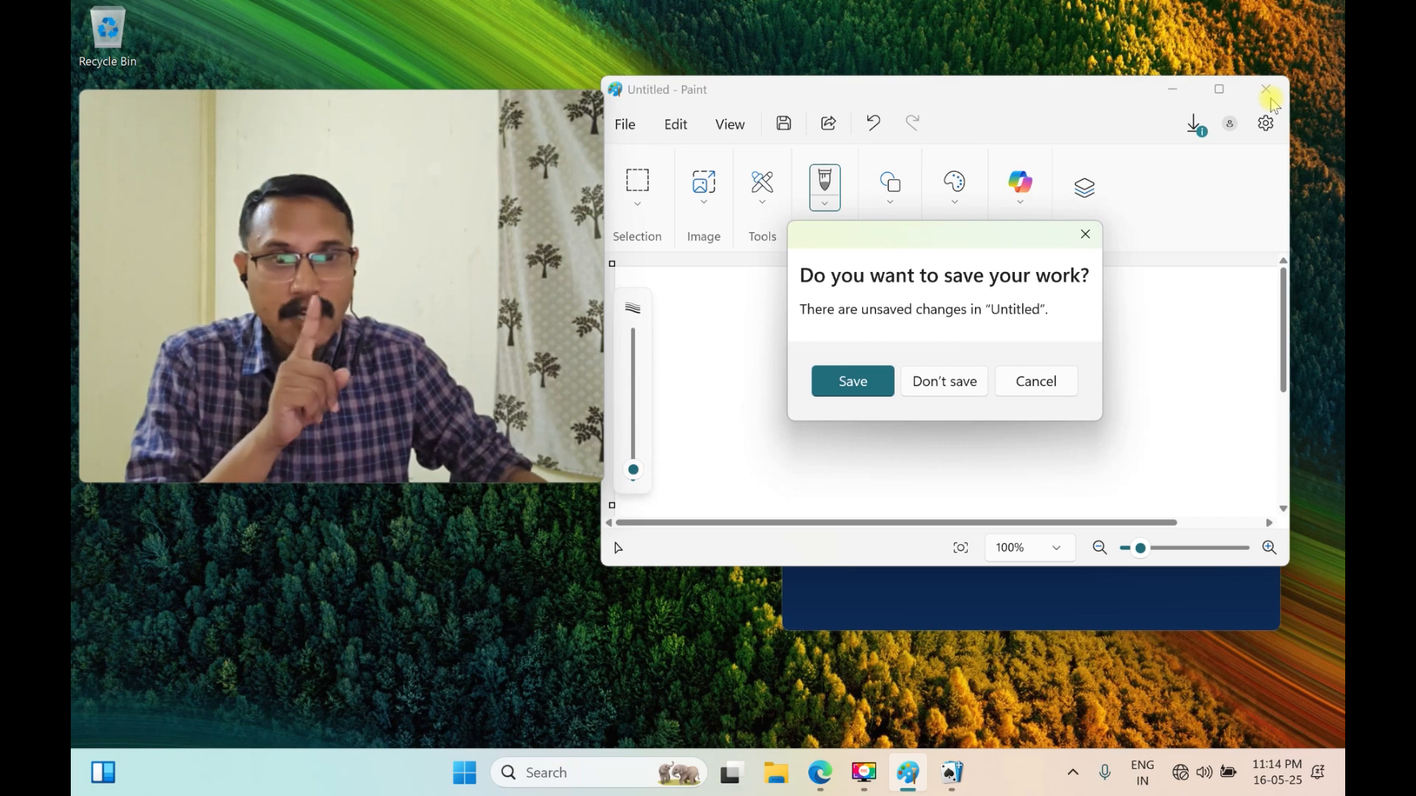
click(964, 382)
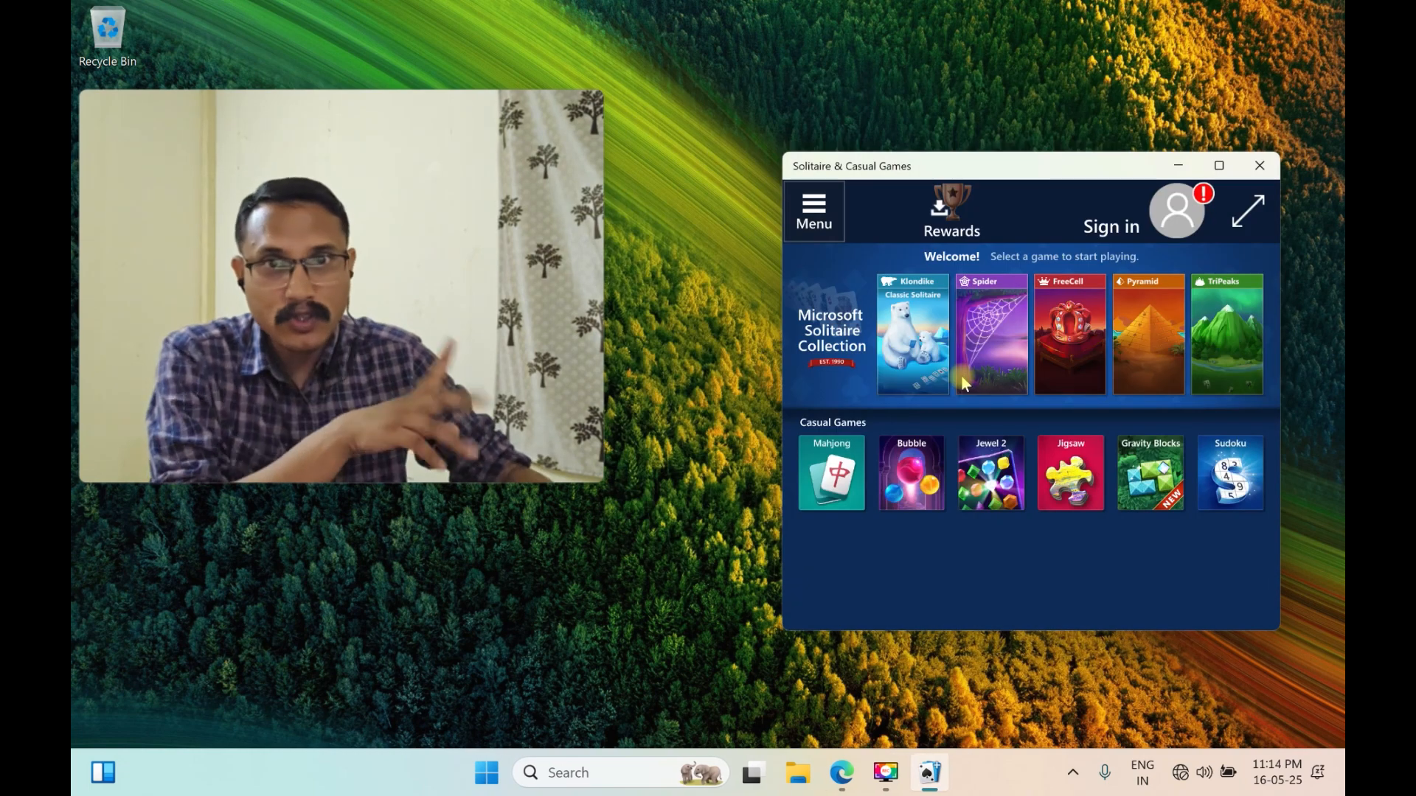
click(1259, 165)
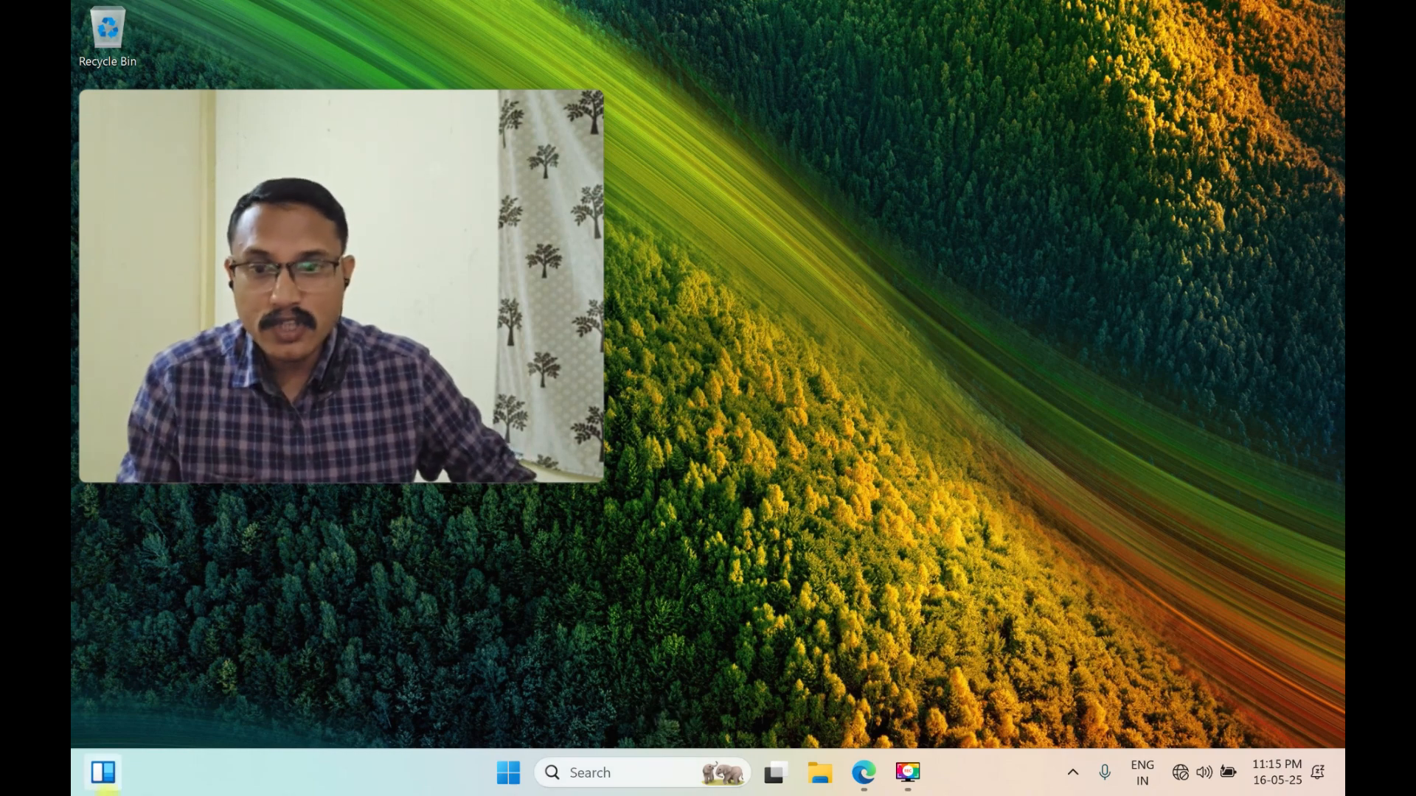
Open the widgets board from the taskbar and dismiss it again.
click(104, 776)
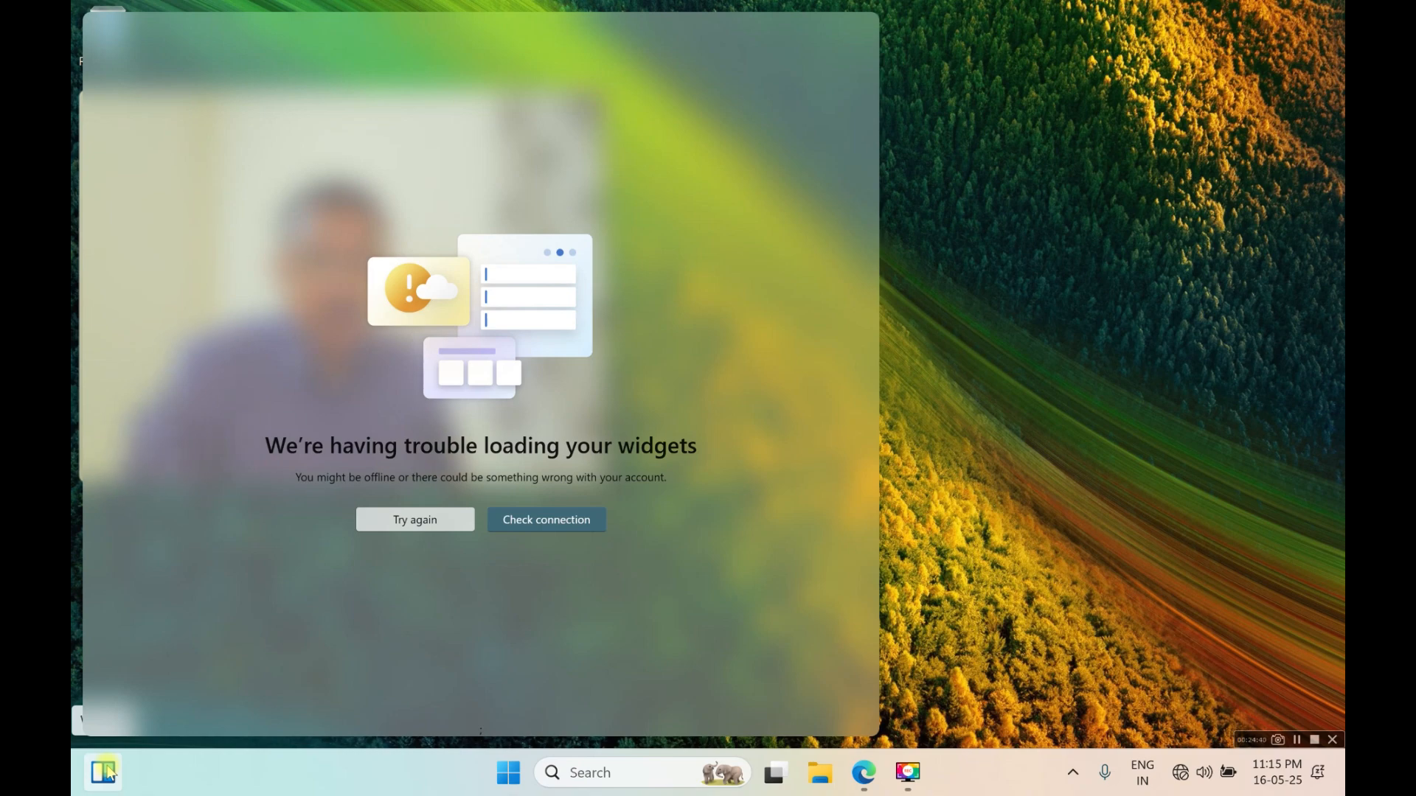
click(1025, 437)
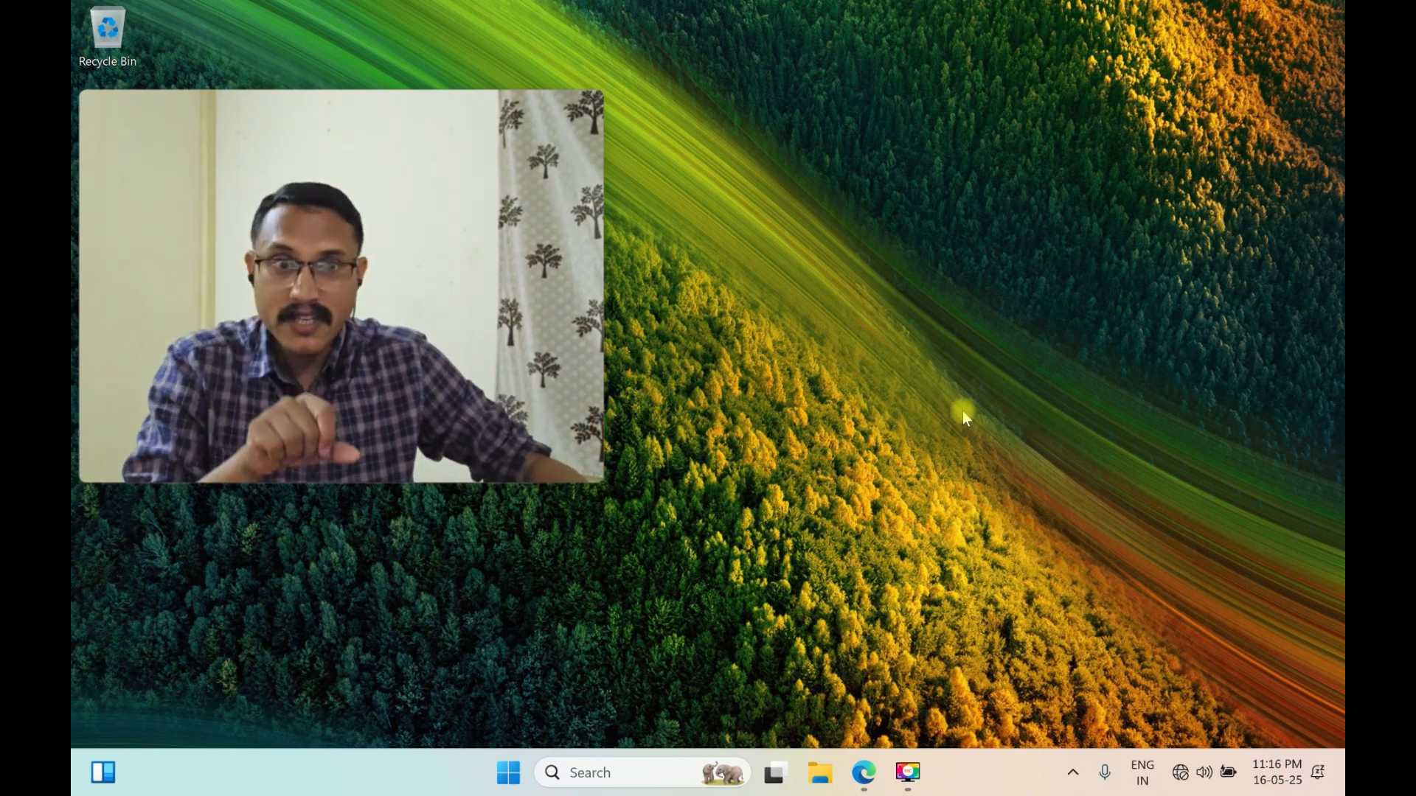
Open the taskbar settings, shrink the webcam window that covers them, and set the taskbar search to Search icon only.
right_click(977, 767)
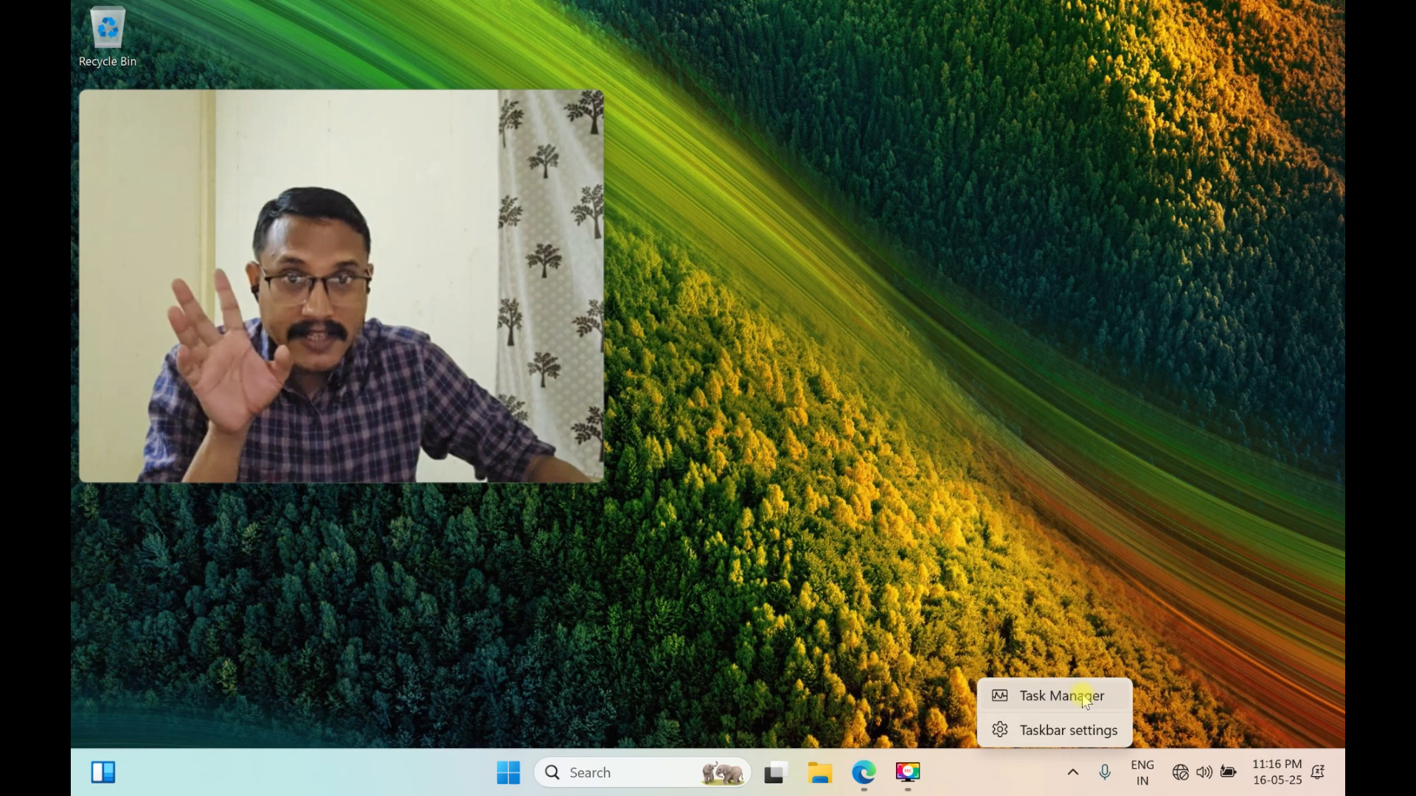
click(1055, 731)
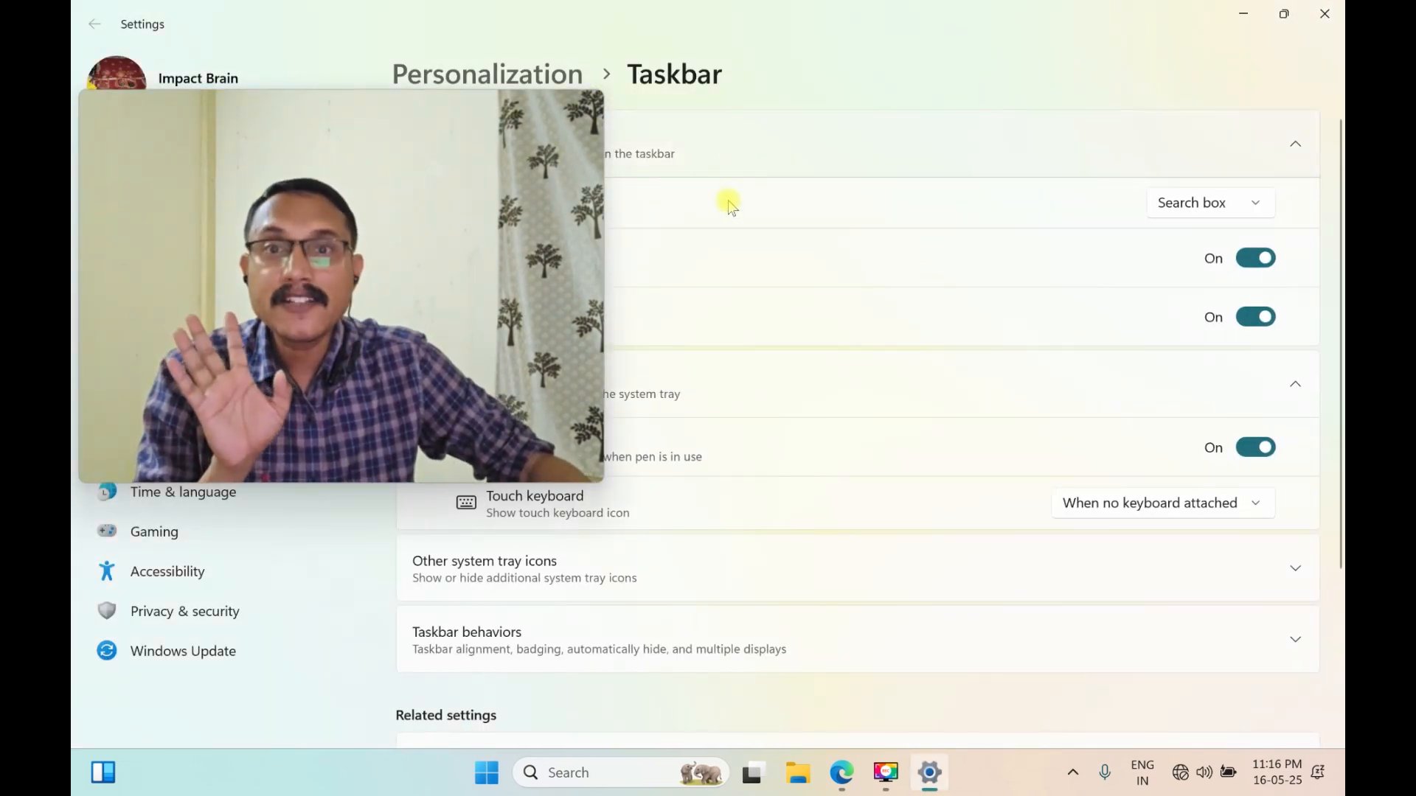
drag(602, 479, 387, 320)
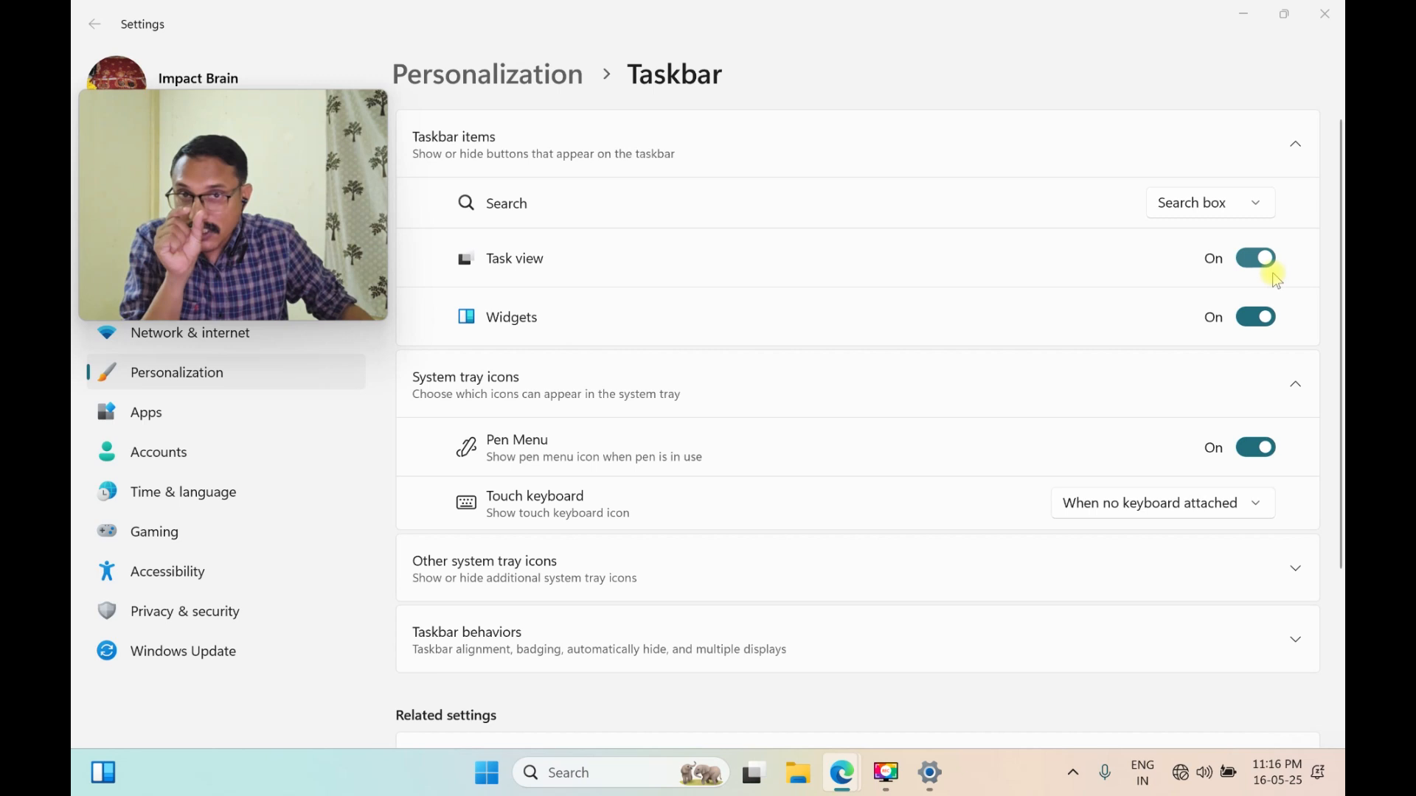
click(1258, 208)
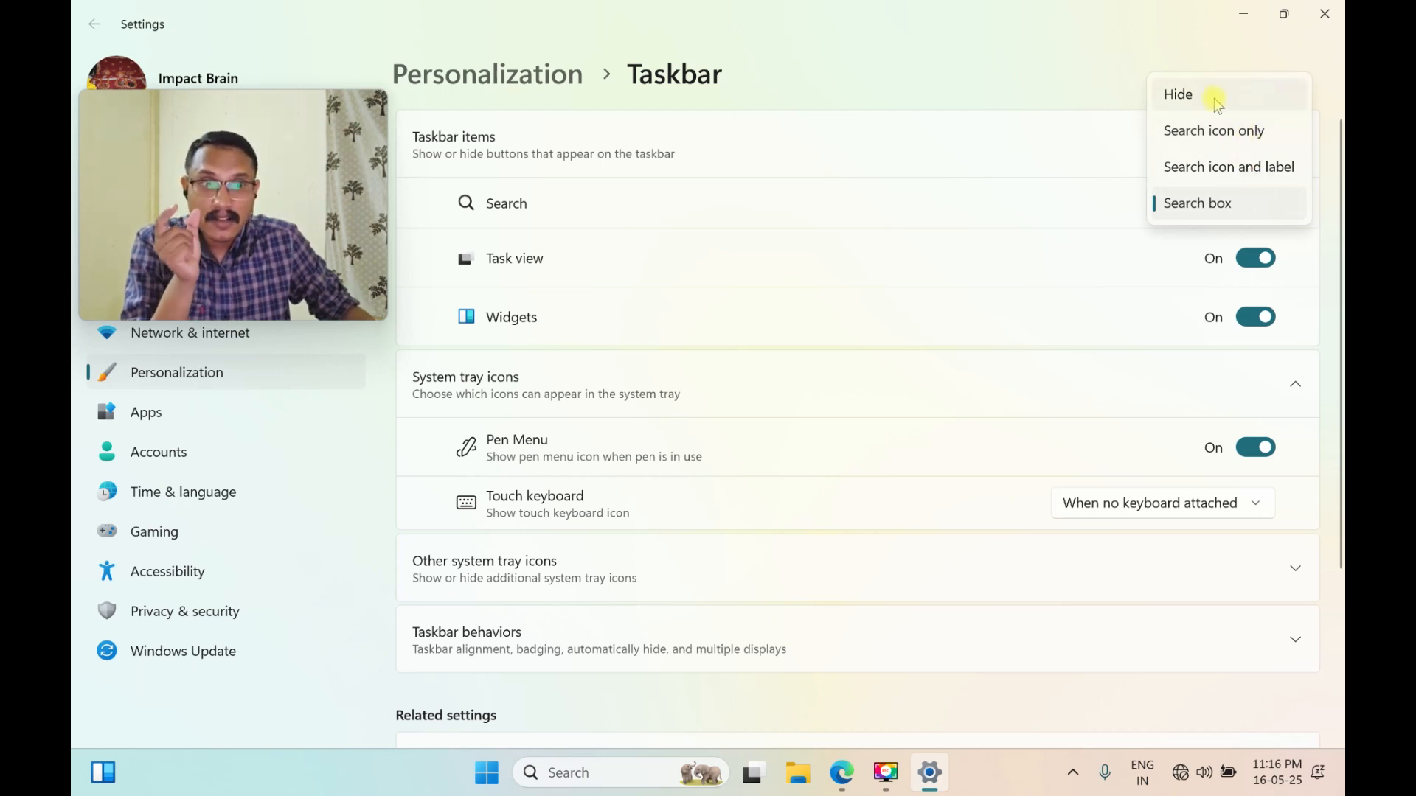
click(1242, 132)
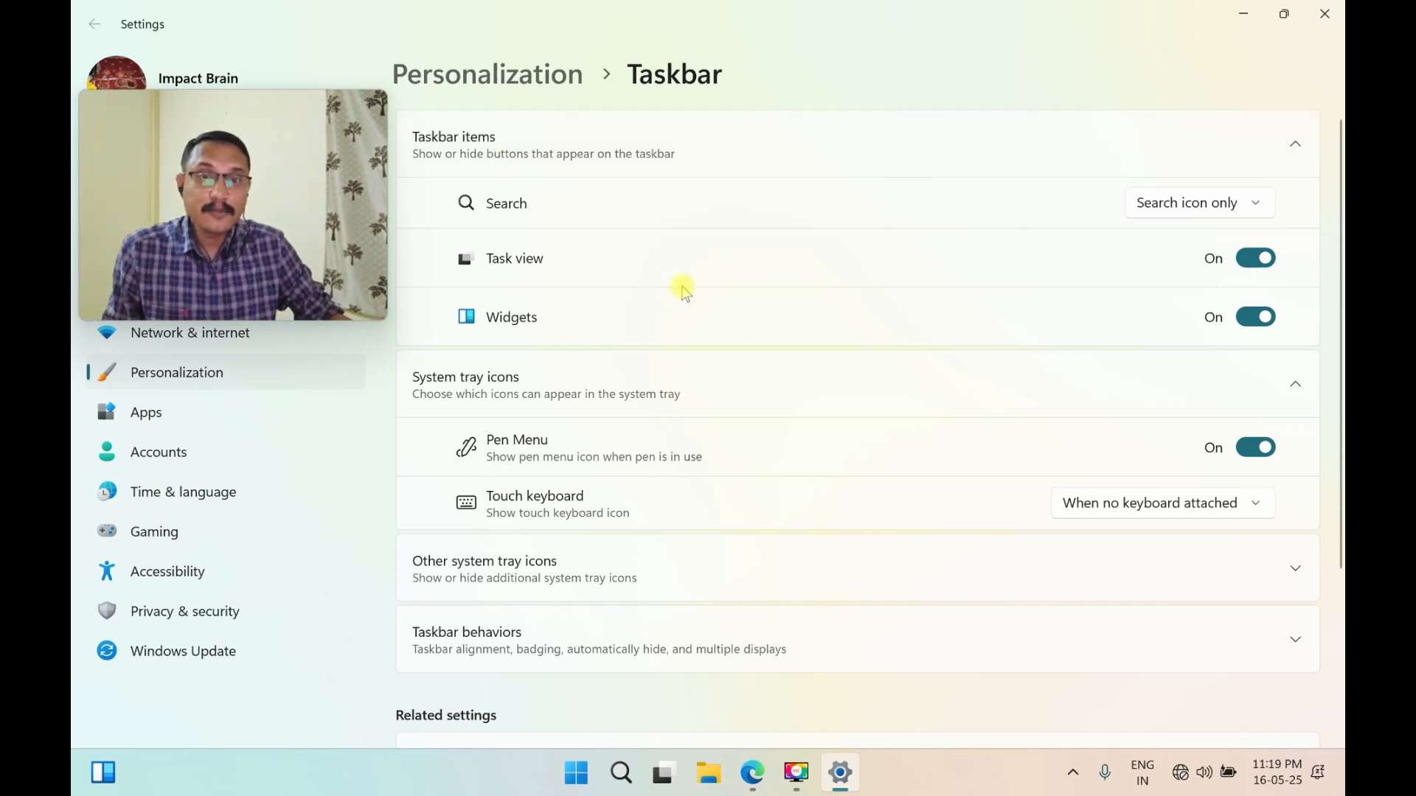
Preview the Task view and Widgets taskbar items and turn both of them off.
mouse_move(679, 779)
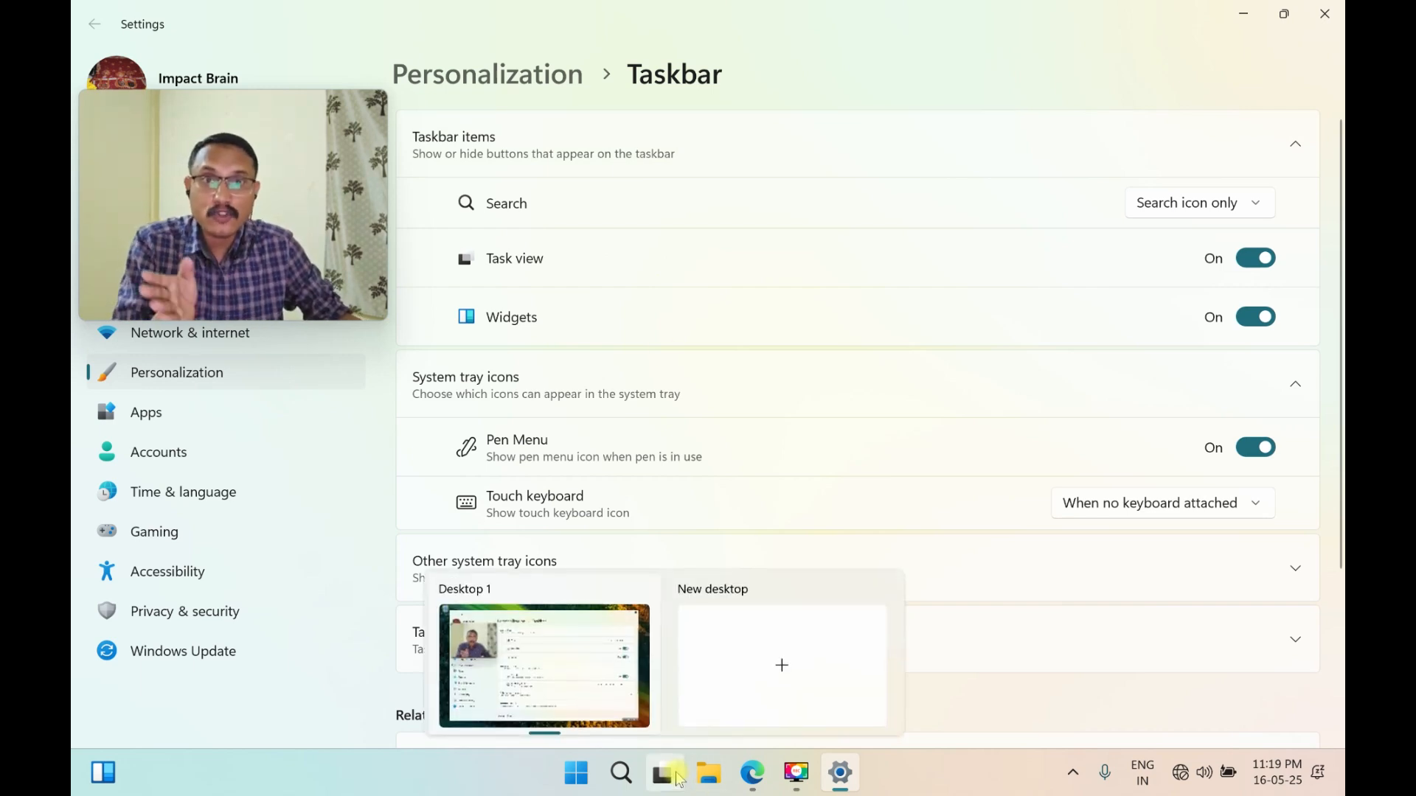
click(1255, 258)
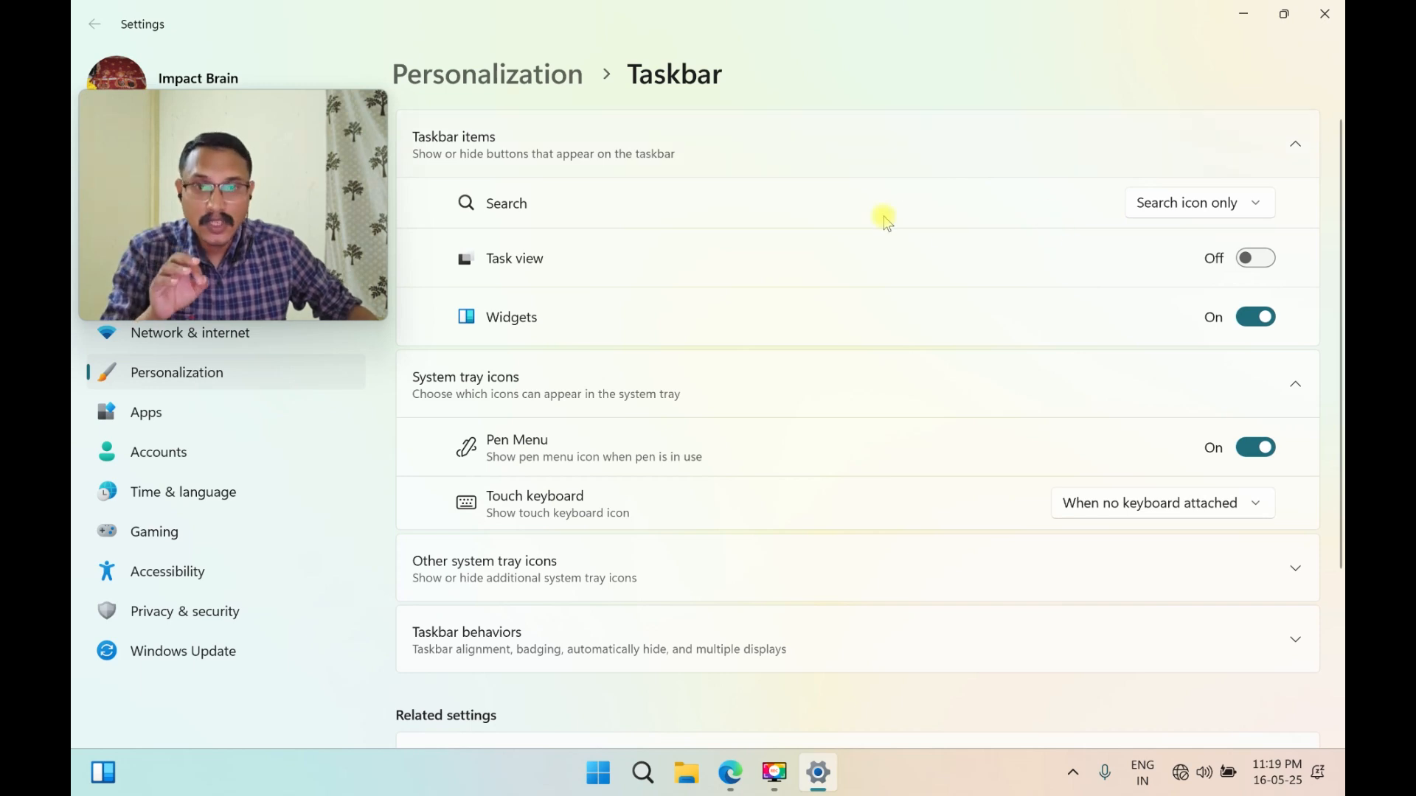
click(104, 772)
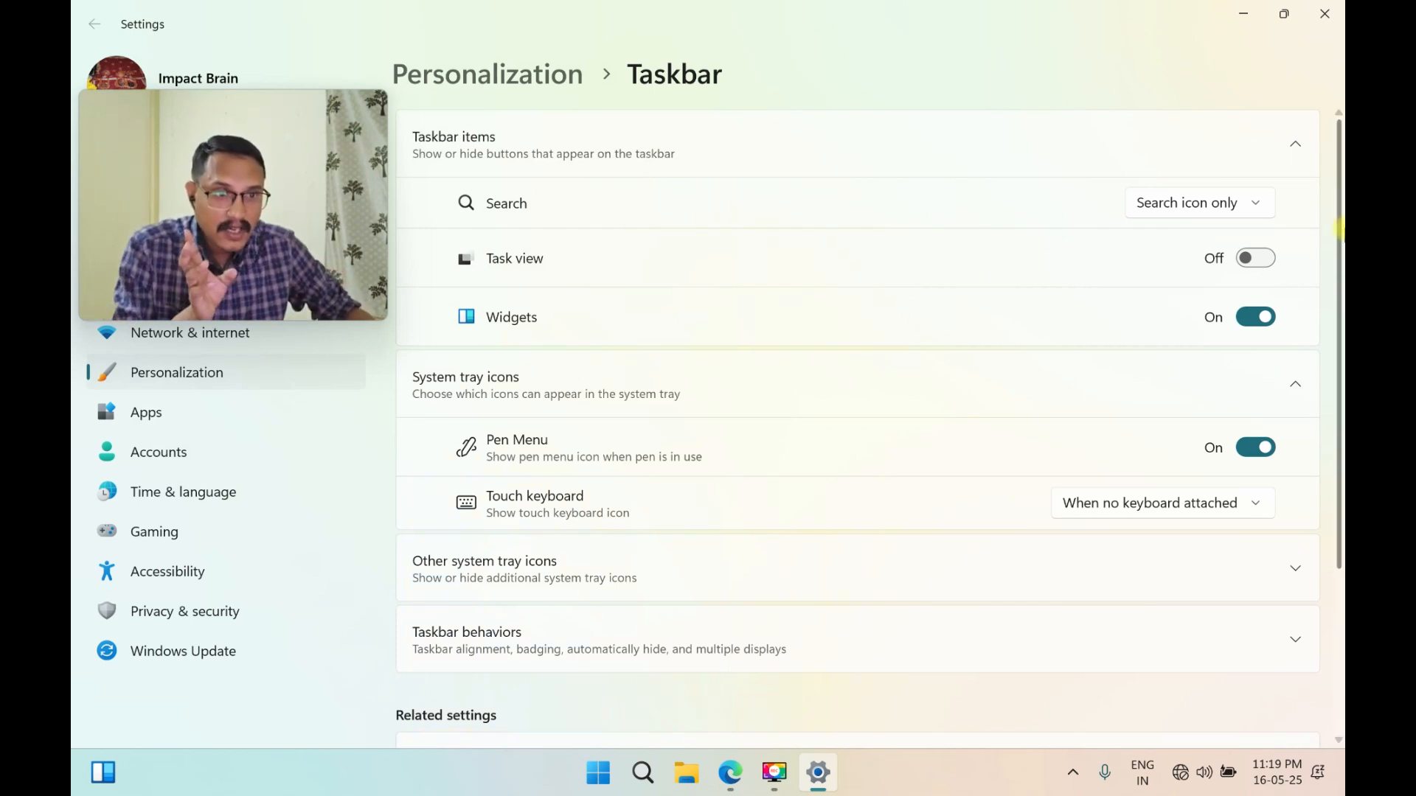
click(1249, 318)
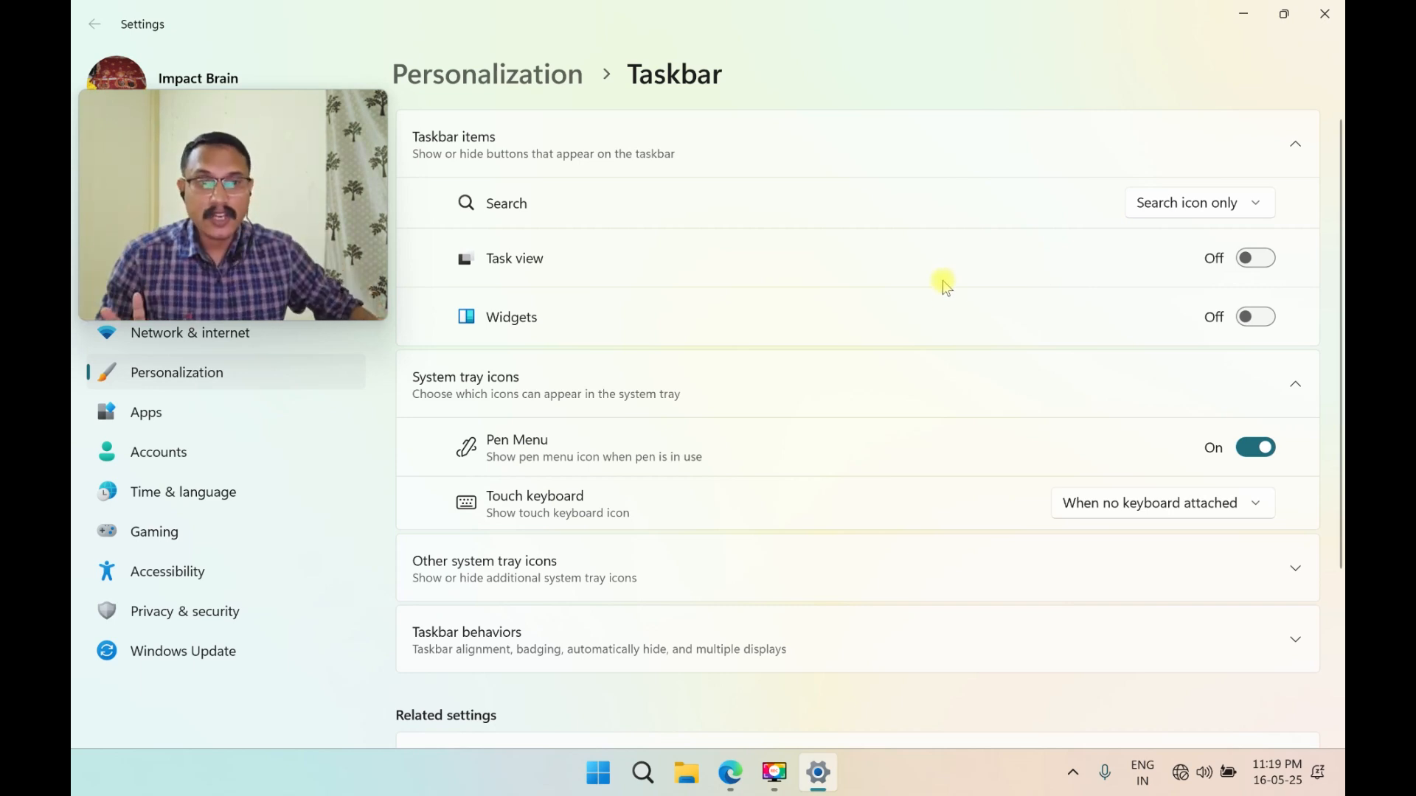
Set the taskbar alignment to Left under the taskbar behaviors, look over the remaining options and close Settings.
scroll(875, 420, down, 3)
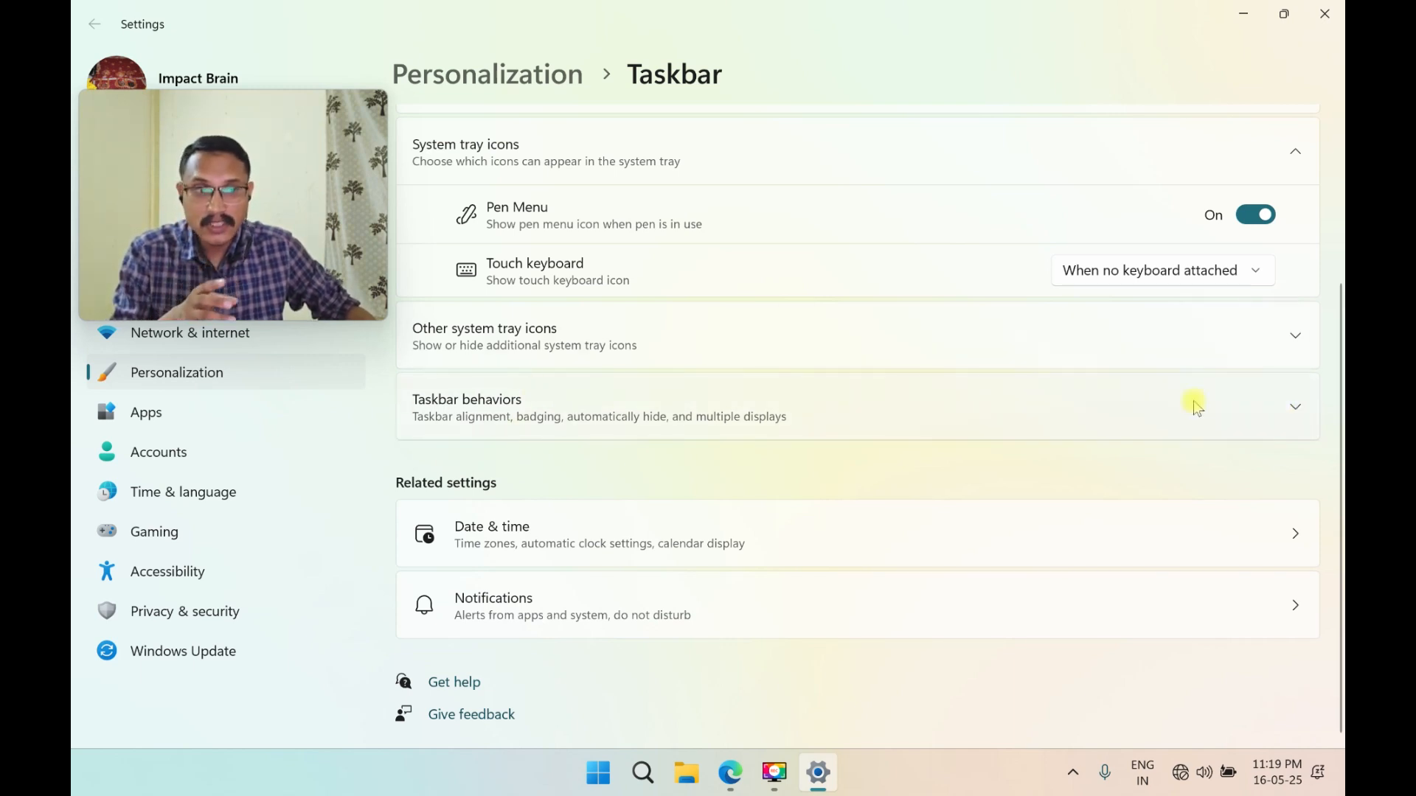
click(1300, 415)
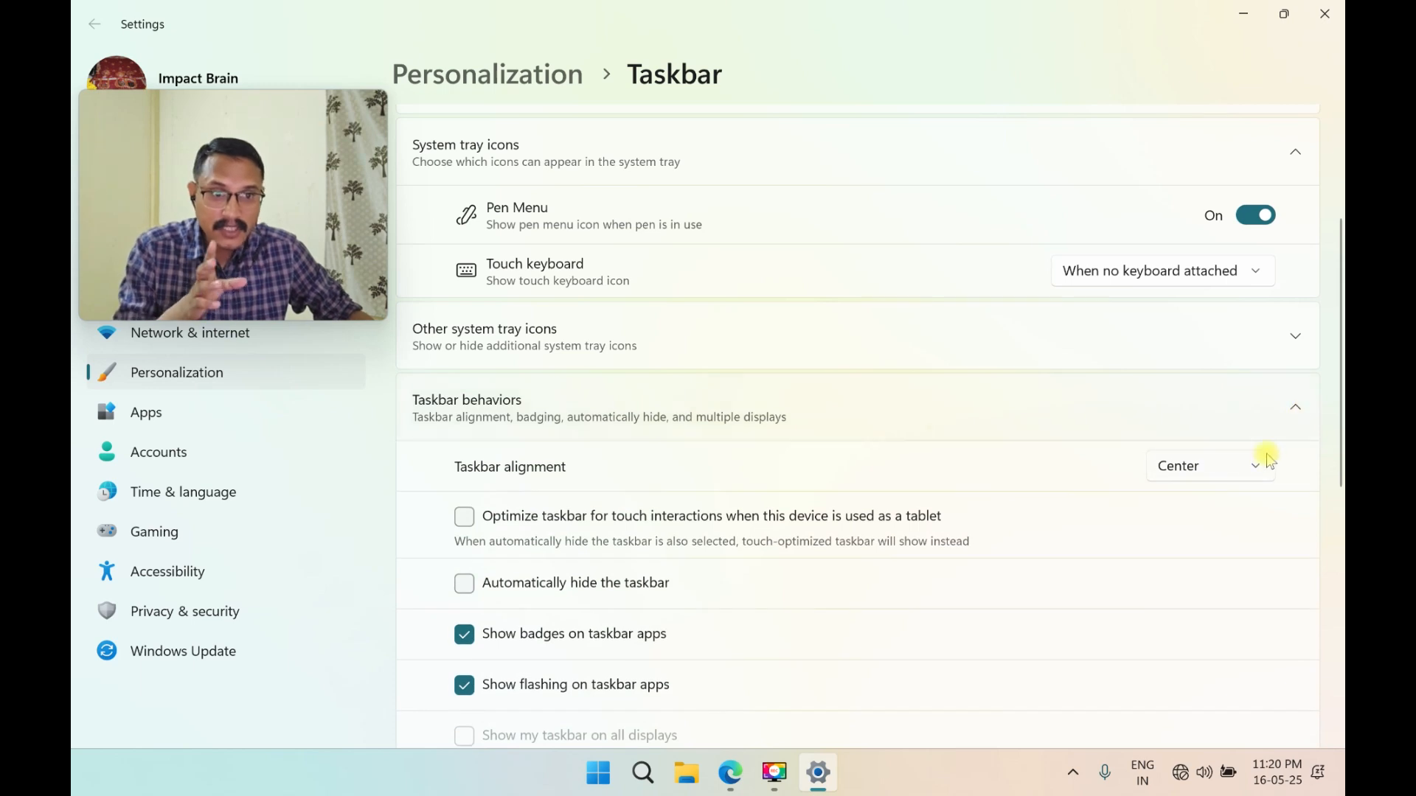
click(1254, 466)
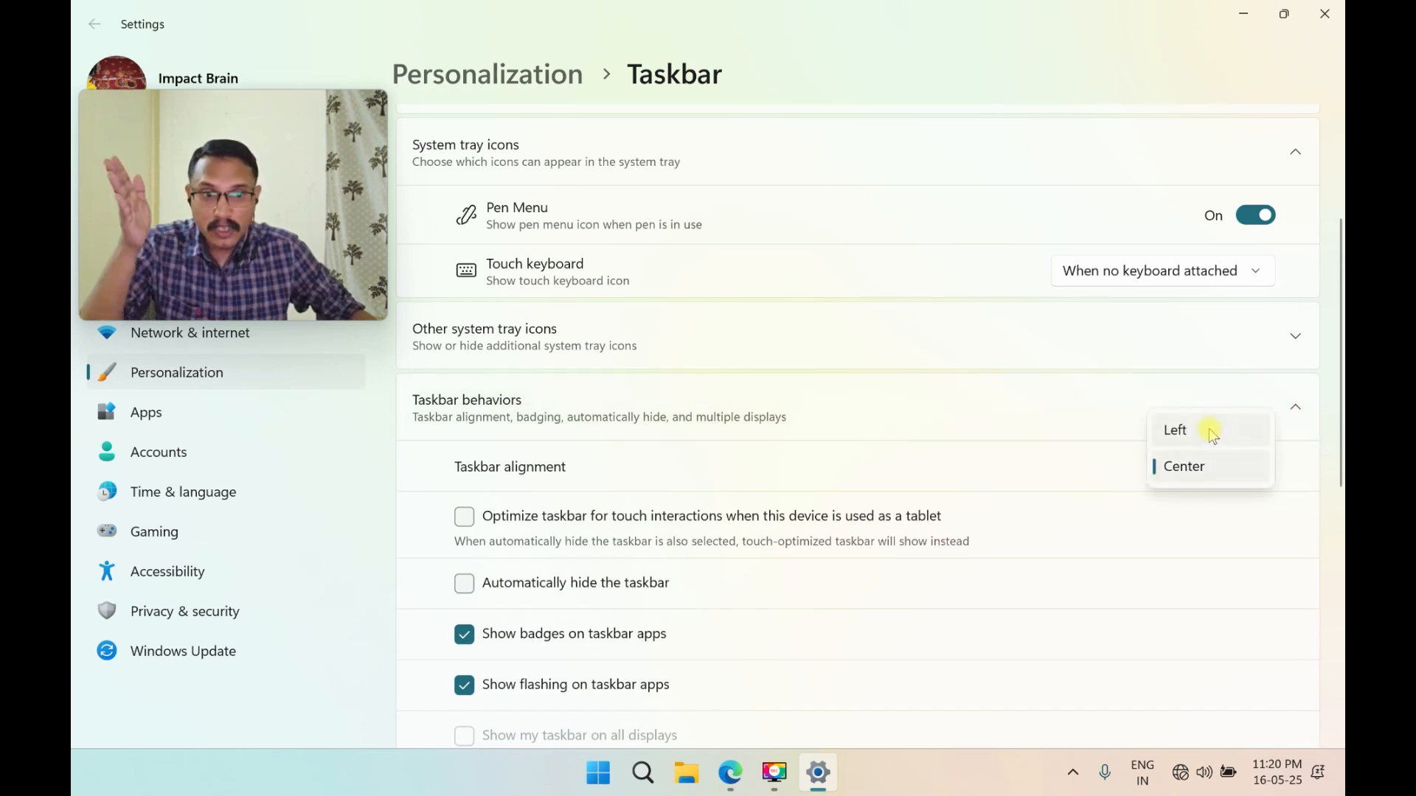
click(1208, 430)
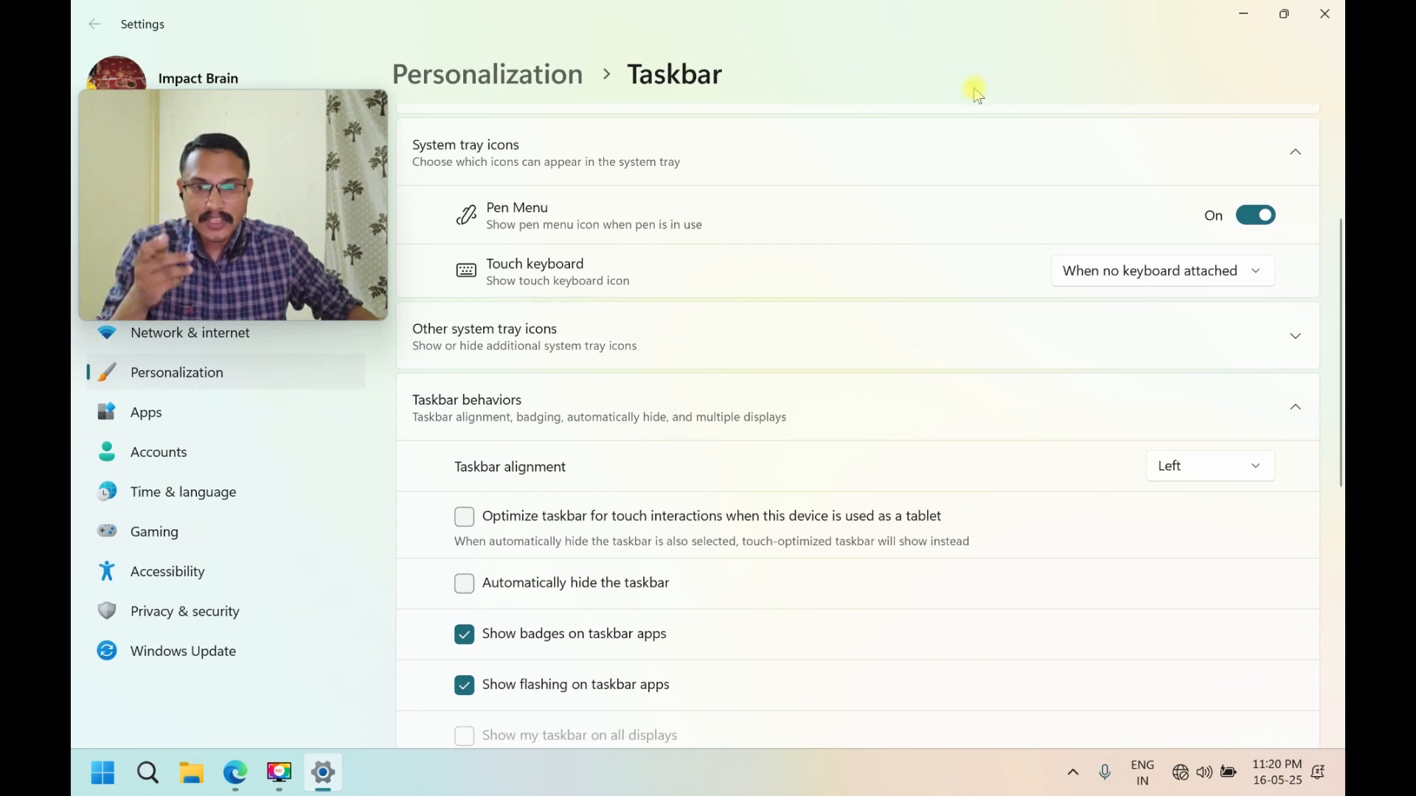
scroll(816, 376, down, 5)
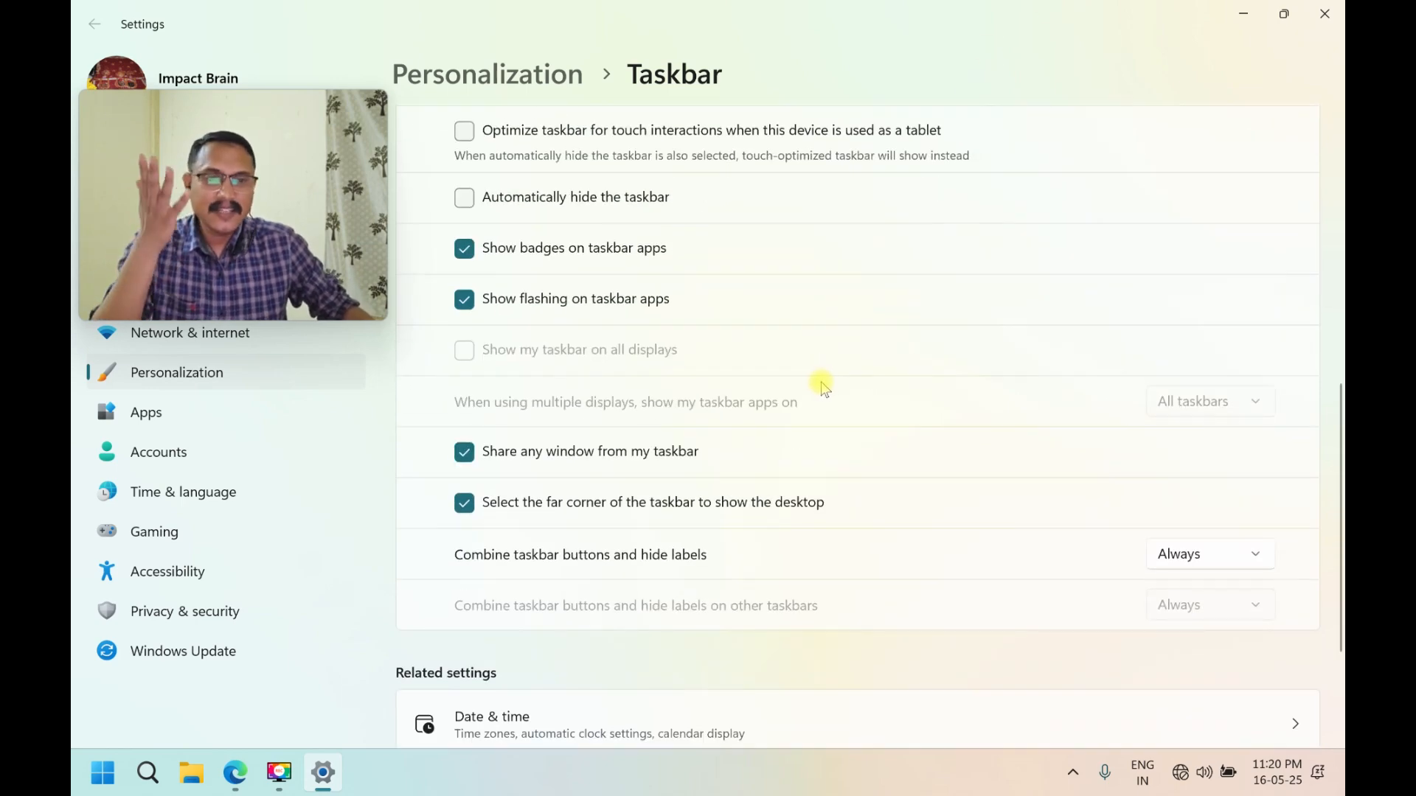
scroll(822, 383, down, 3)
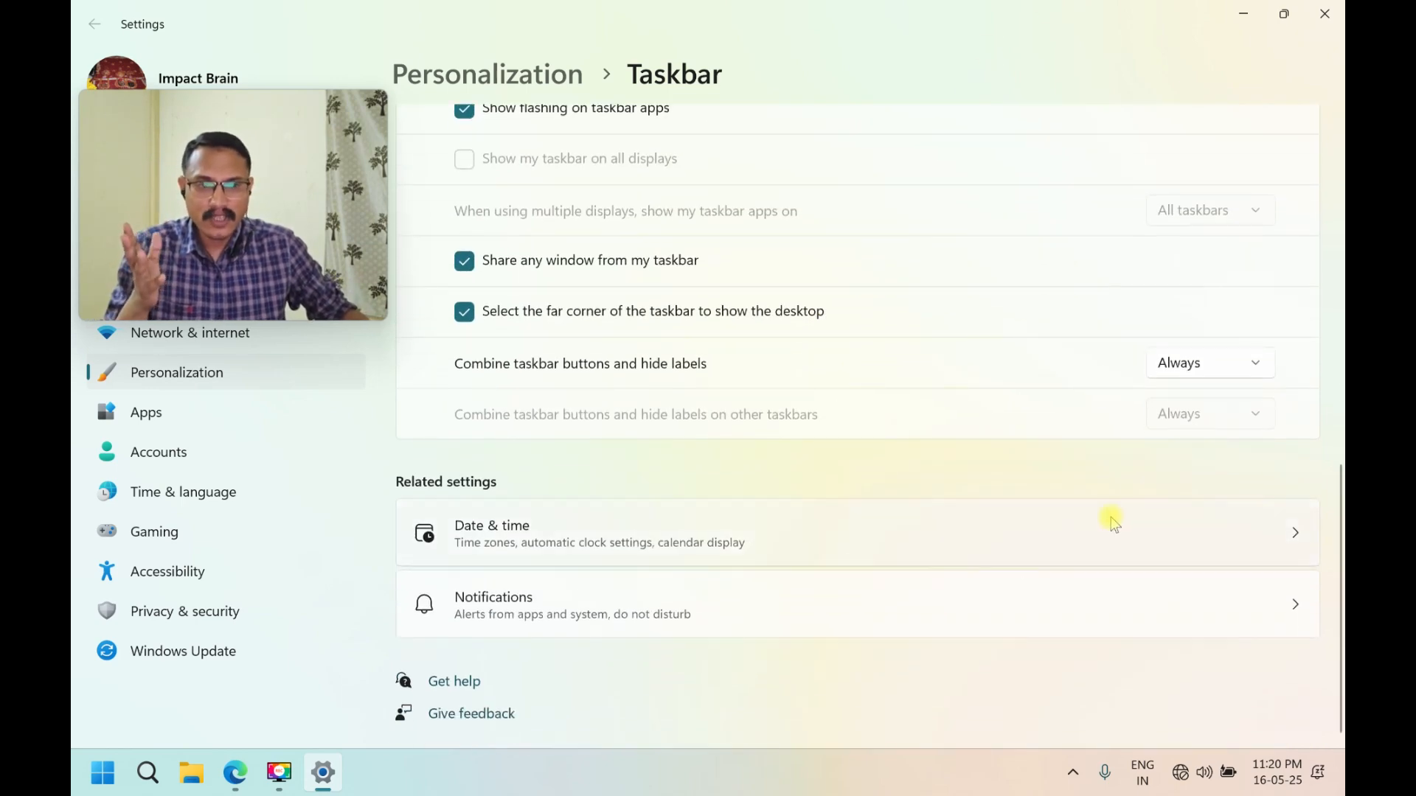
scroll(1042, 404, up, 10)
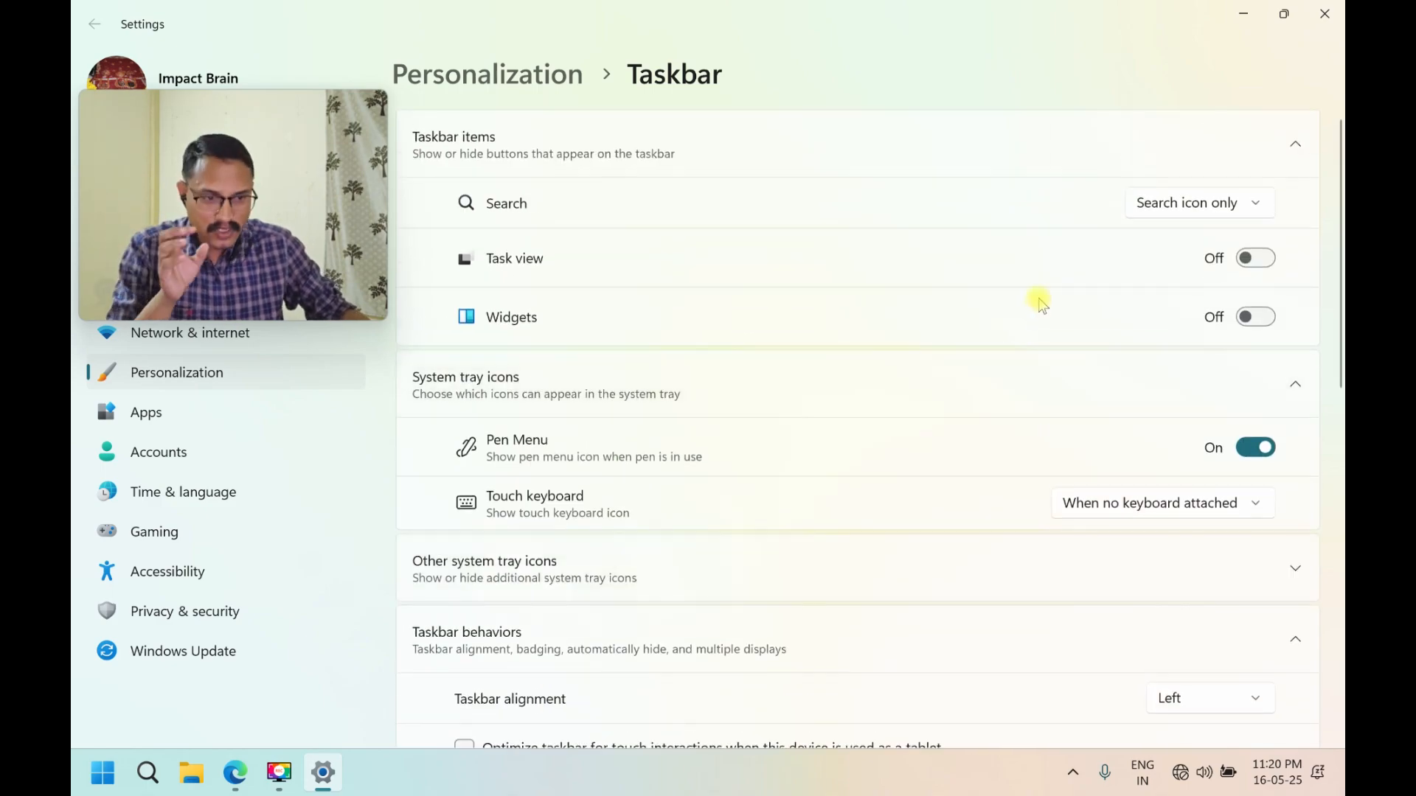
click(1325, 14)
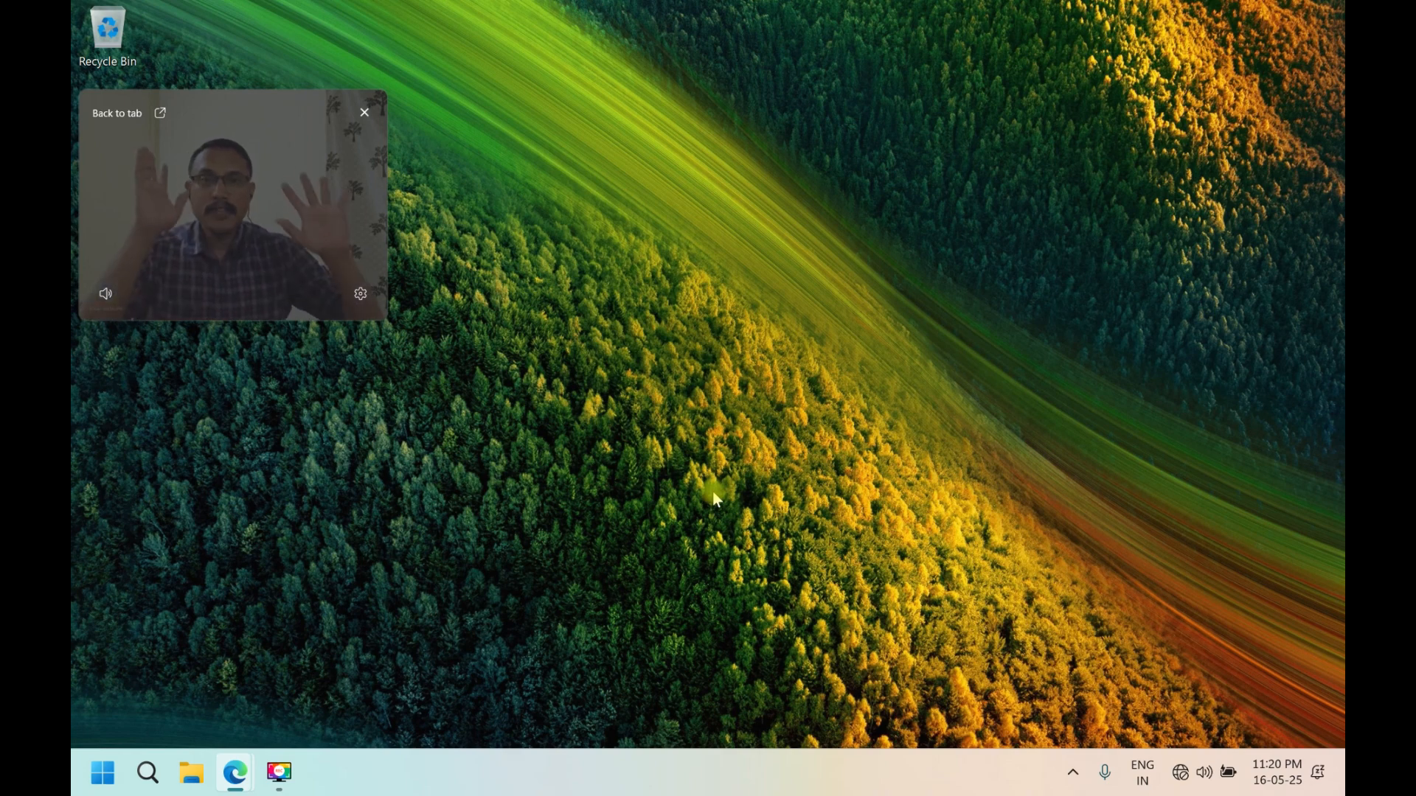
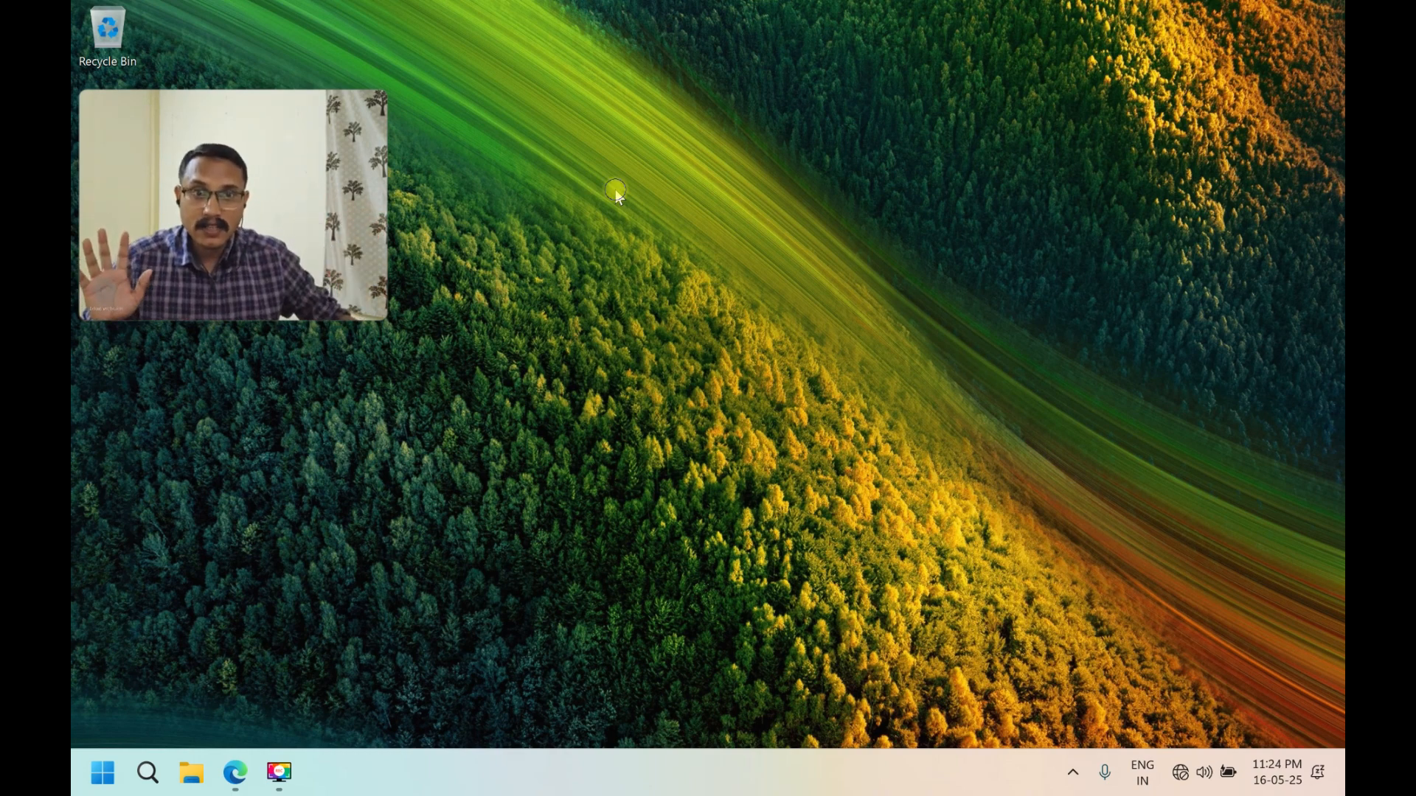
right_click(615, 189)
click(675, 279)
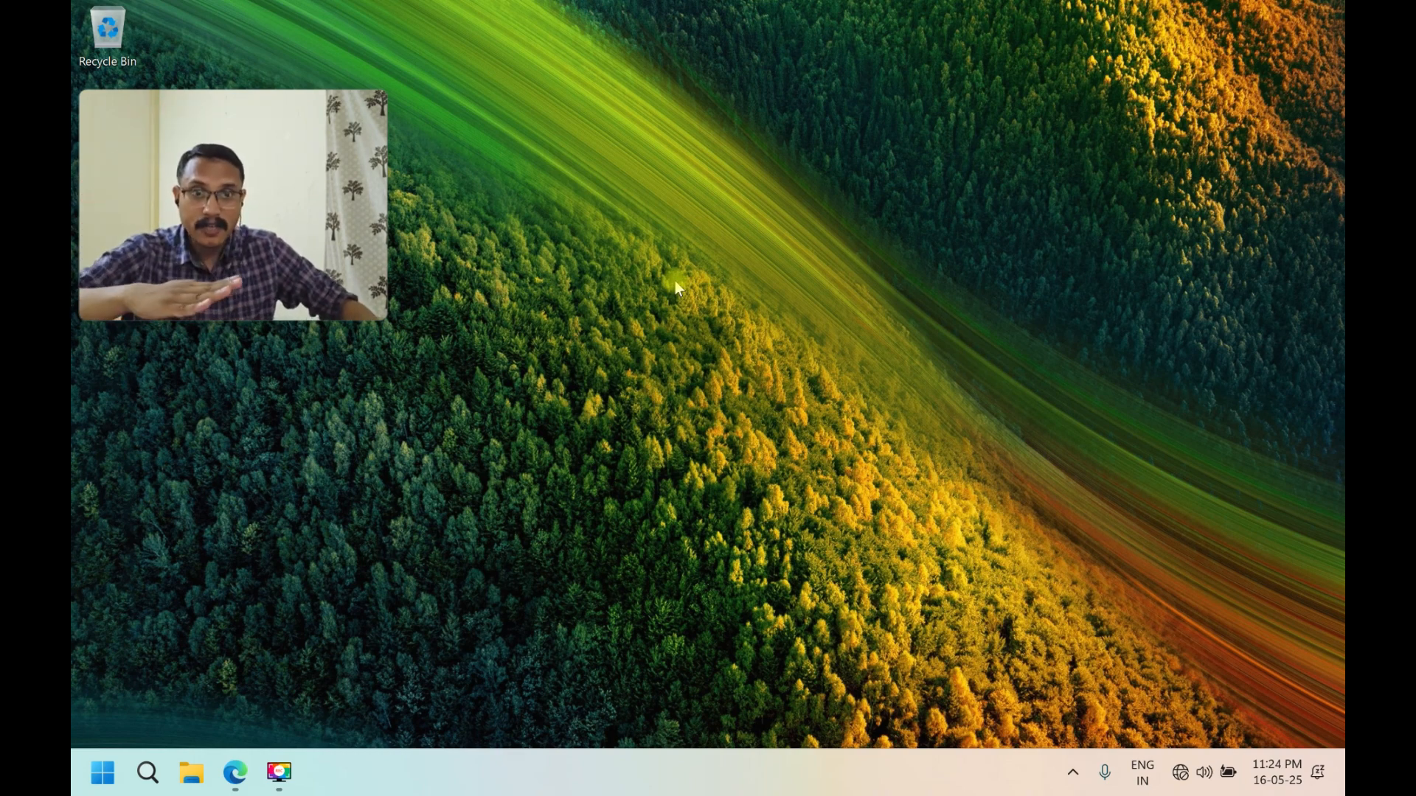
Open Task Manager, place its window clear of the webcam window and show the list of startup apps.
right_click(754, 765)
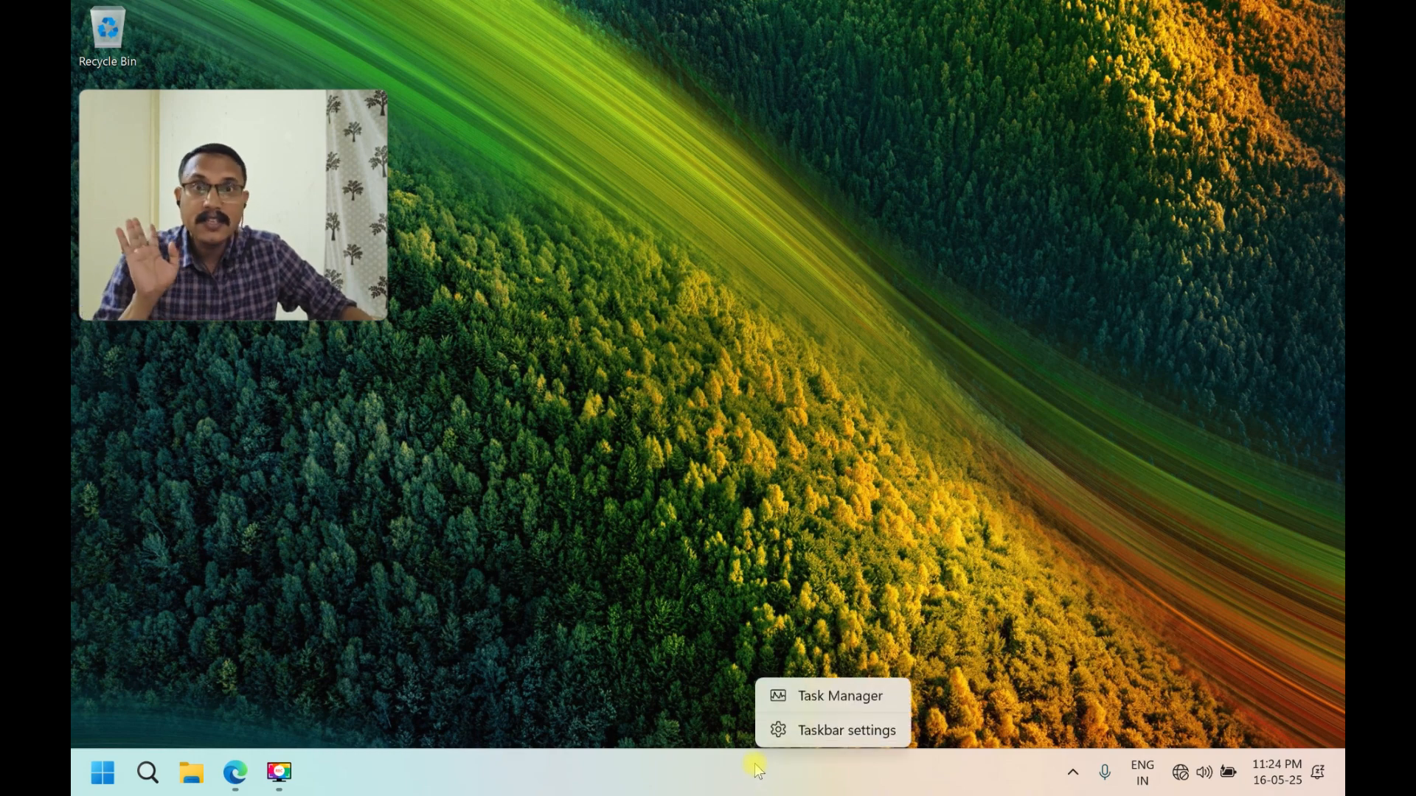
click(853, 696)
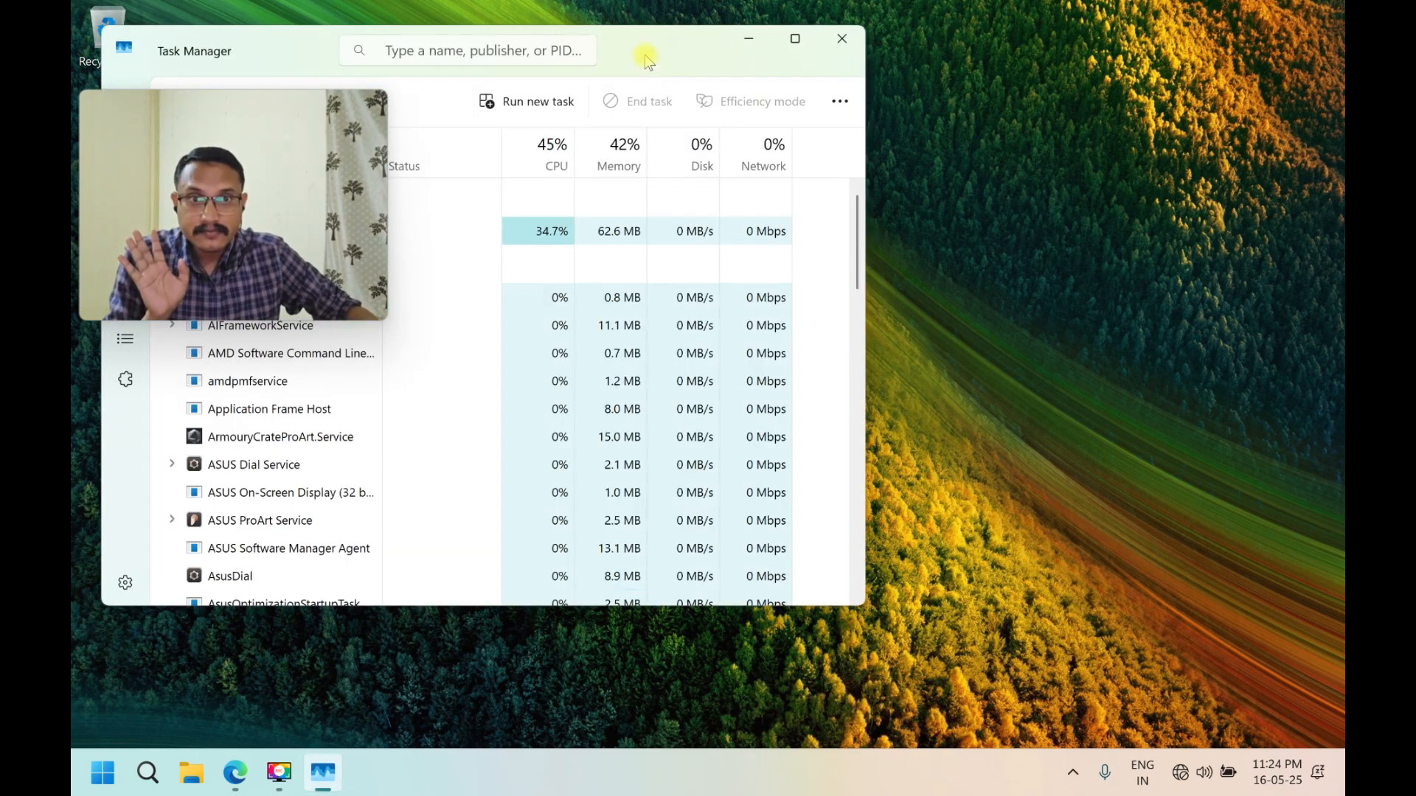
drag(646, 59, 1052, 105)
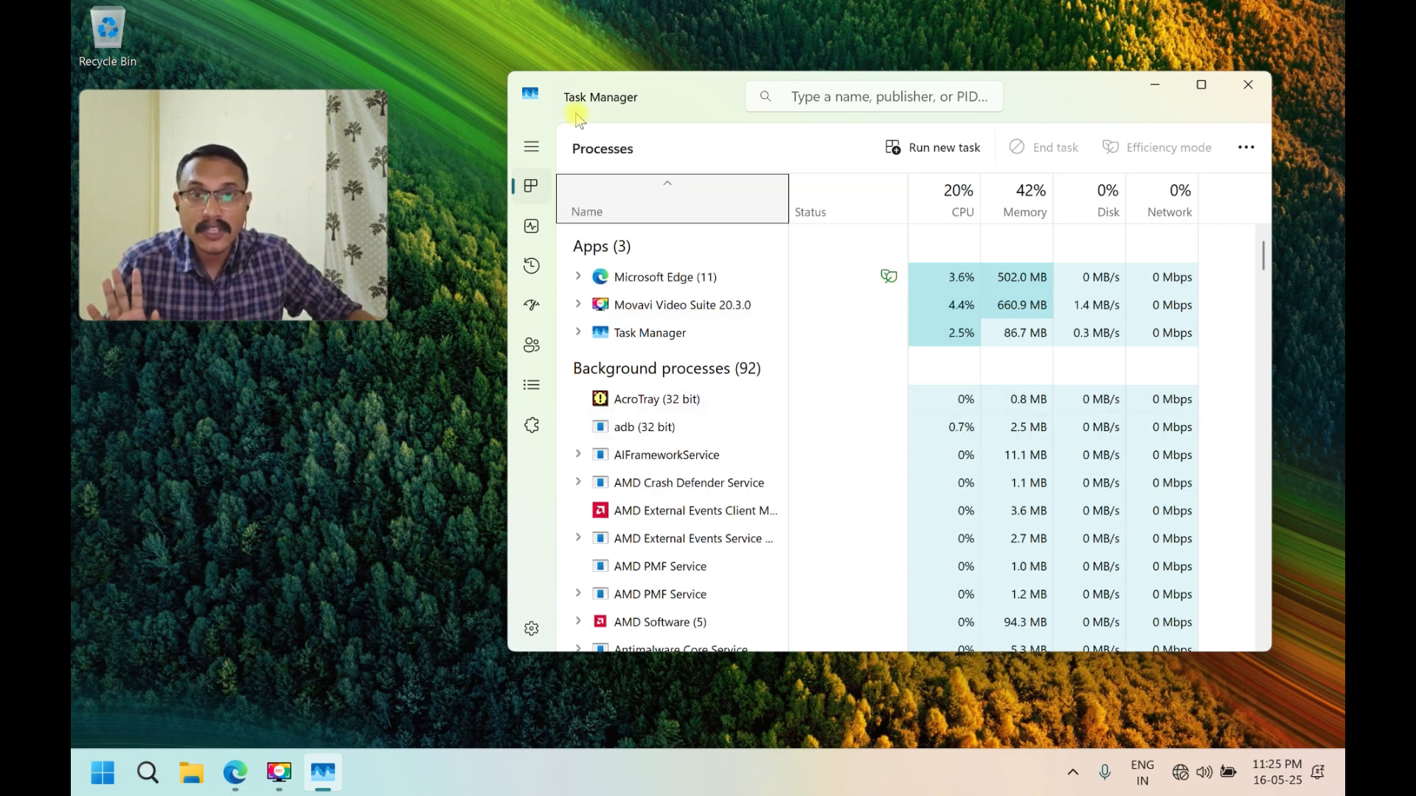
drag(635, 102, 605, 92)
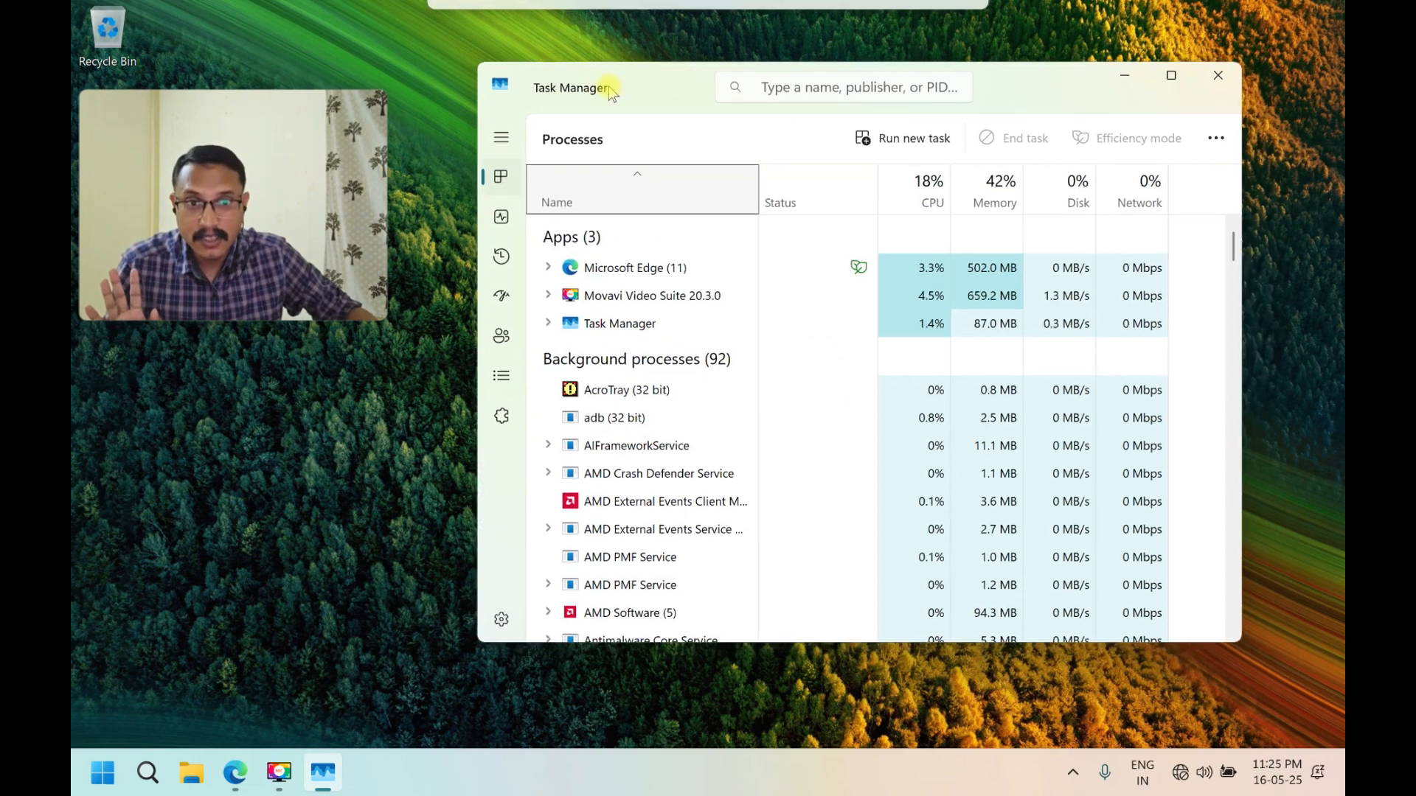
click(501, 298)
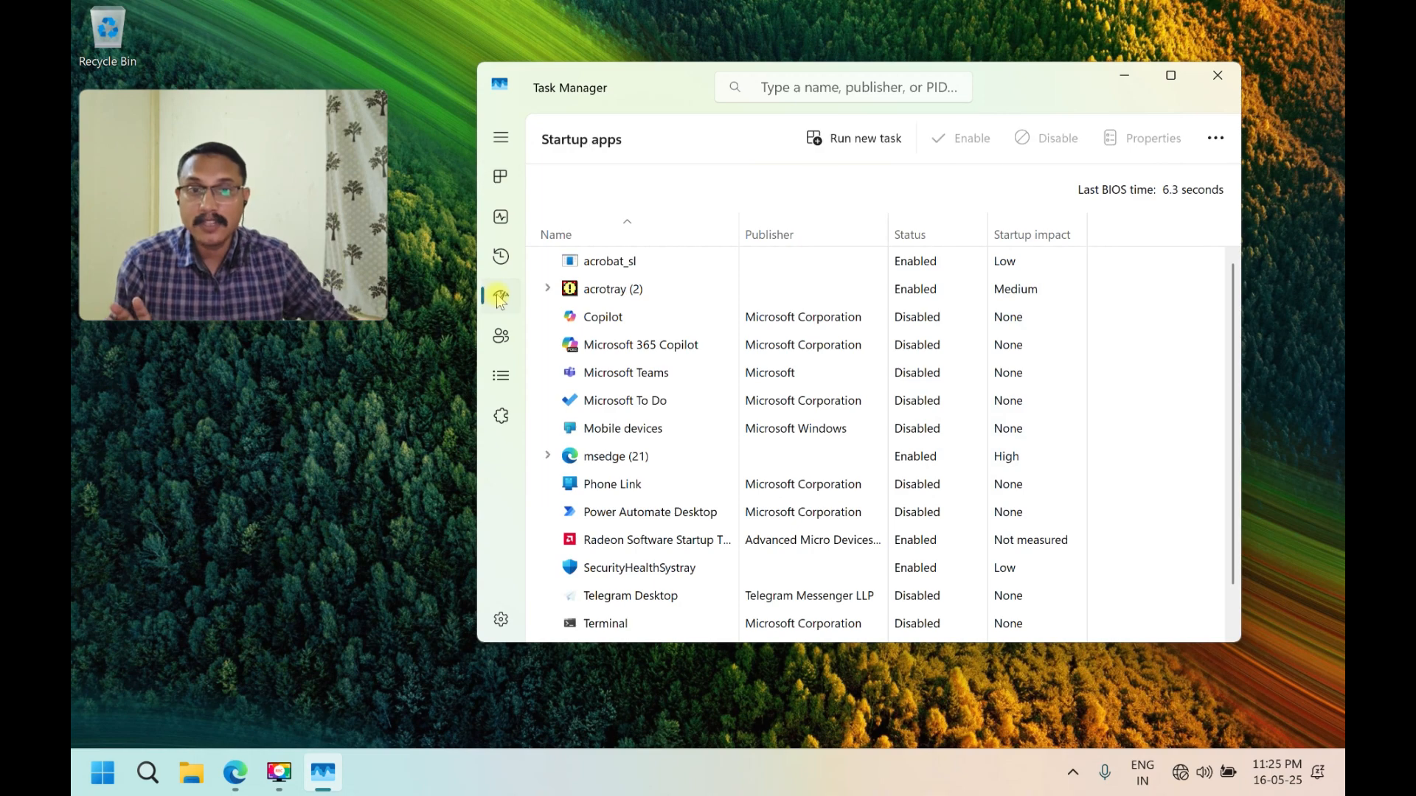
drag(1020, 88, 994, 89)
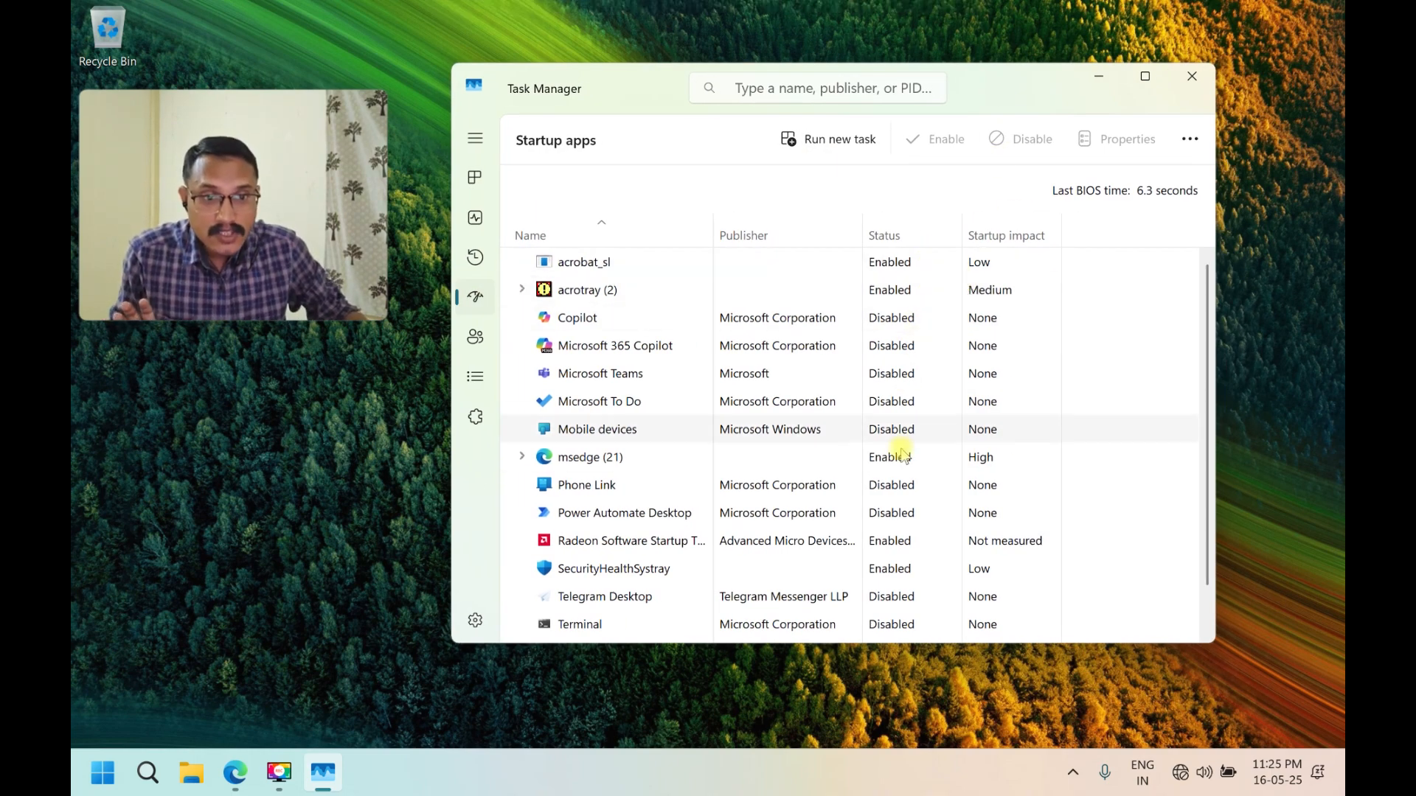
Sort the startup apps by status and disable acrobat_sl and acrotray.
click(918, 237)
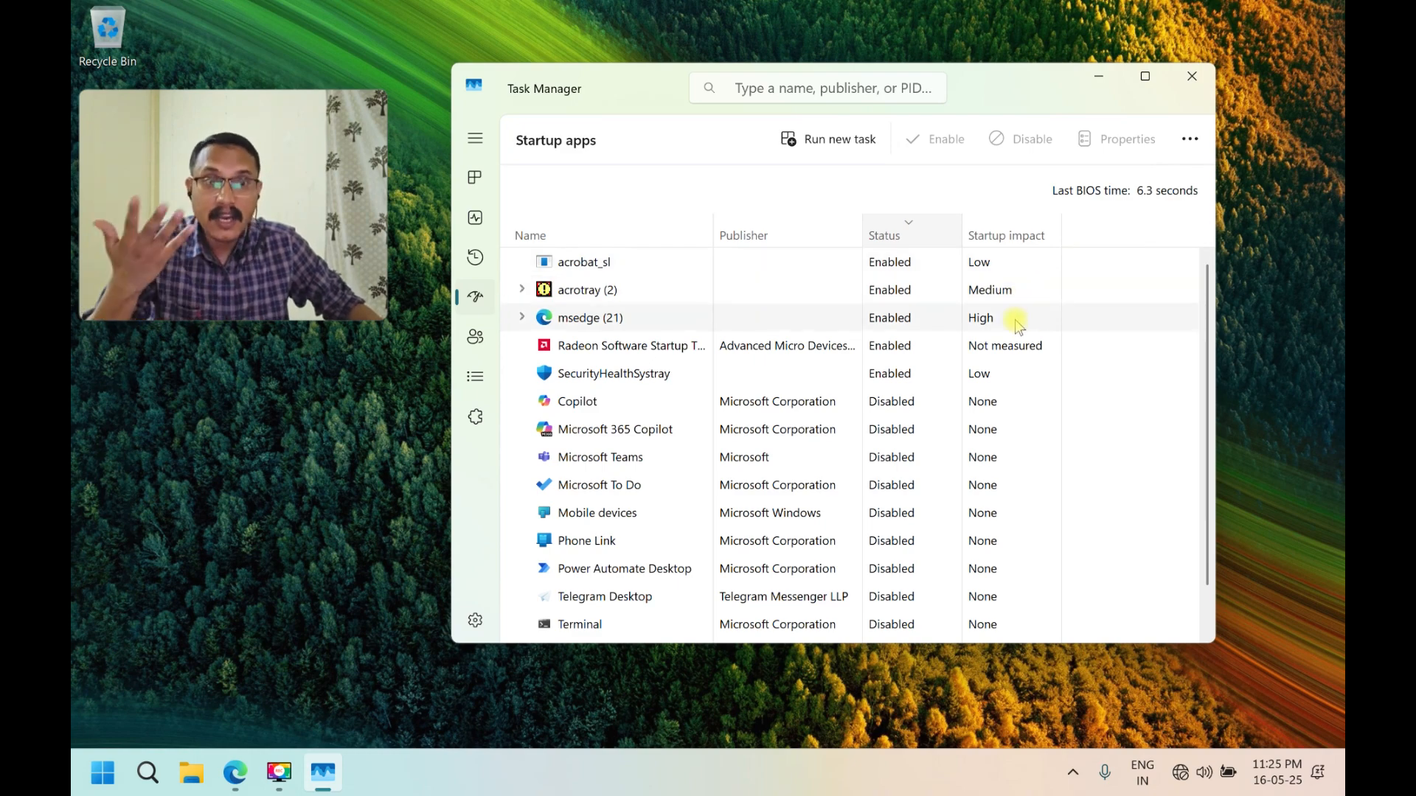
mouse_move(1027, 355)
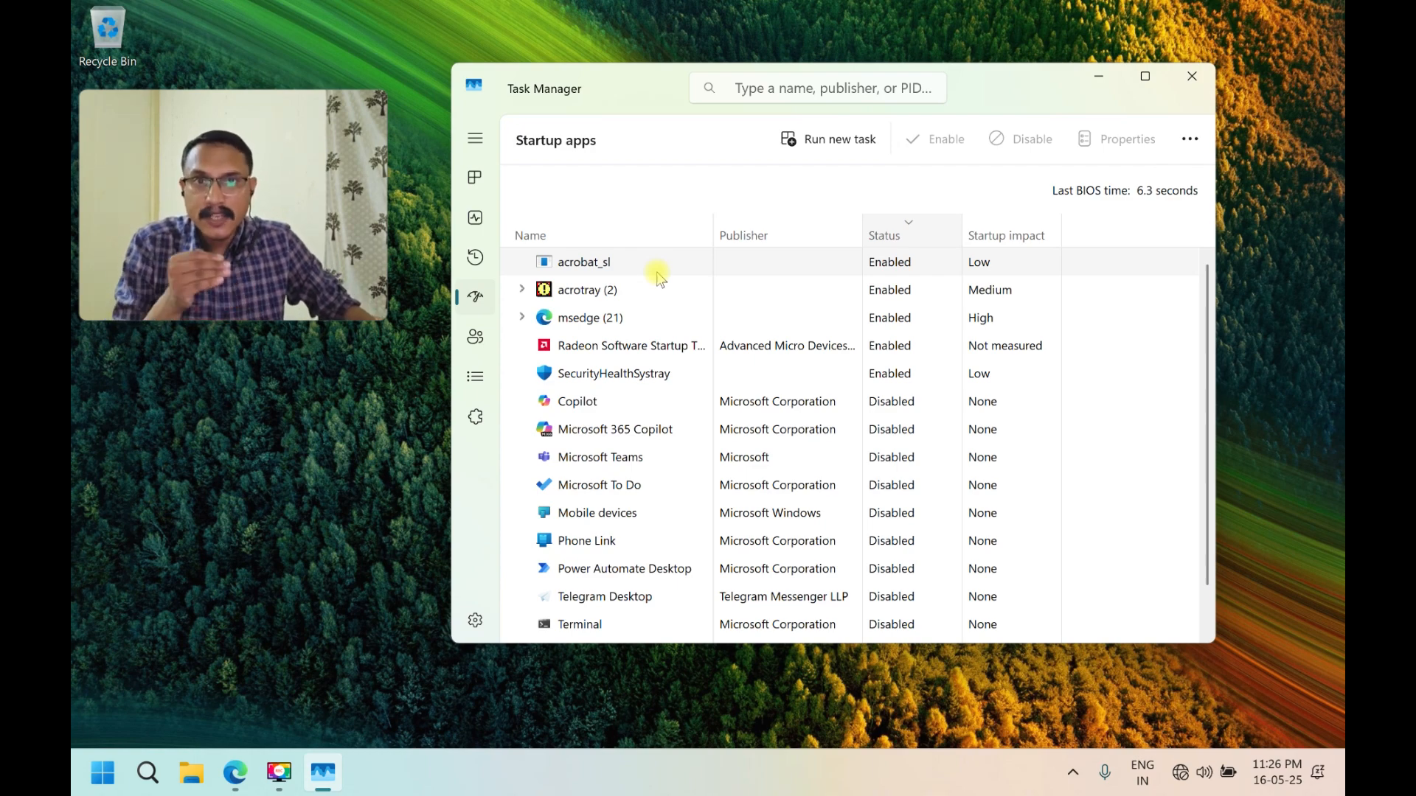
right_click(937, 266)
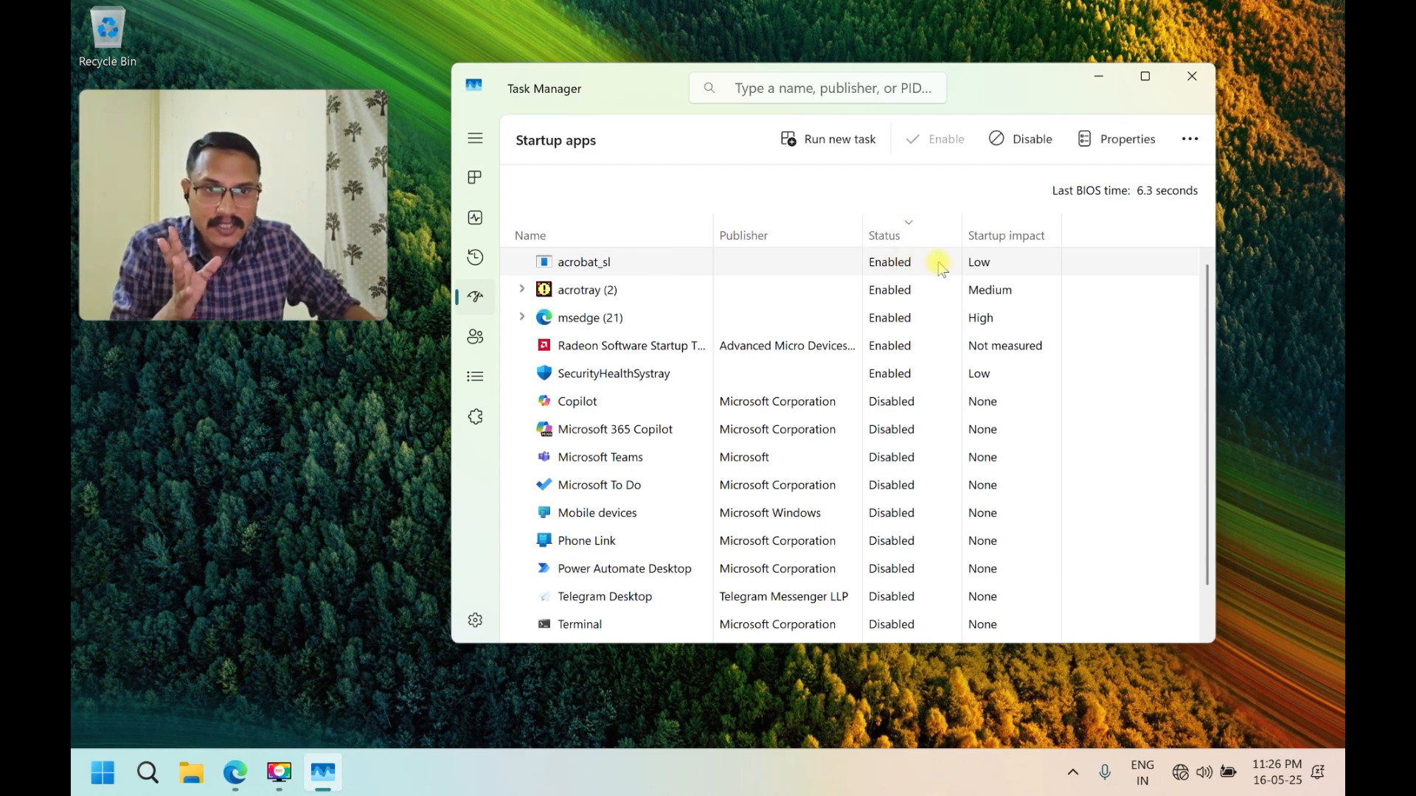
click(966, 277)
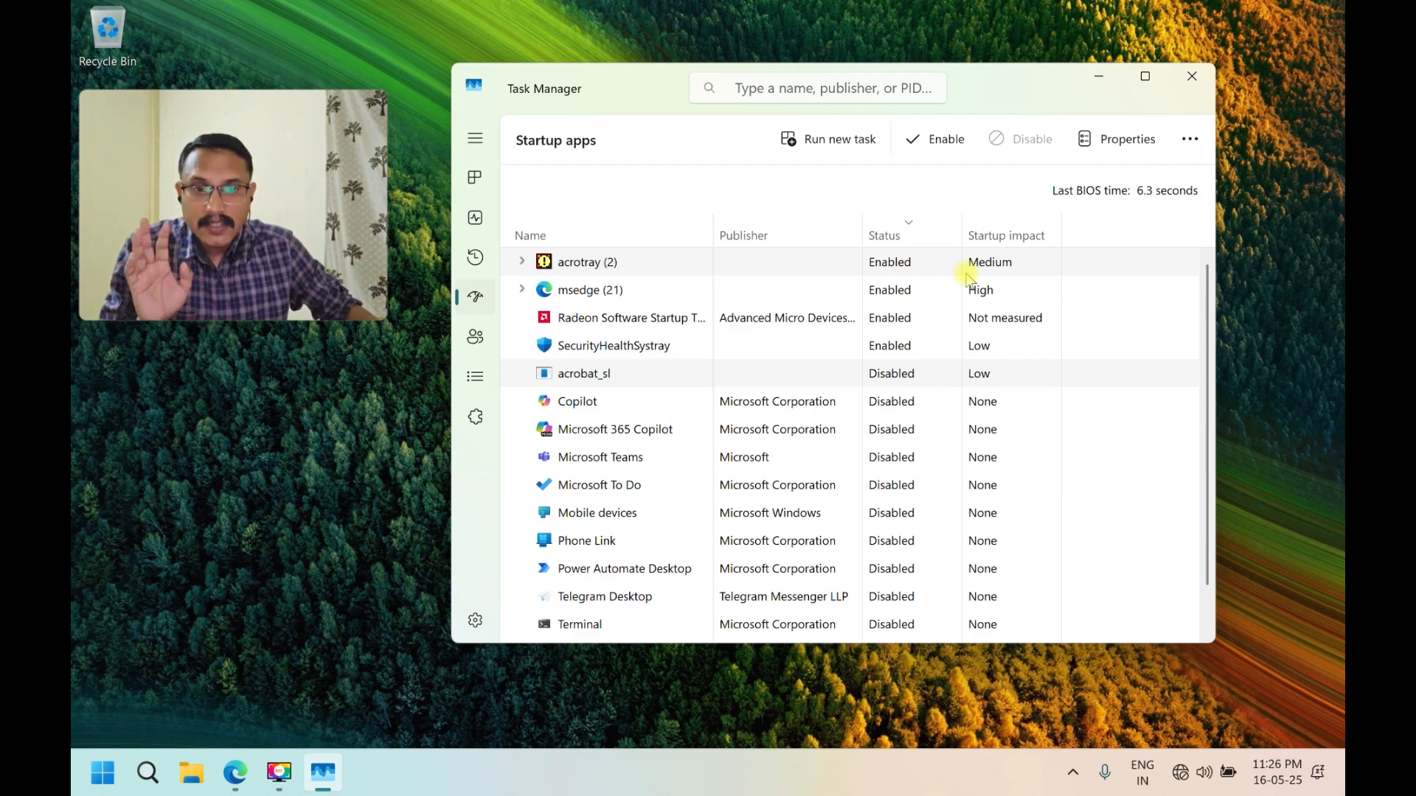
right_click(928, 263)
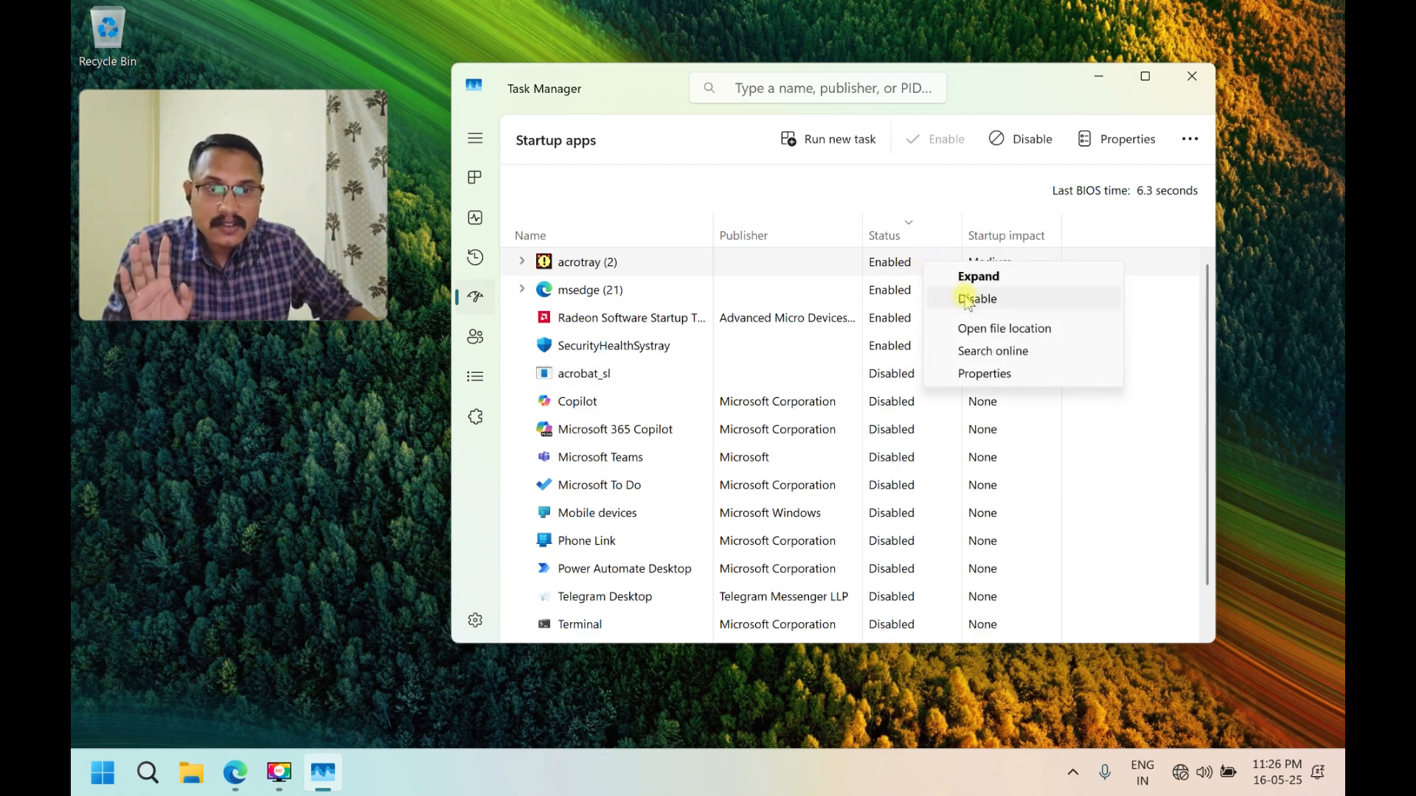
click(968, 300)
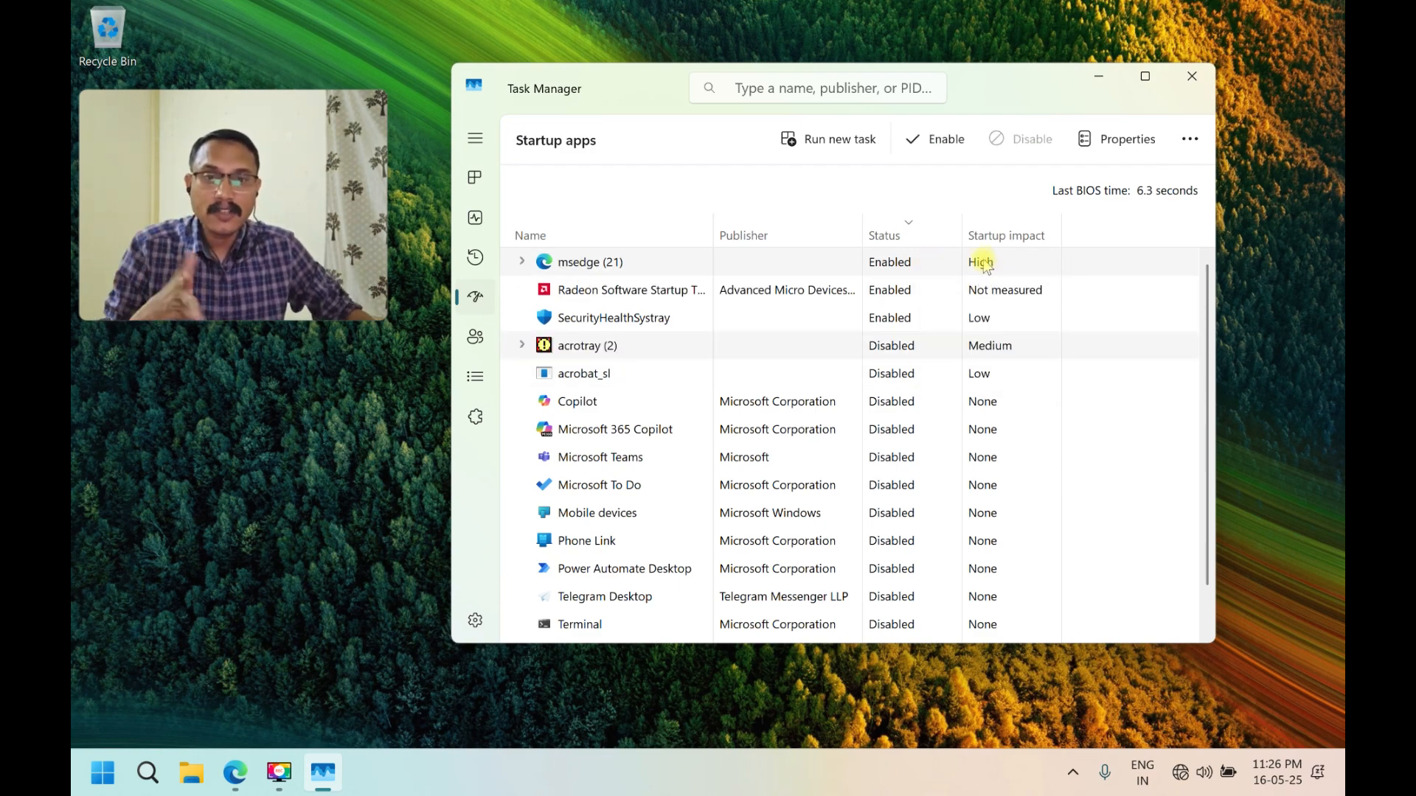
Disable msedge and the Radeon Software startup task in the startup apps.
right_click(897, 269)
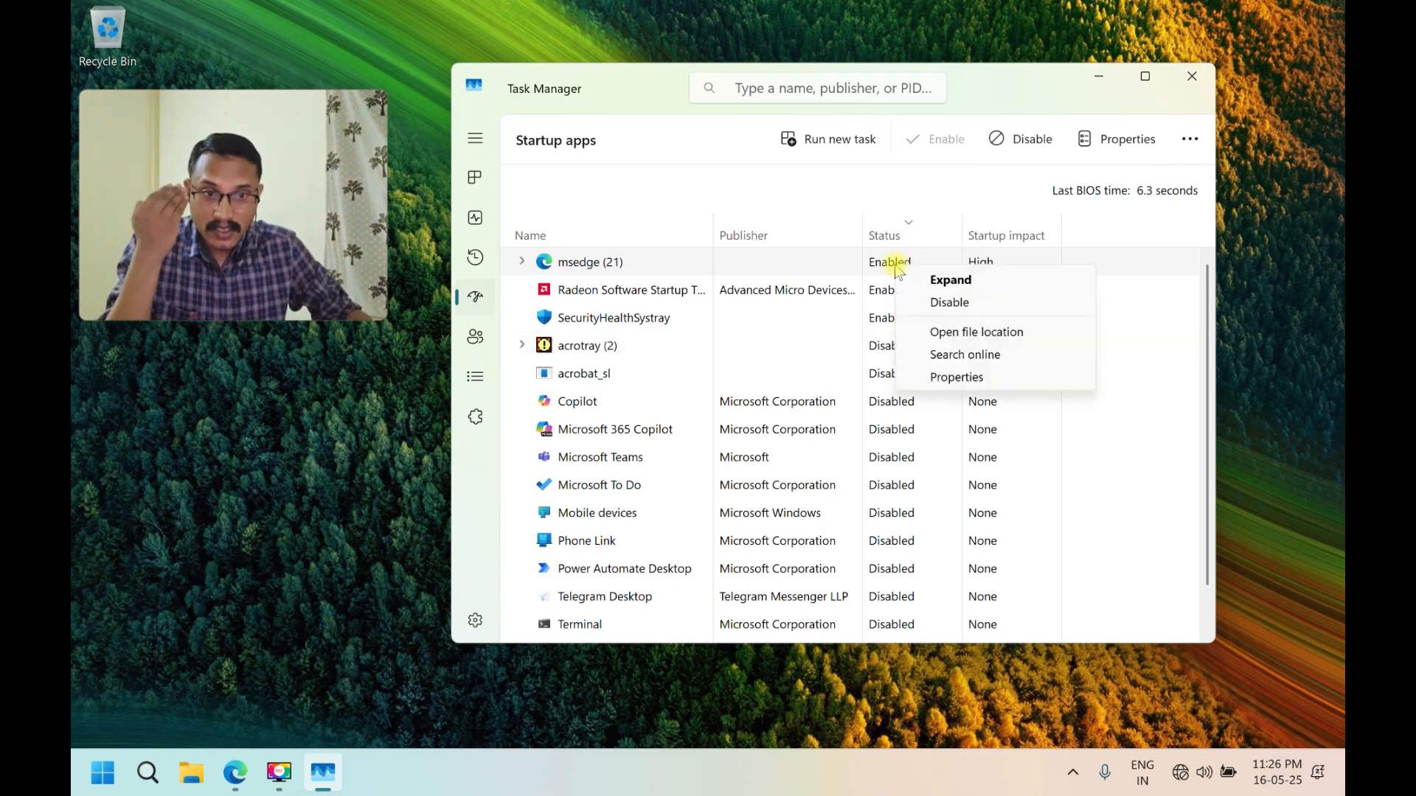
click(949, 304)
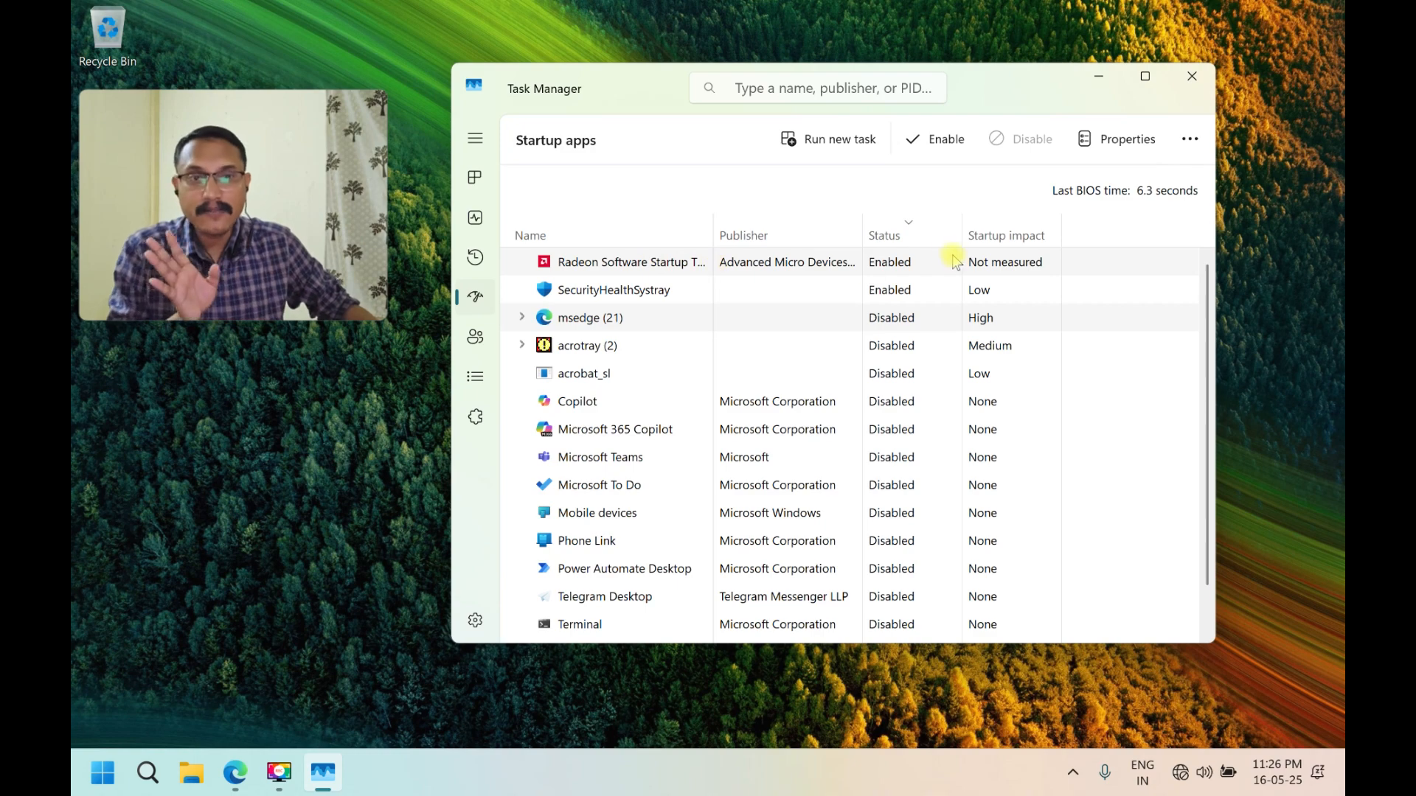
right_click(927, 268)
click(963, 281)
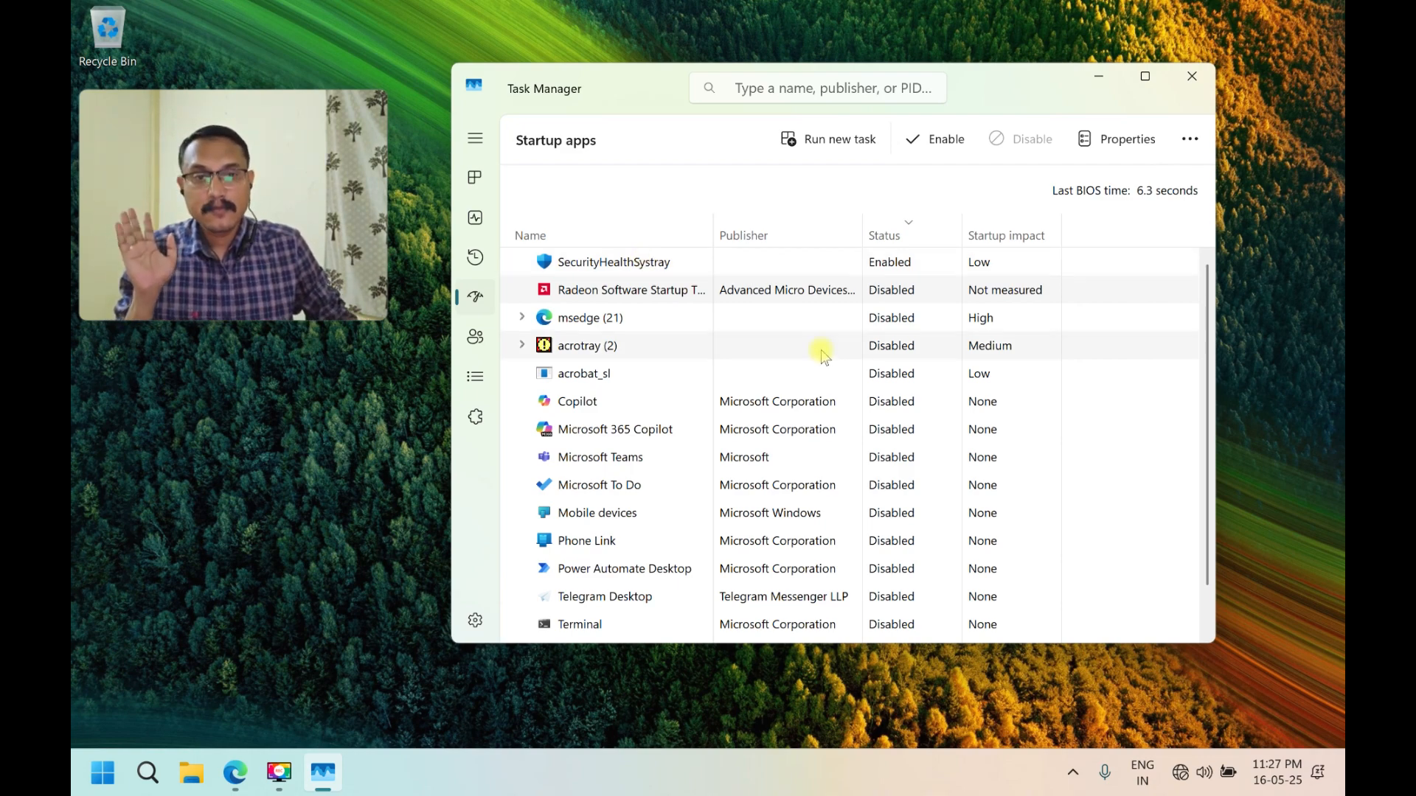
Reverse the status sorting of the startup apps and back, and look through the list for apps still enabled.
click(911, 235)
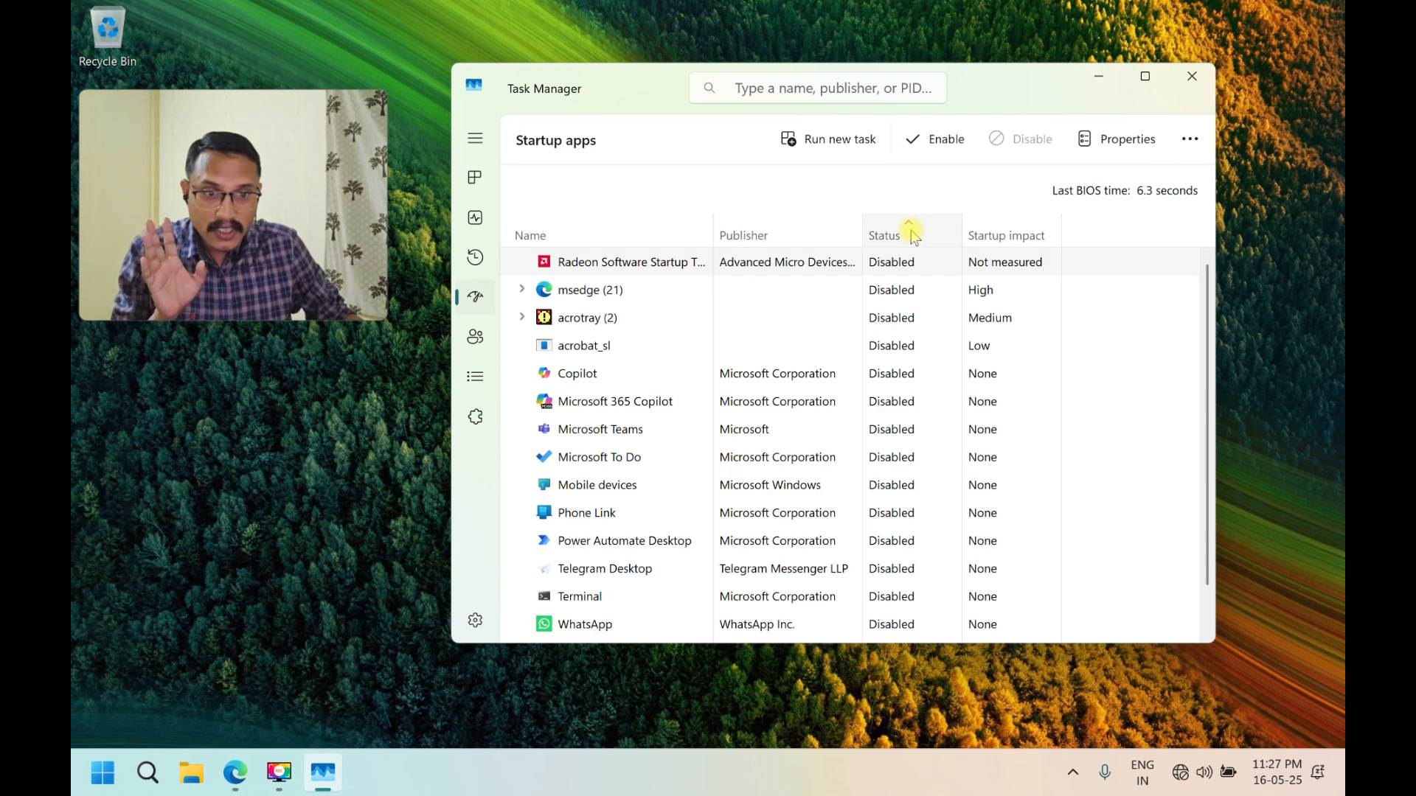
click(911, 234)
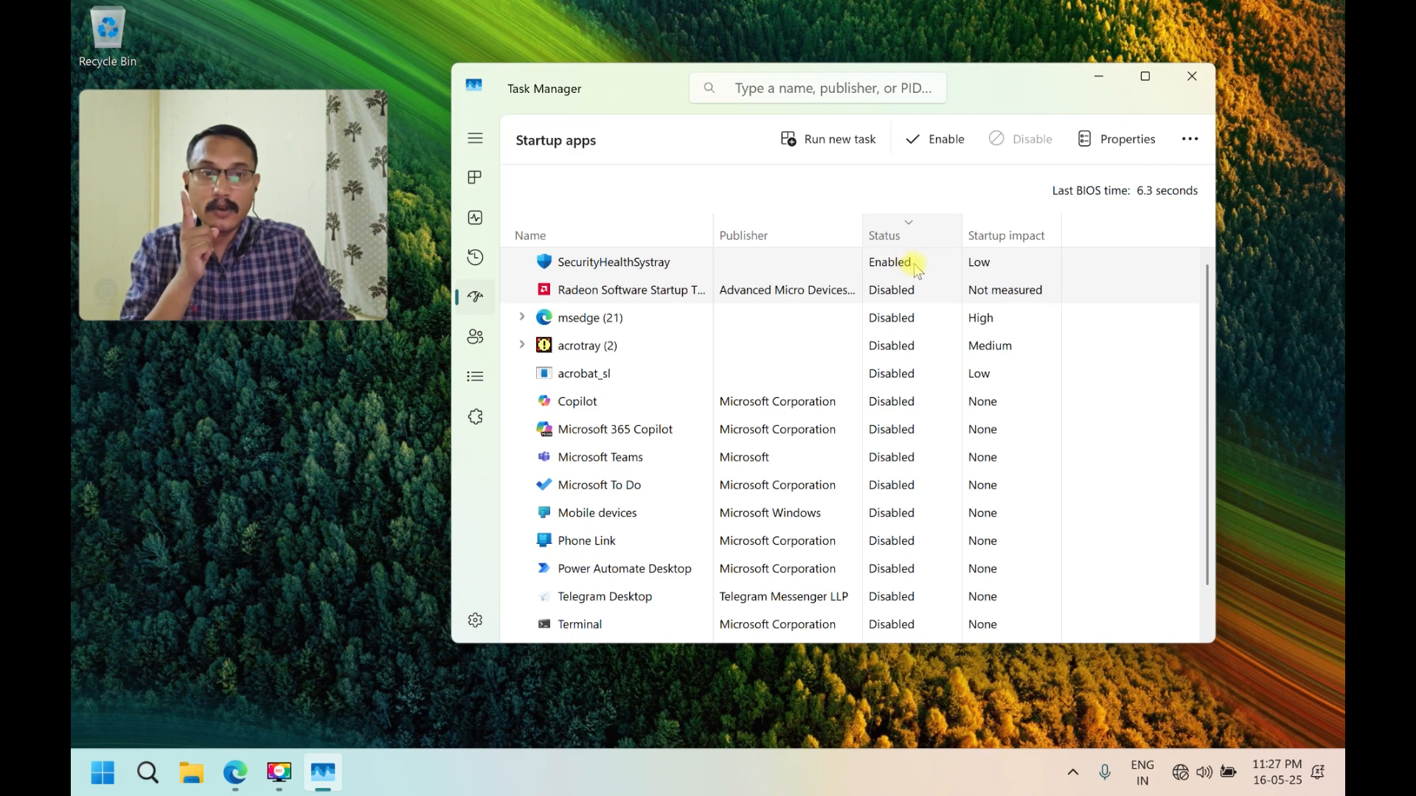
scroll(927, 331, down, 1)
scroll(927, 333, down, 1)
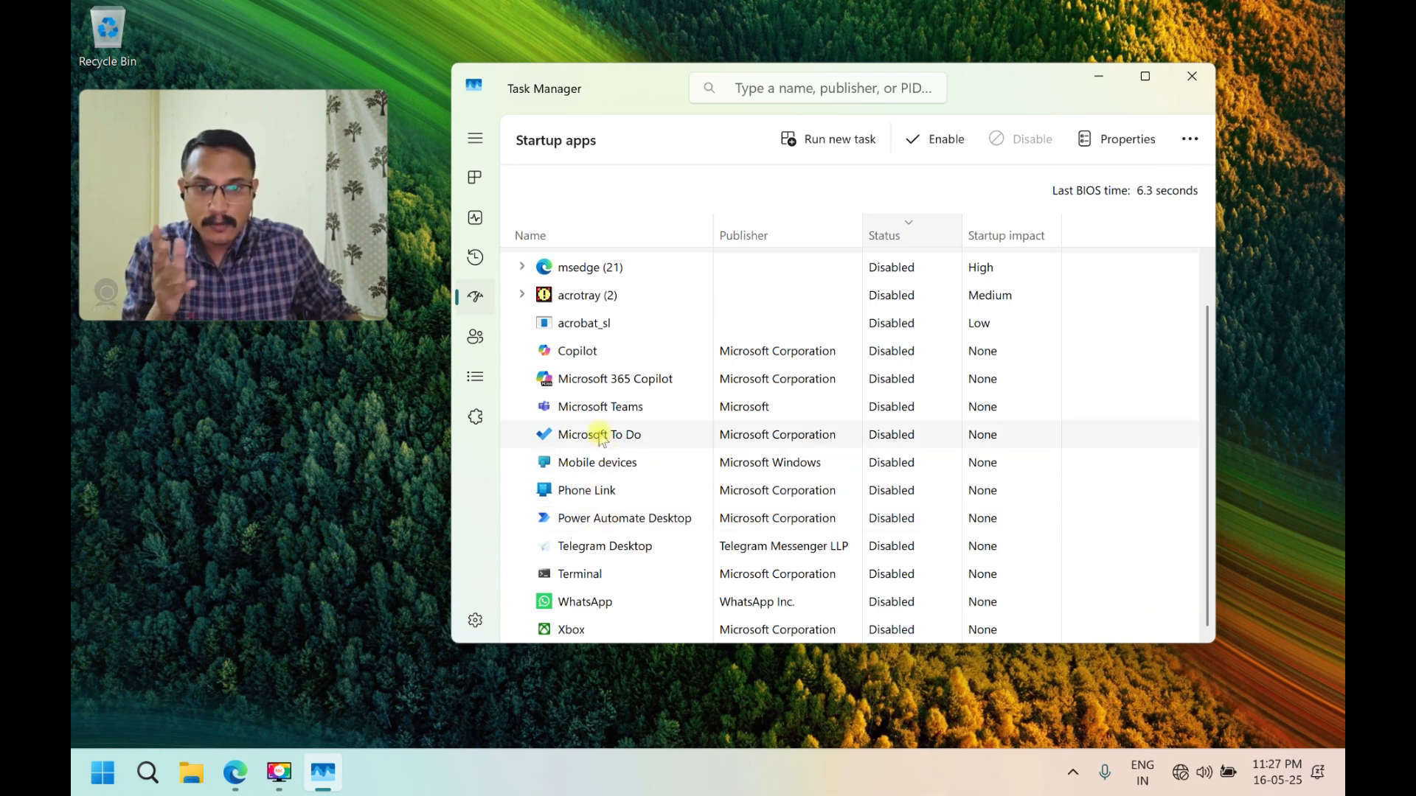
scroll(599, 436, up, 2)
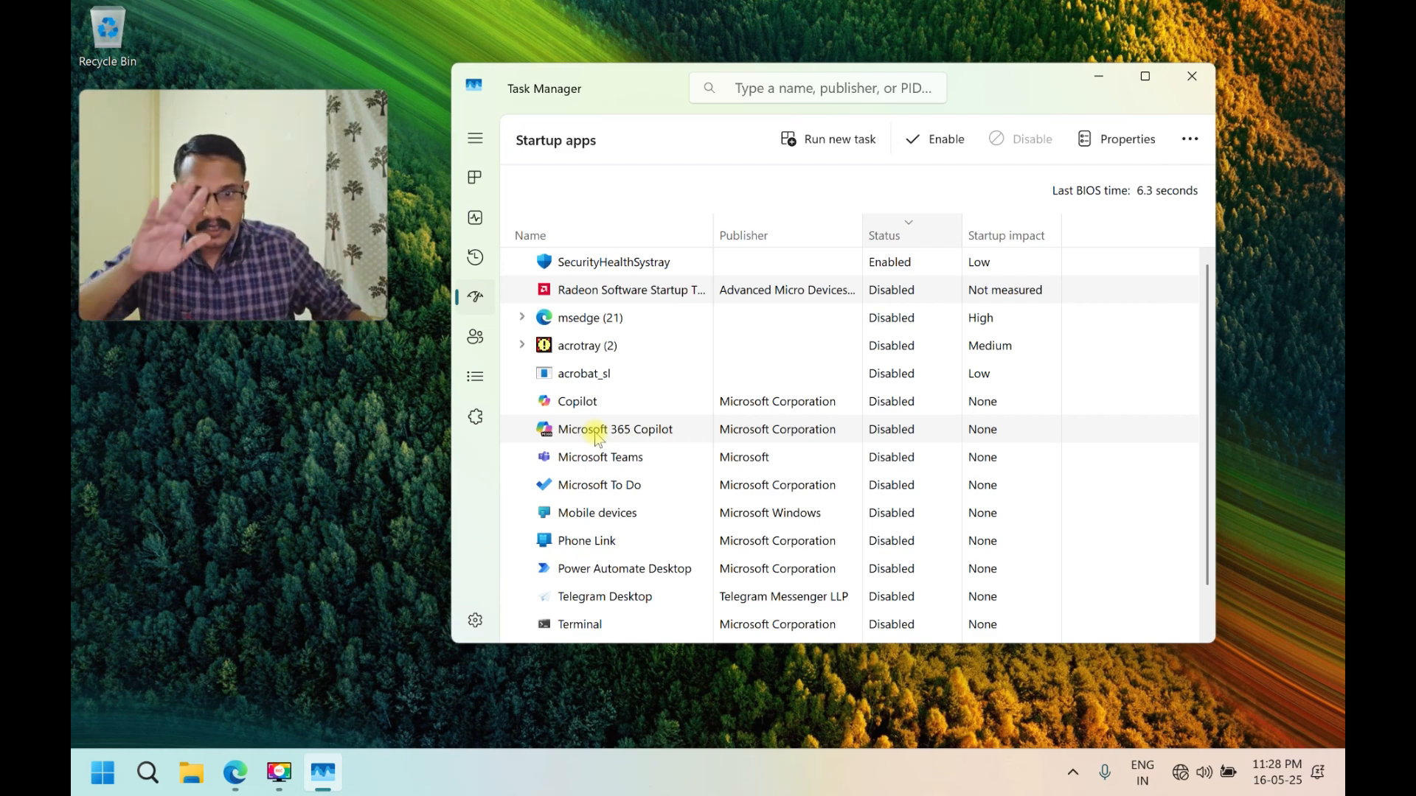
Look at the Users and Processes pages of Task Manager and close it.
click(475, 337)
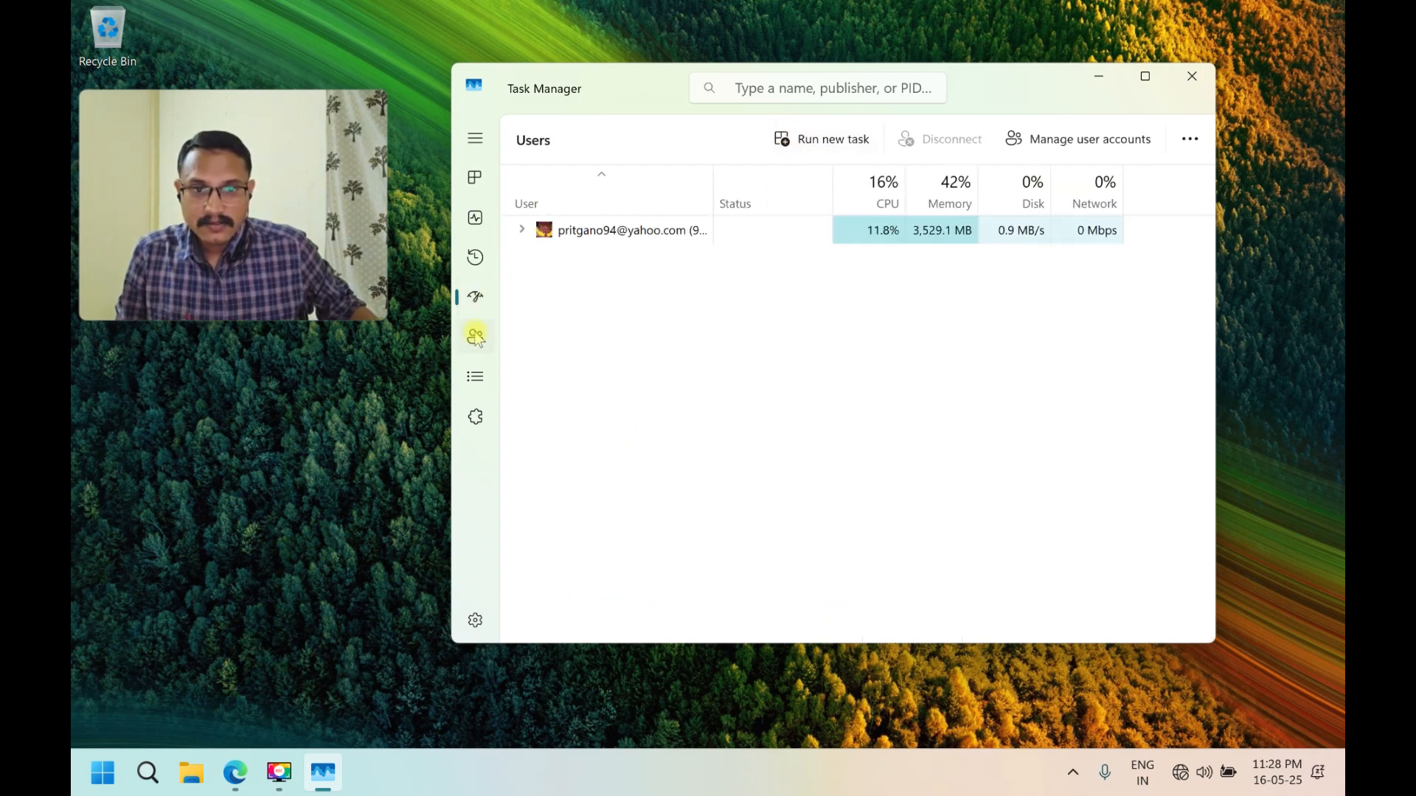
click(492, 177)
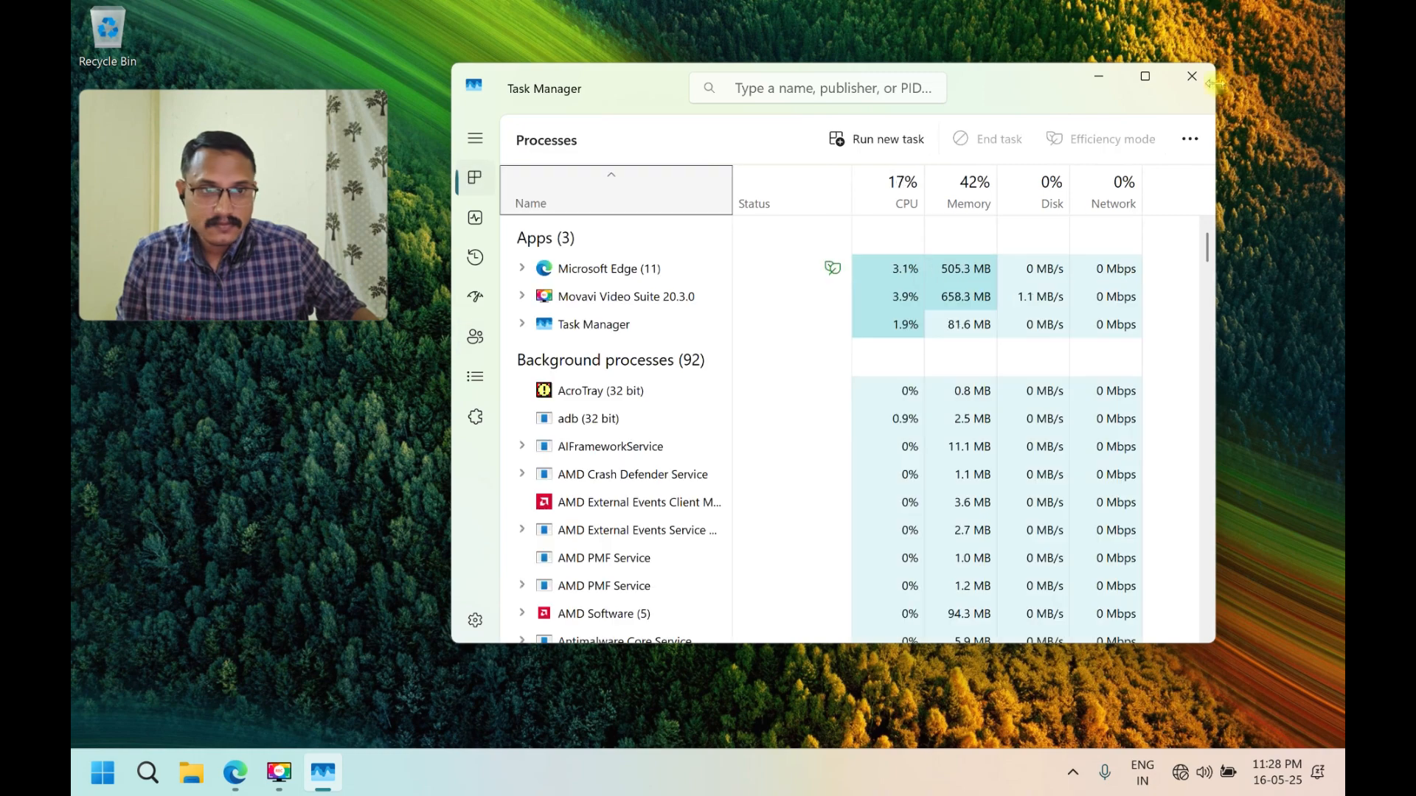
click(1191, 76)
Refresh the desktop three times.
right_click(793, 219)
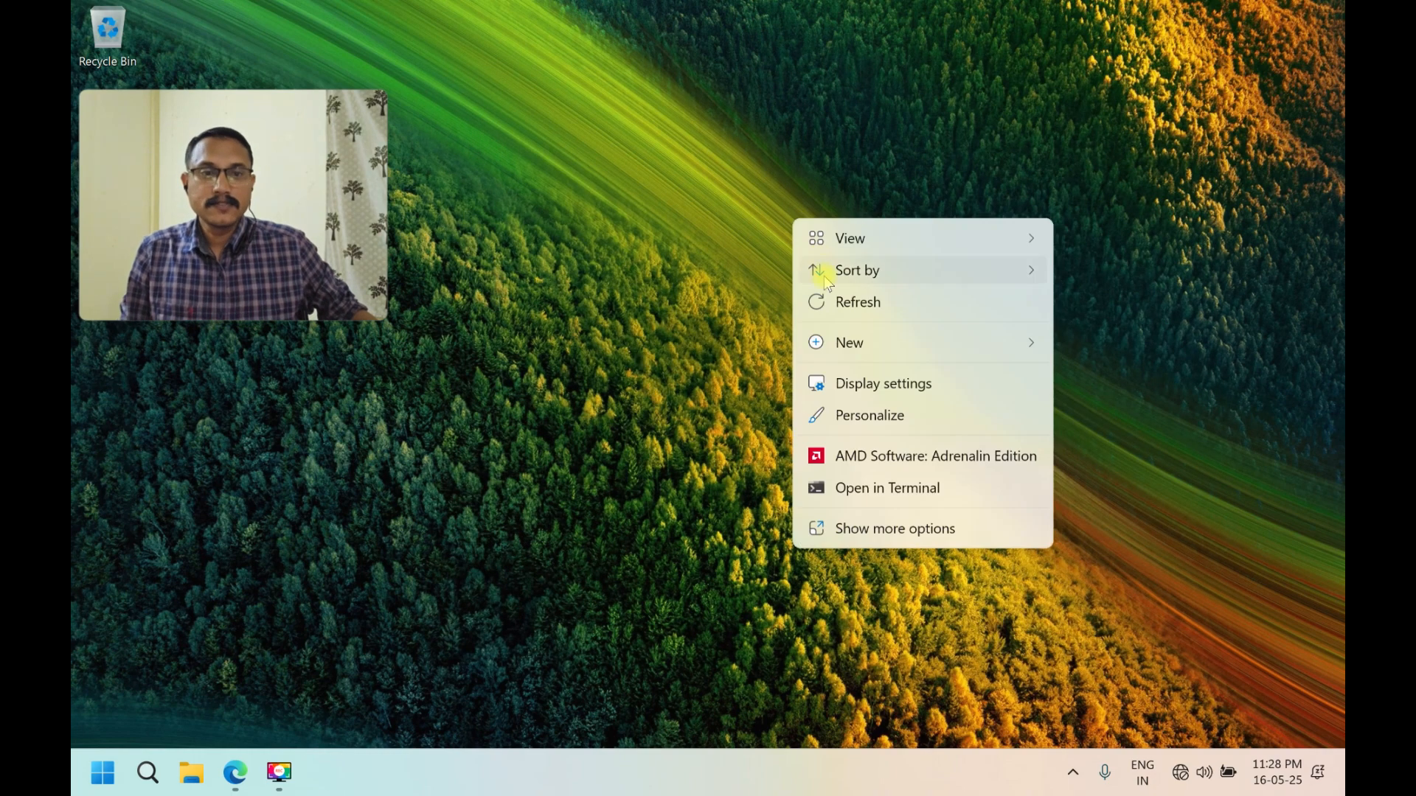
click(818, 300)
right_click(782, 159)
click(816, 238)
right_click(783, 111)
click(822, 197)
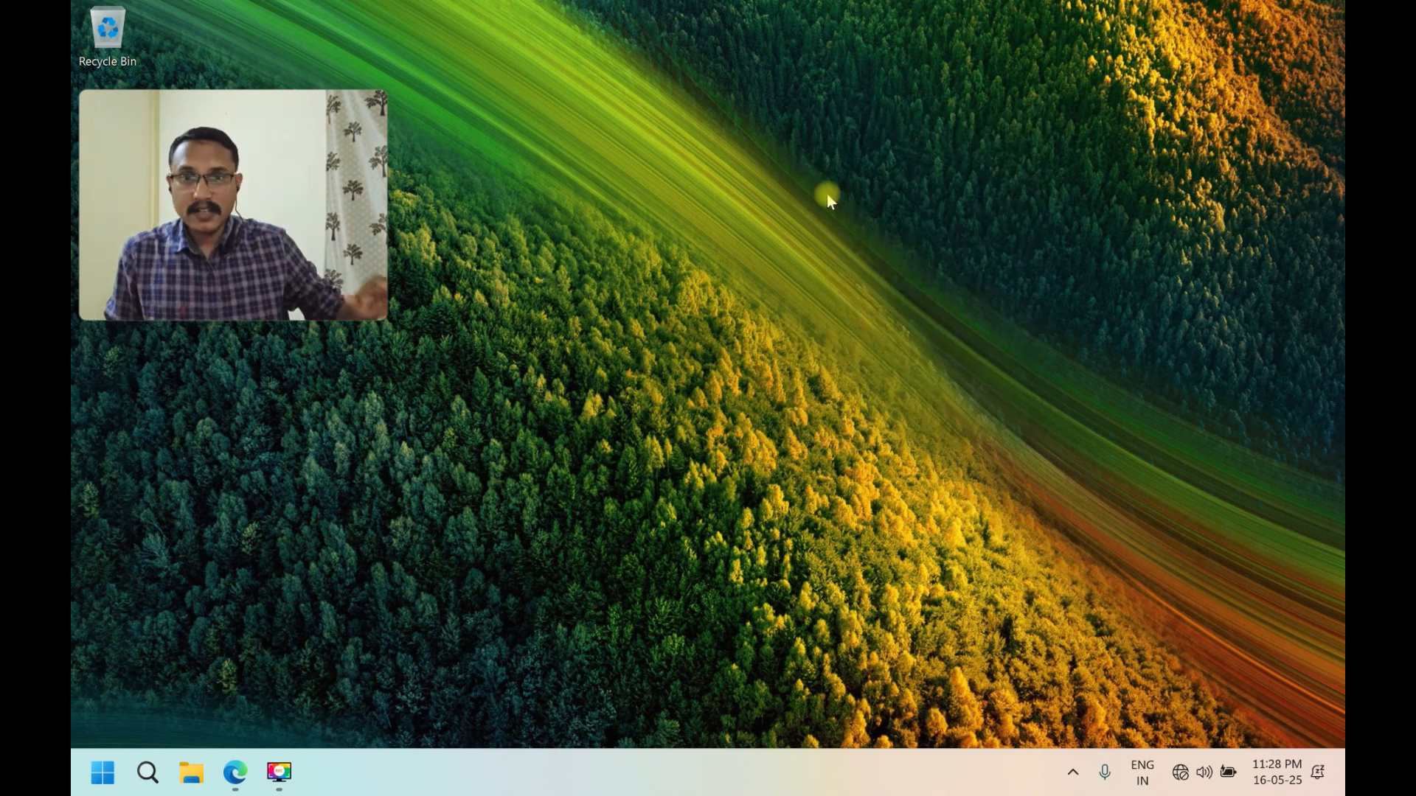
drag(386, 319, 545, 413)
drag(604, 449, 856, 672)
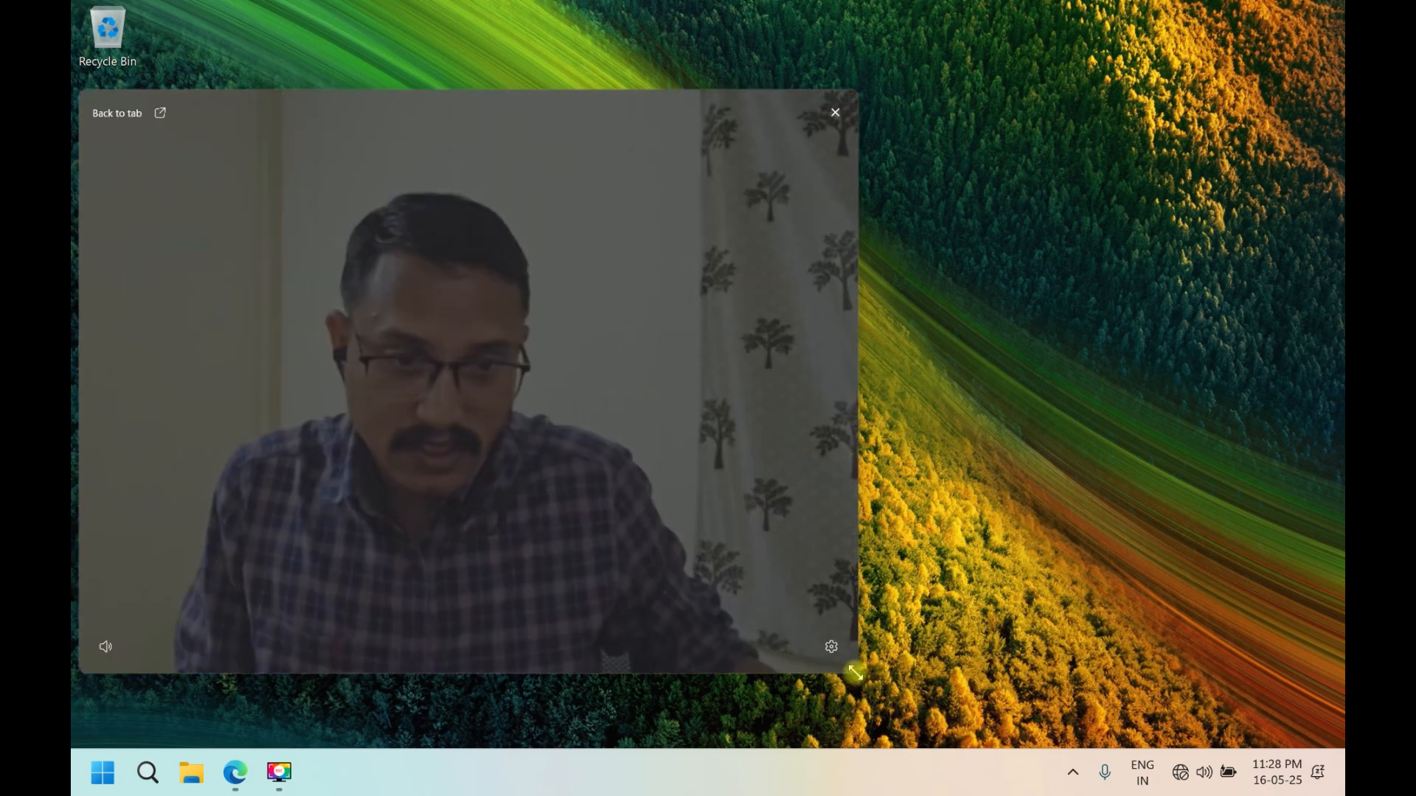
drag(859, 672, 364, 303)
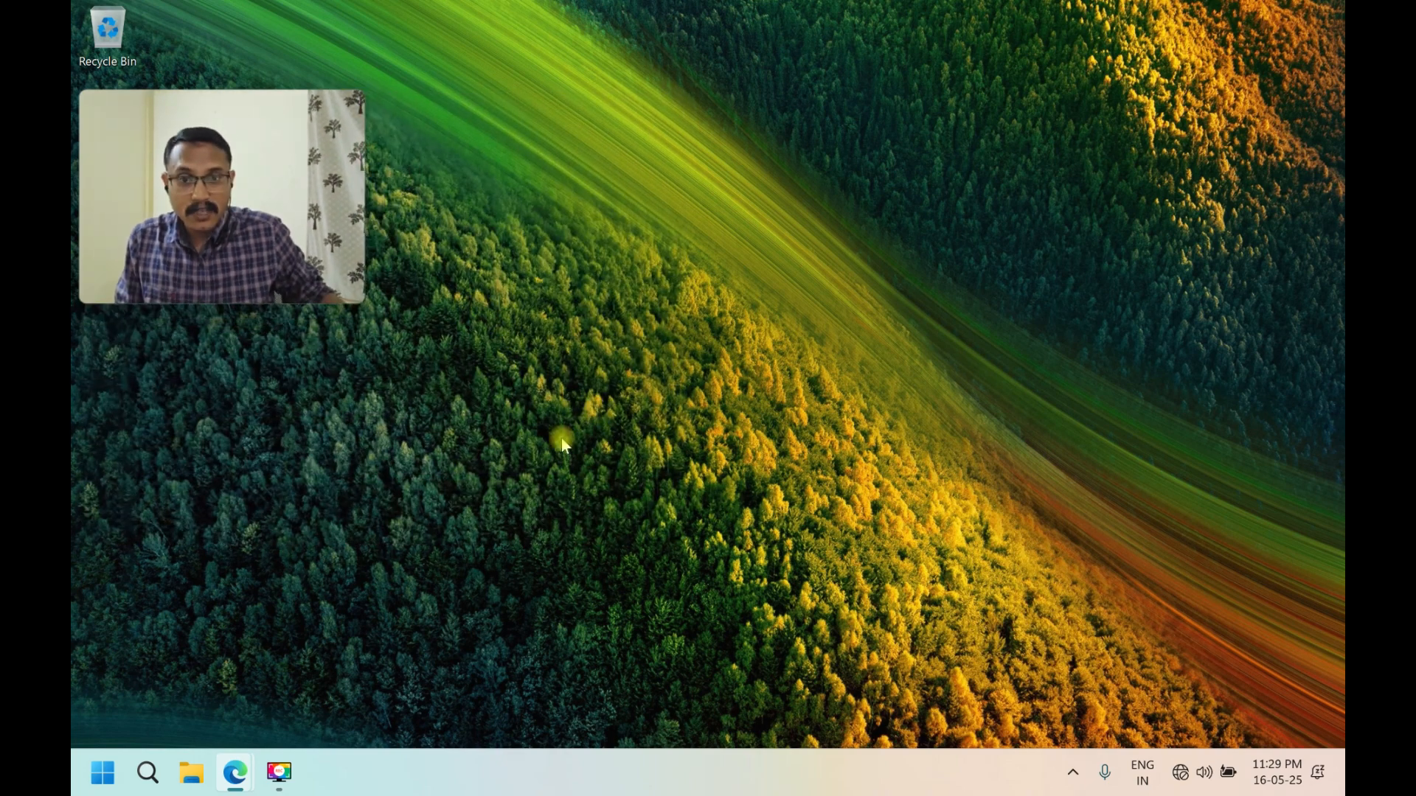
Check where the Start menu opens, close it, and move the webcam window to the desktop's opposite side and enlarge it.
click(95, 779)
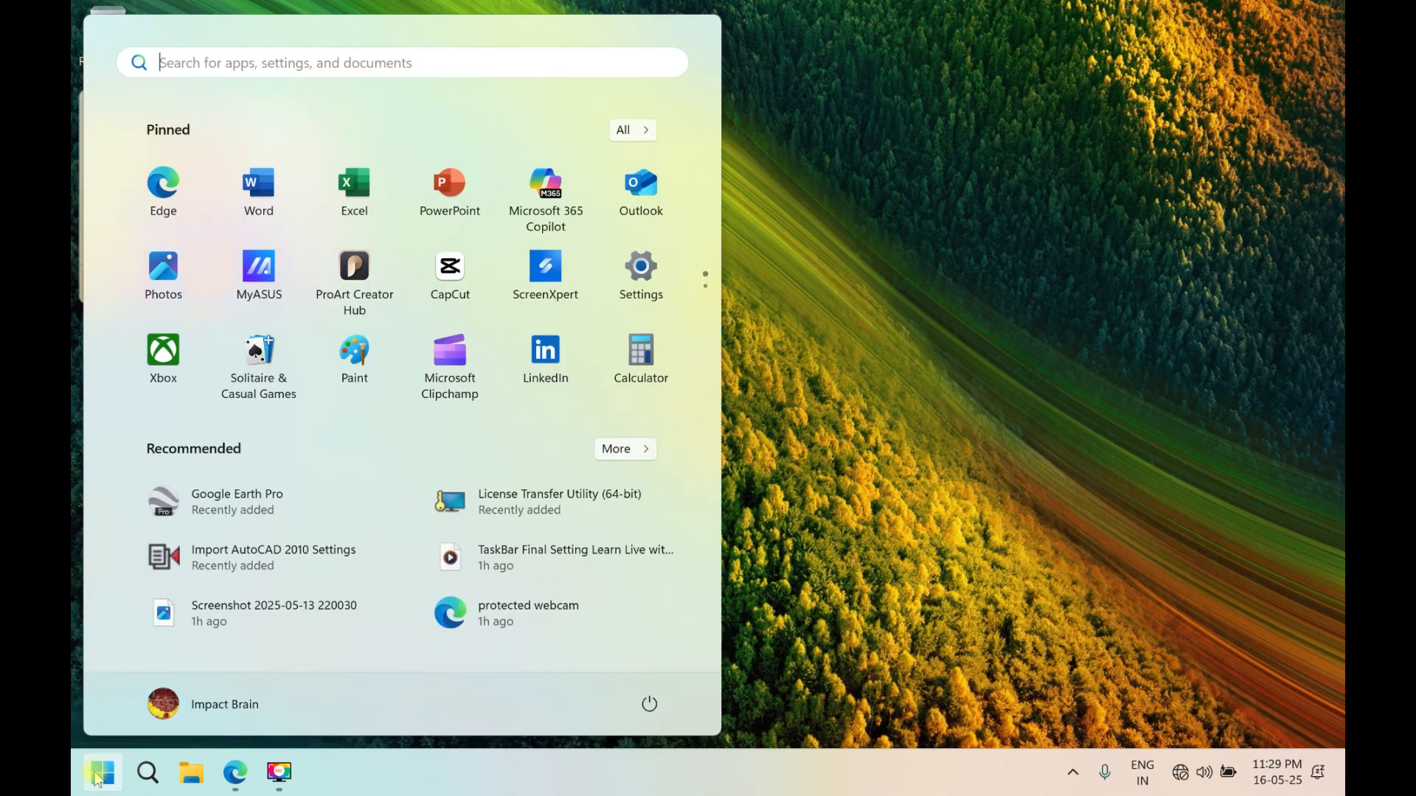
click(827, 394)
drag(248, 179, 1201, 112)
drag(1028, 231, 657, 505)
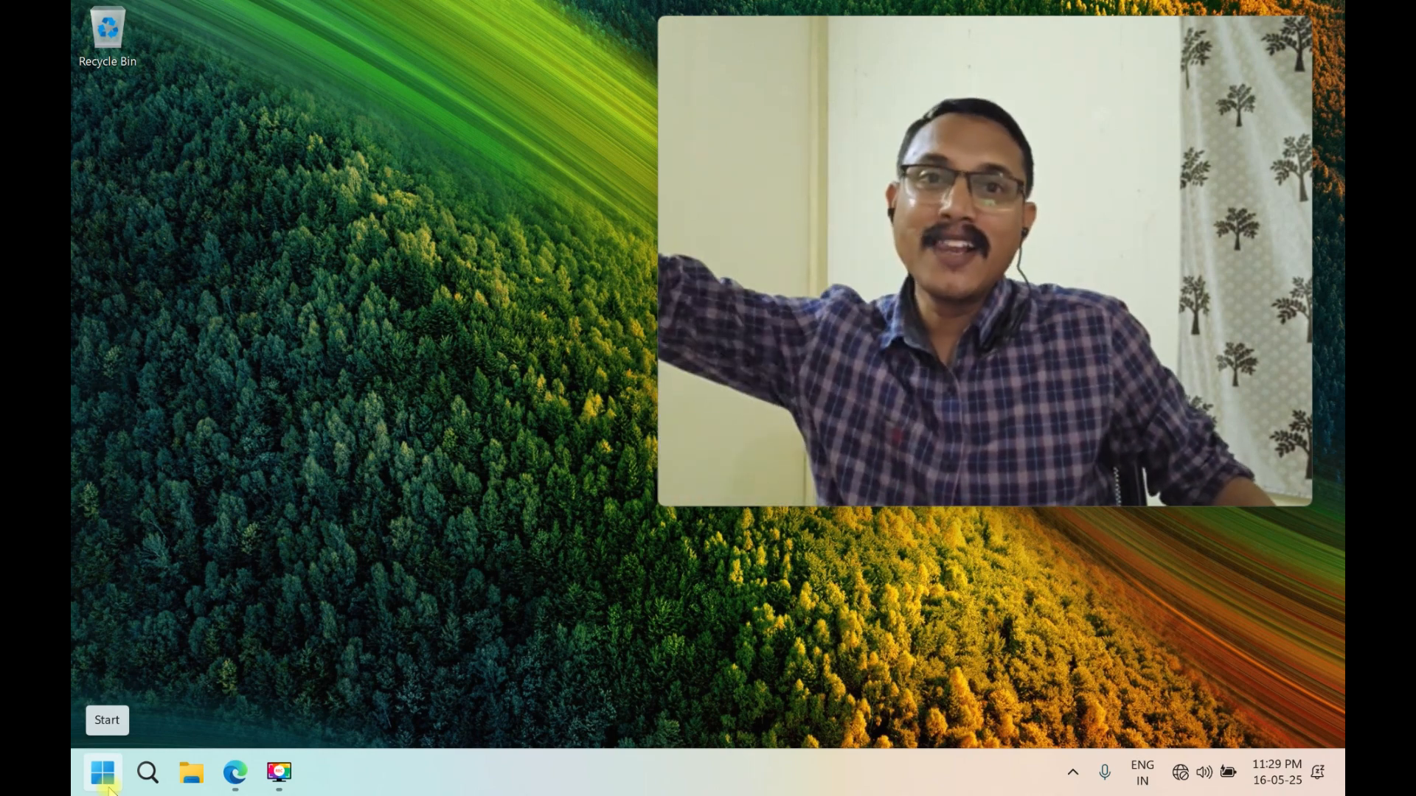
Open the Start menu and unpin Microsoft 365 Copilot and Outlook from it.
click(103, 773)
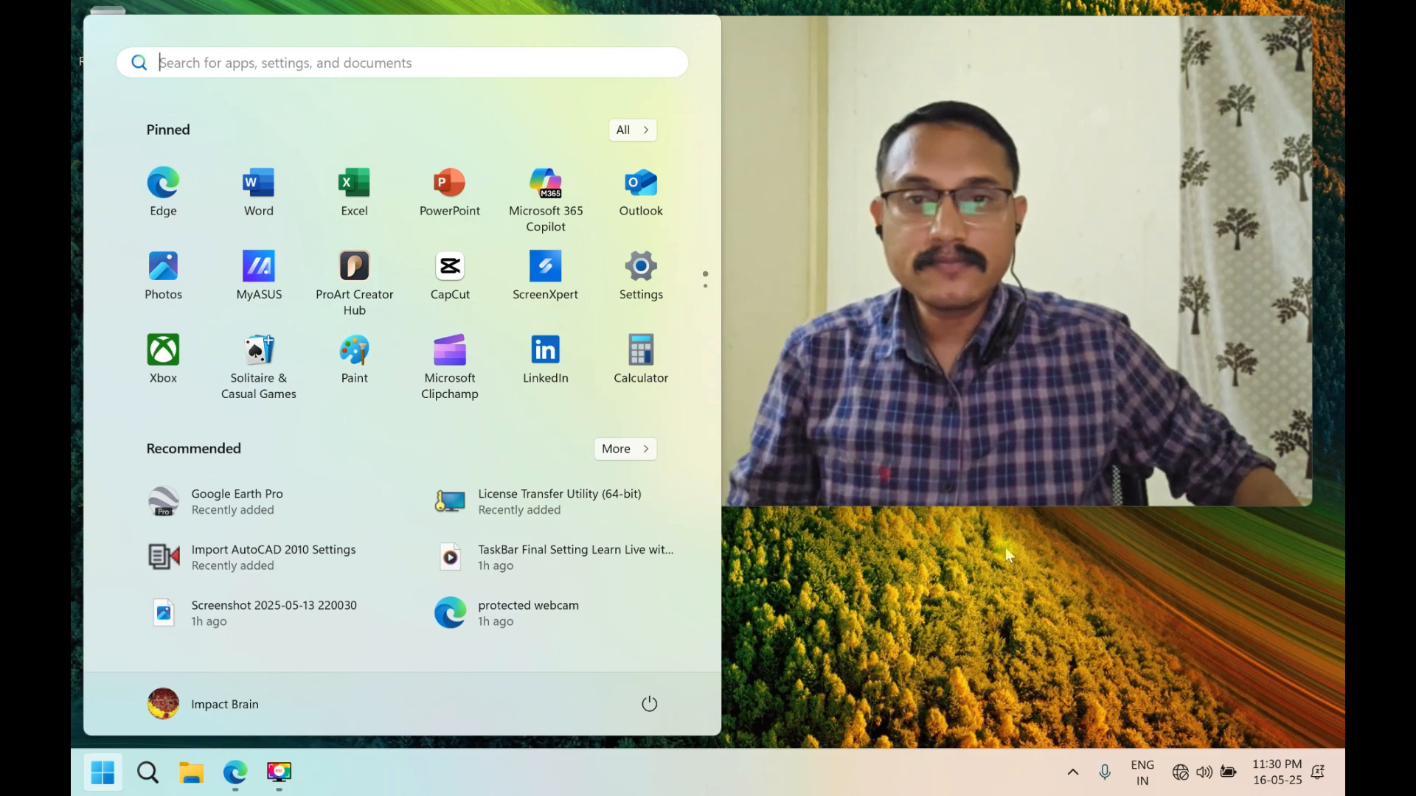
click(1016, 649)
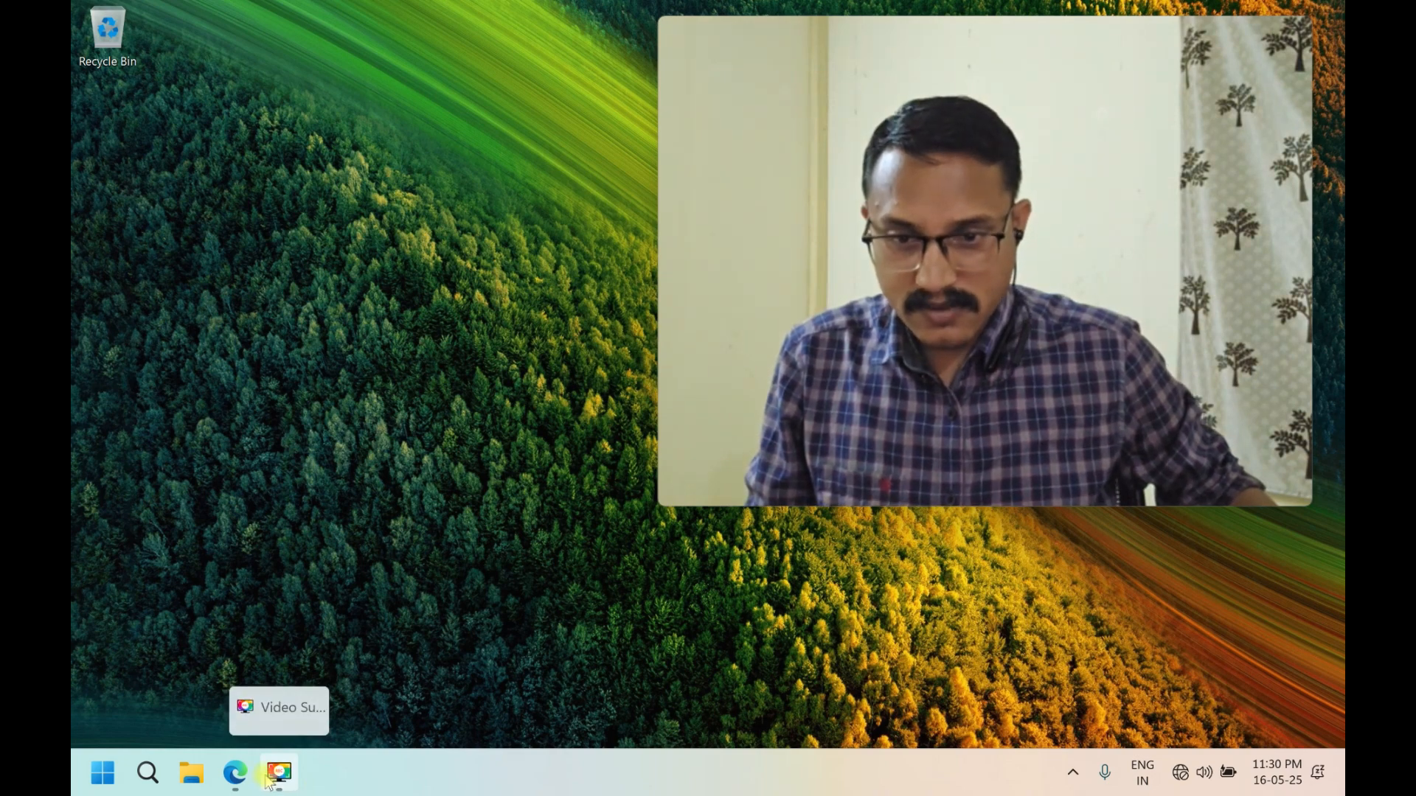
click(103, 772)
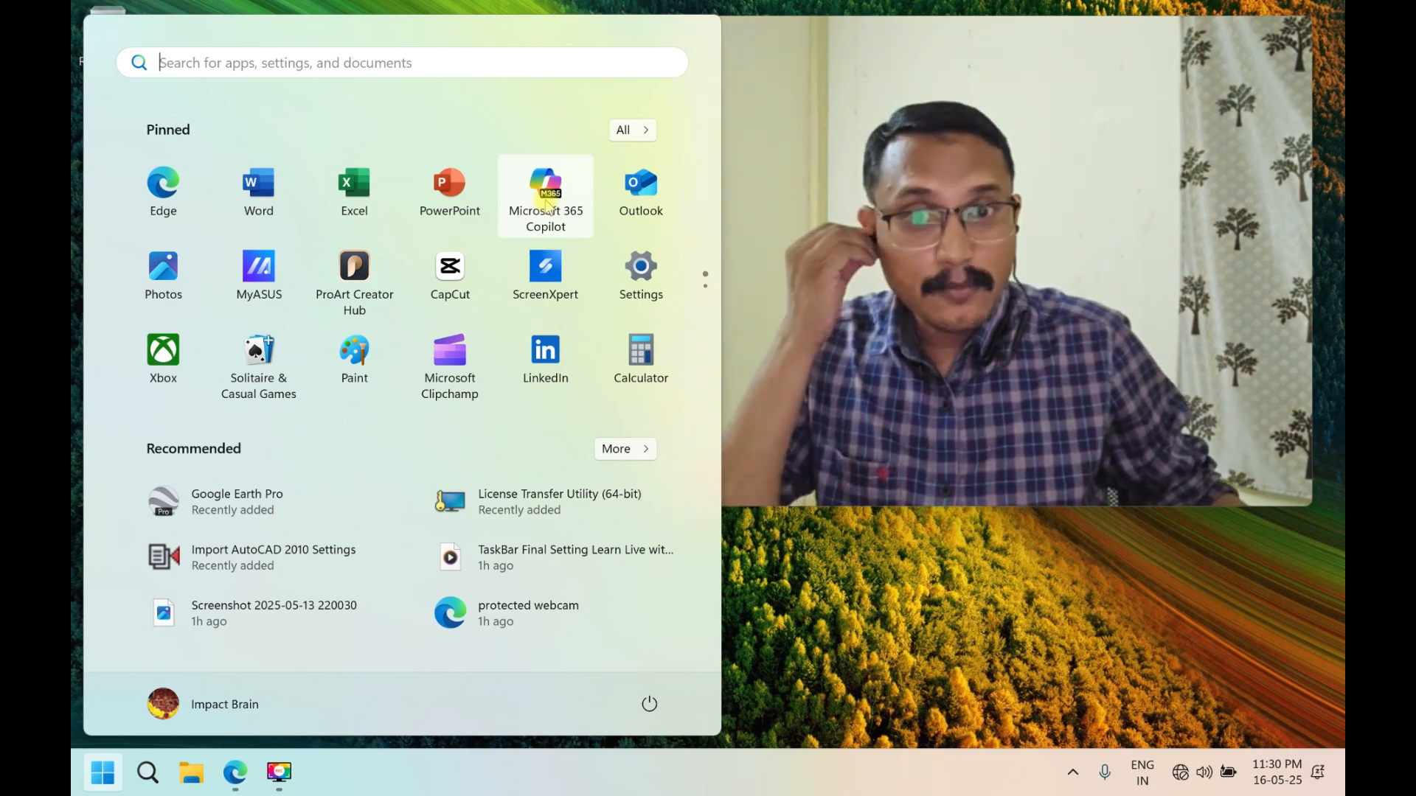
right_click(546, 206)
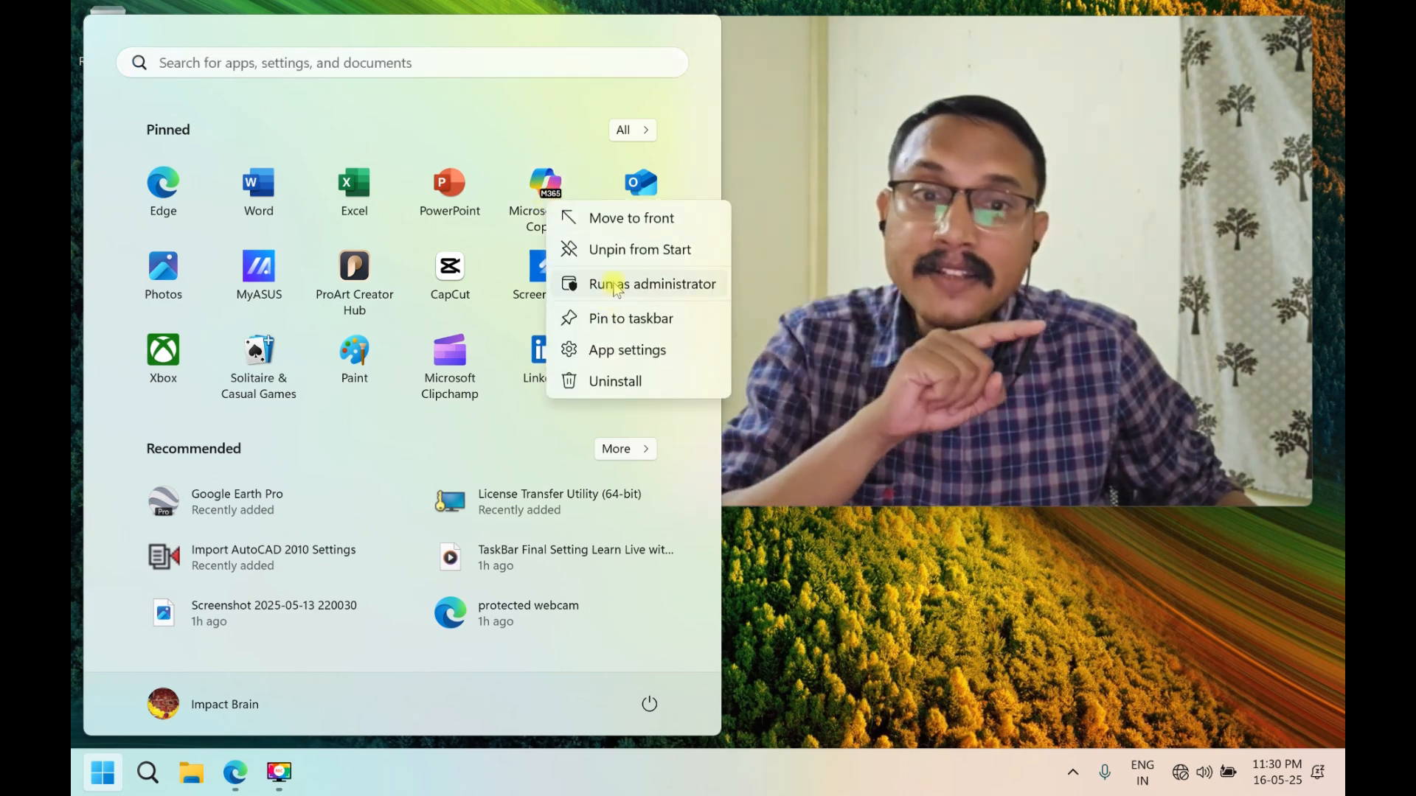
click(632, 250)
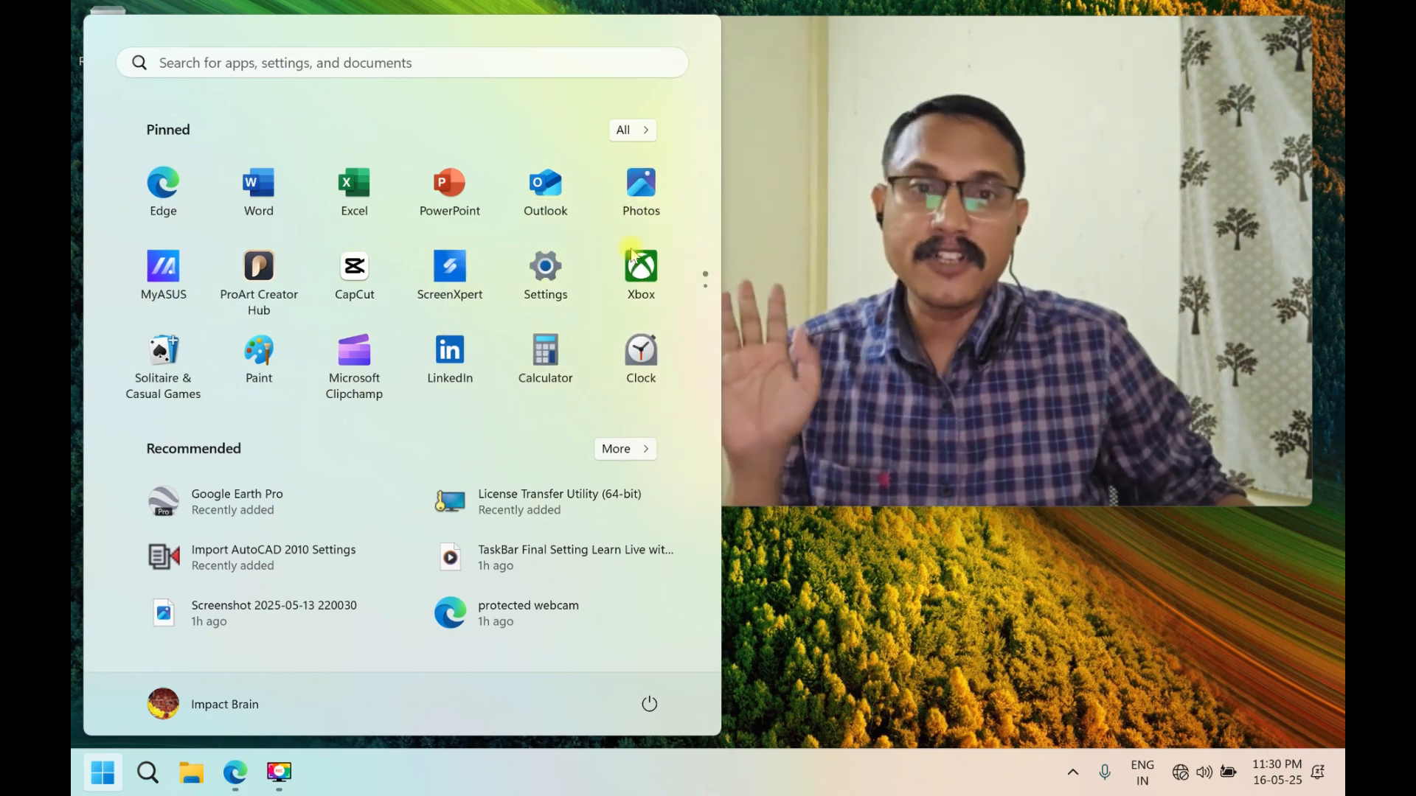
right_click(554, 193)
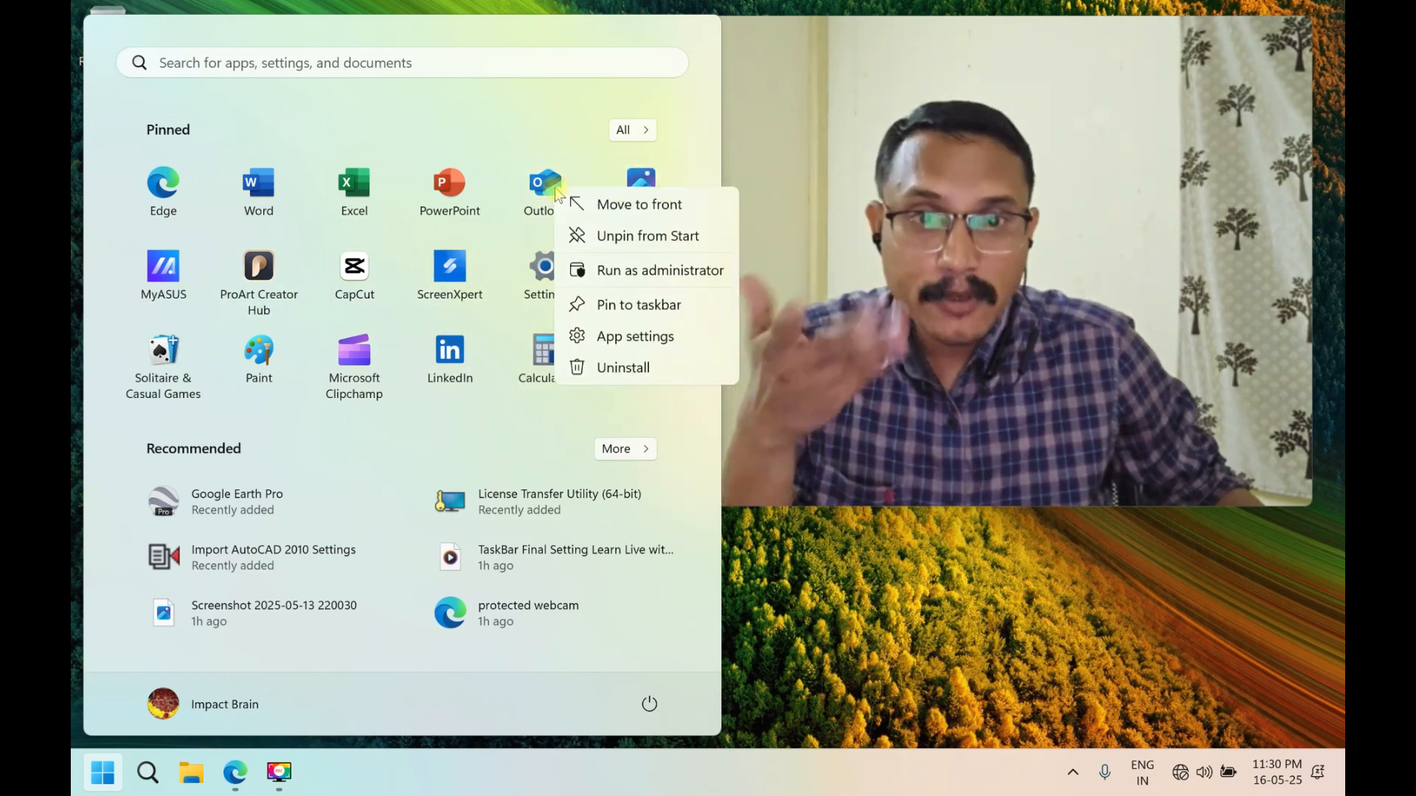
click(605, 234)
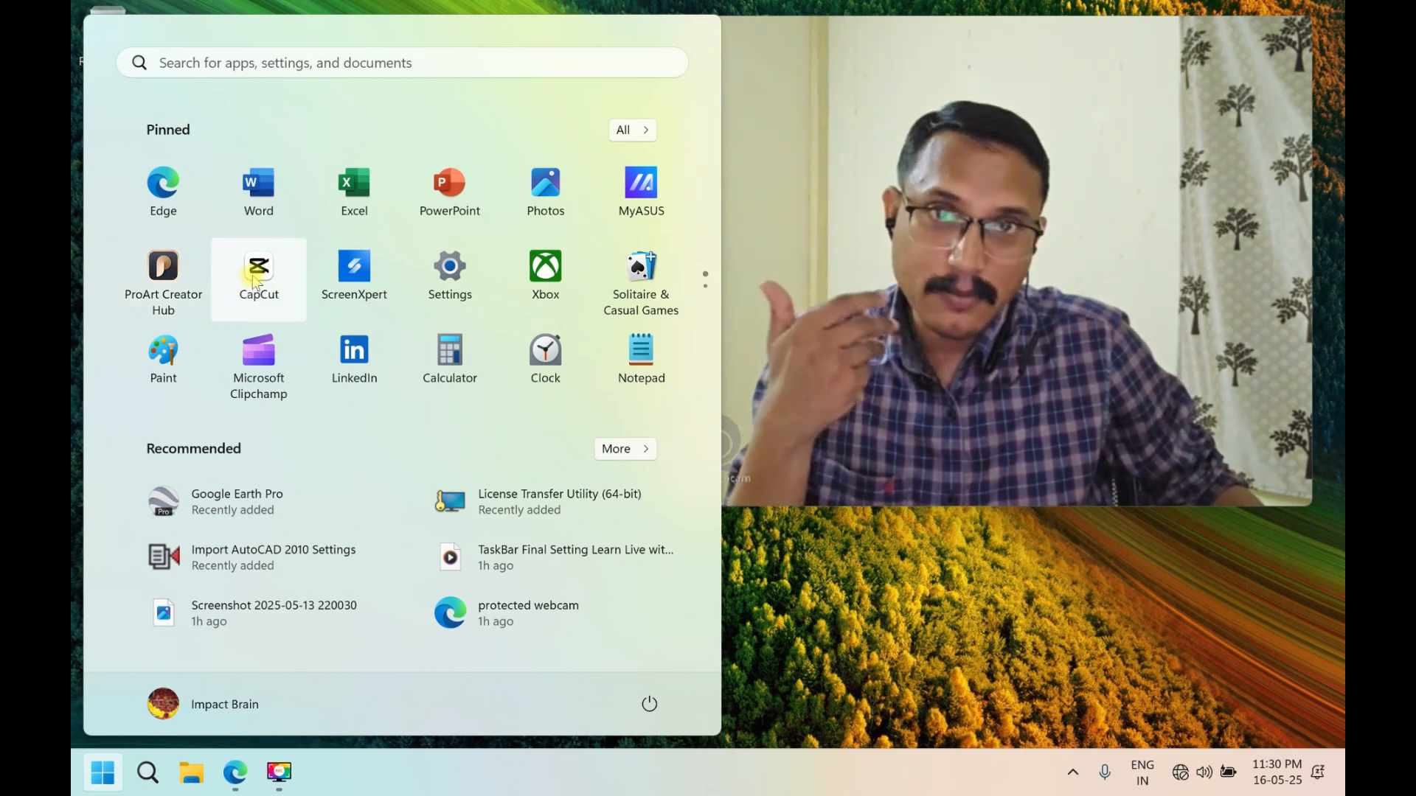
Unpin CapCut, ScreenXpert and Xbox from the Start menu.
right_click(255, 281)
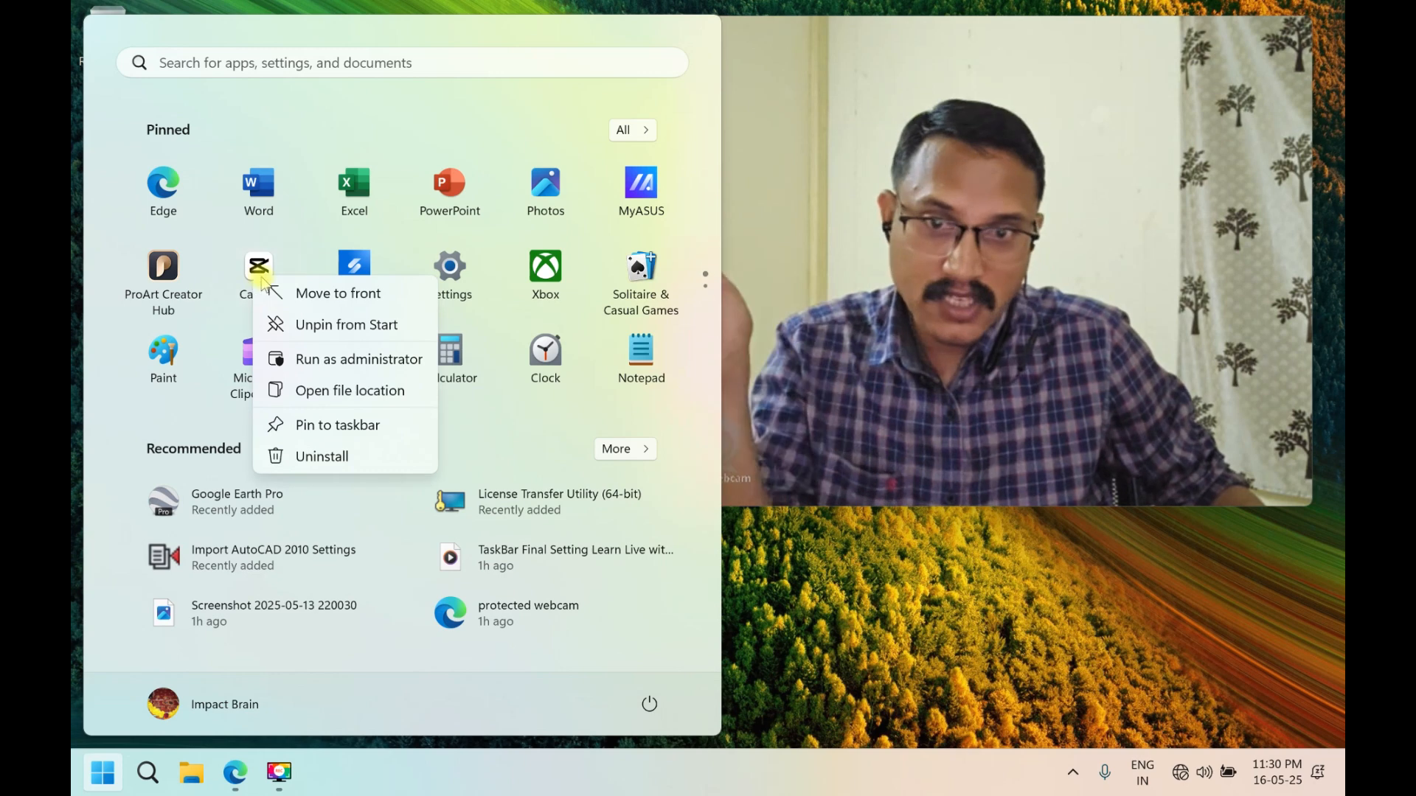
click(332, 326)
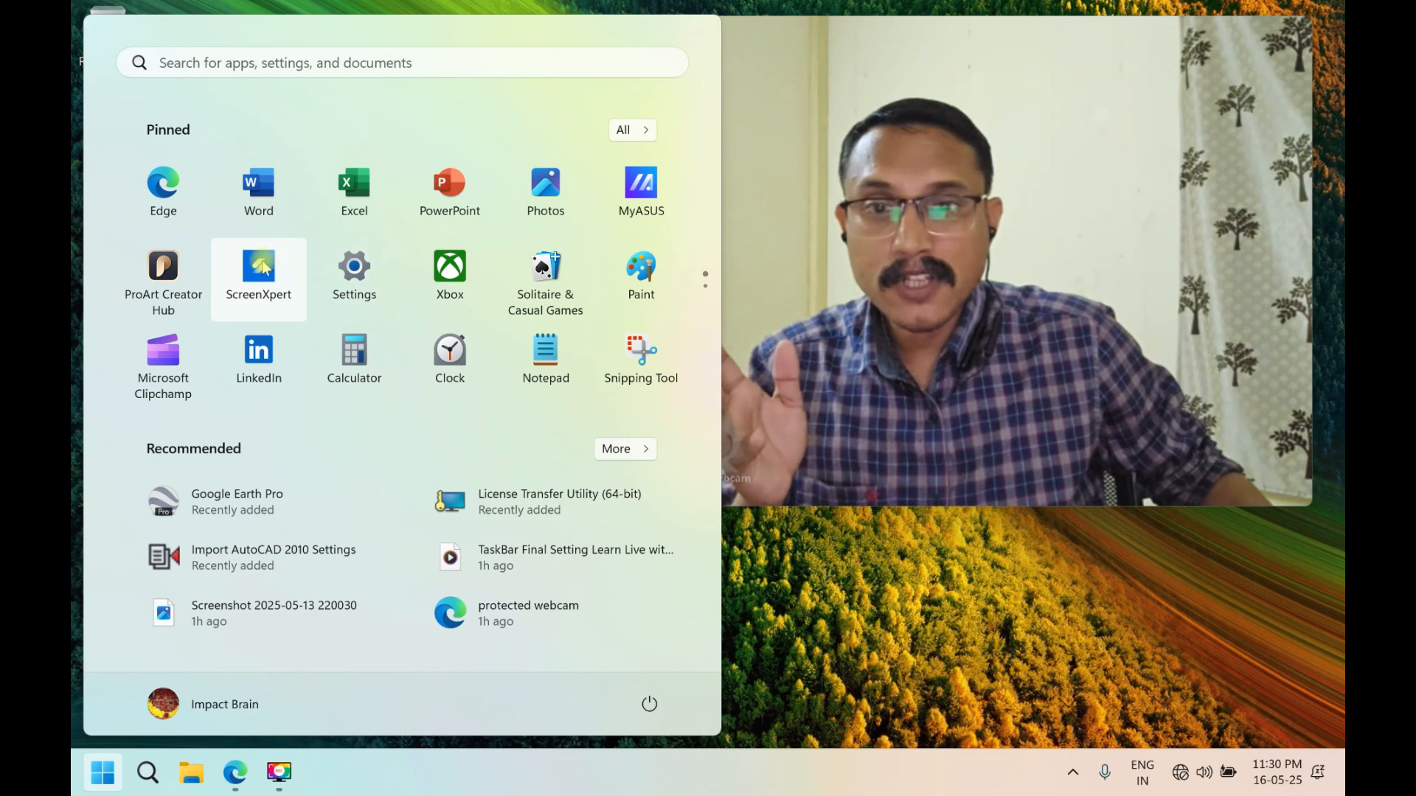
right_click(264, 269)
click(325, 309)
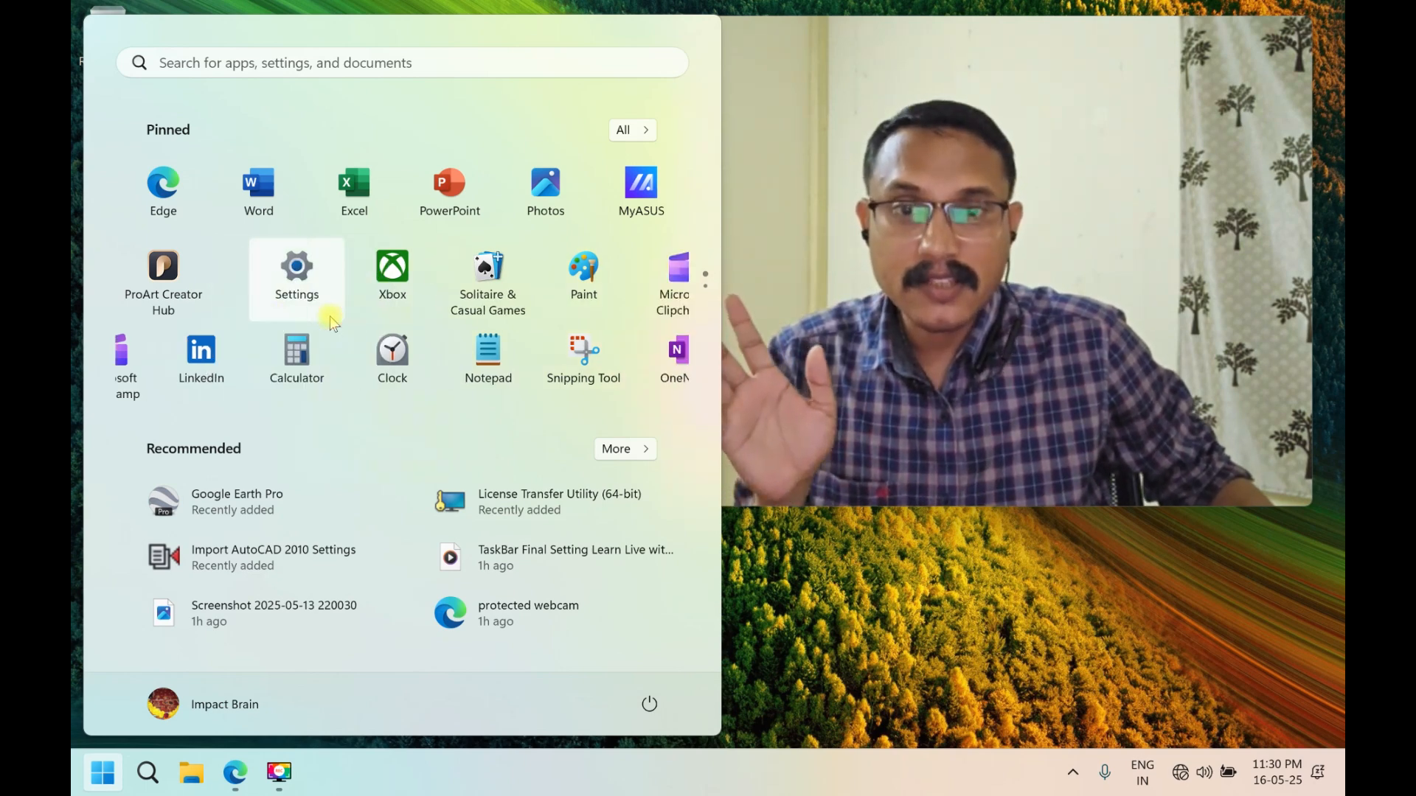
right_click(354, 296)
click(383, 327)
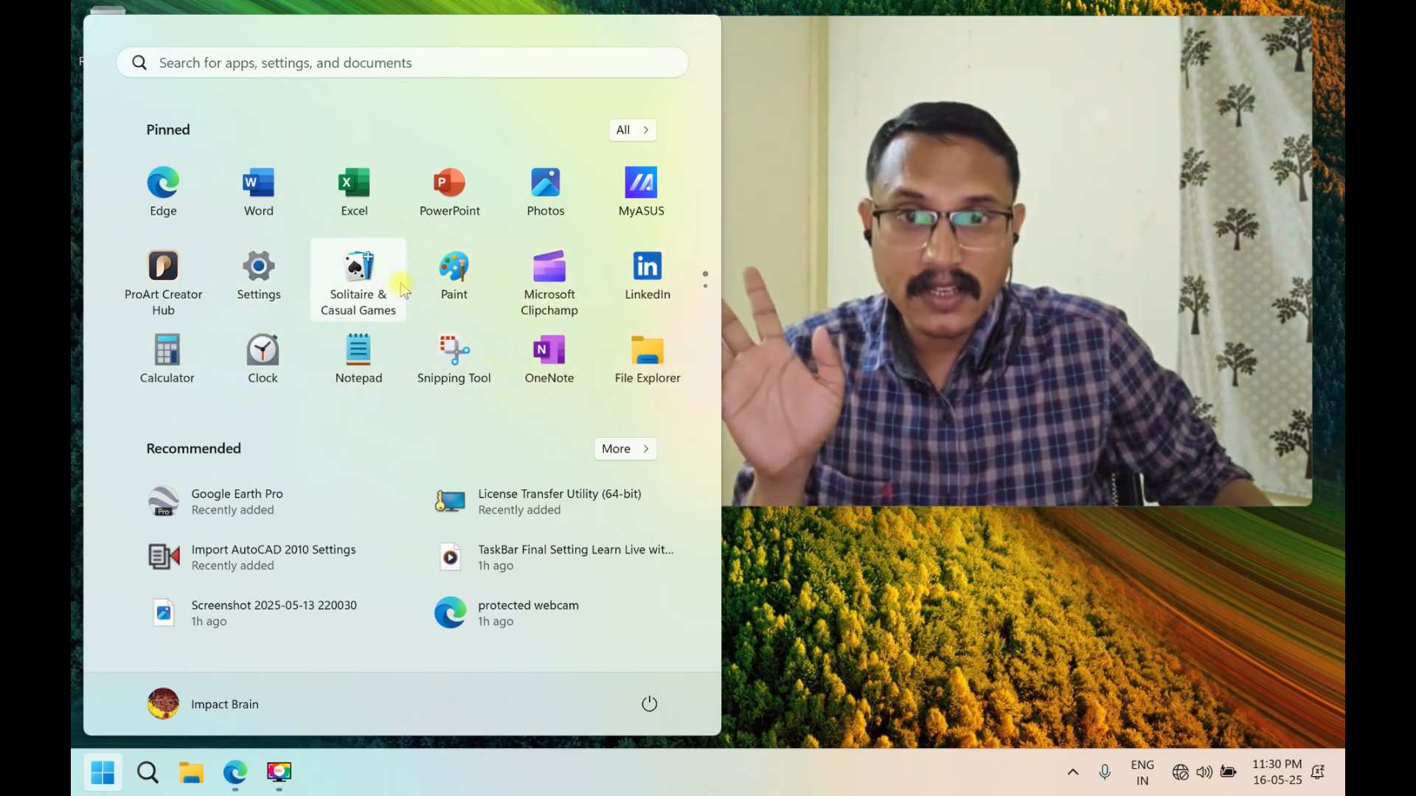
Unpin Solitaire & Casual Games, Microsoft Clipchamp and LinkedIn from the Start menu.
right_click(378, 279)
click(427, 326)
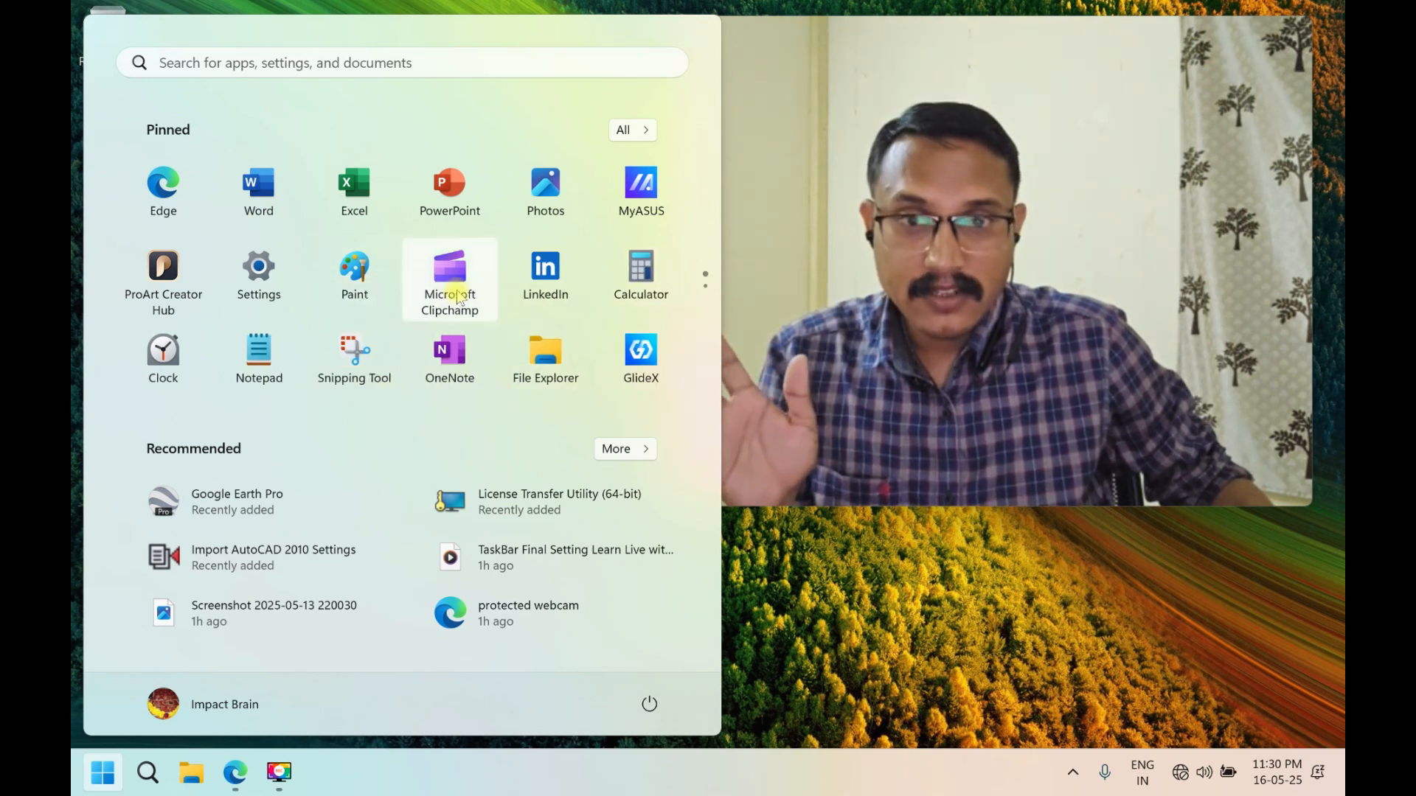
right_click(458, 286)
click(493, 325)
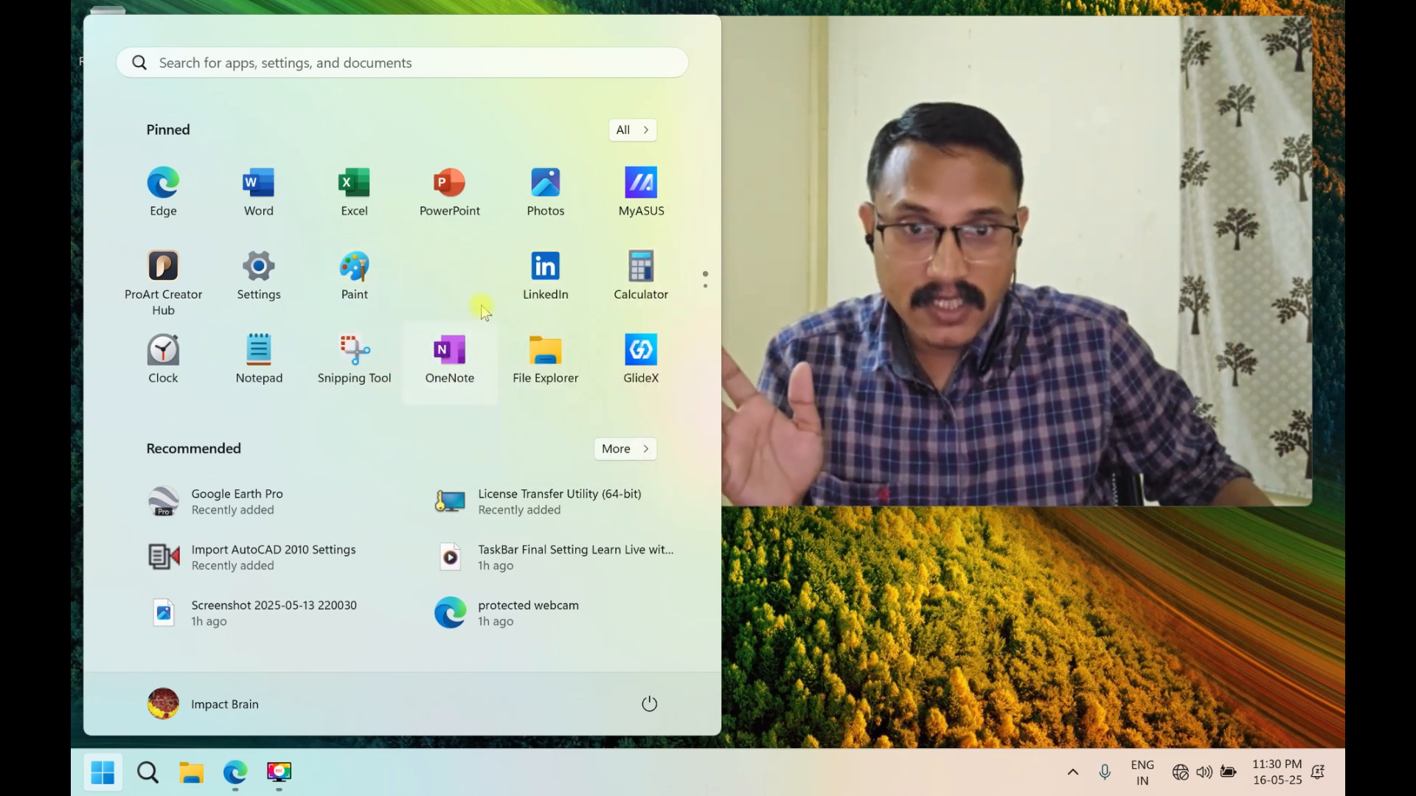
right_click(448, 295)
click(494, 336)
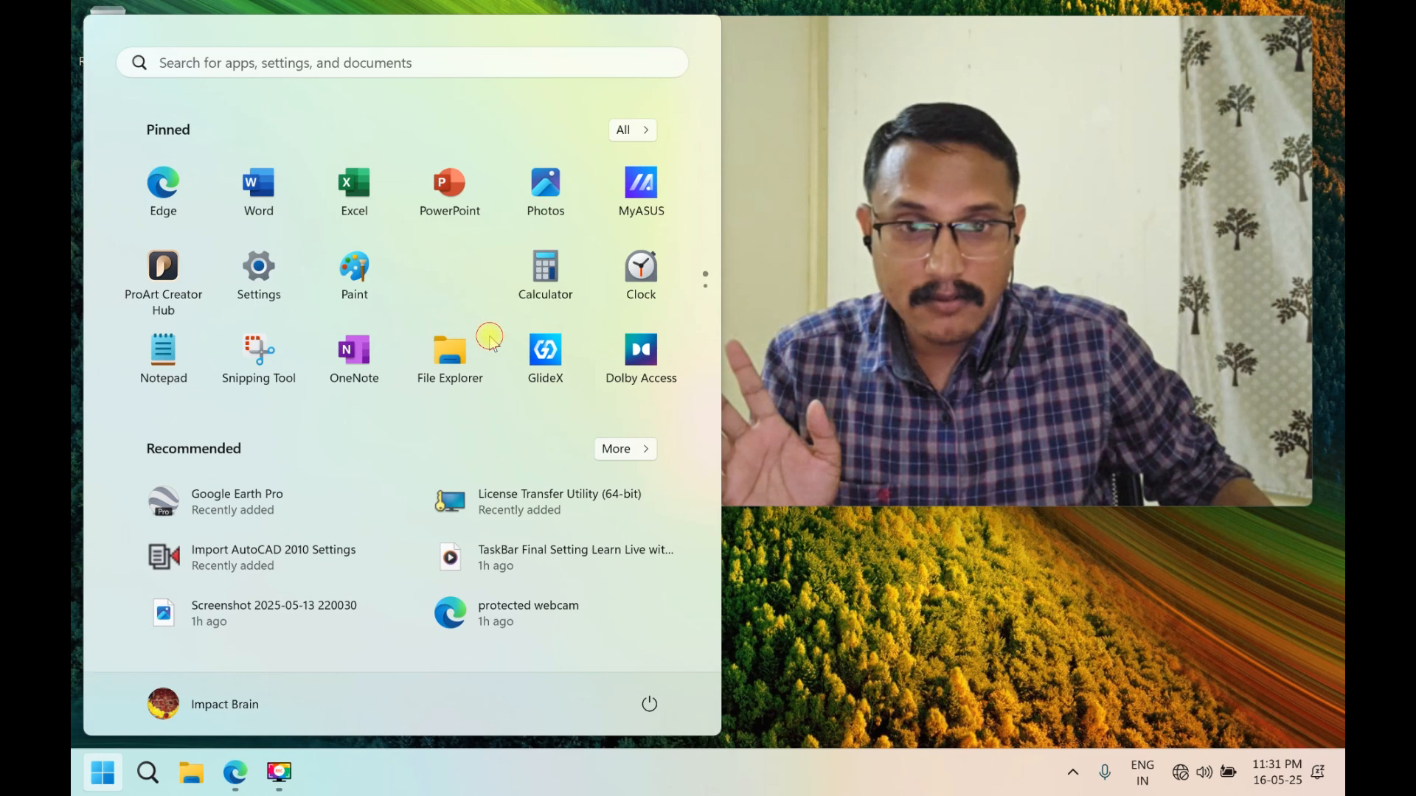
Unpin Clock, OneNote and GlideX from the Start menu.
right_click(553, 277)
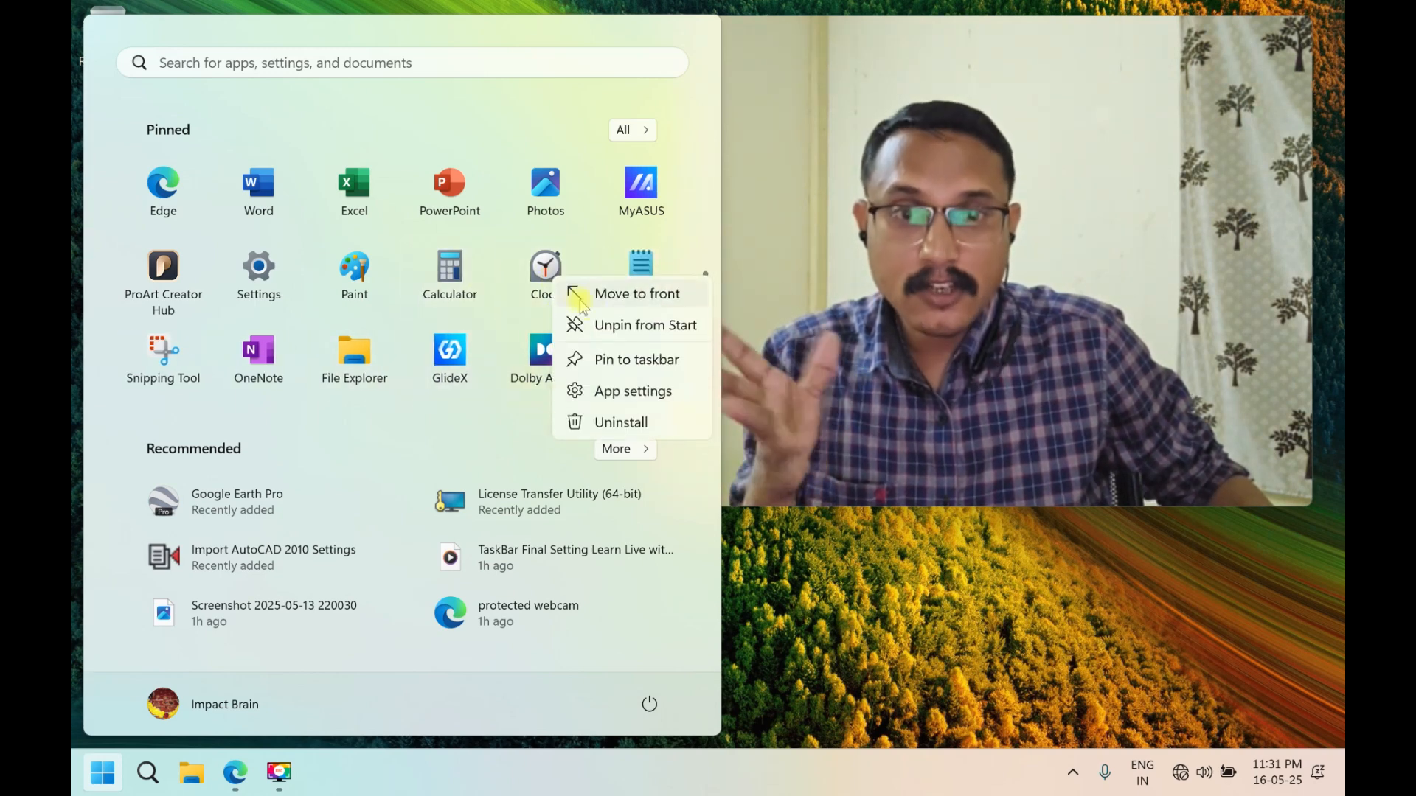
click(597, 329)
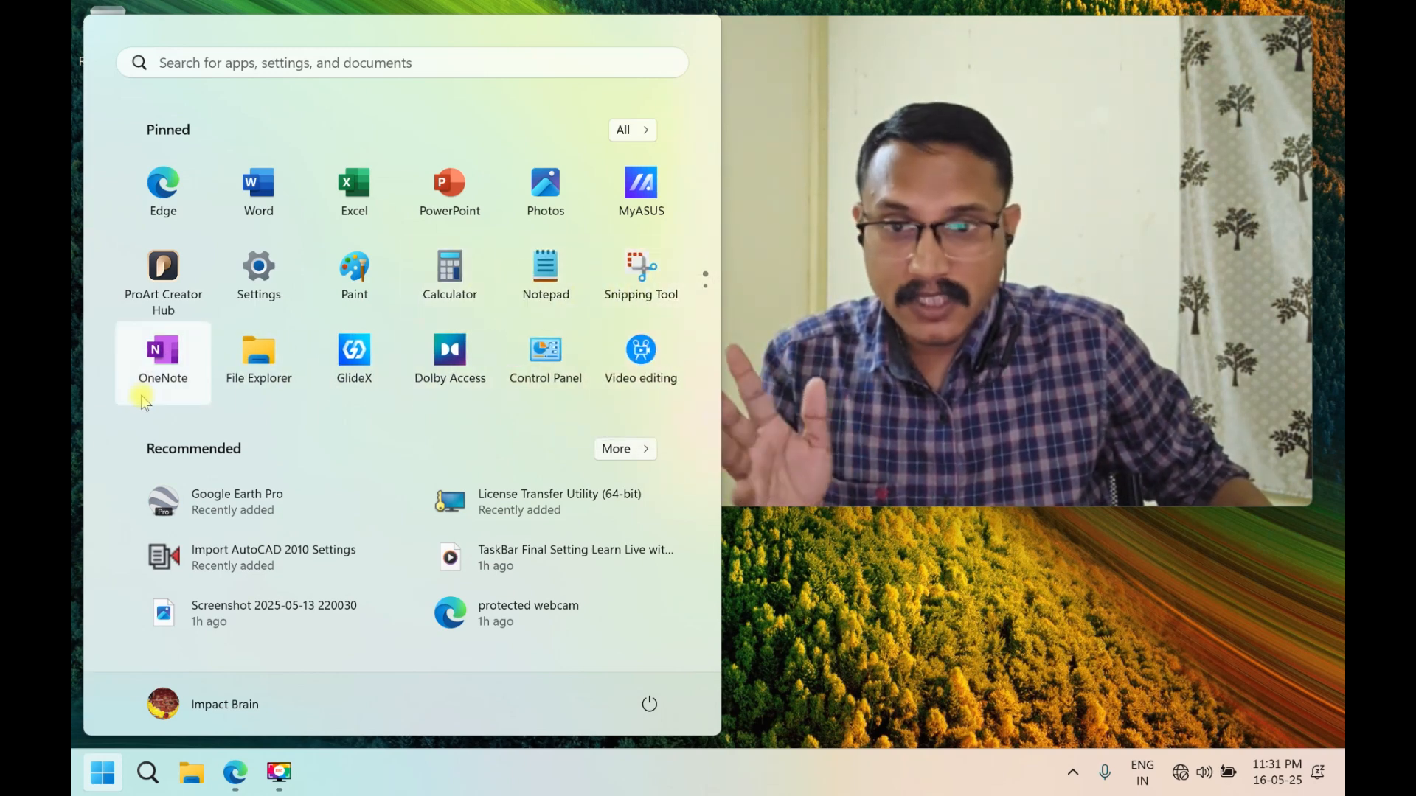
right_click(155, 373)
click(237, 421)
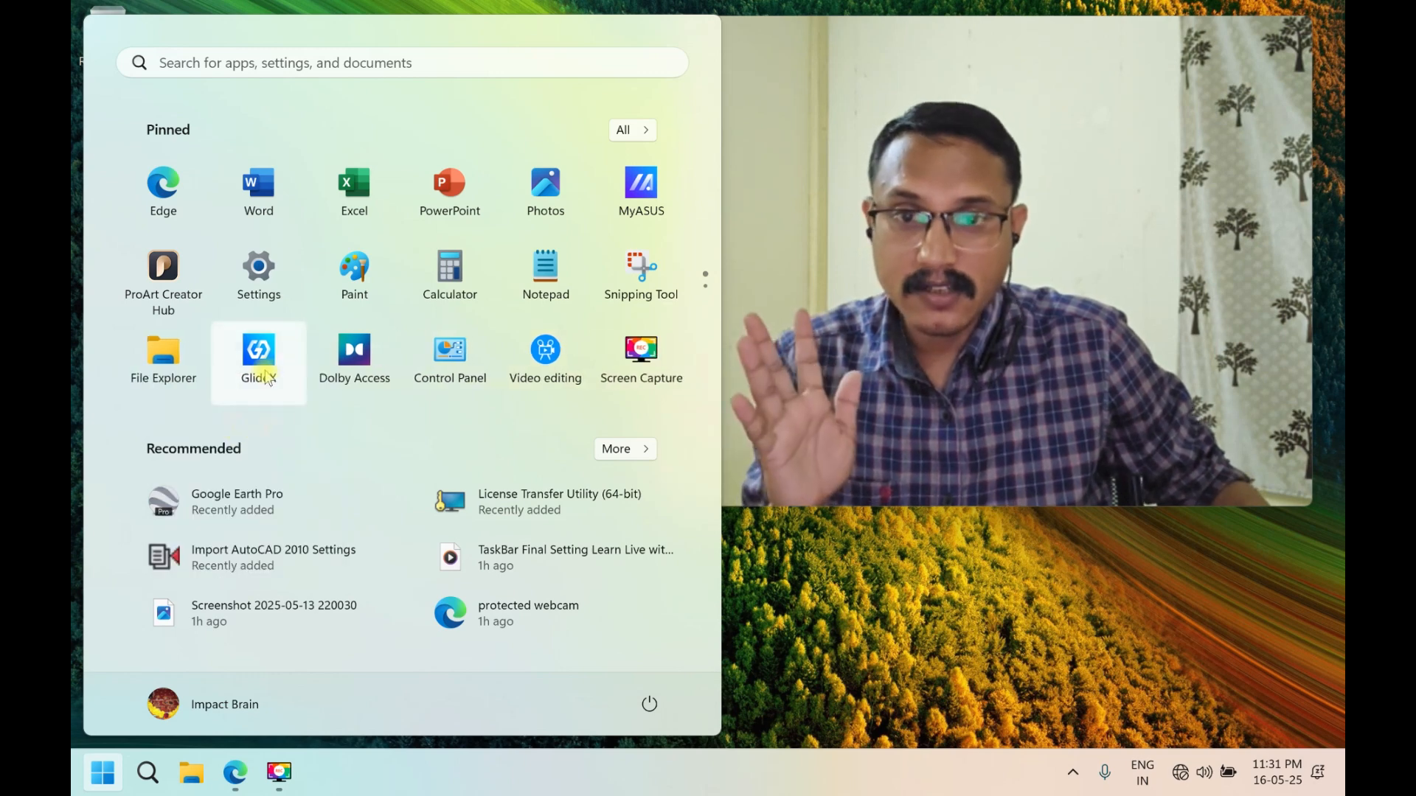
right_click(260, 367)
click(278, 405)
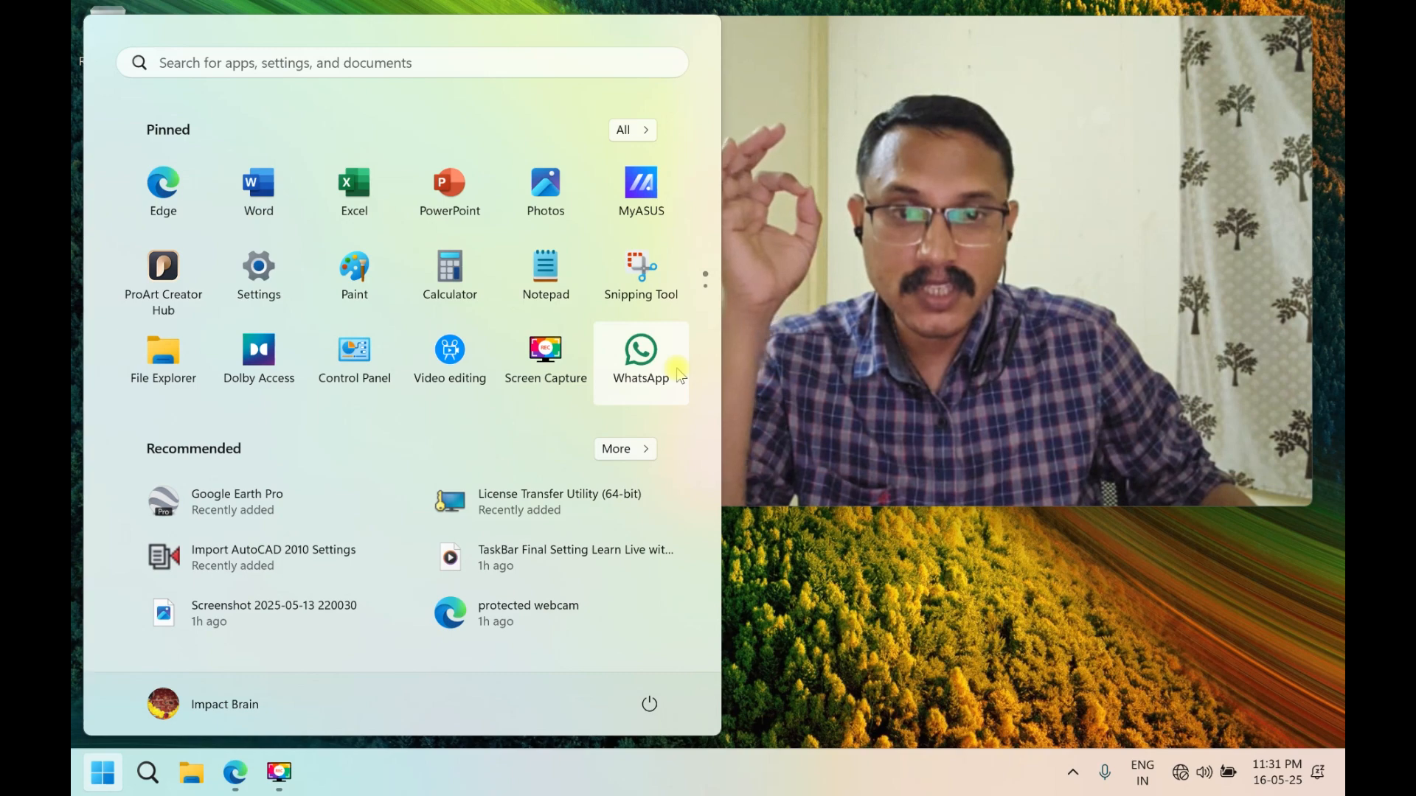
Group Video editing, Screen Capture and Iriun Webcam with Dolby Access in one Start menu folder, and unpin File Explorer.
scroll(671, 371, down, 1)
scroll(405, 317, up, 1)
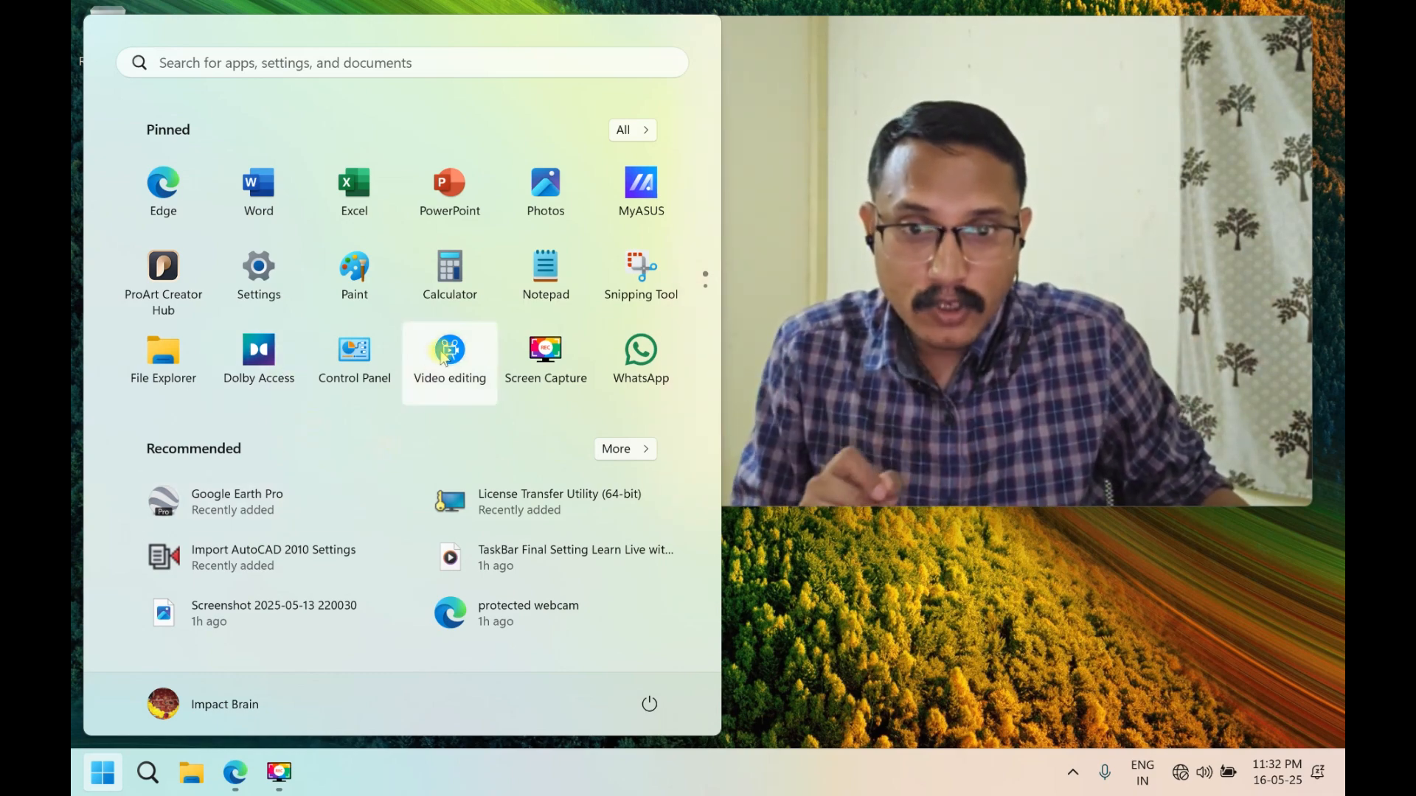
drag(461, 373, 272, 369)
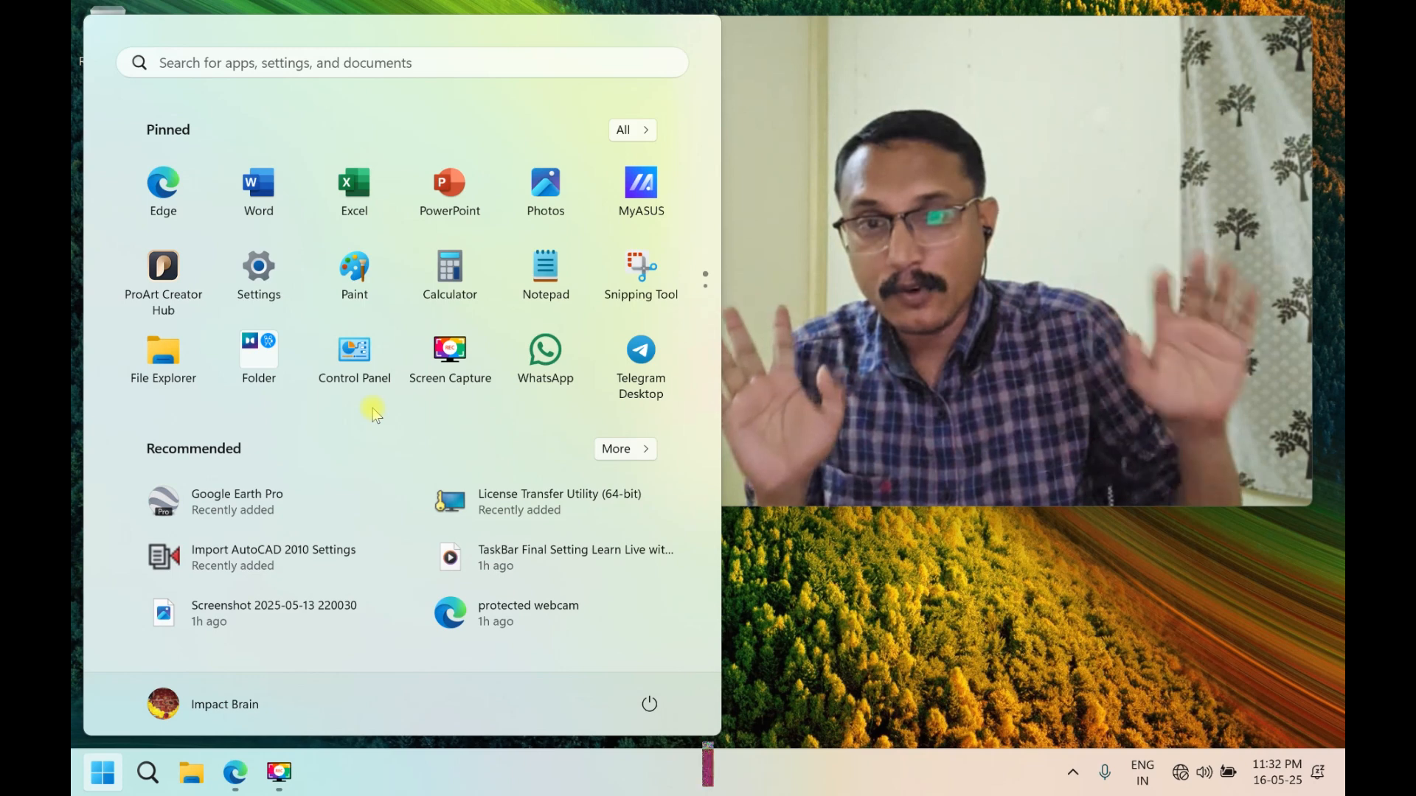
drag(450, 354, 262, 352)
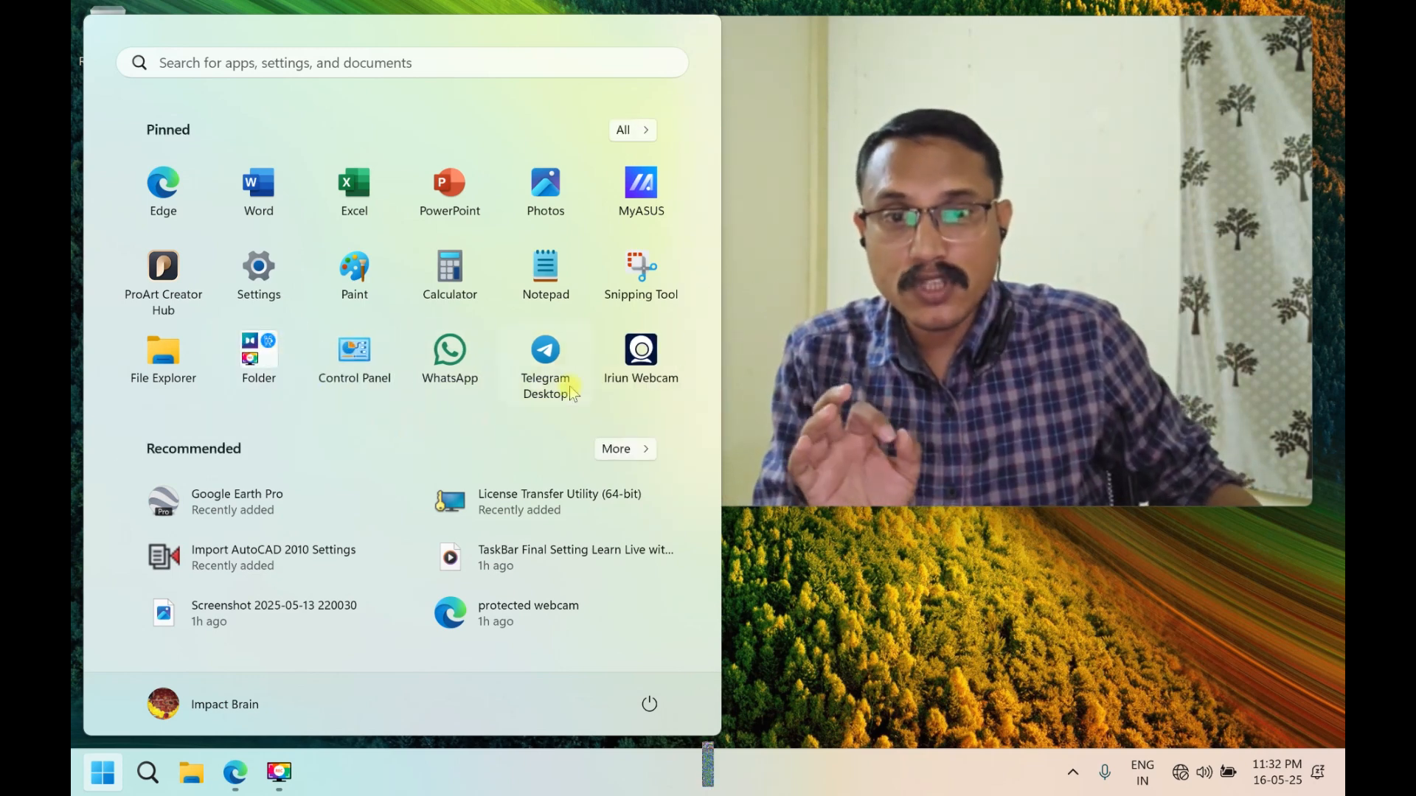
drag(612, 365, 264, 354)
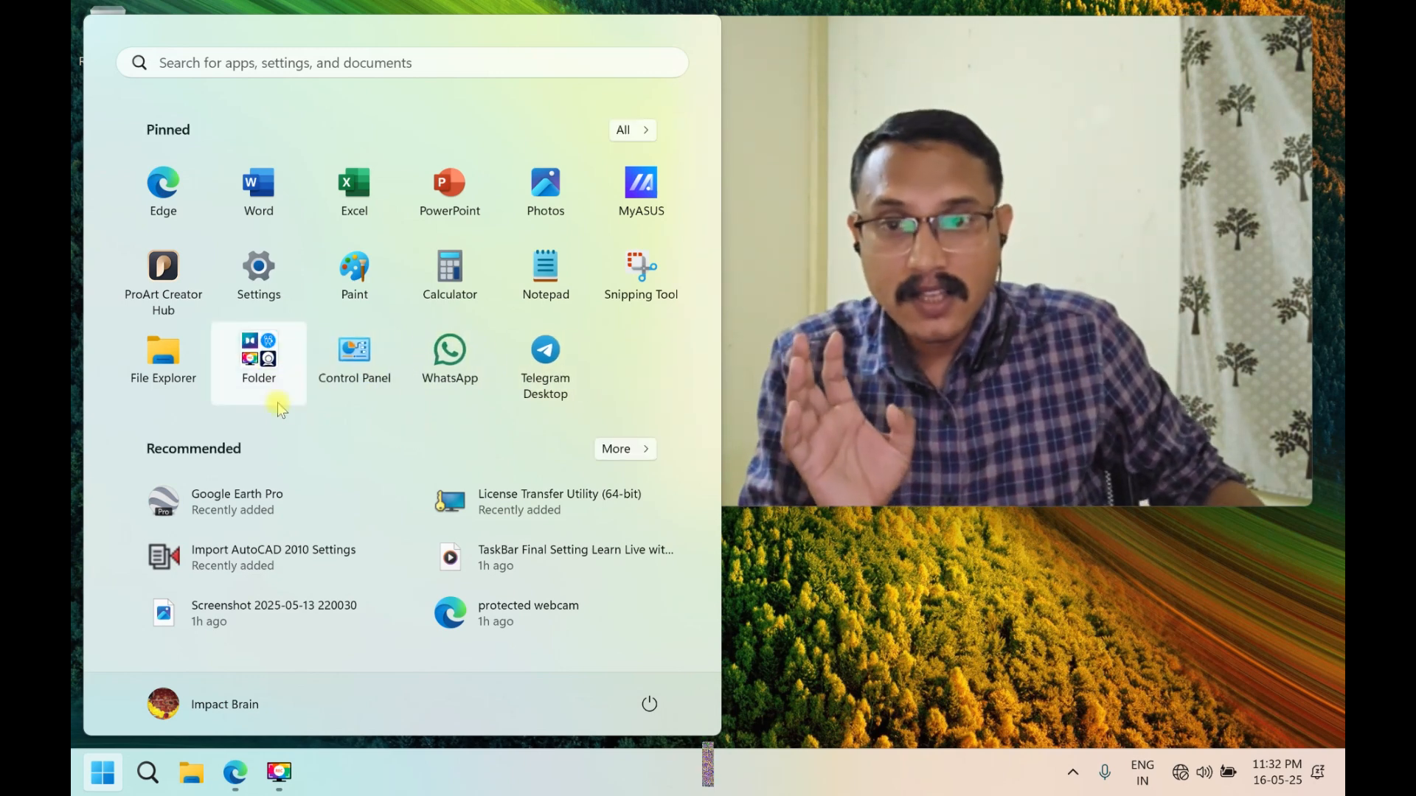
right_click(170, 370)
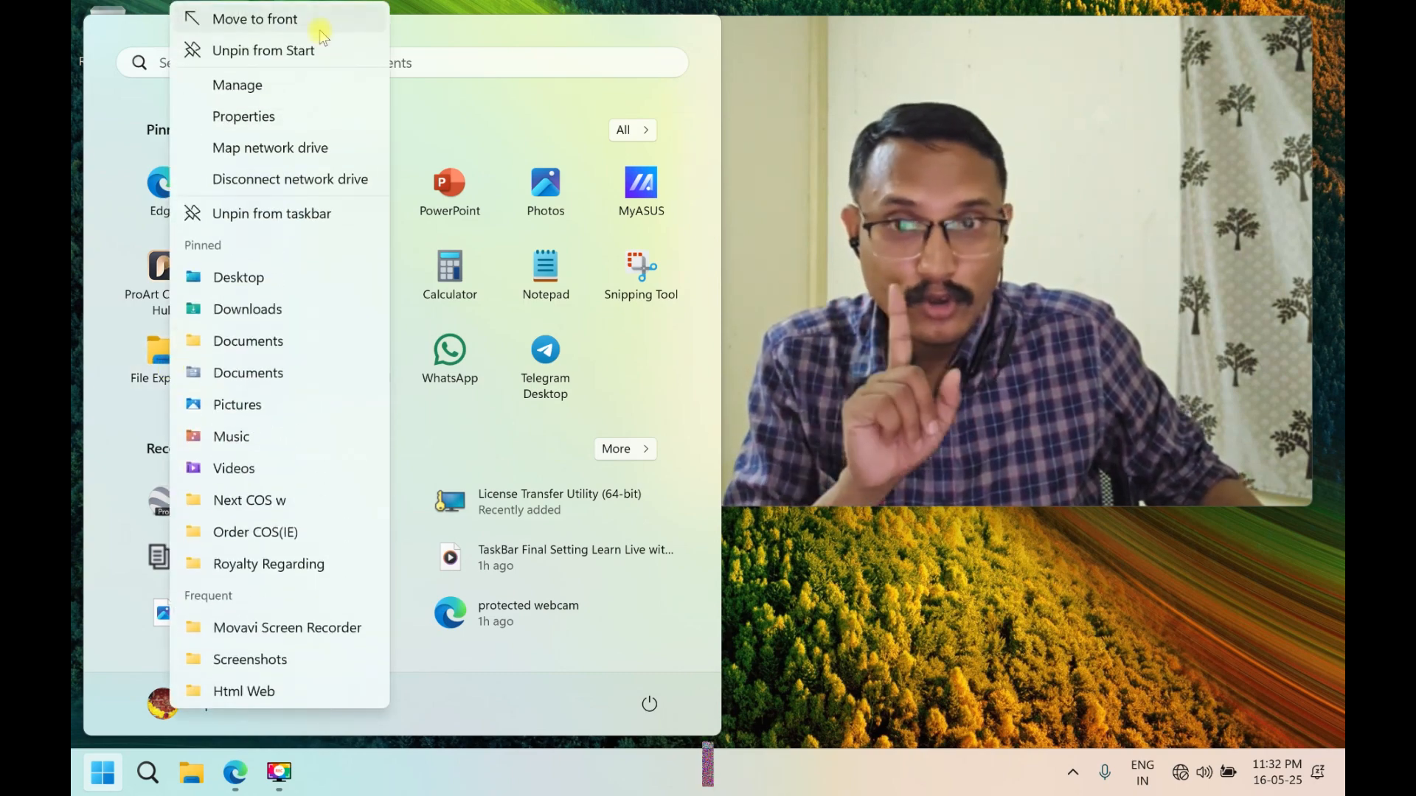
click(312, 52)
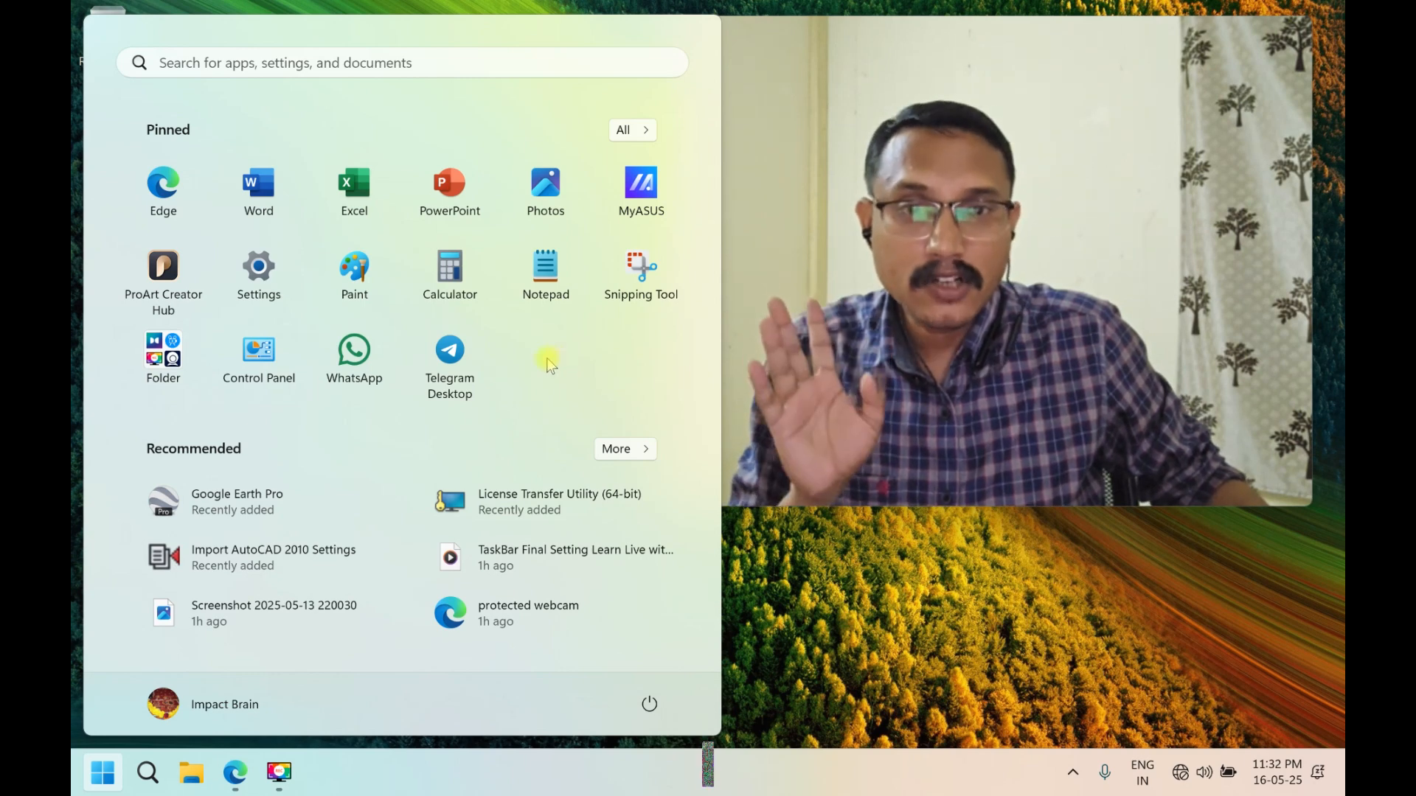
Group ProArt Creator Hub with MyASUS, Snipping Tool with Settings, and Telegram Desktop with WhatsApp in three Start menu folders.
drag(163, 266, 638, 202)
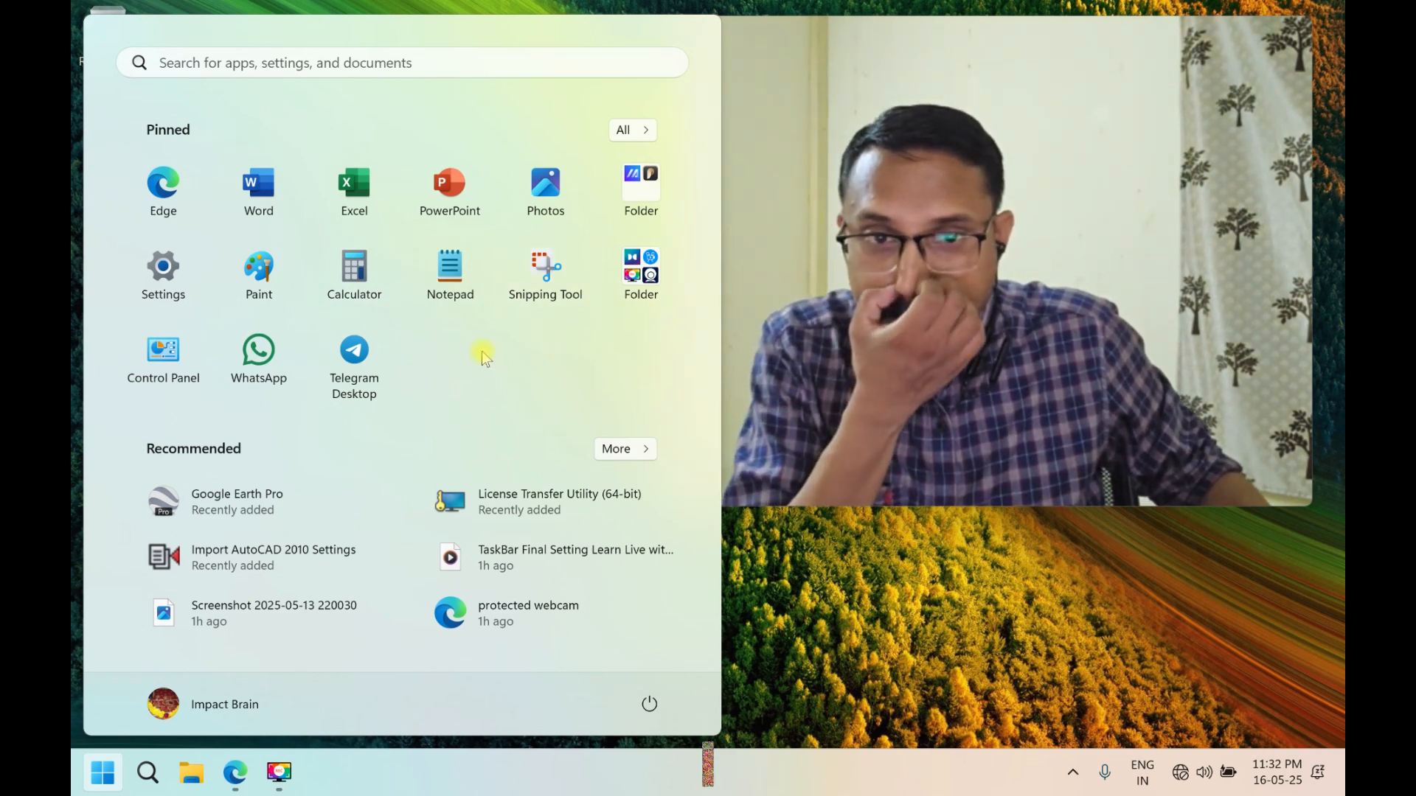
drag(570, 276, 185, 276)
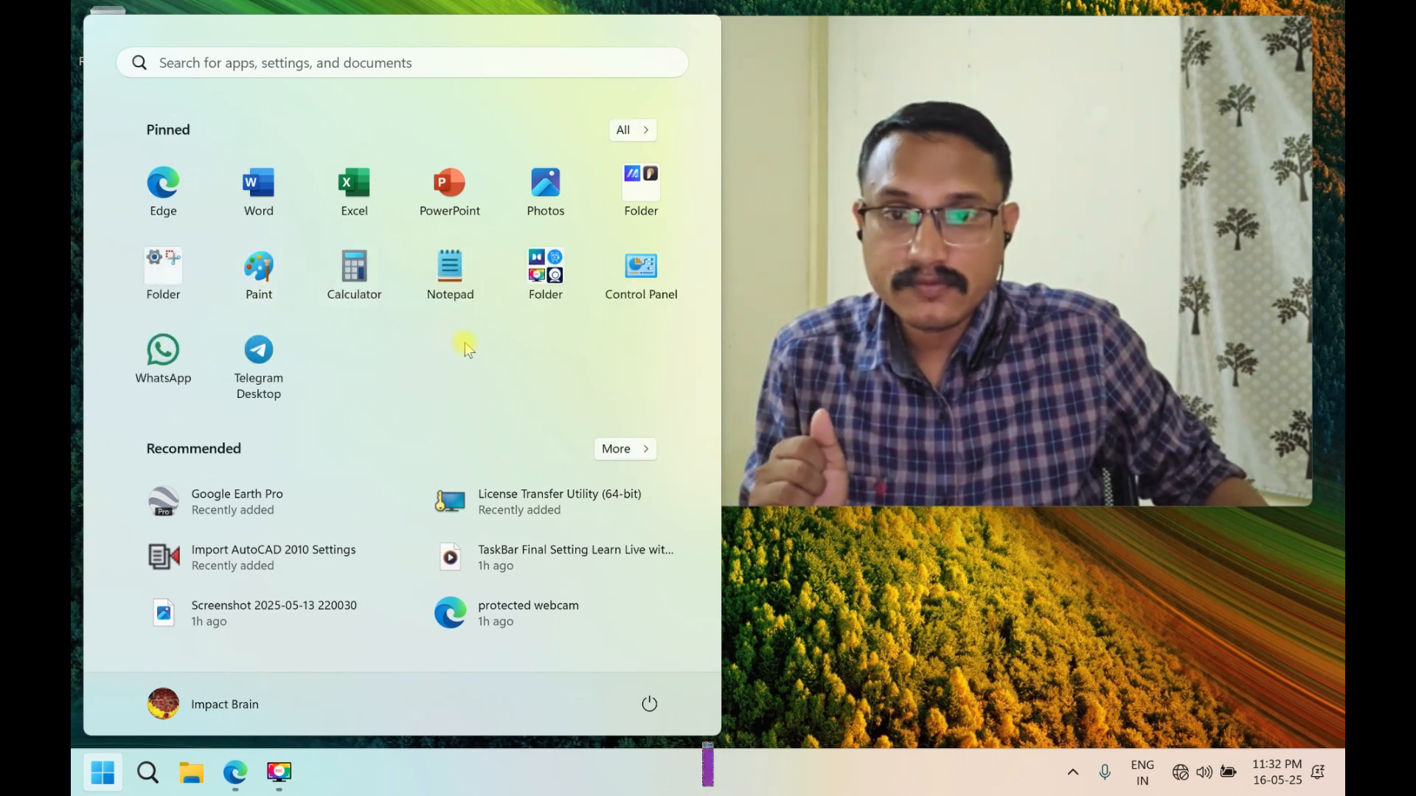
drag(258, 369, 177, 357)
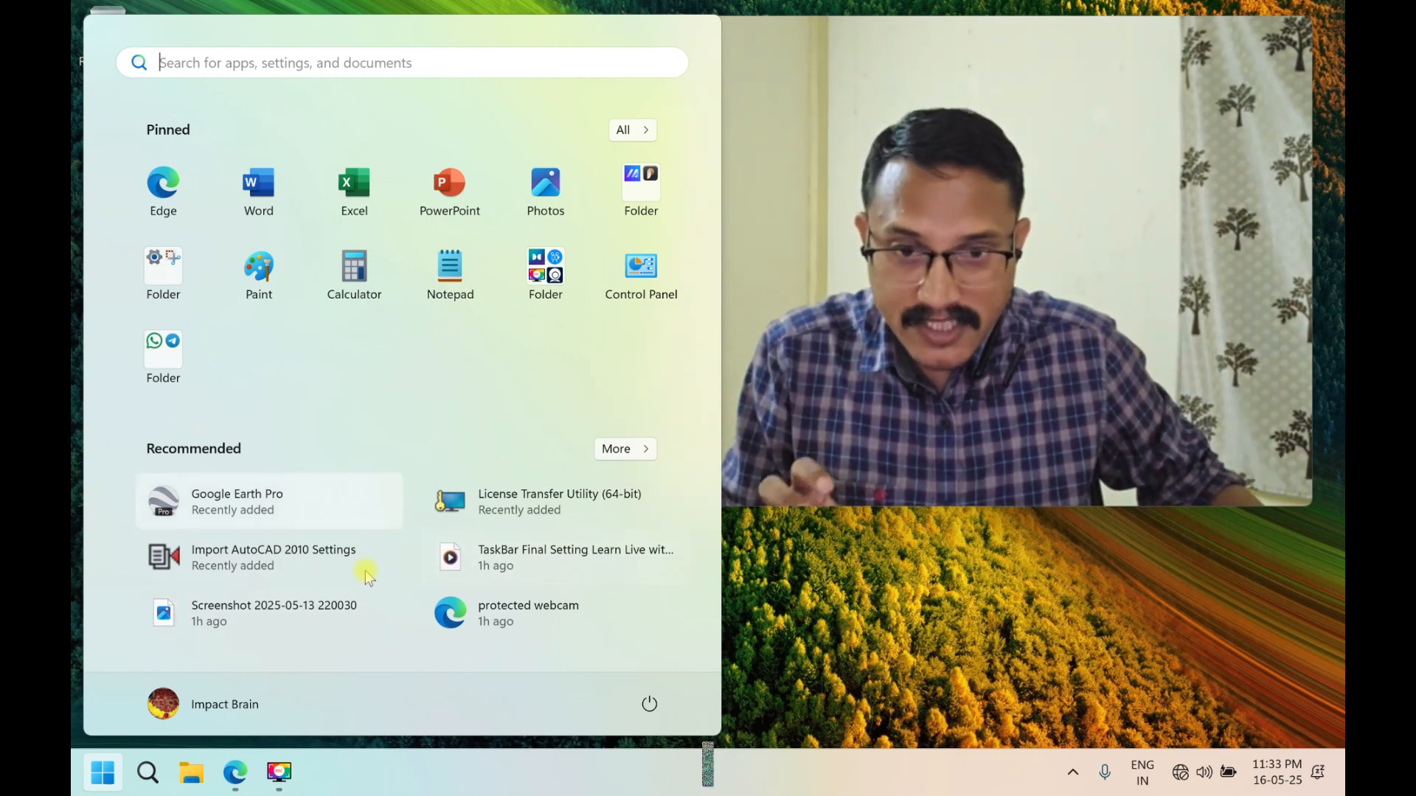
Remove the protected webcam entry from the Start menu's Recommended list and close the Start menu.
right_click(527, 611)
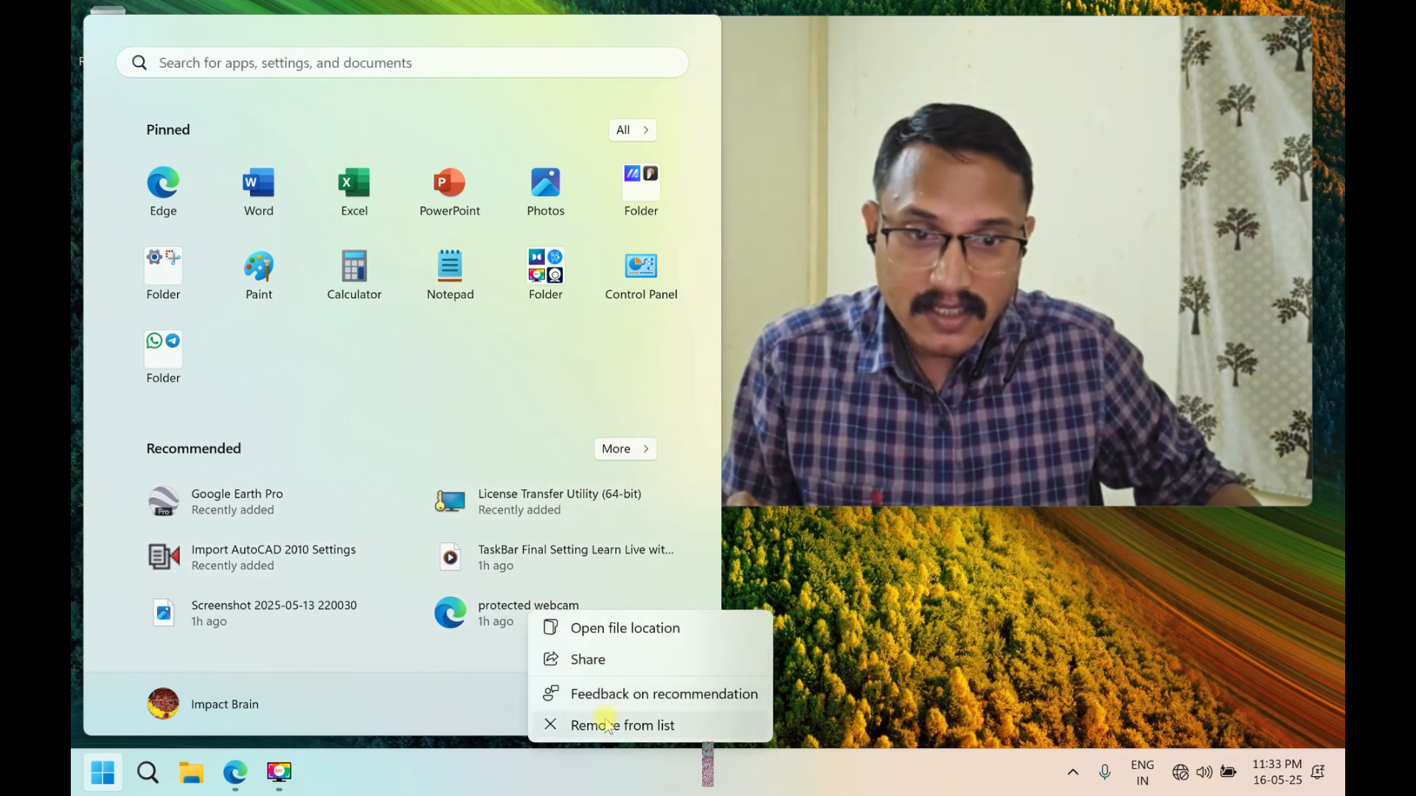
click(583, 725)
right_click(576, 634)
click(596, 709)
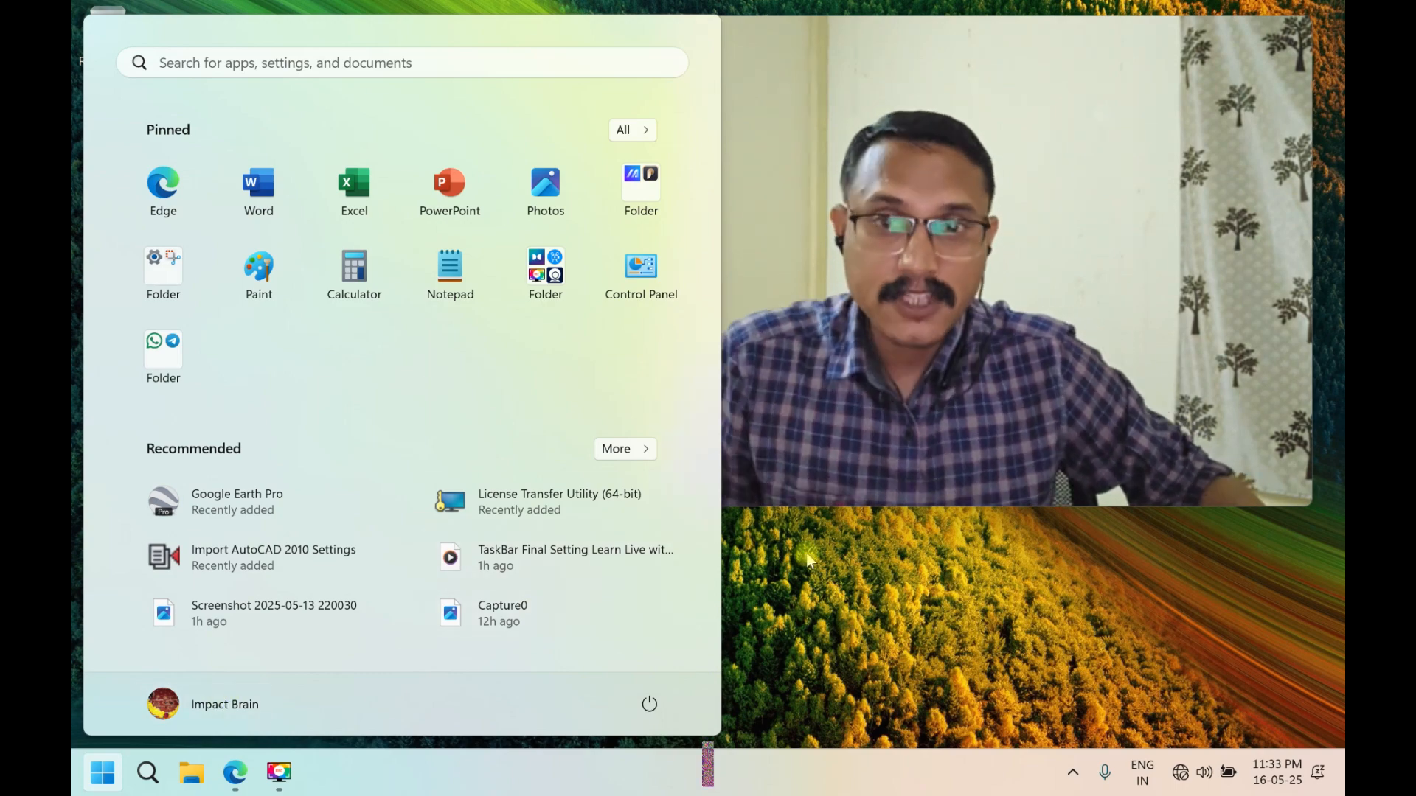
click(808, 560)
Refresh the desktop and open File Explorer.
right_click(325, 274)
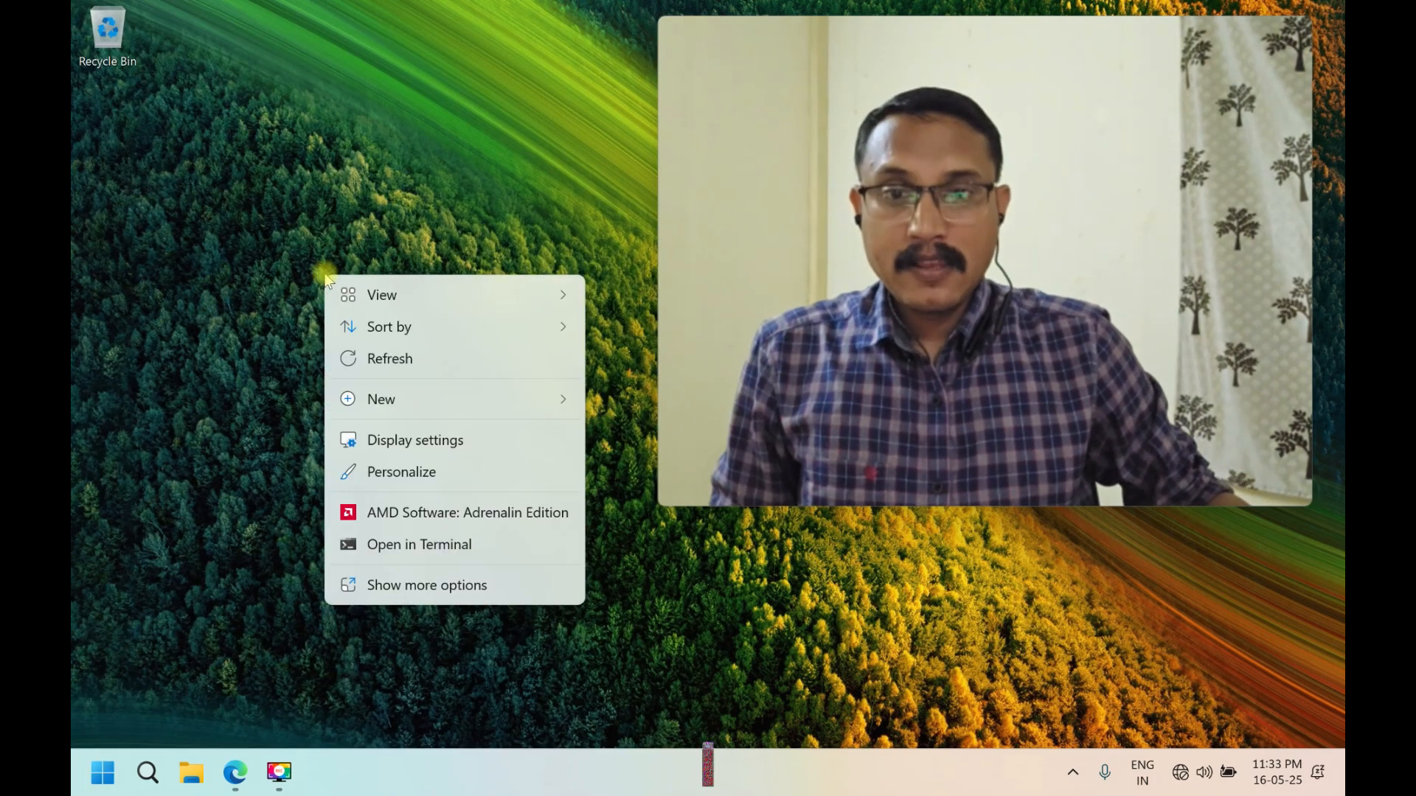
click(373, 357)
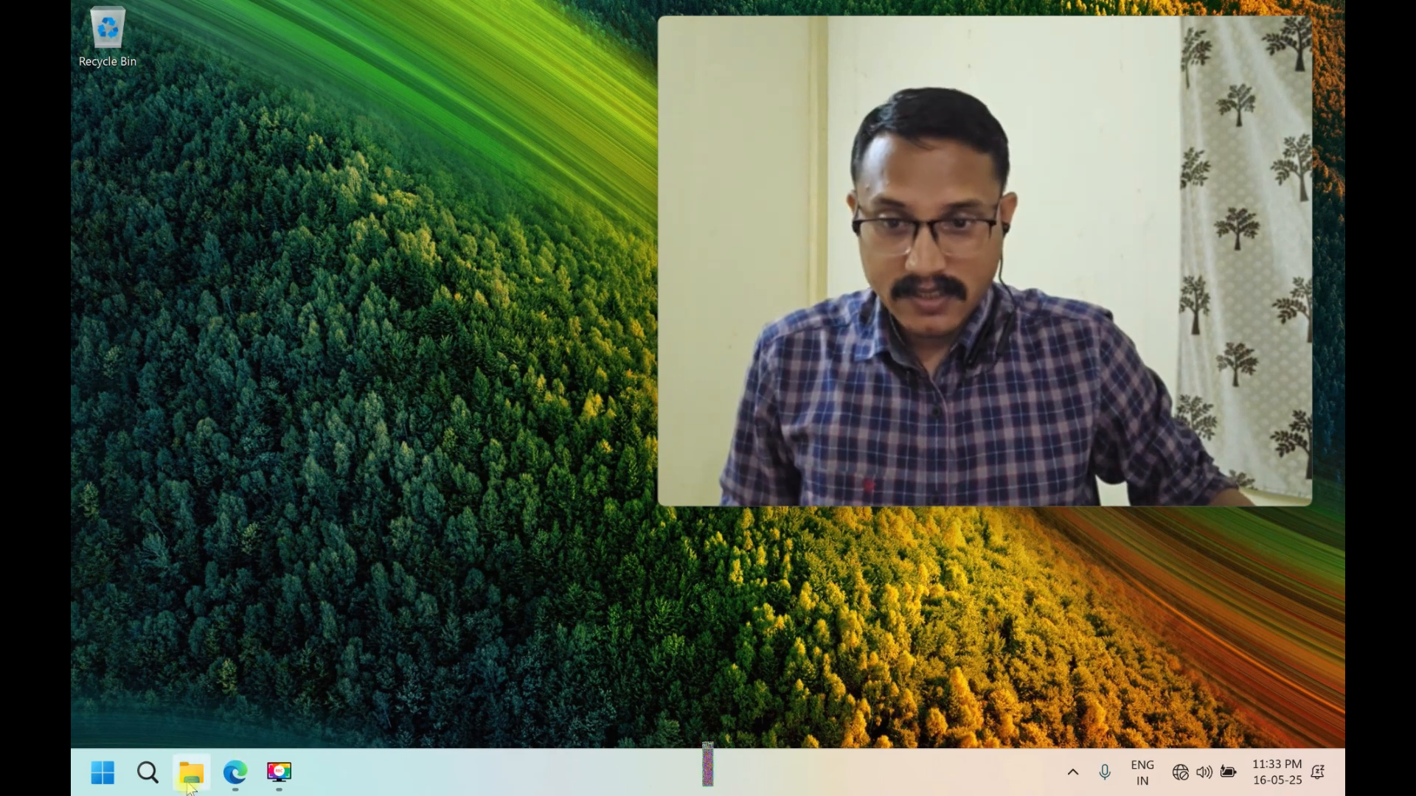
click(191, 773)
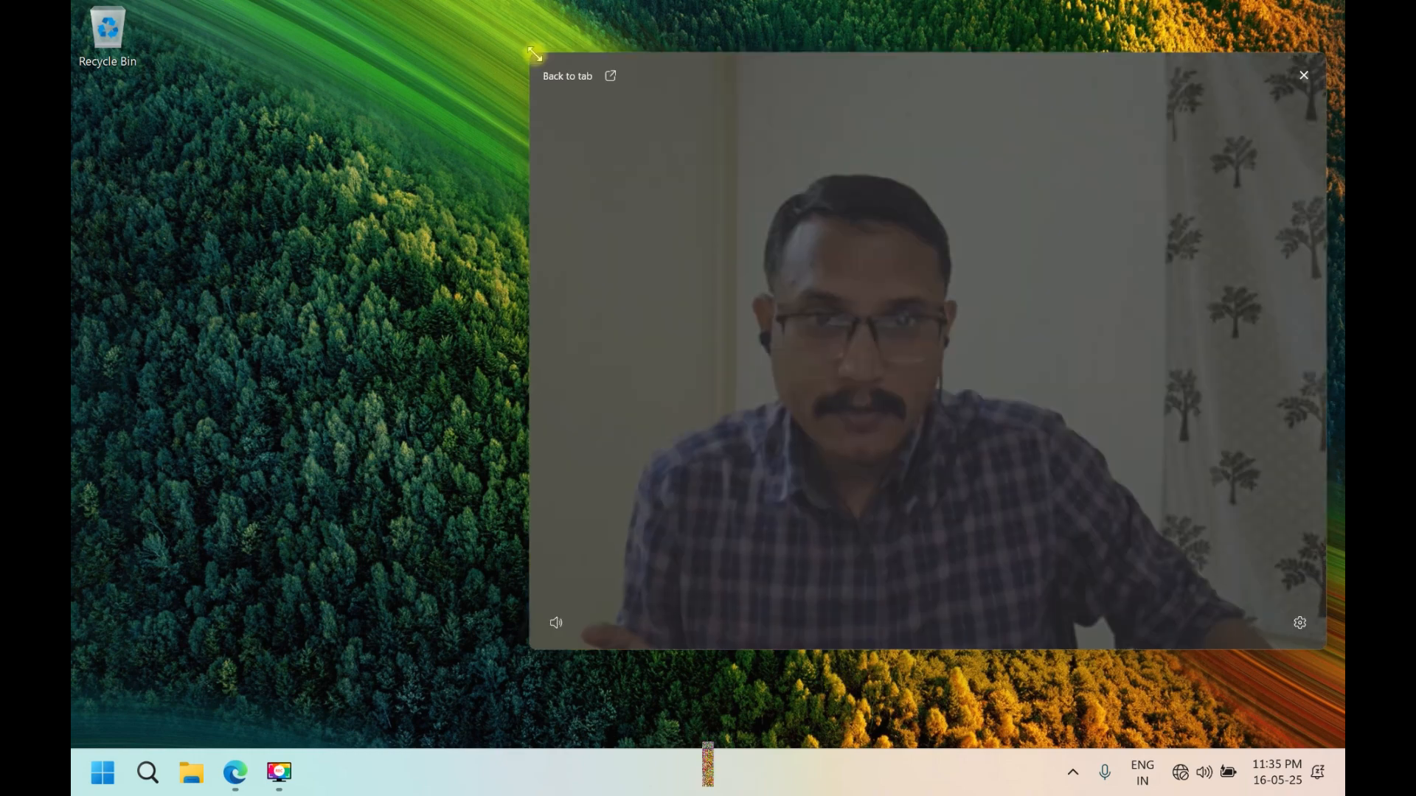
Shrink the webcam window and move it aside, open Control Panel from its Start menu pin, and place that window beside the webcam.
drag(531, 54, 904, 380)
drag(1077, 487, 264, 247)
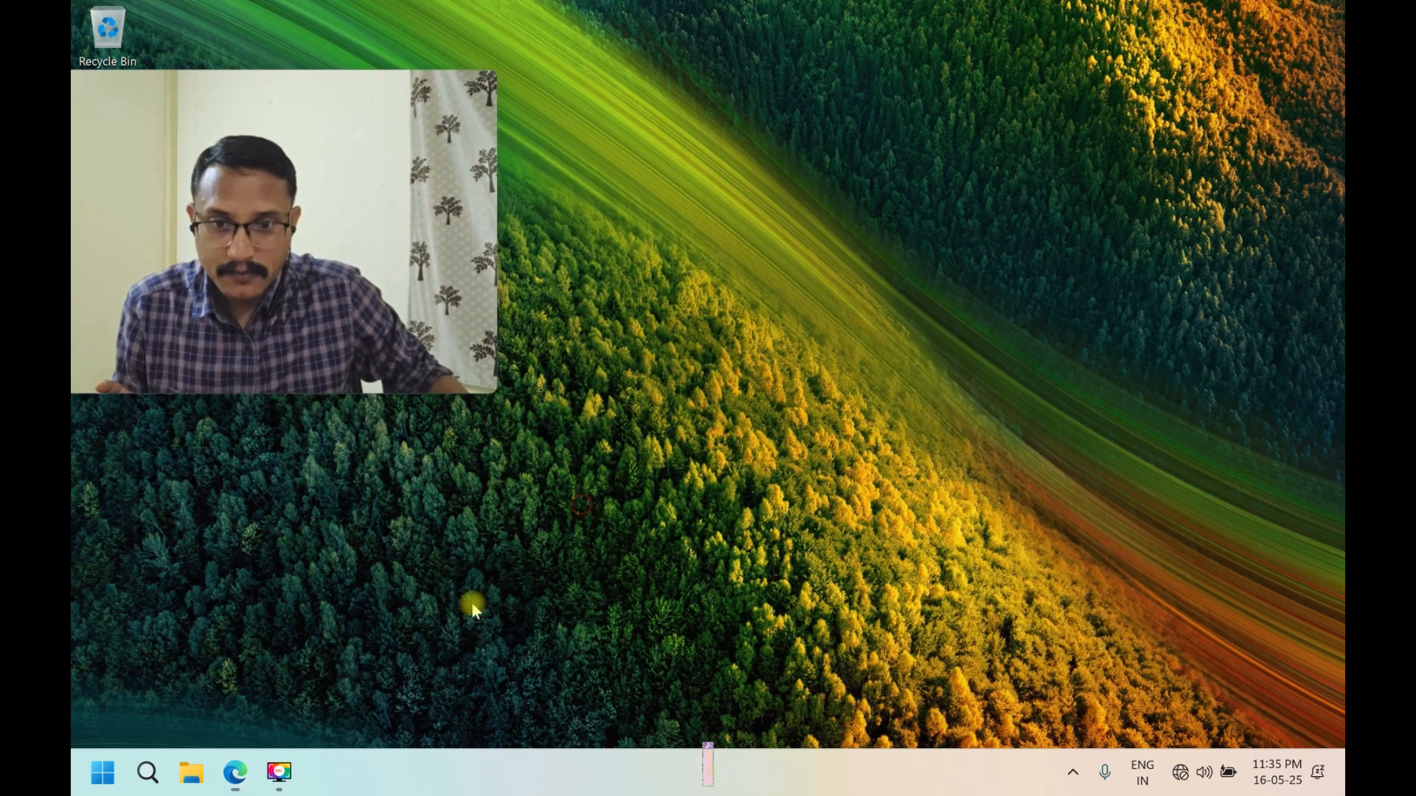
click(122, 771)
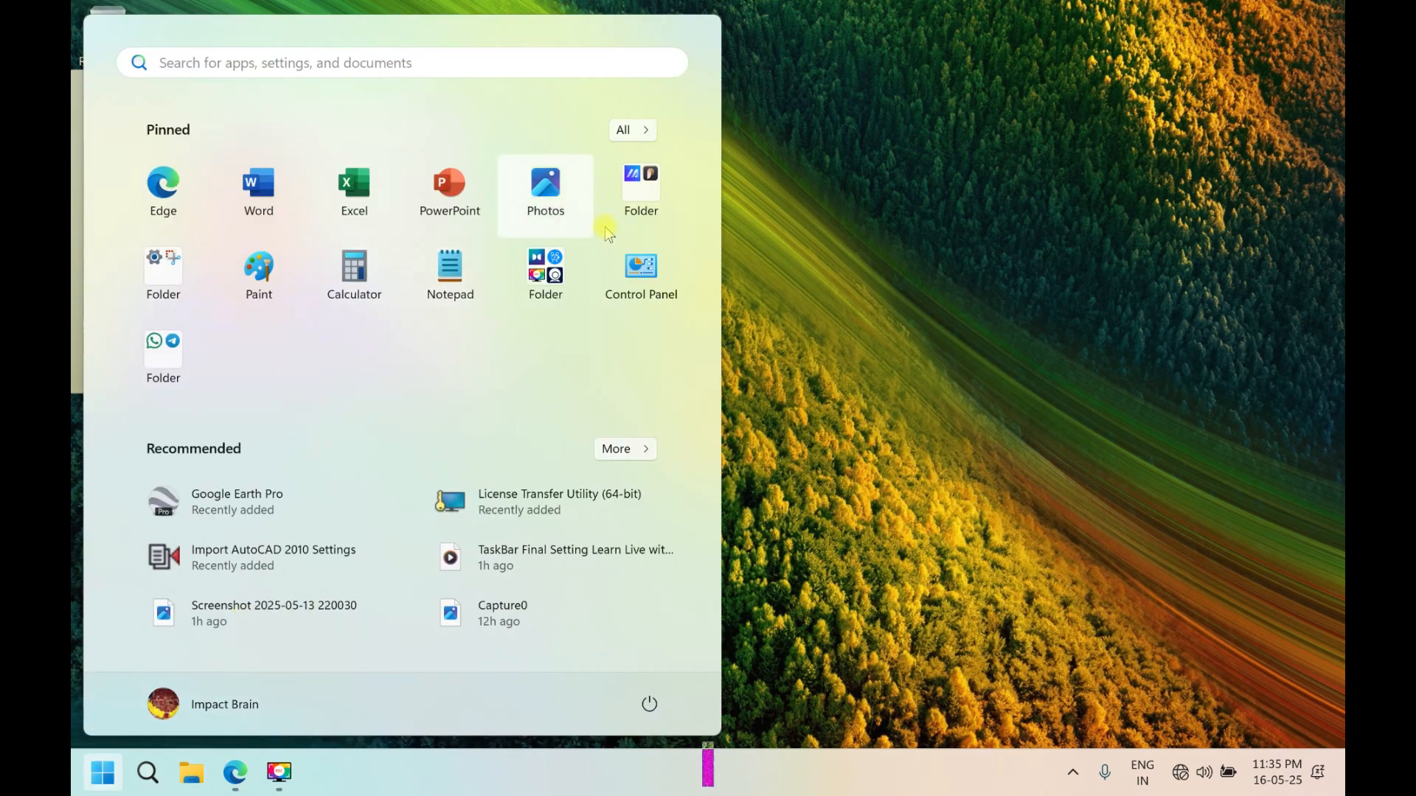
click(634, 289)
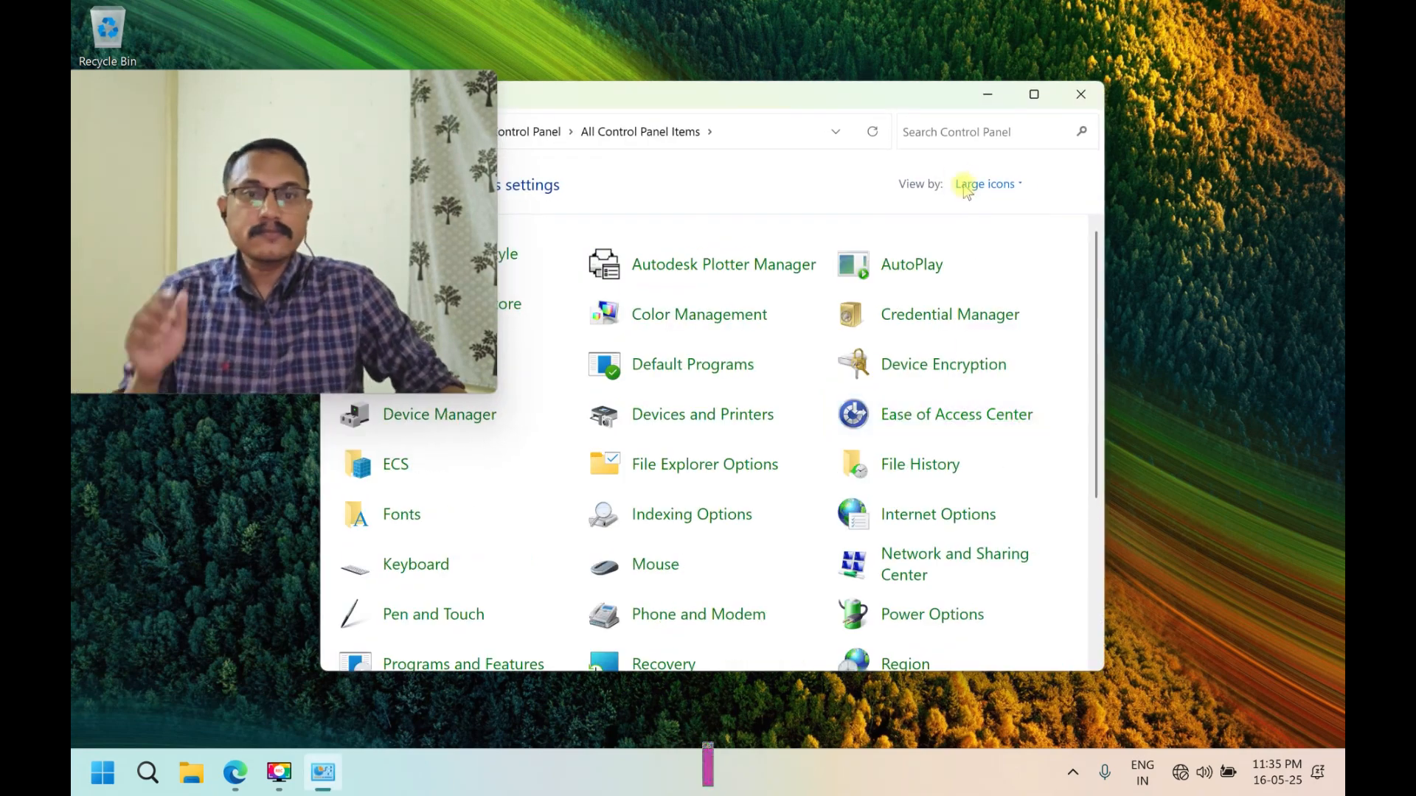
drag(822, 99, 1033, 45)
drag(531, 616, 504, 682)
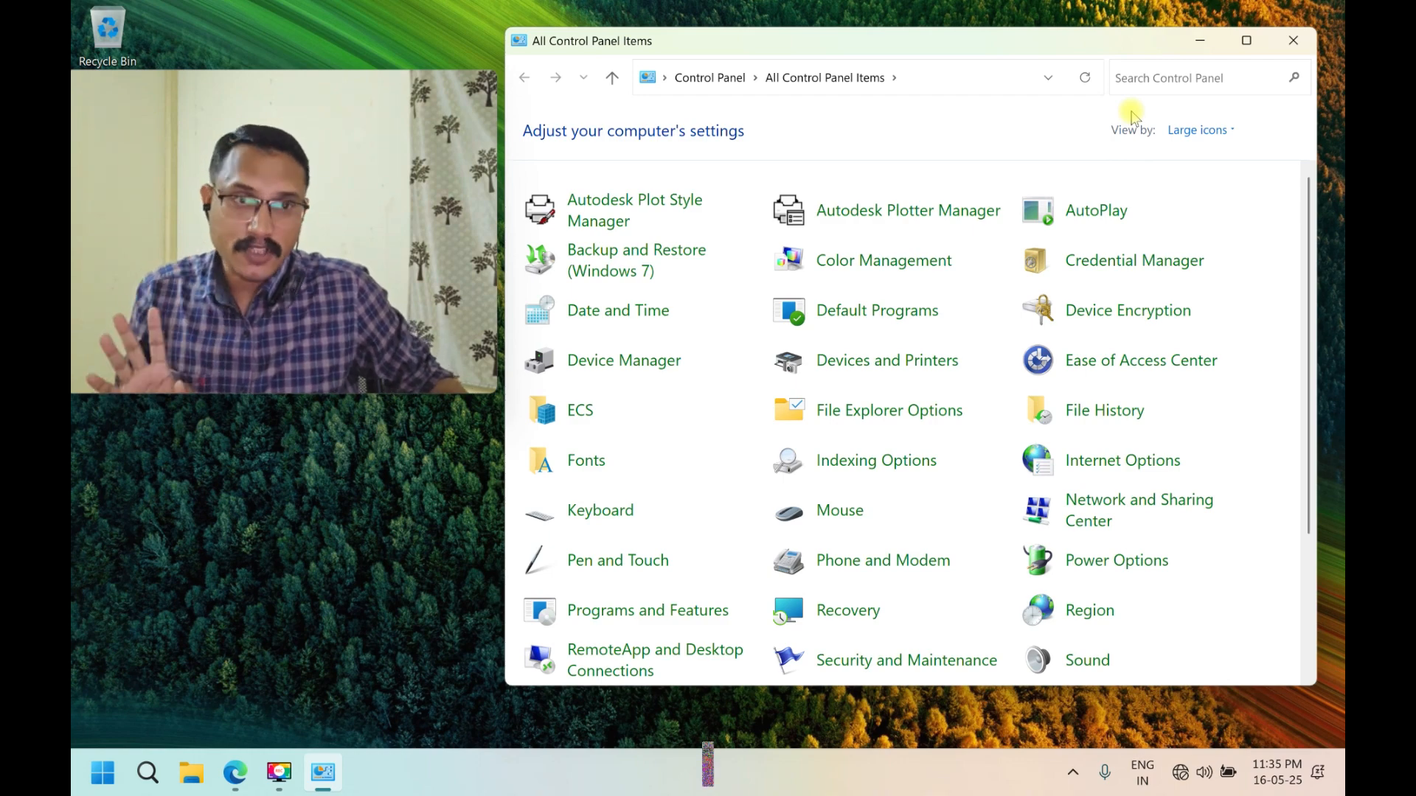
Open File Explorer Options, view its General settings beside the enlarged webcam window, and close the dialog and Control Panel.
click(907, 426)
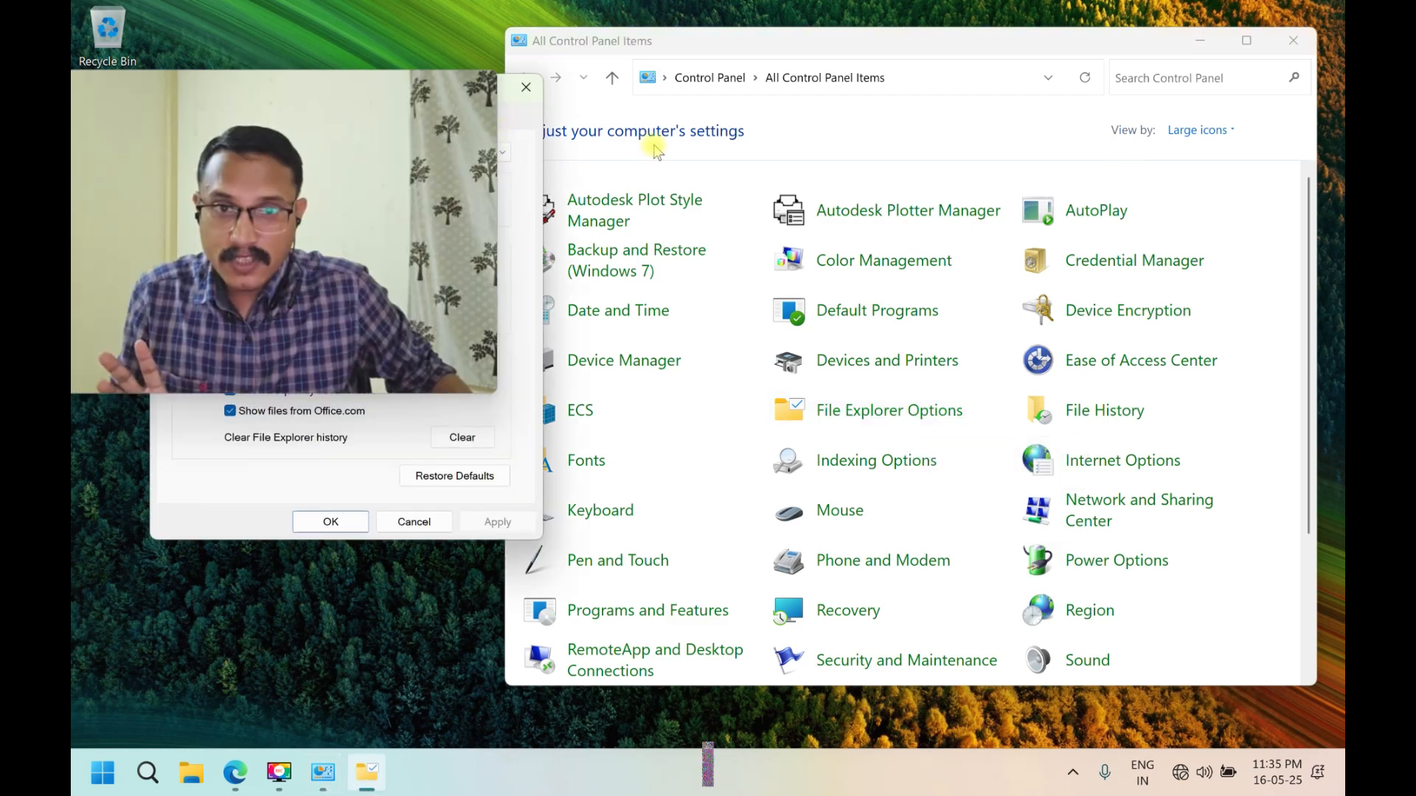
drag(369, 71, 868, 143)
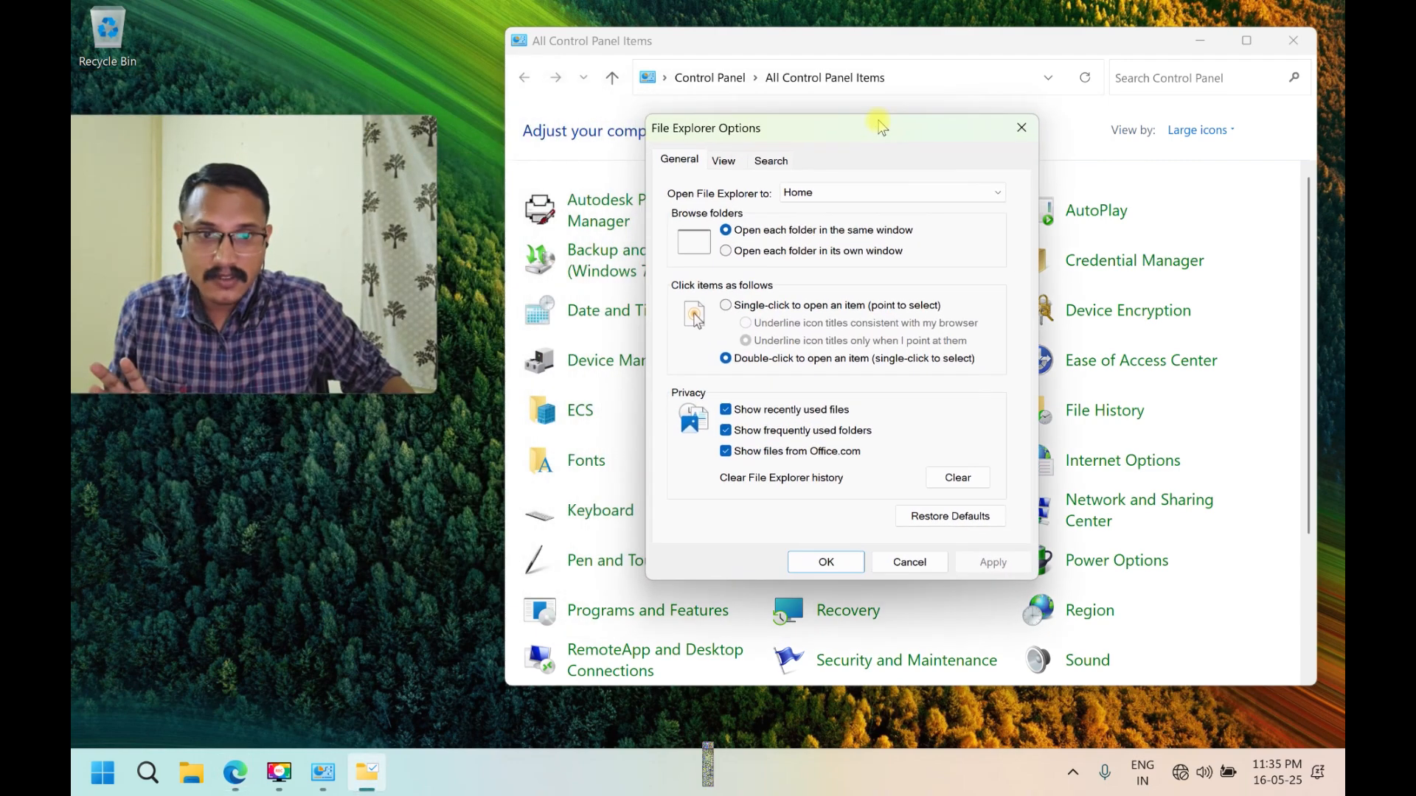
drag(300, 124, 295, 80)
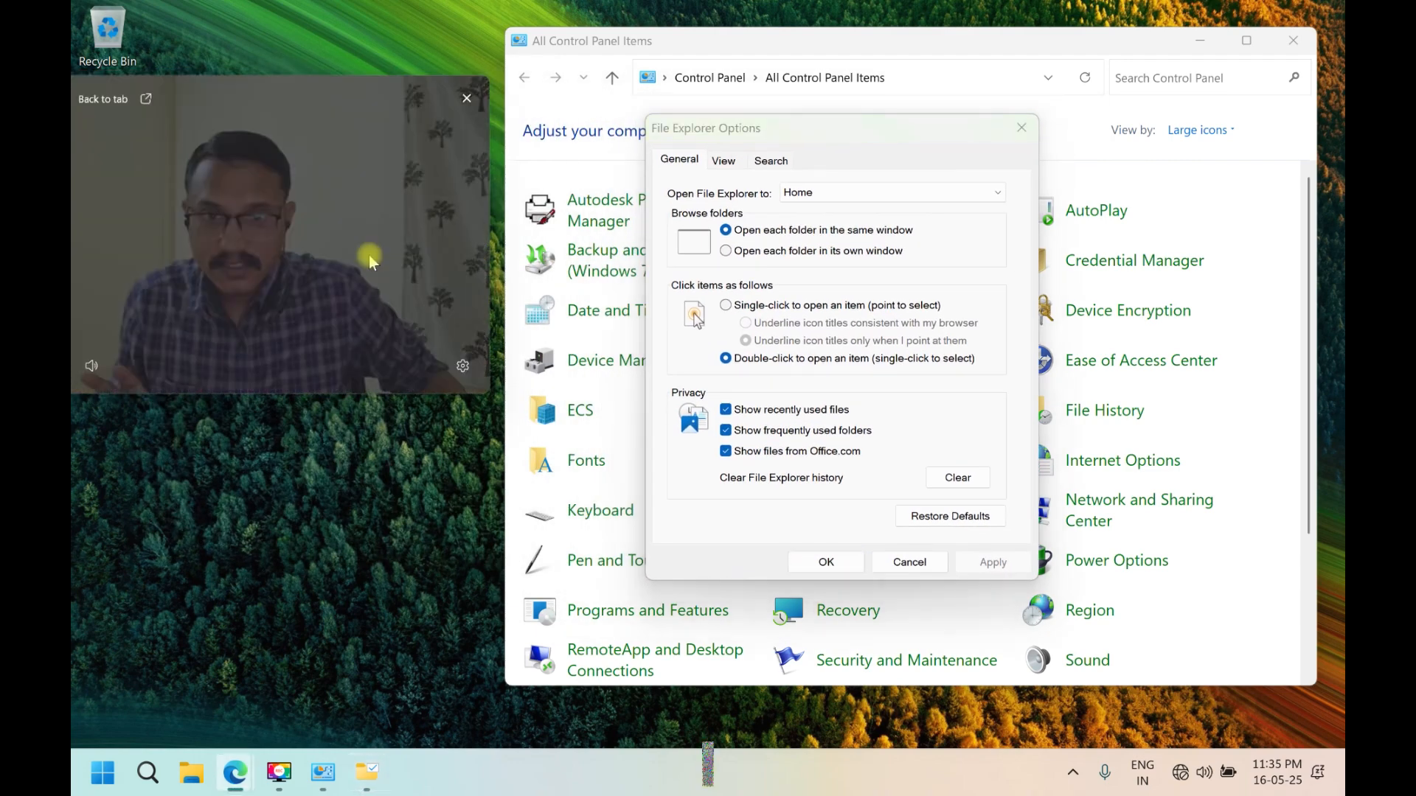
click(486, 398)
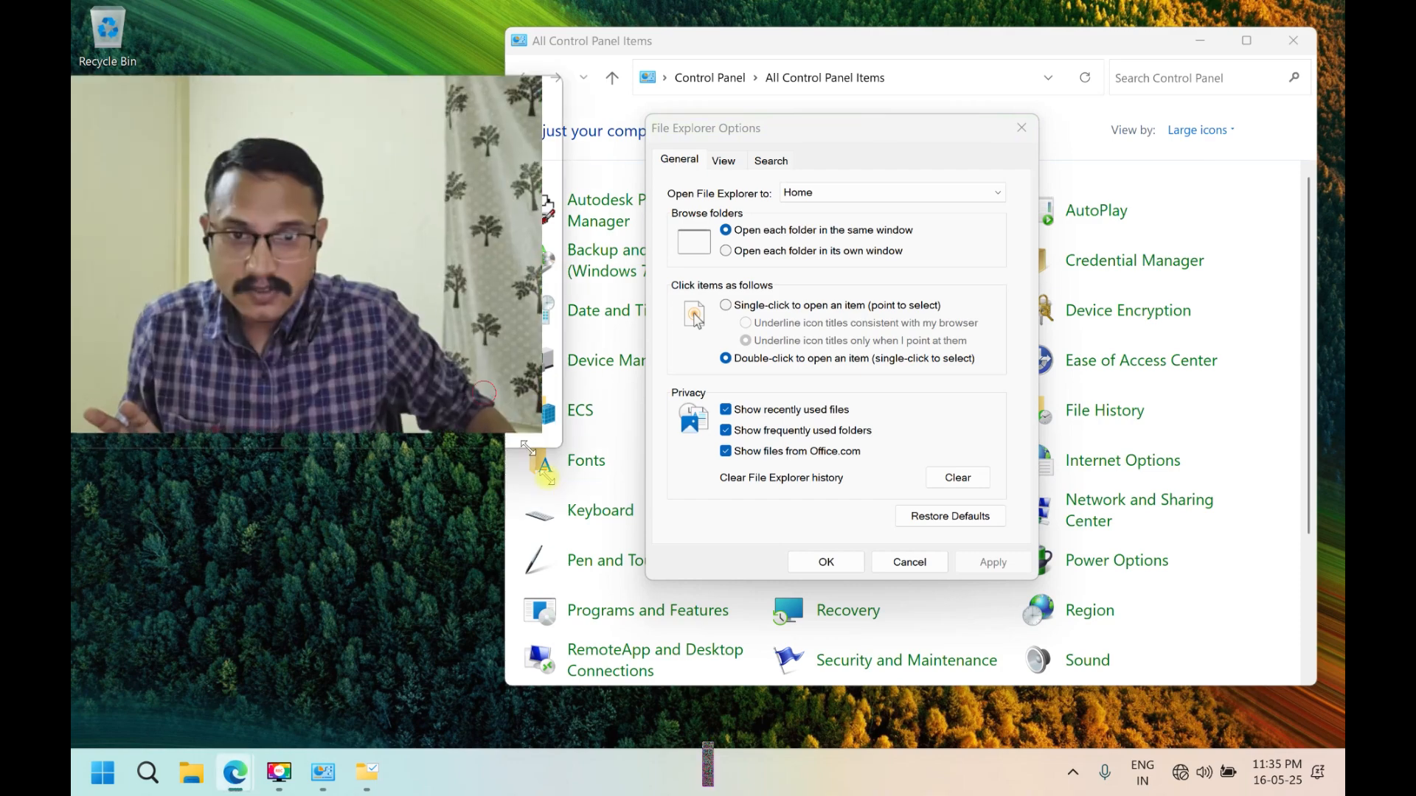
drag(486, 398, 684, 540)
drag(848, 129, 970, 126)
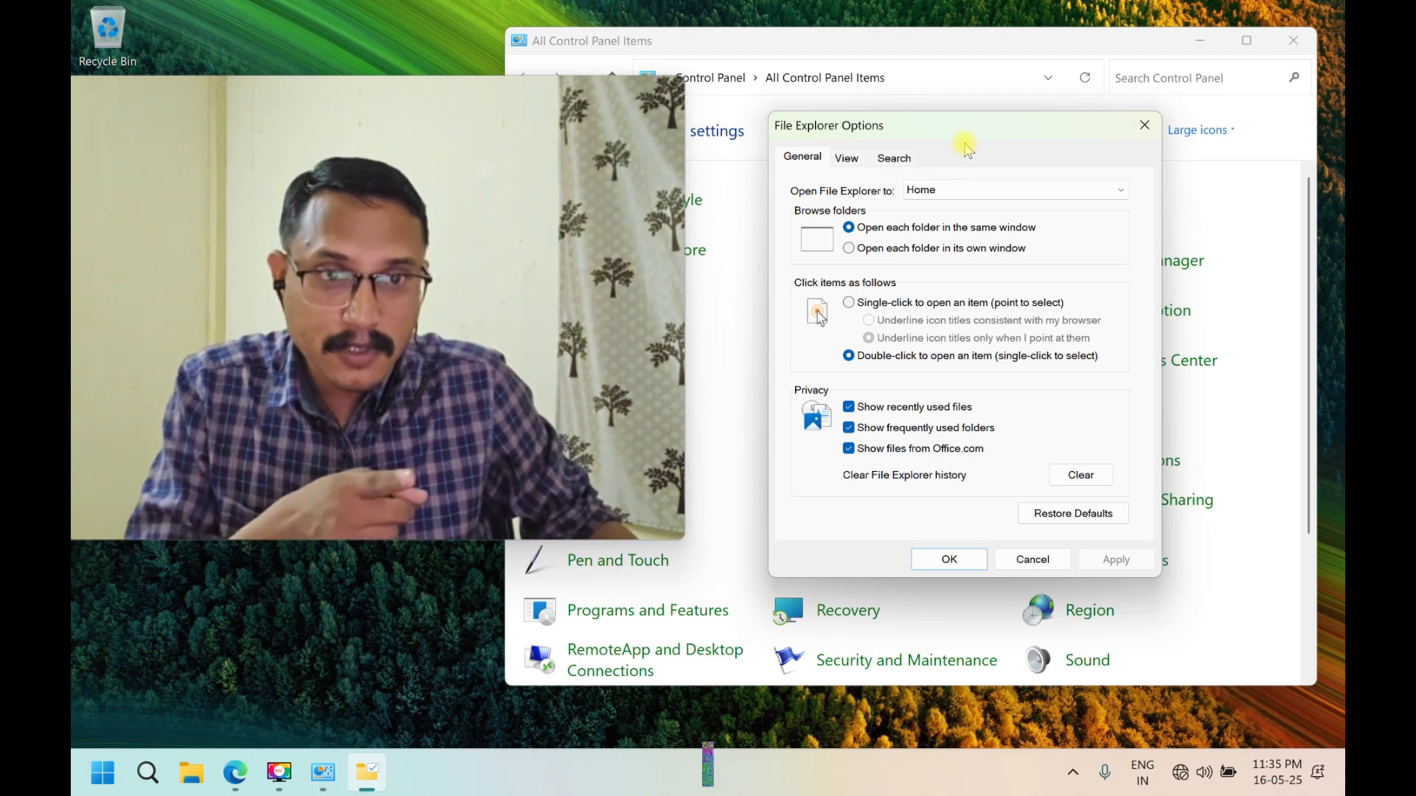
drag(966, 131, 958, 142)
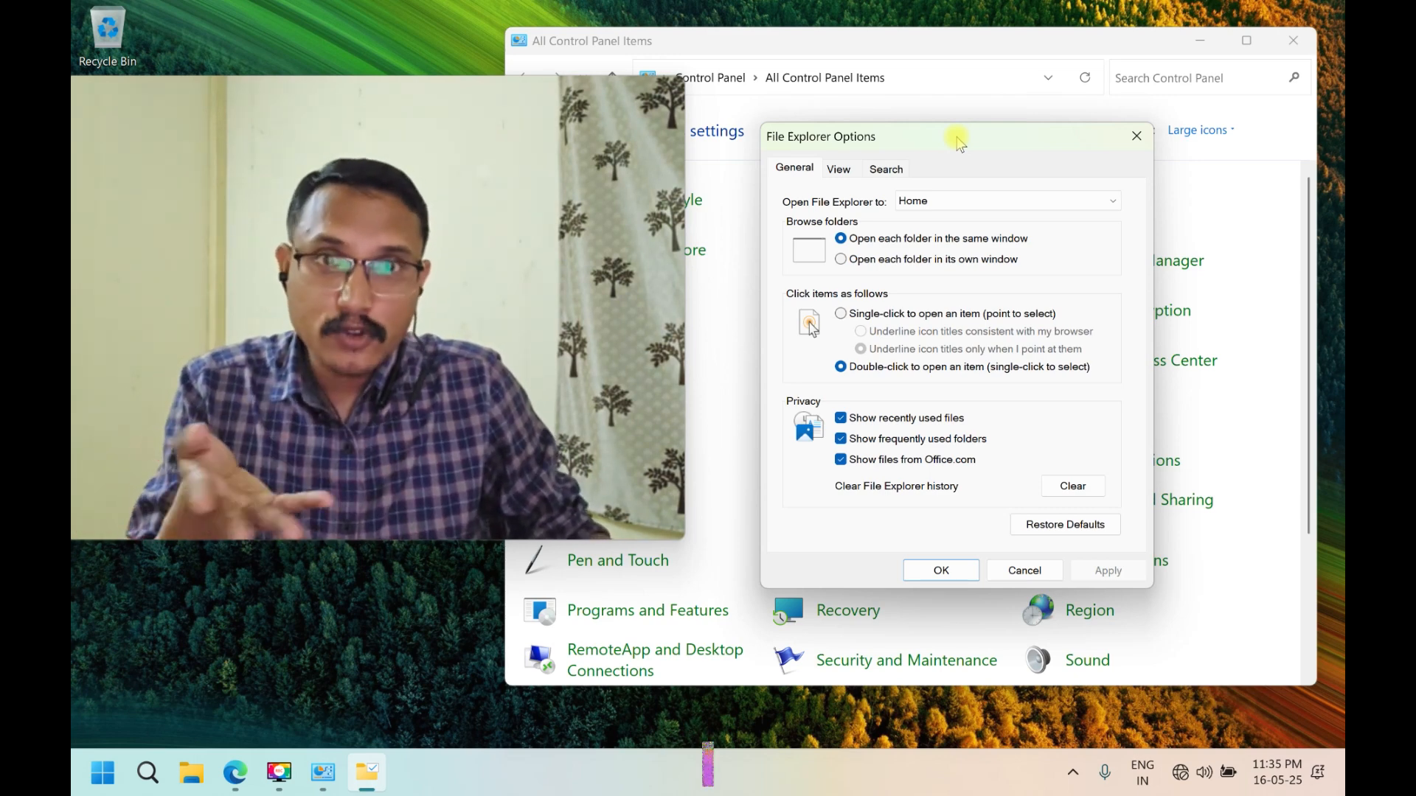
click(1136, 136)
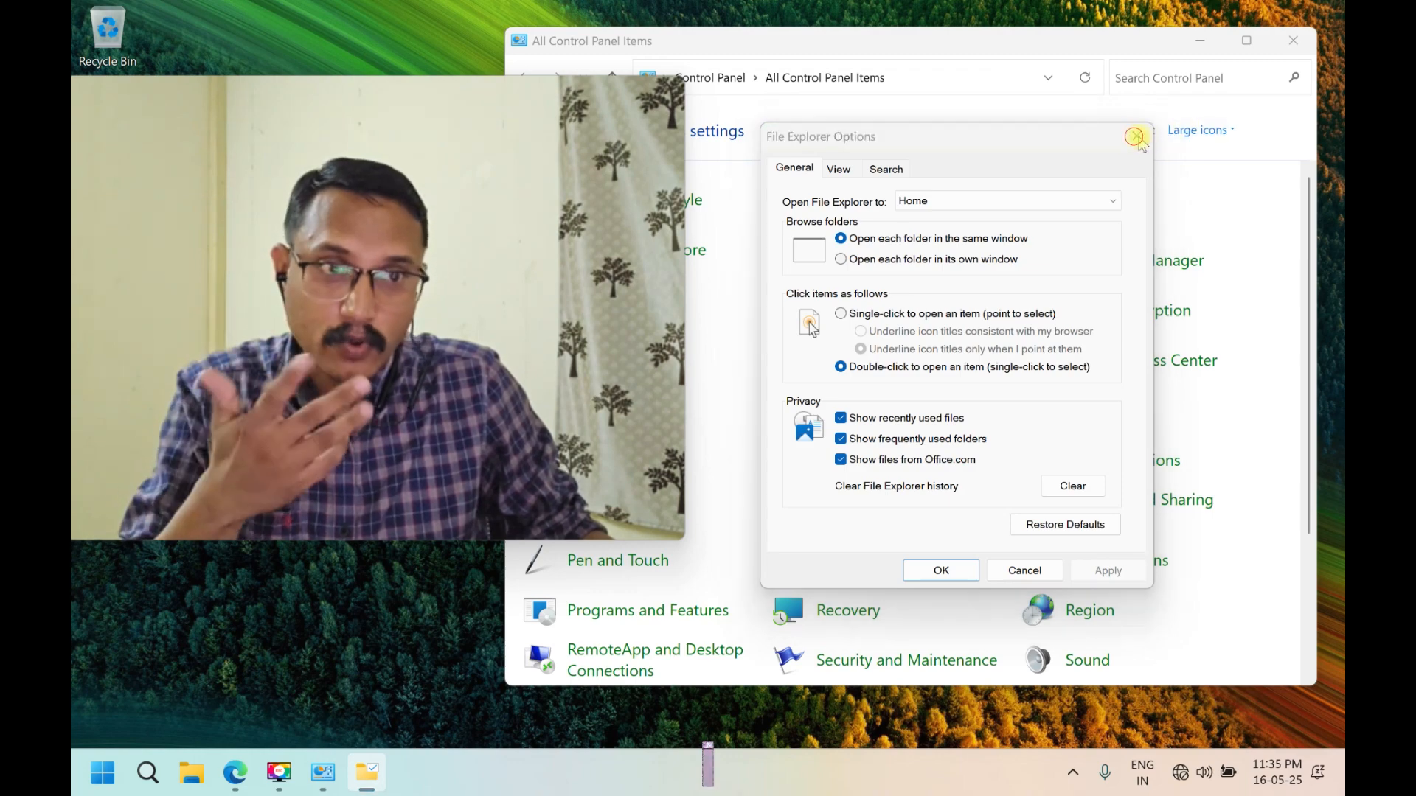
click(1299, 42)
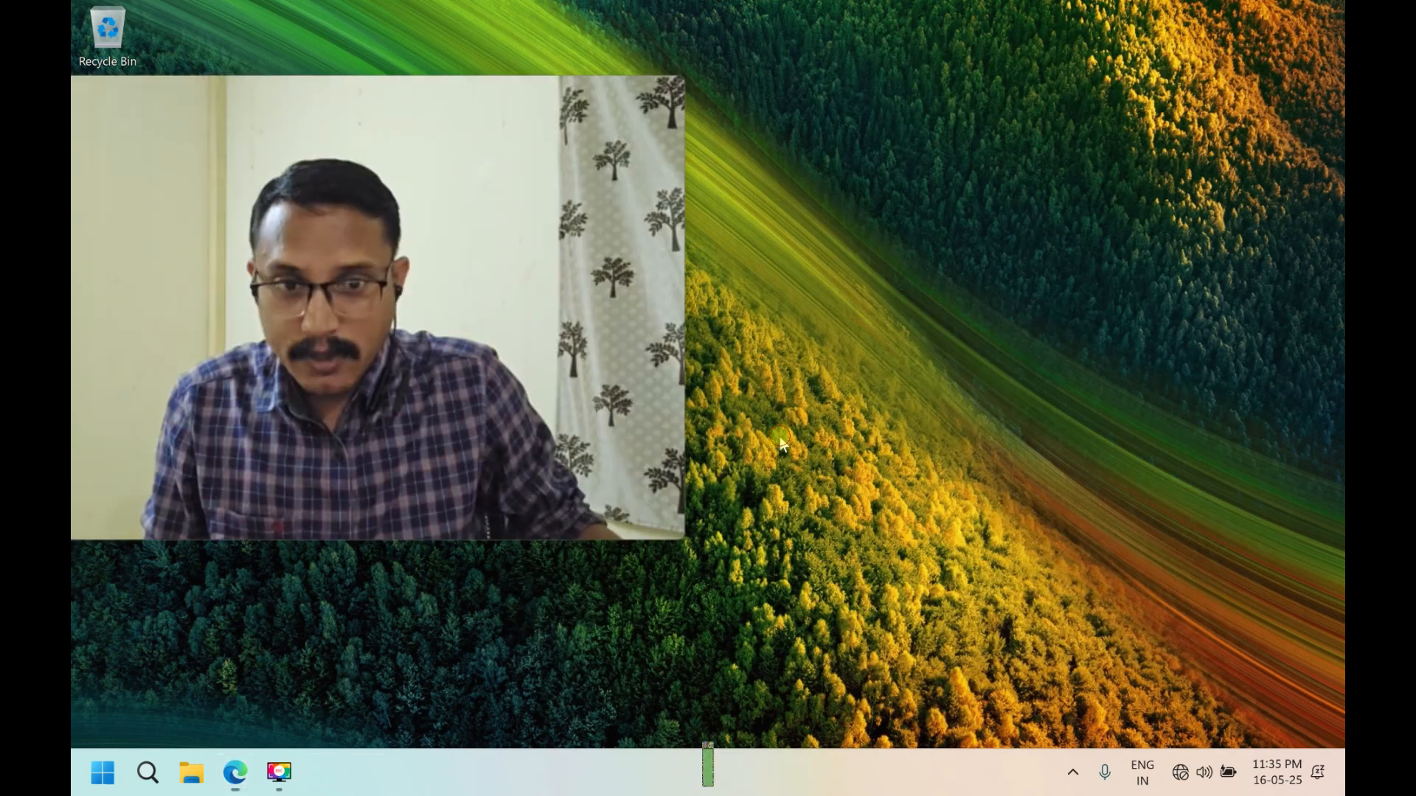
Open File Explorer, shrink the webcam window and move it clear of the Home folder list.
click(191, 774)
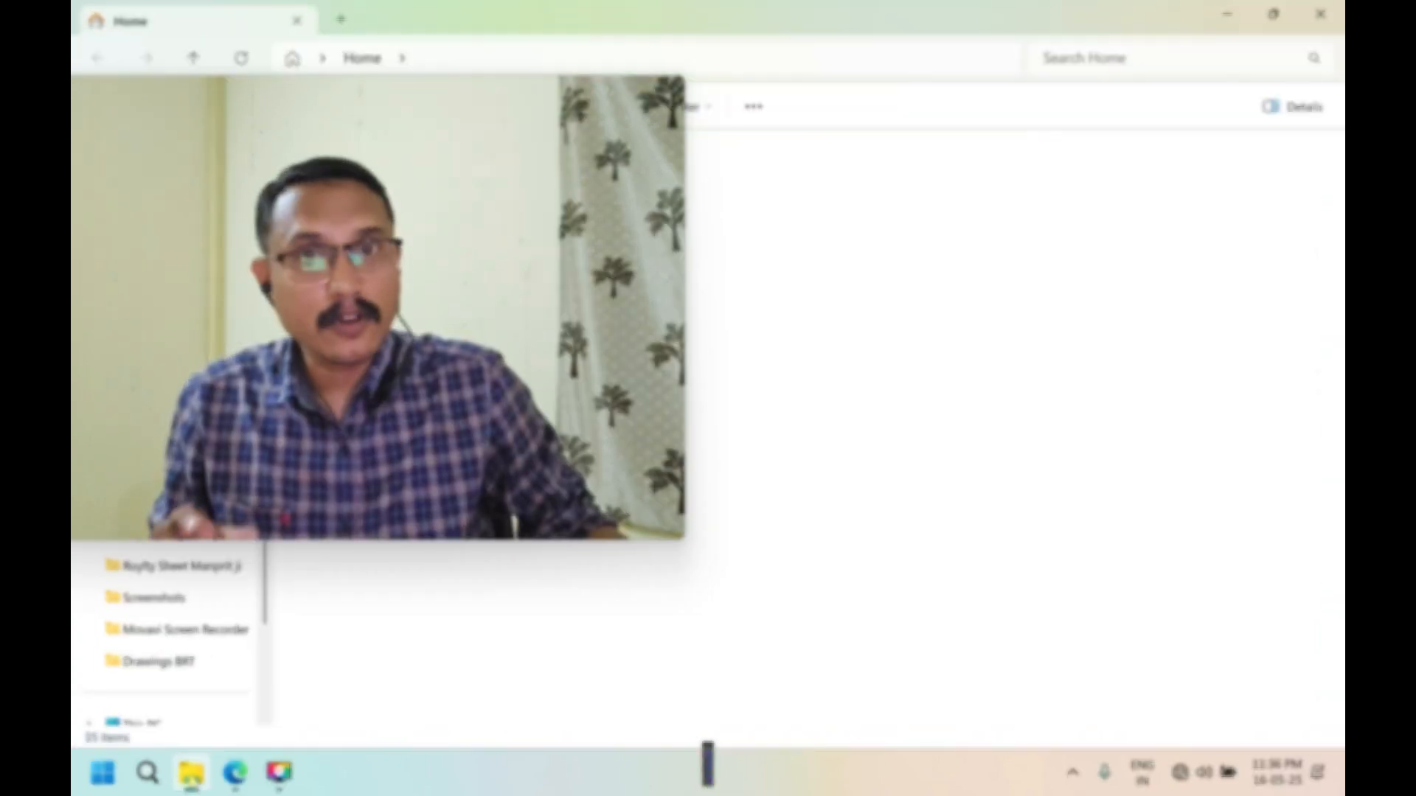
drag(468, 85, 1106, 173)
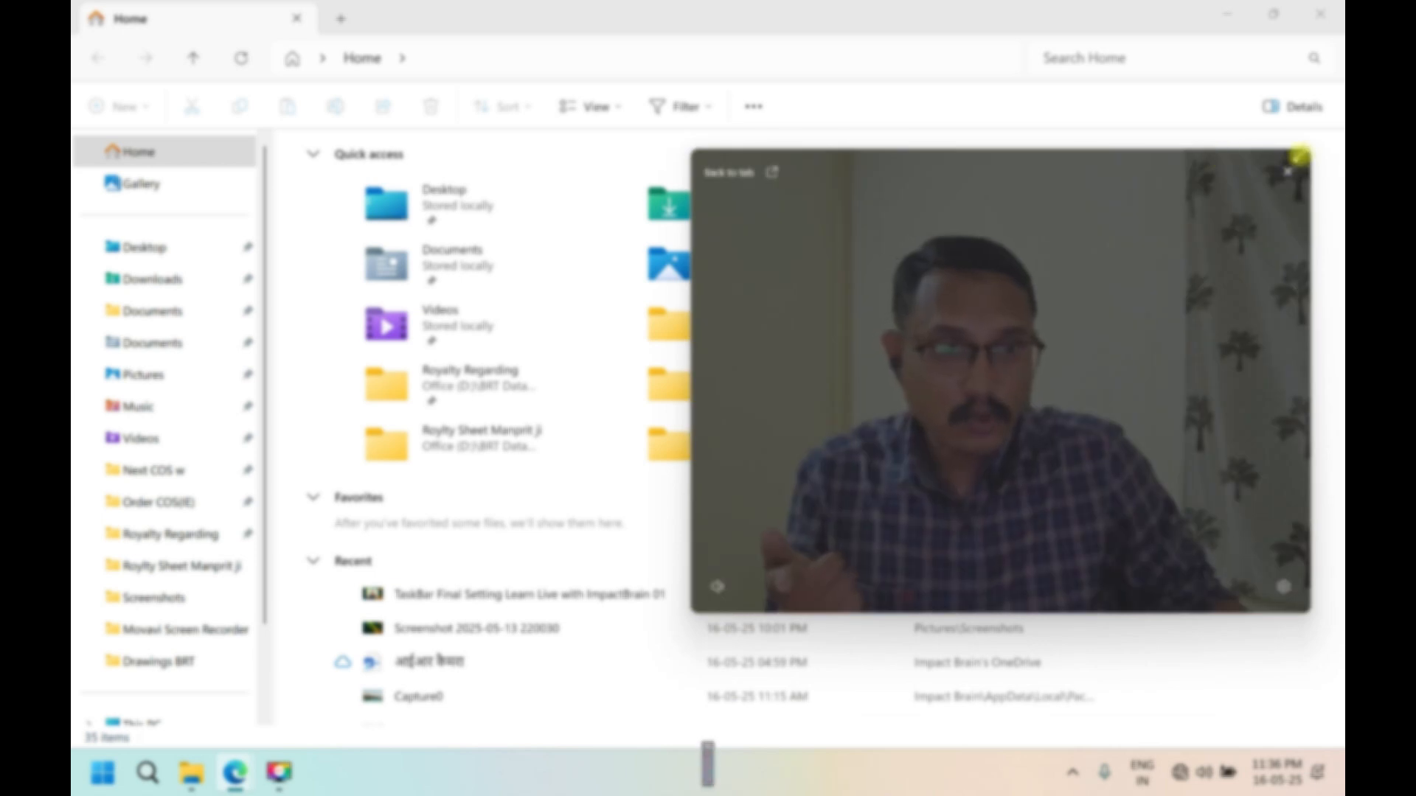
drag(1290, 157, 1014, 396)
drag(872, 416, 1235, 24)
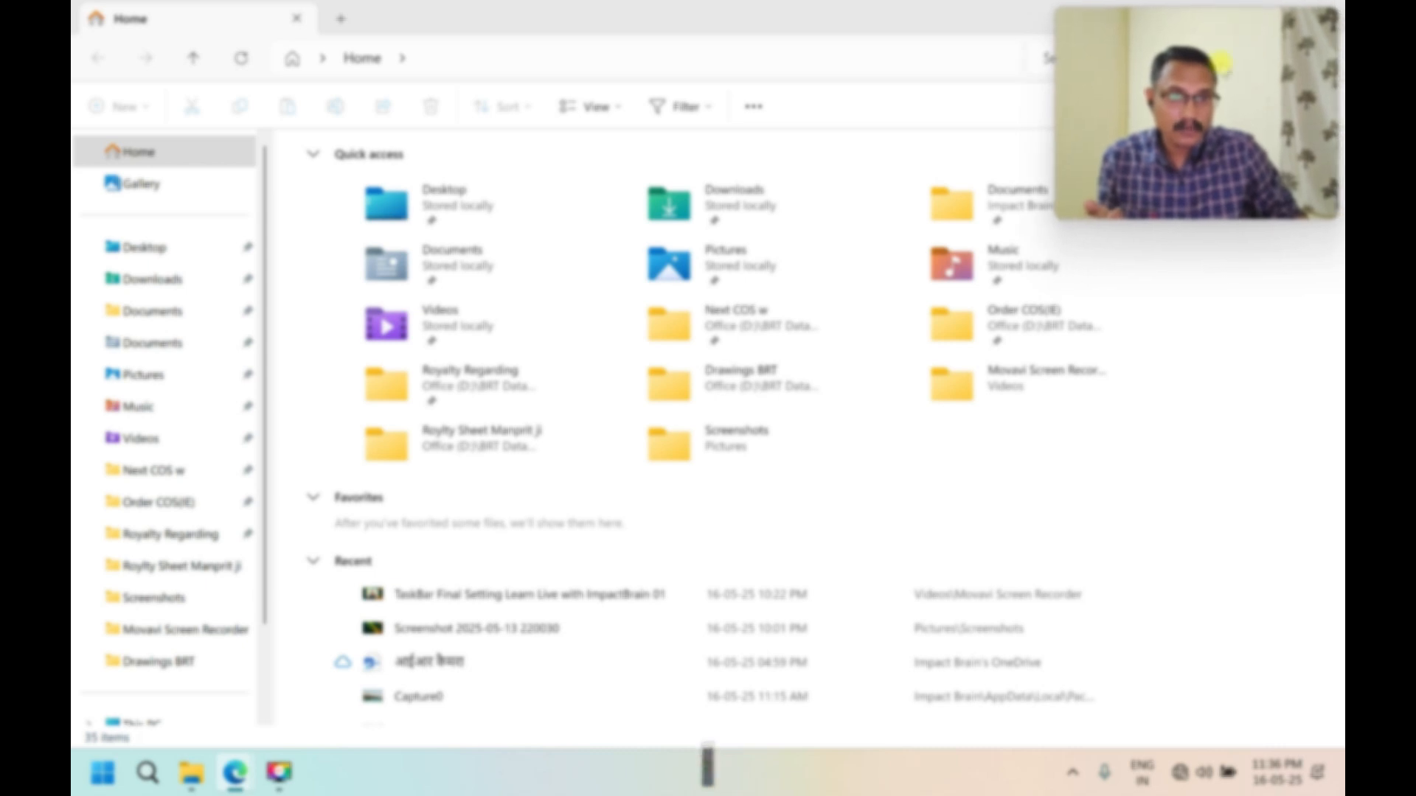
Collapse the Quick access, Favorites and Recent sections on the Home page and expand them again.
click(1220, 397)
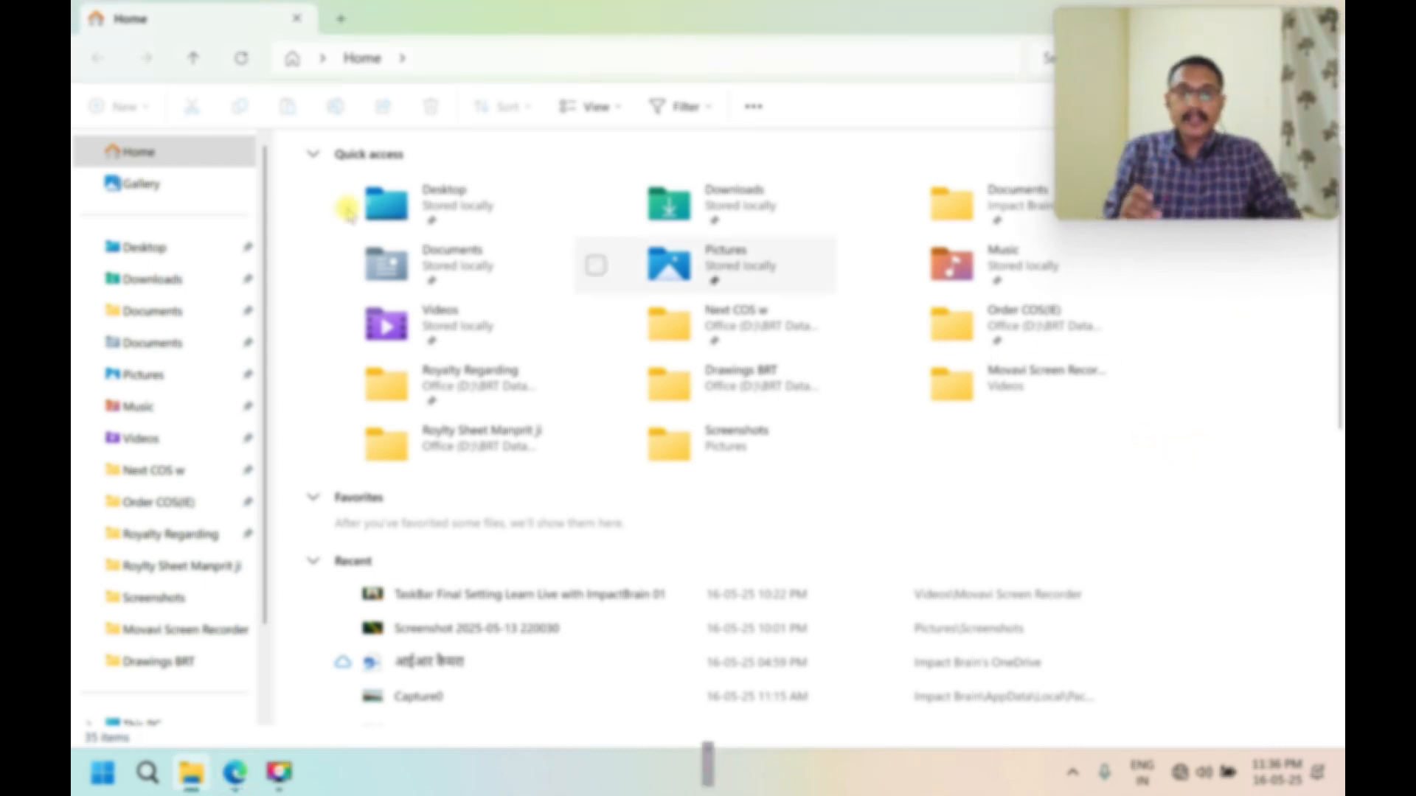
click(317, 157)
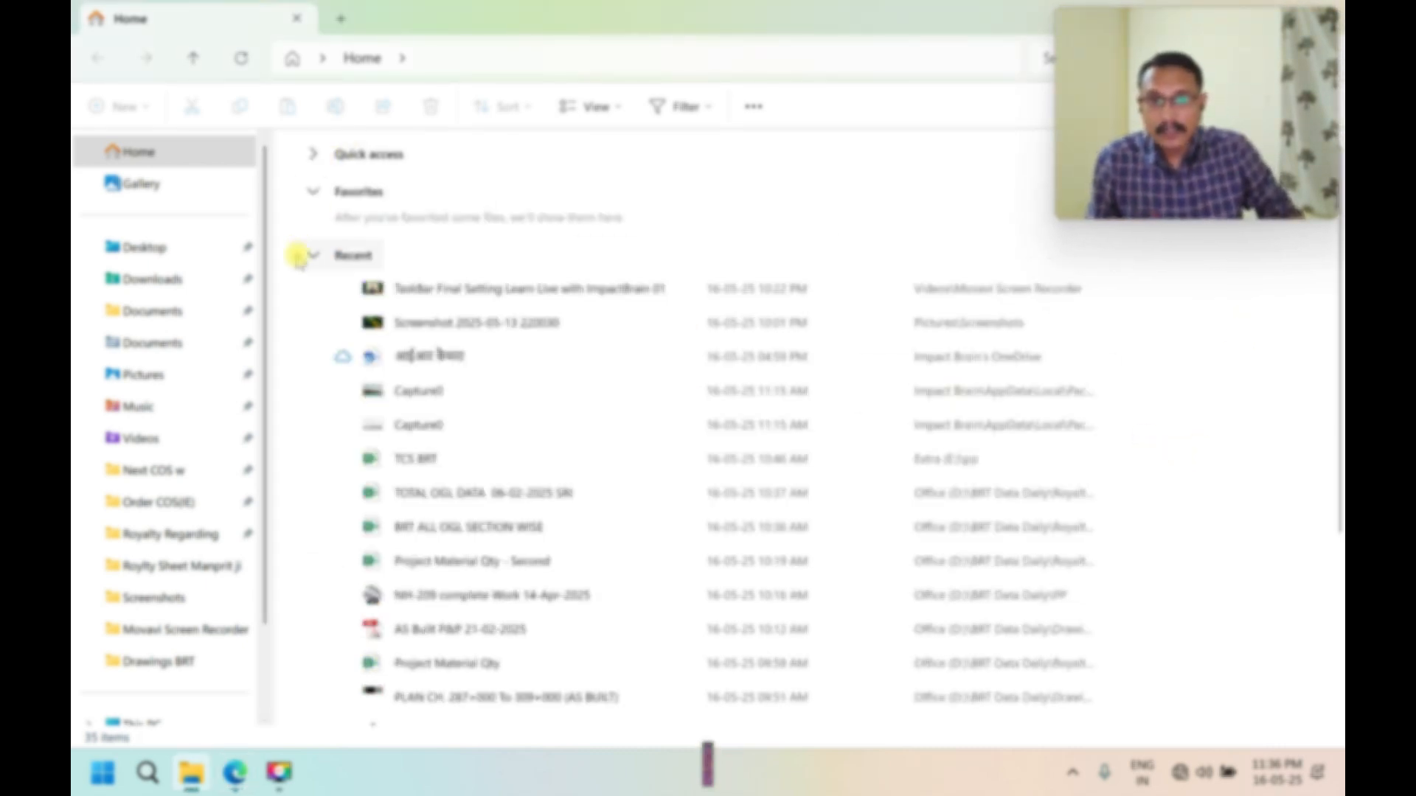
click(310, 196)
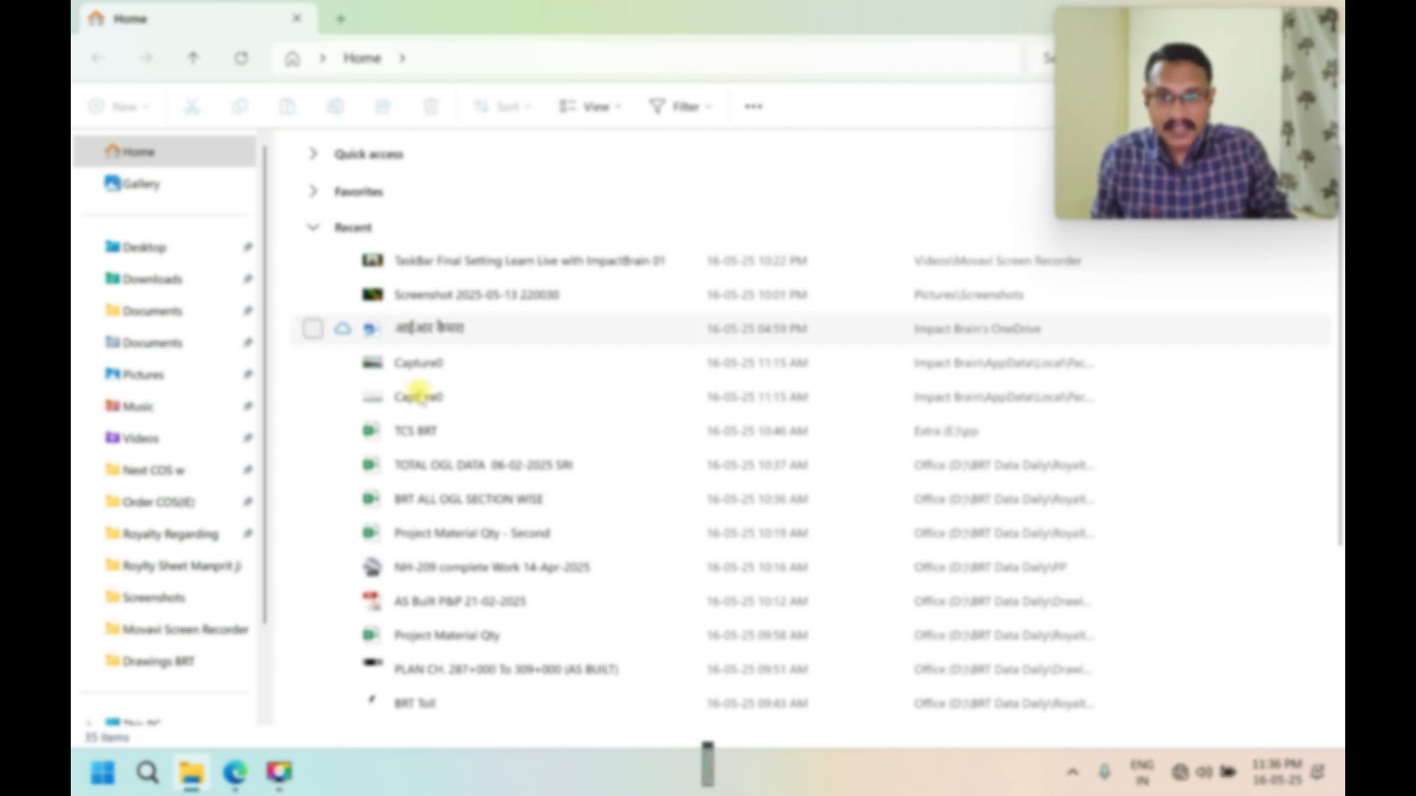
click(313, 226)
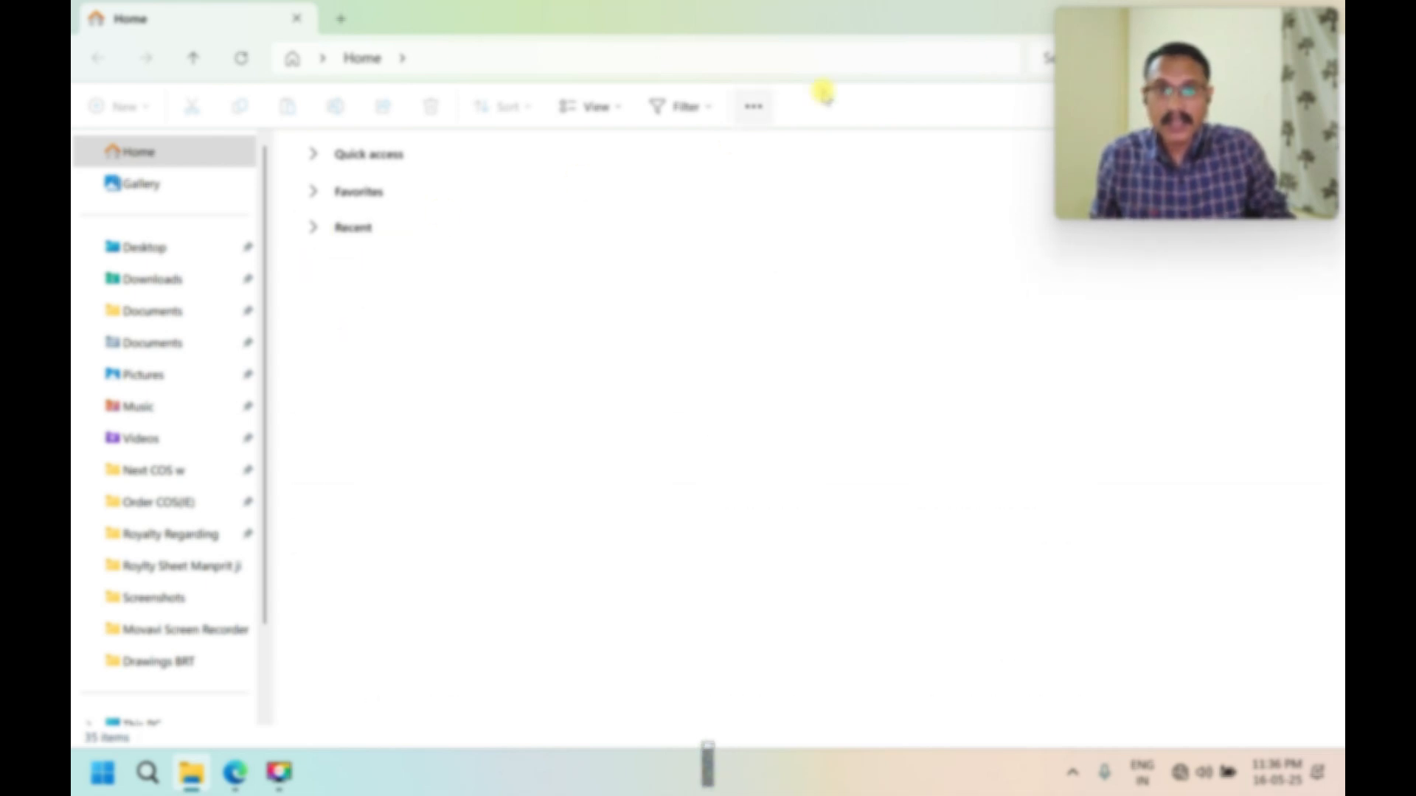
click(320, 229)
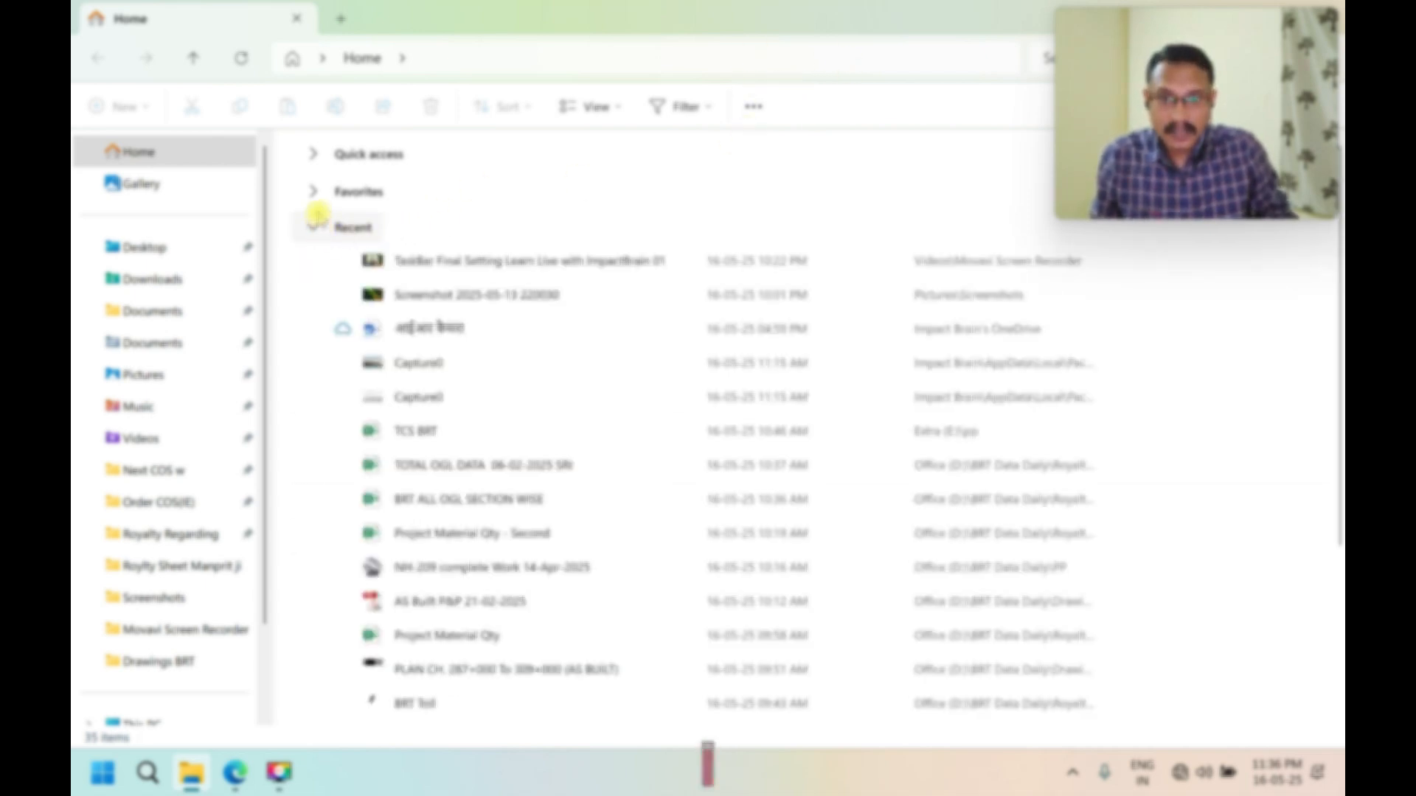
click(318, 193)
click(313, 154)
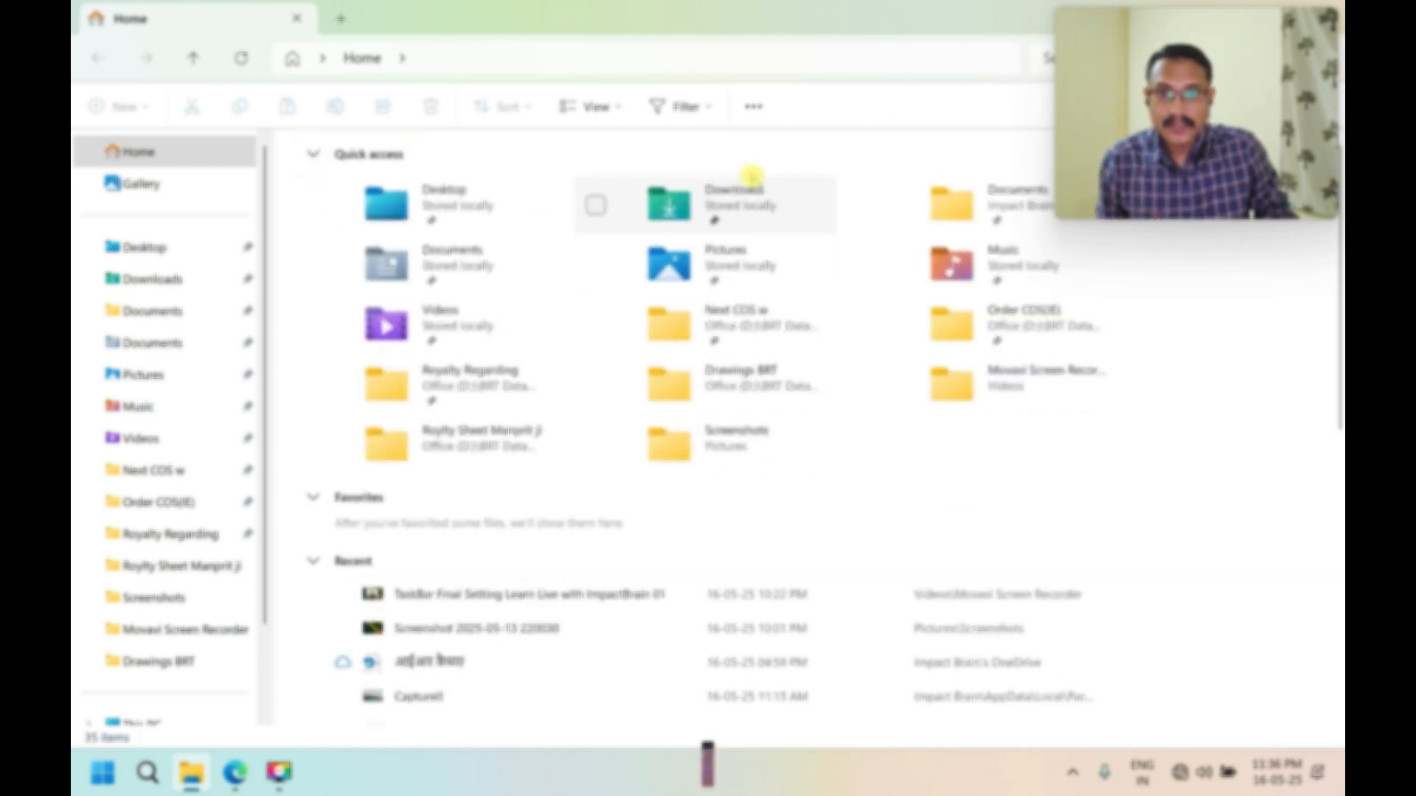
Open Folder Options from File Explorer, lower the dialog slightly, and enlarge the webcam window beside it.
click(753, 107)
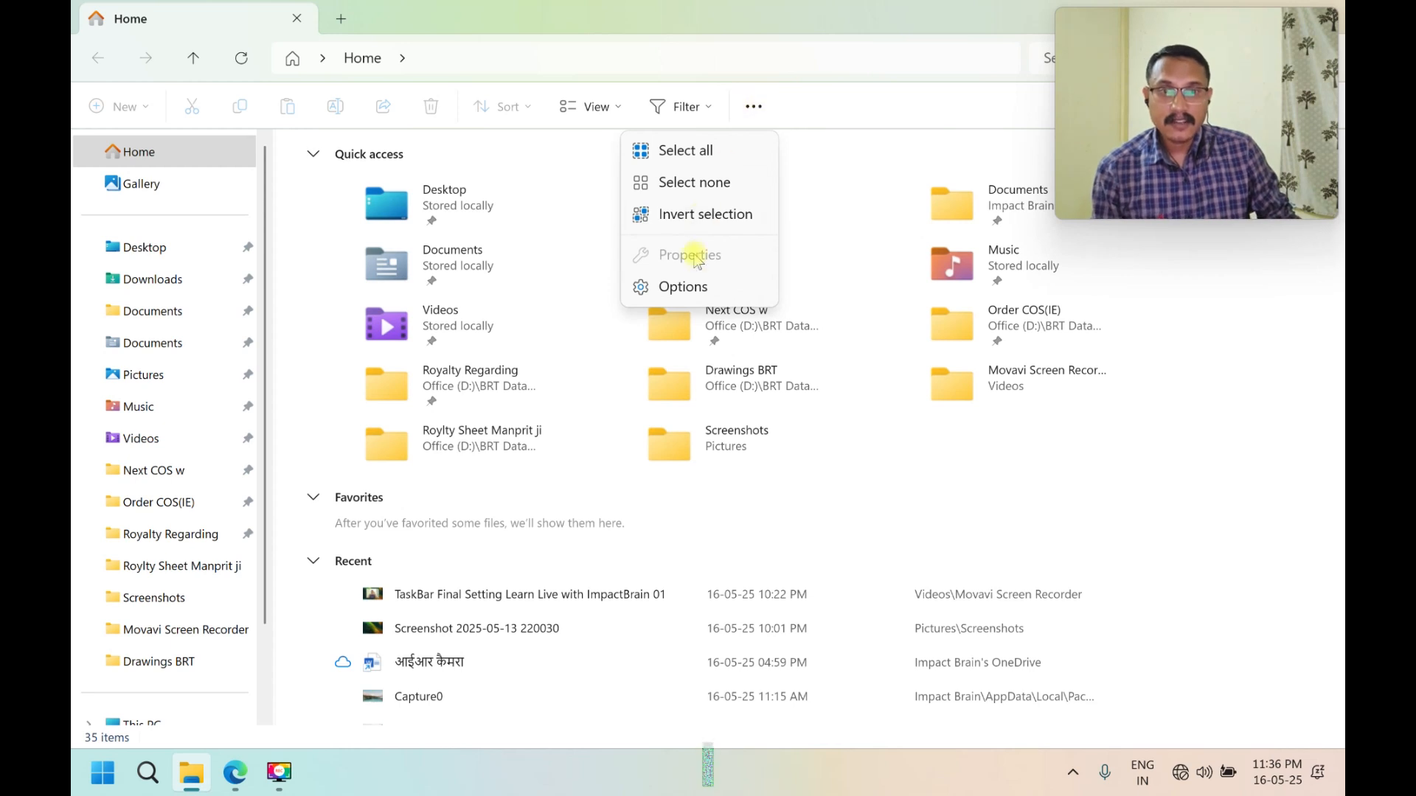
click(693, 287)
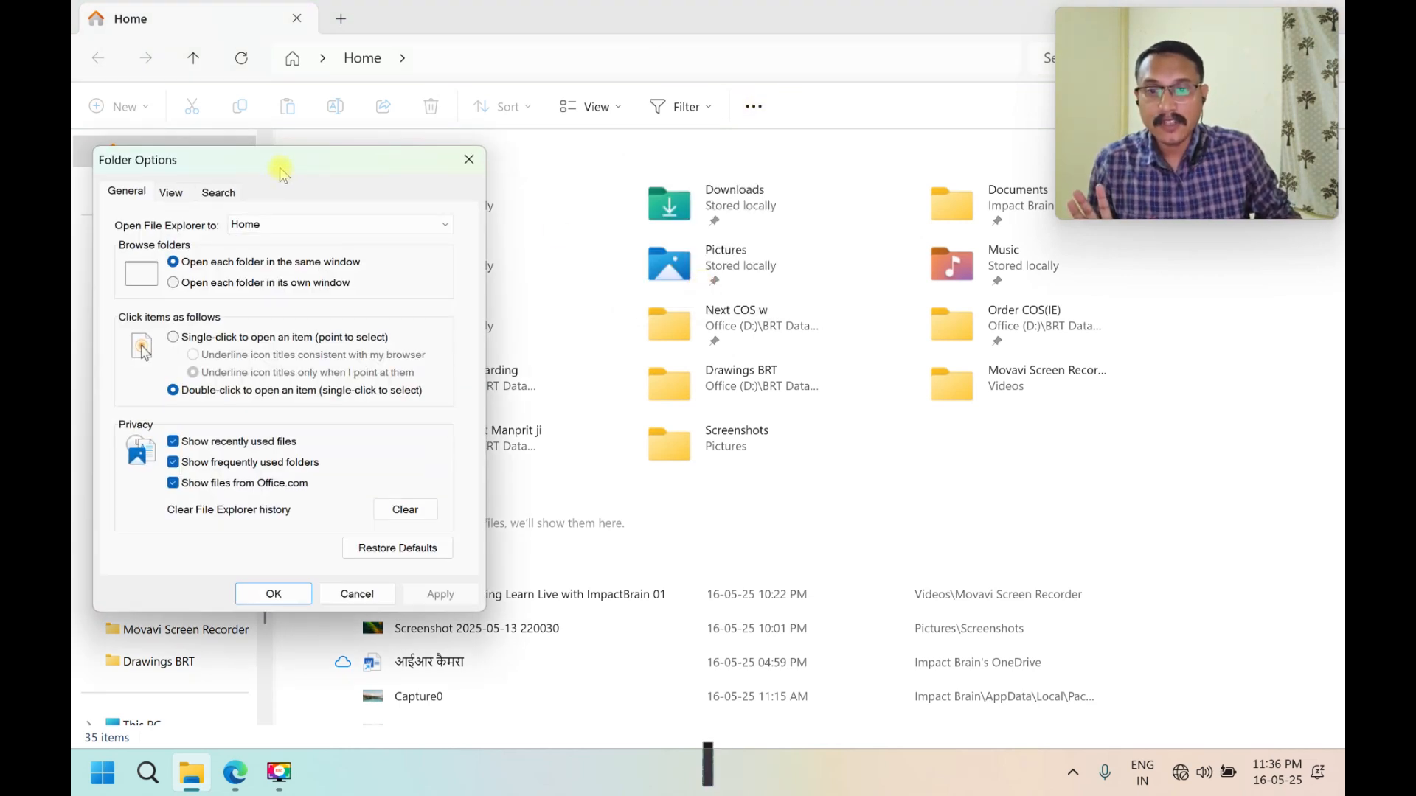
drag(280, 169, 282, 212)
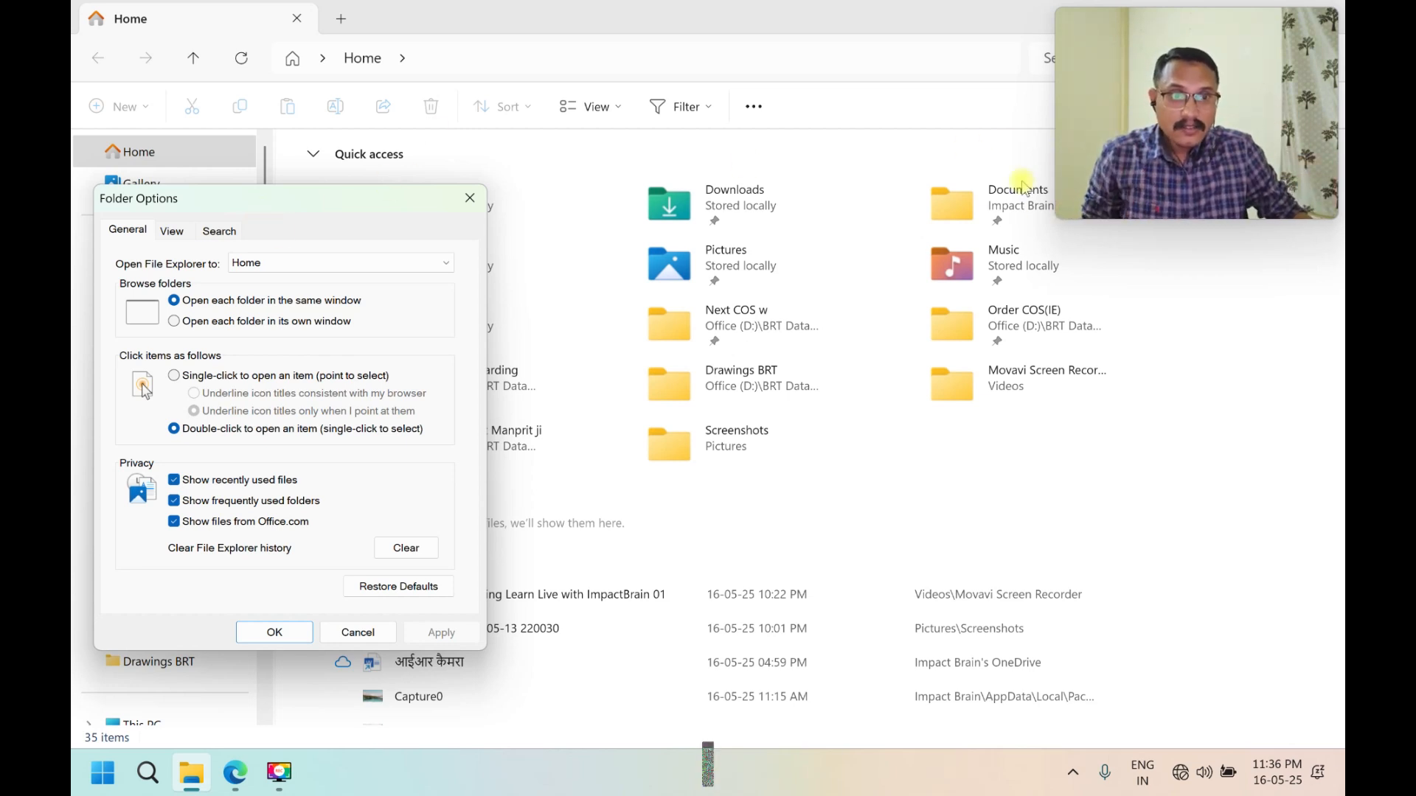
drag(1058, 216, 602, 440)
drag(1030, 149, 985, 182)
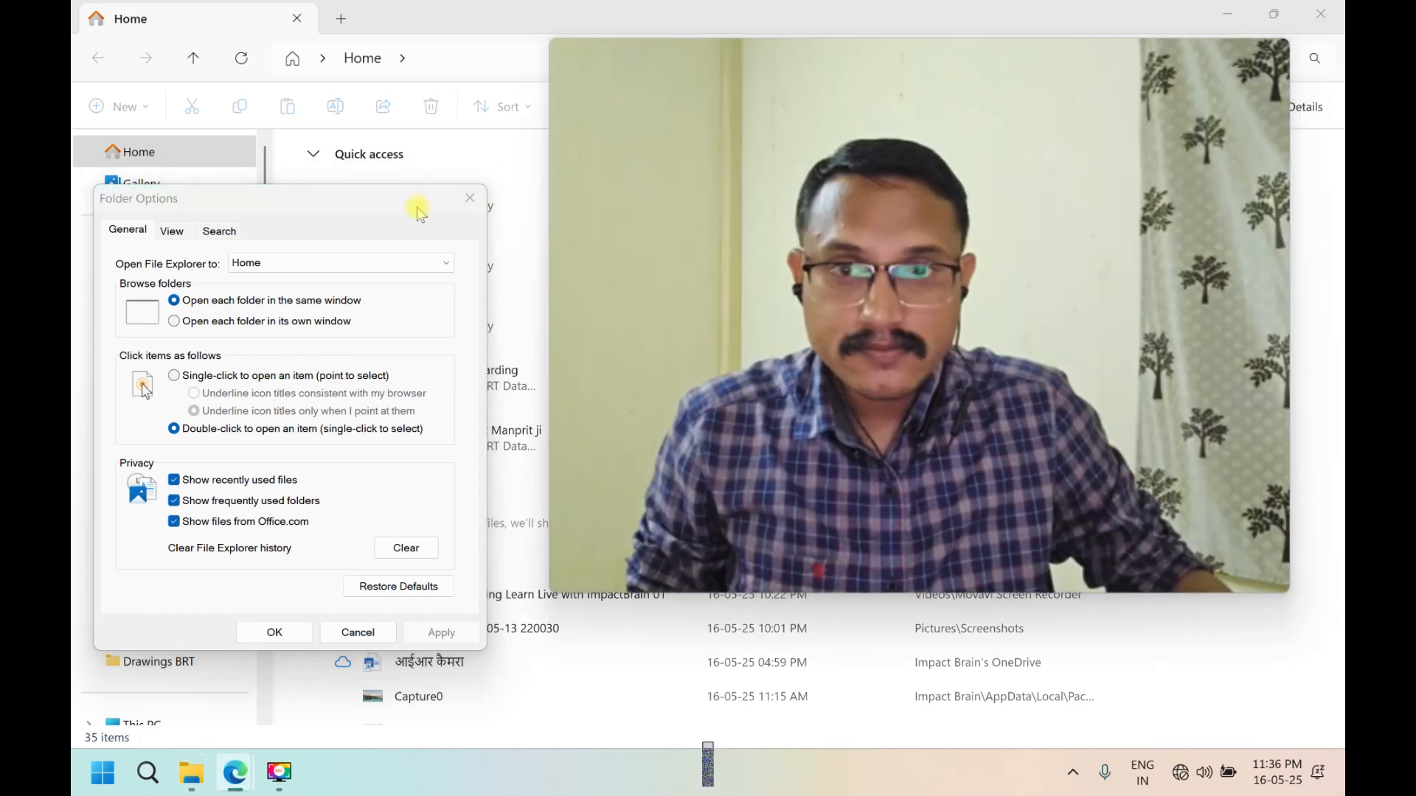
Turn off recently used files, frequently used folders and Office.com files, clear the File Explorer history, and apply the Folder Options.
click(417, 210)
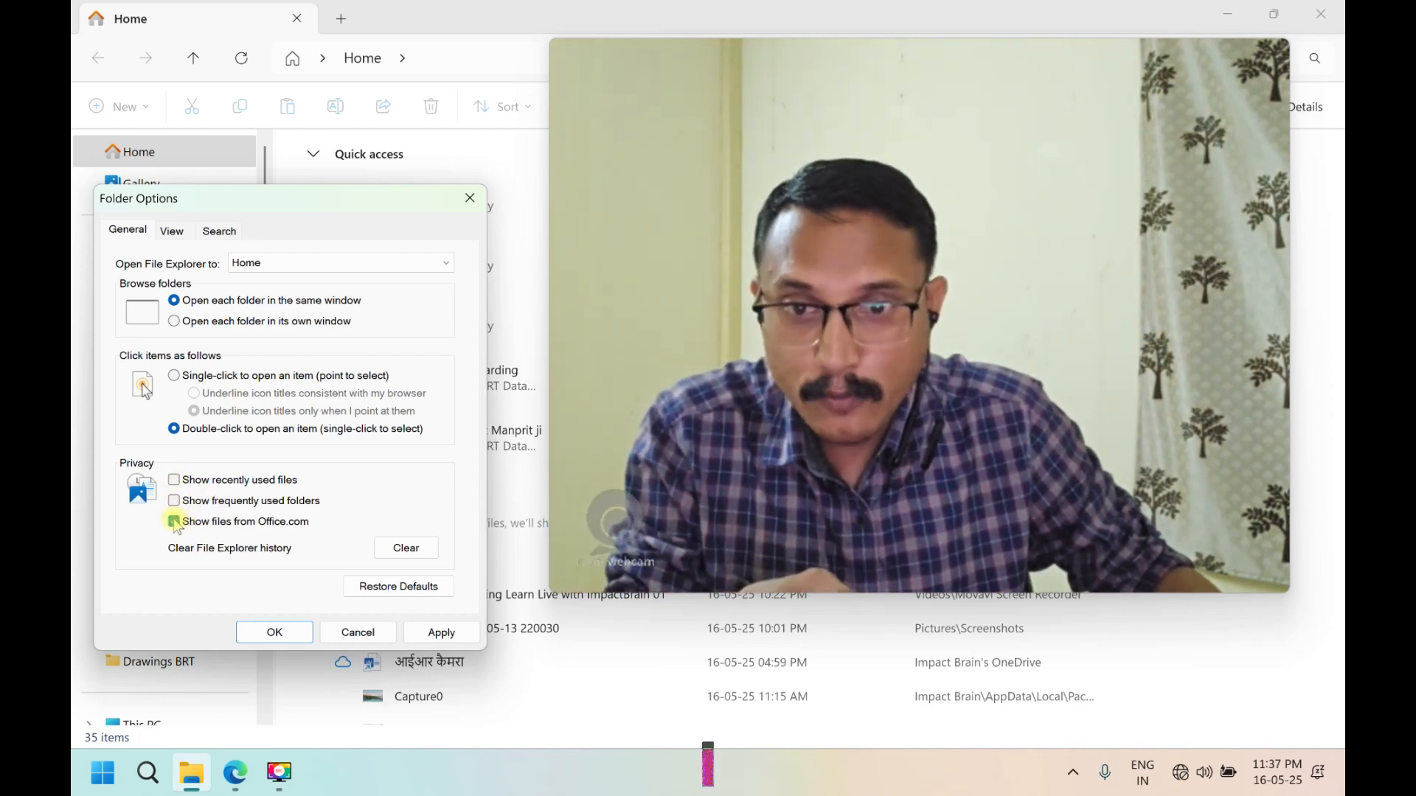
click(412, 553)
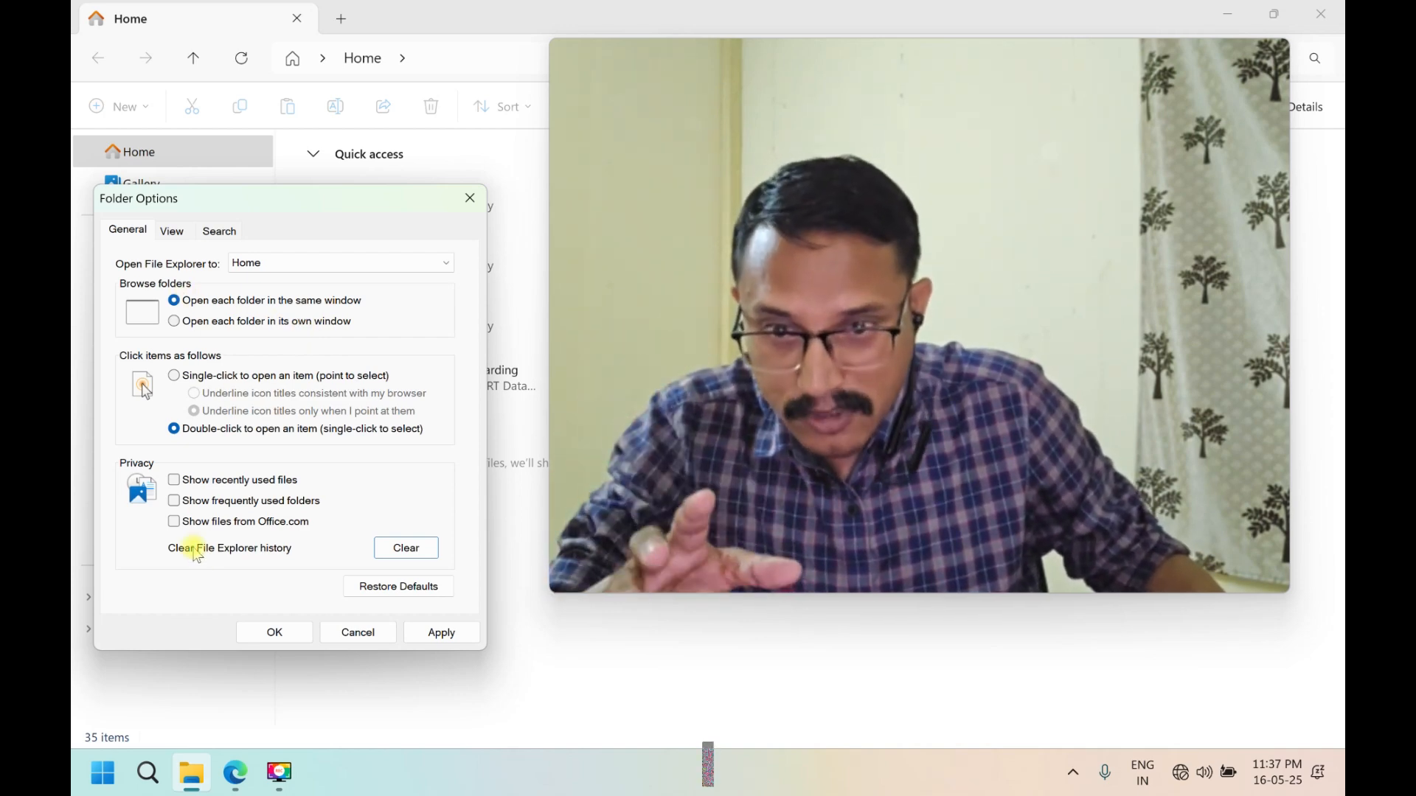
click(172, 230)
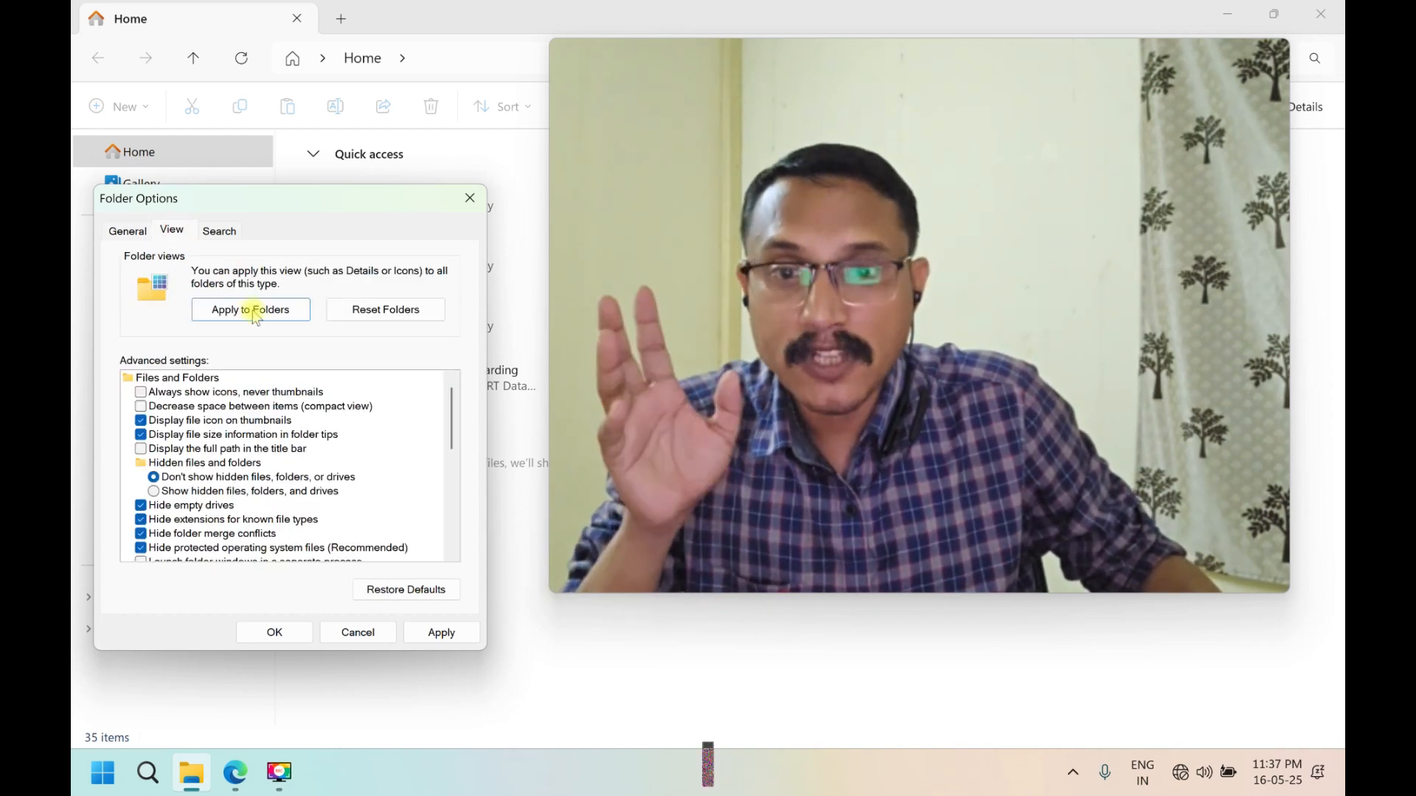
click(221, 230)
click(121, 230)
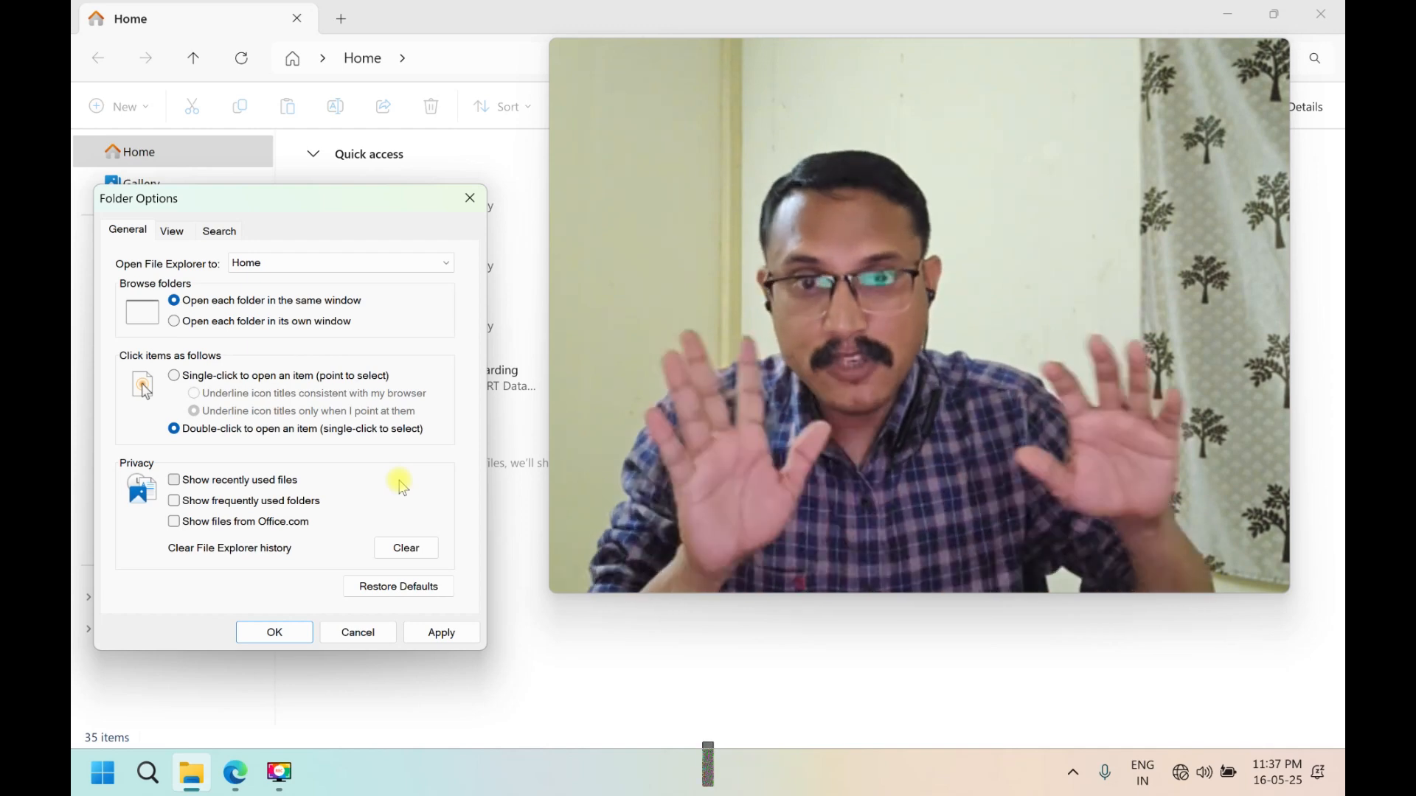
click(442, 632)
click(275, 632)
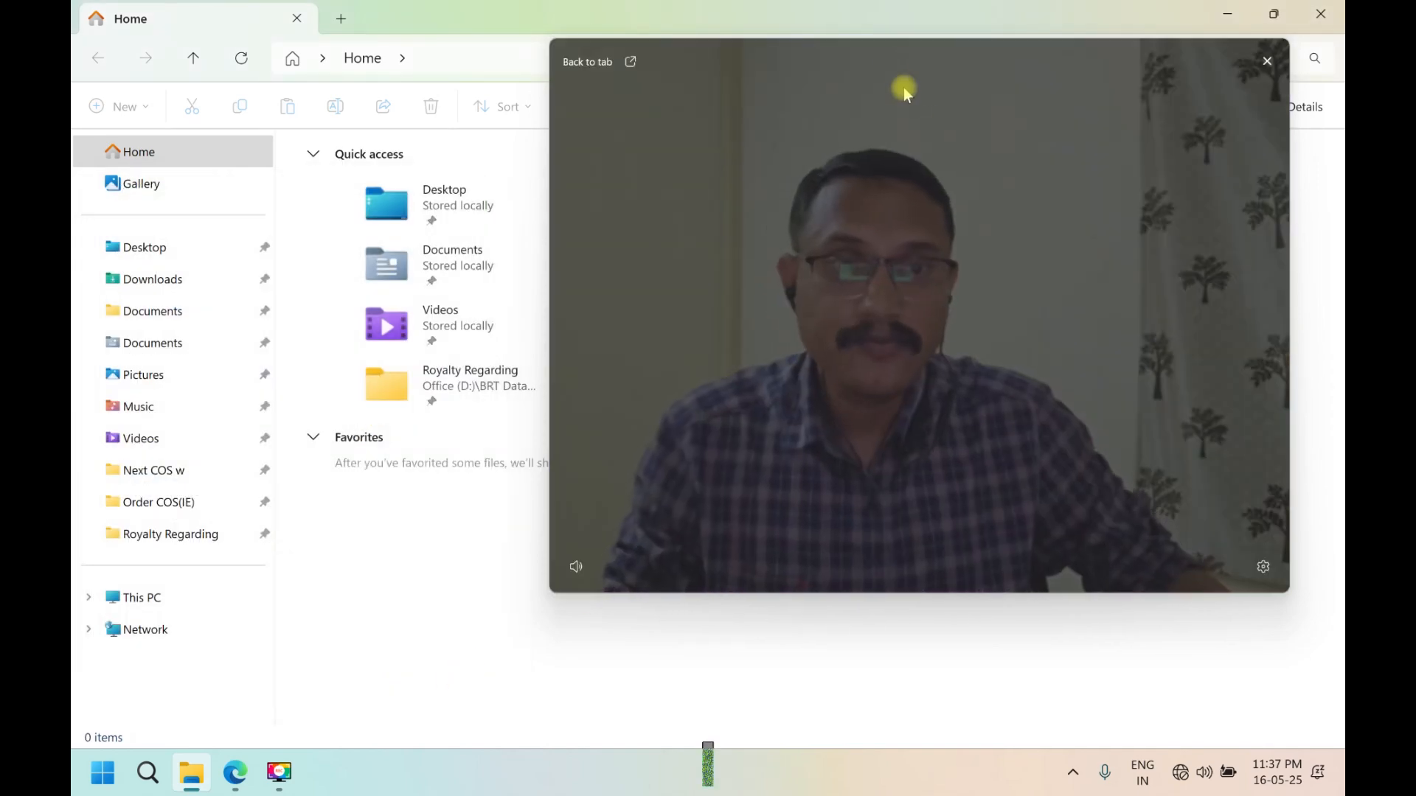
Move the webcam window off the Home folder list and collapse the Quick access section.
drag(904, 87, 1192, 29)
click(320, 440)
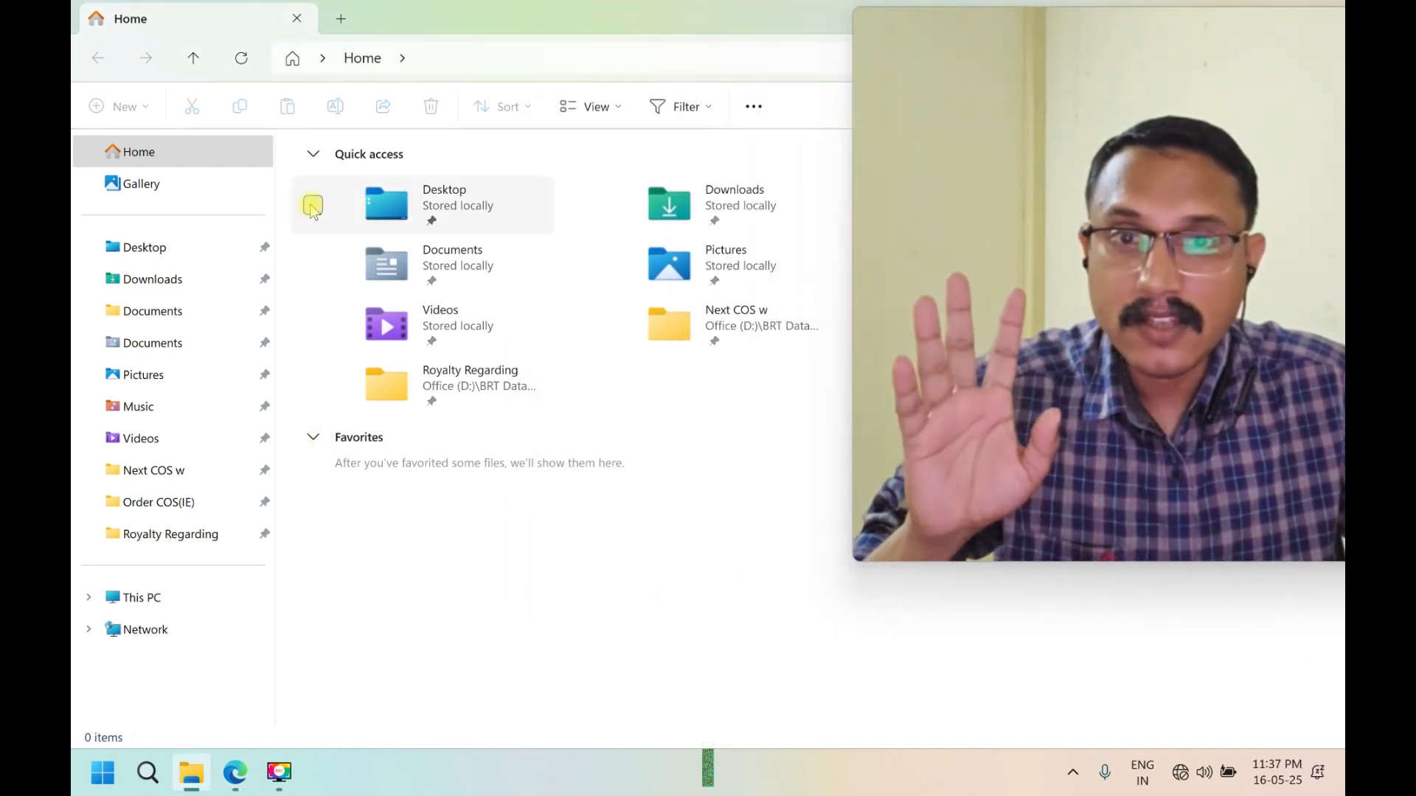
click(312, 154)
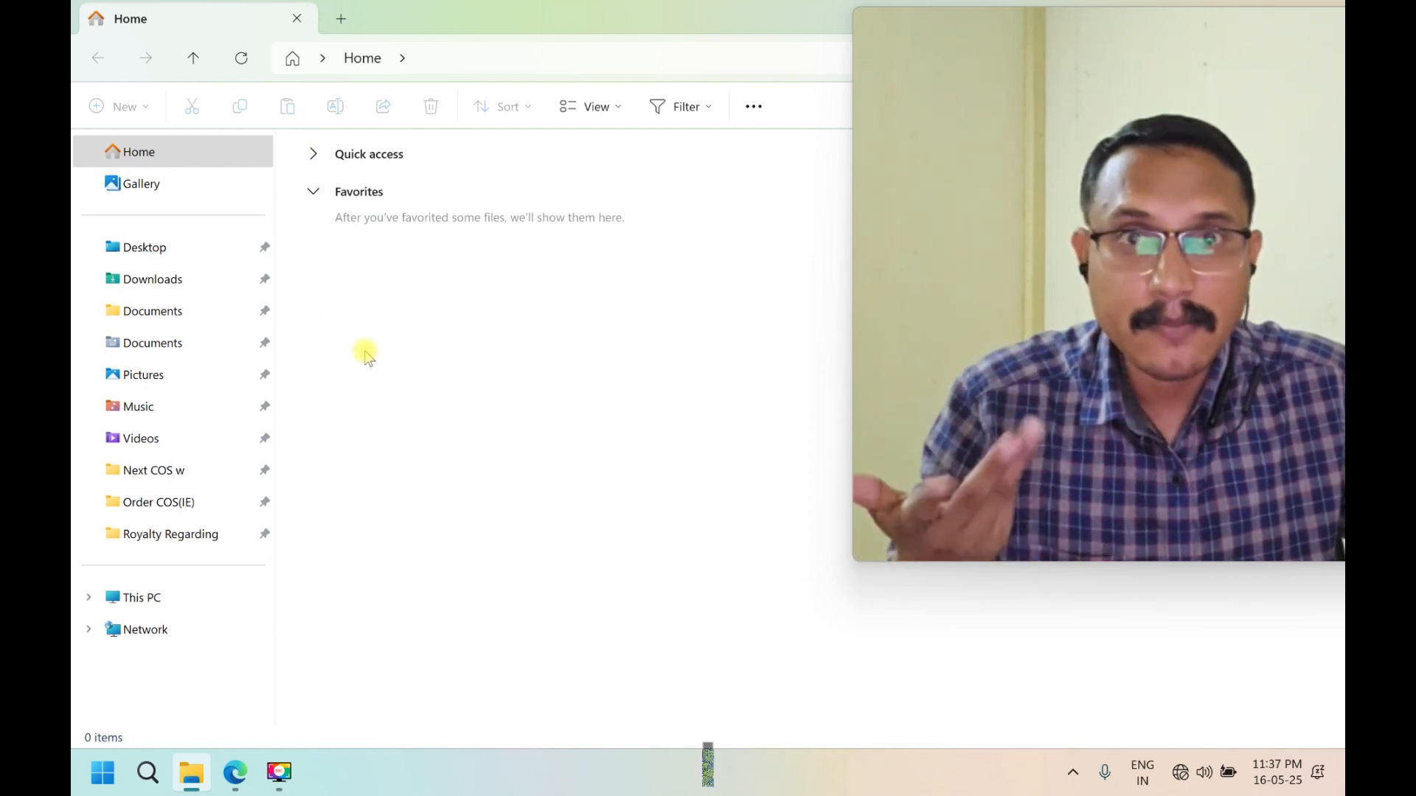
Open the Start menu's power options, then view the Start menu's recommended items from the desktop and close it.
click(103, 773)
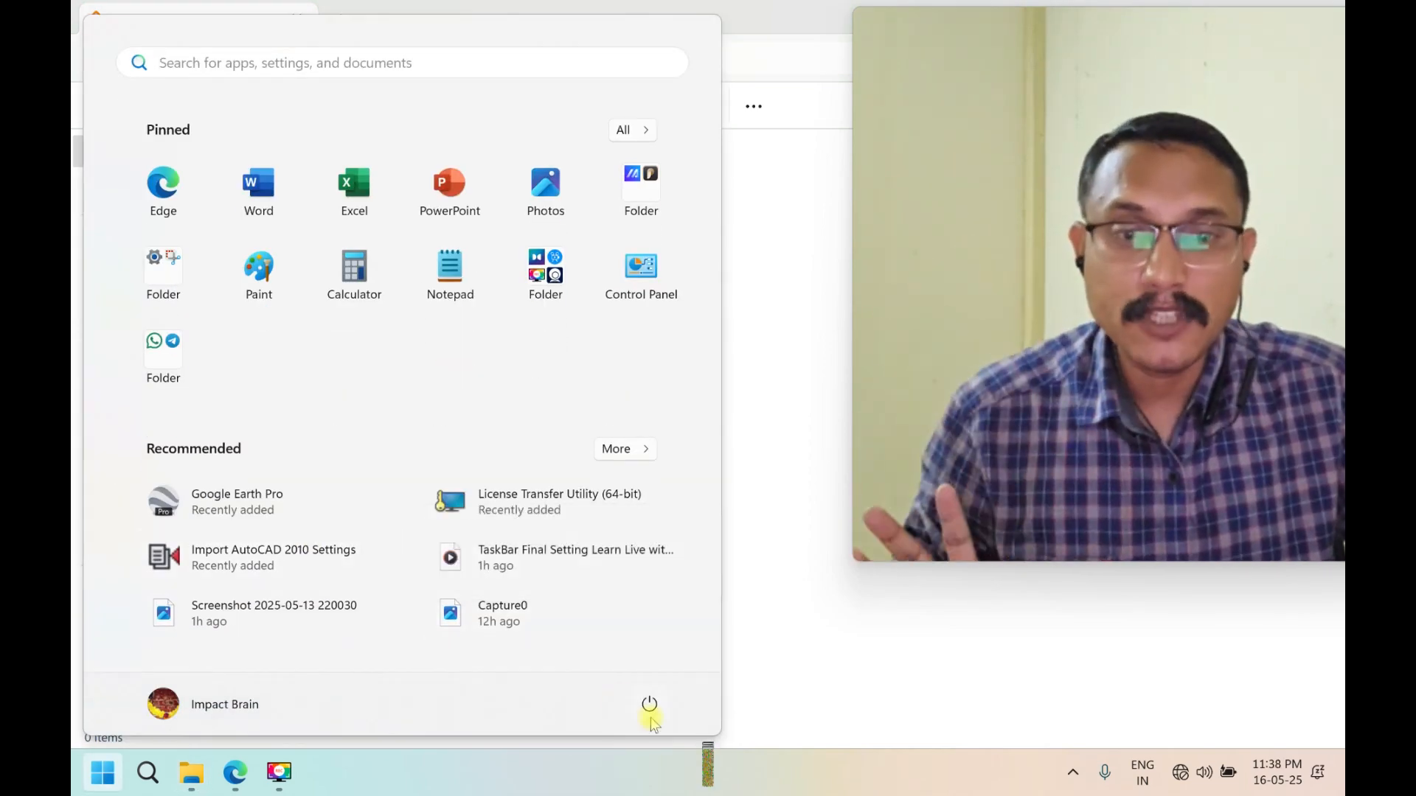
click(650, 709)
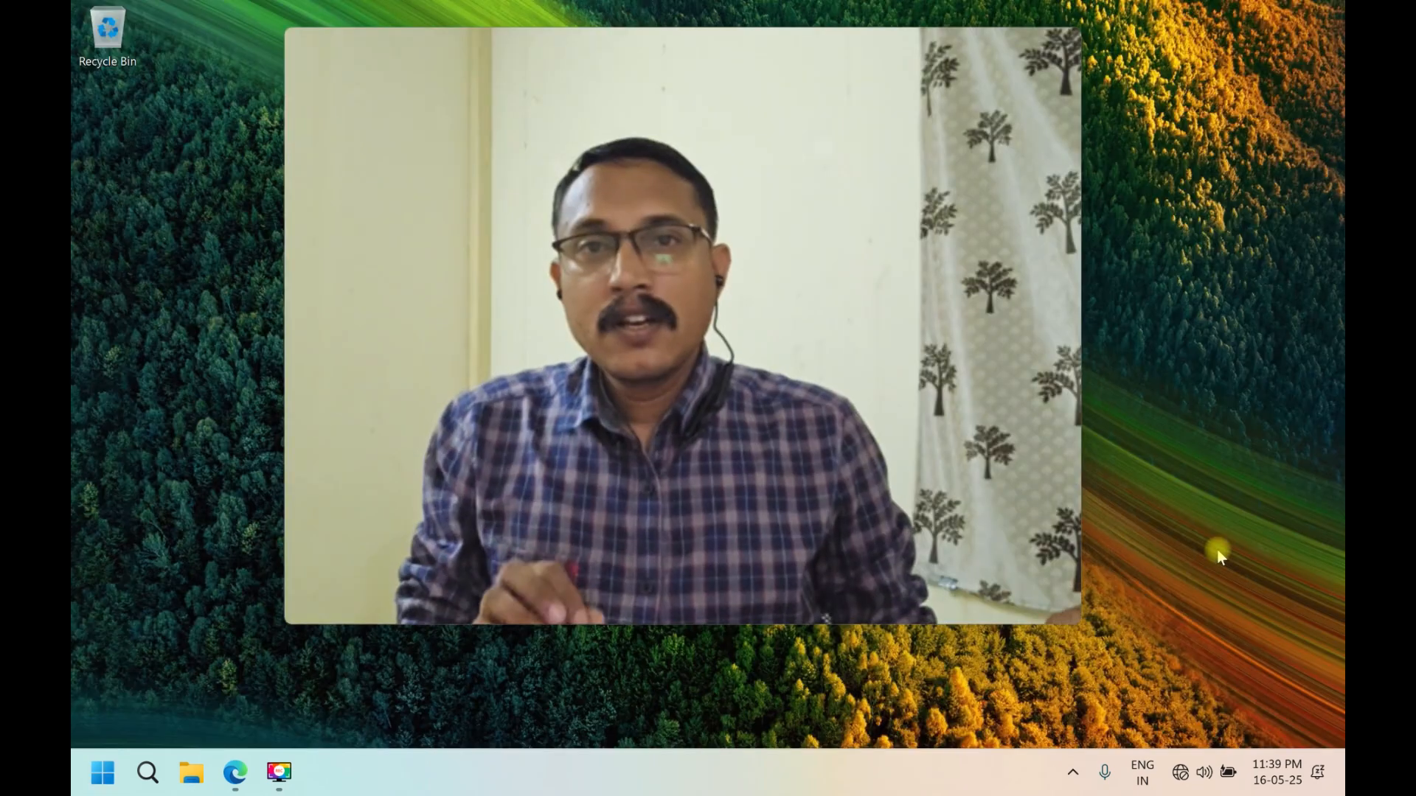
click(110, 775)
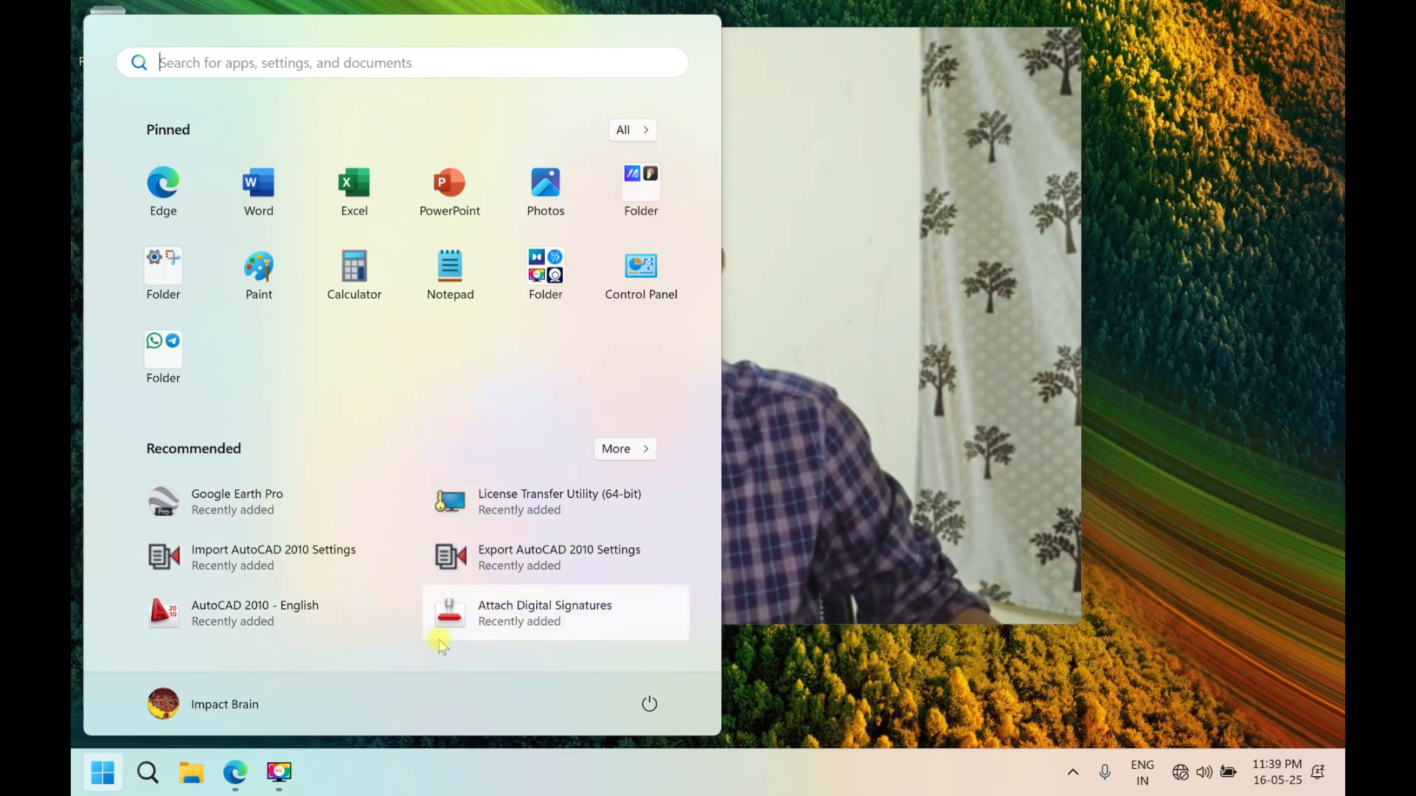
click(846, 675)
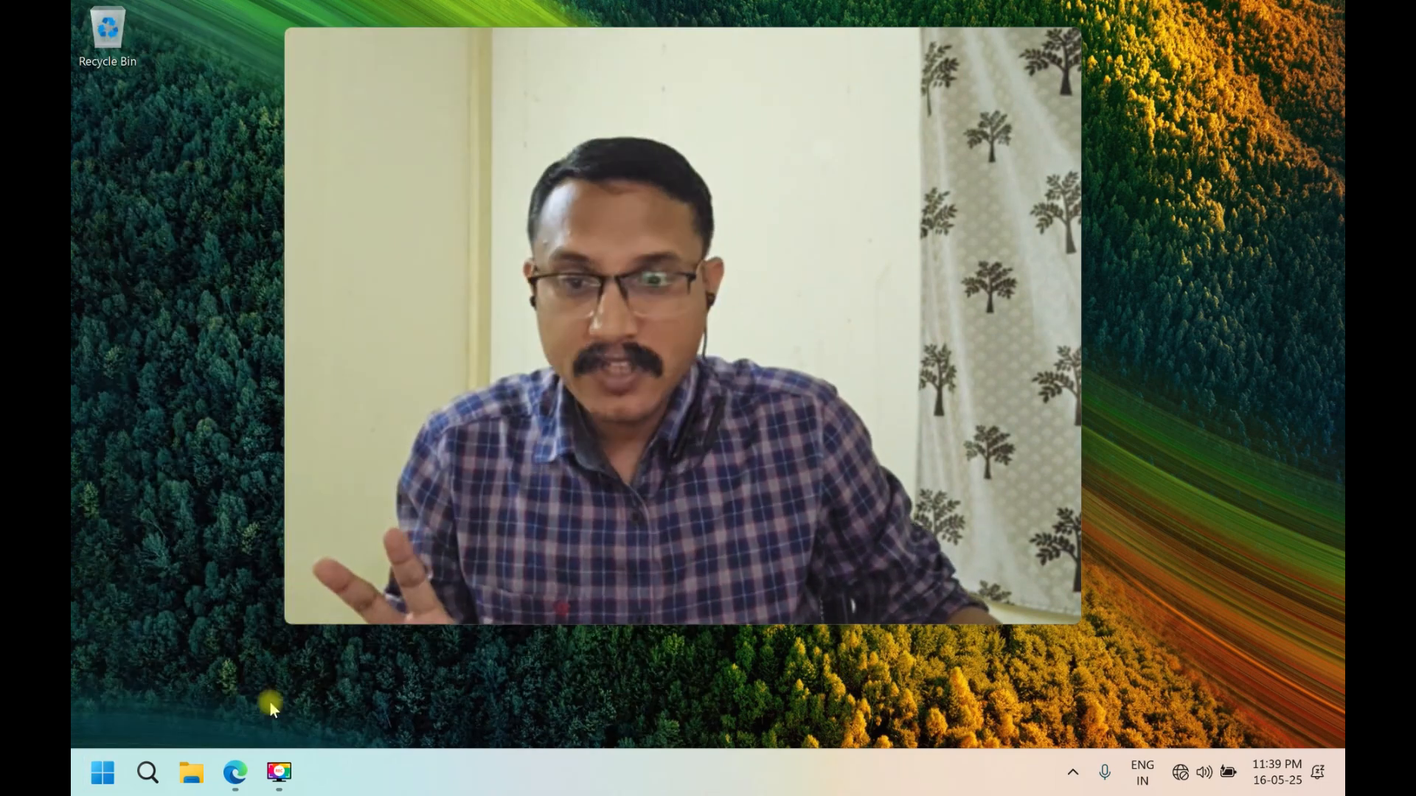
Show the Start button's Quick Link menu, open Settings from it, and shrink the webcam window clear of the settings page.
right_click(99, 778)
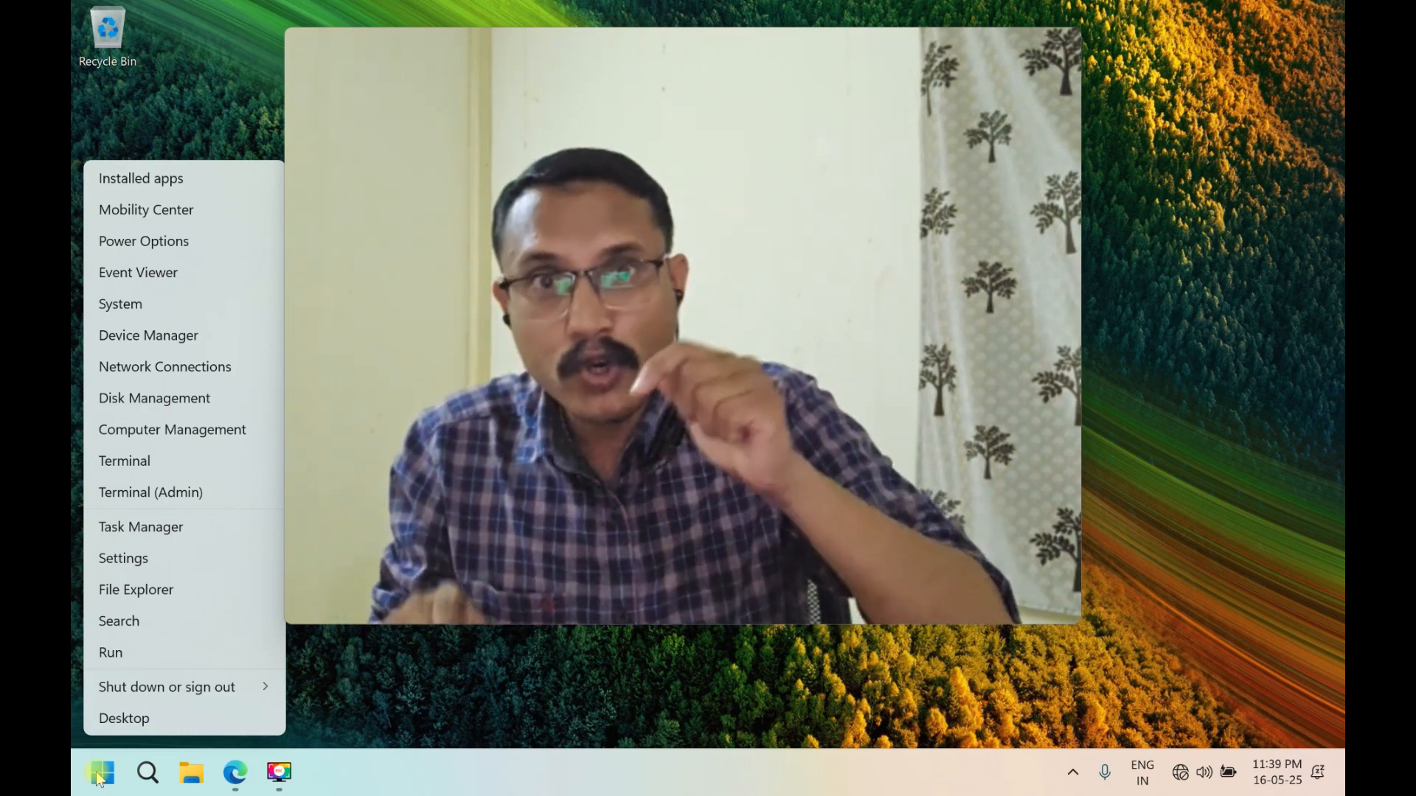
key(super+x)
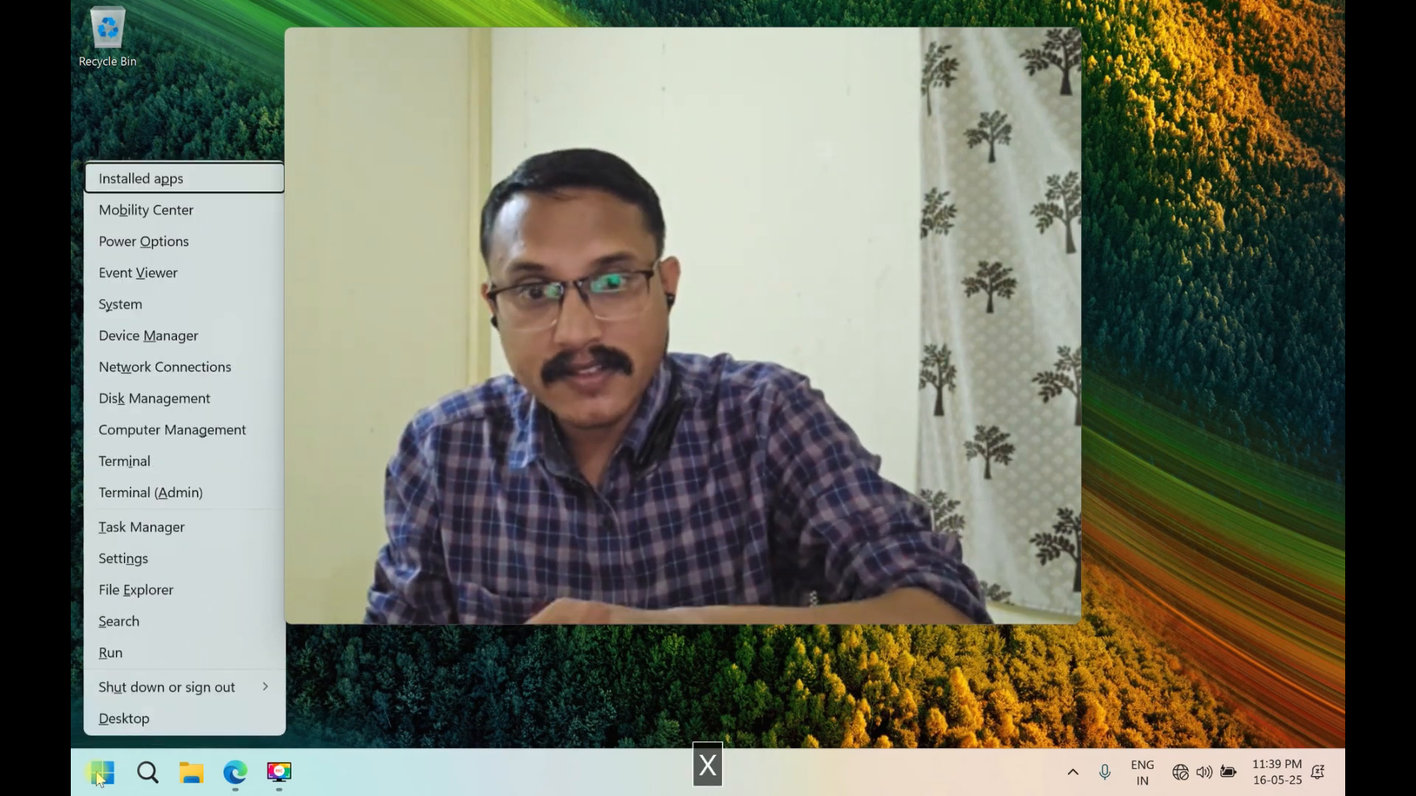
key(super+x)
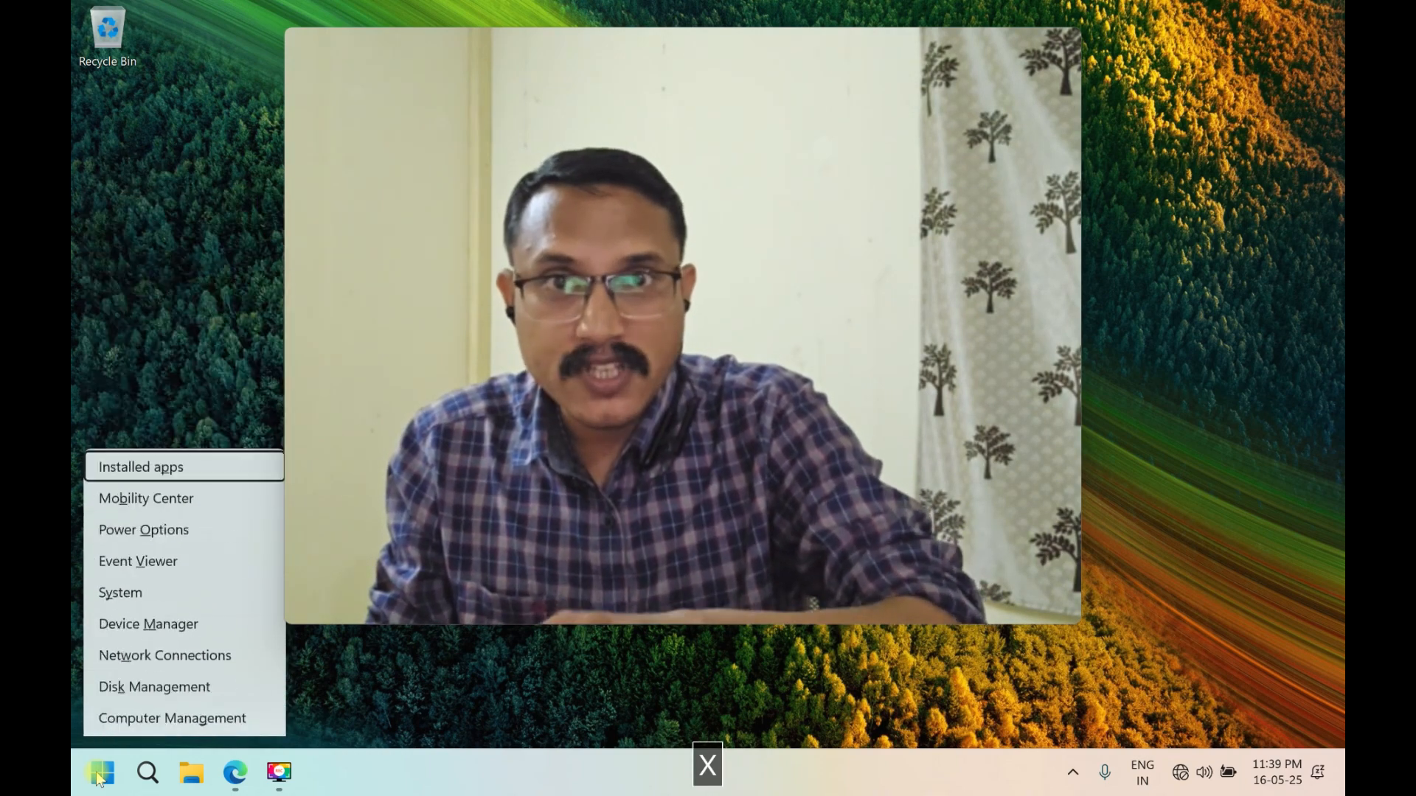
key(super+x)
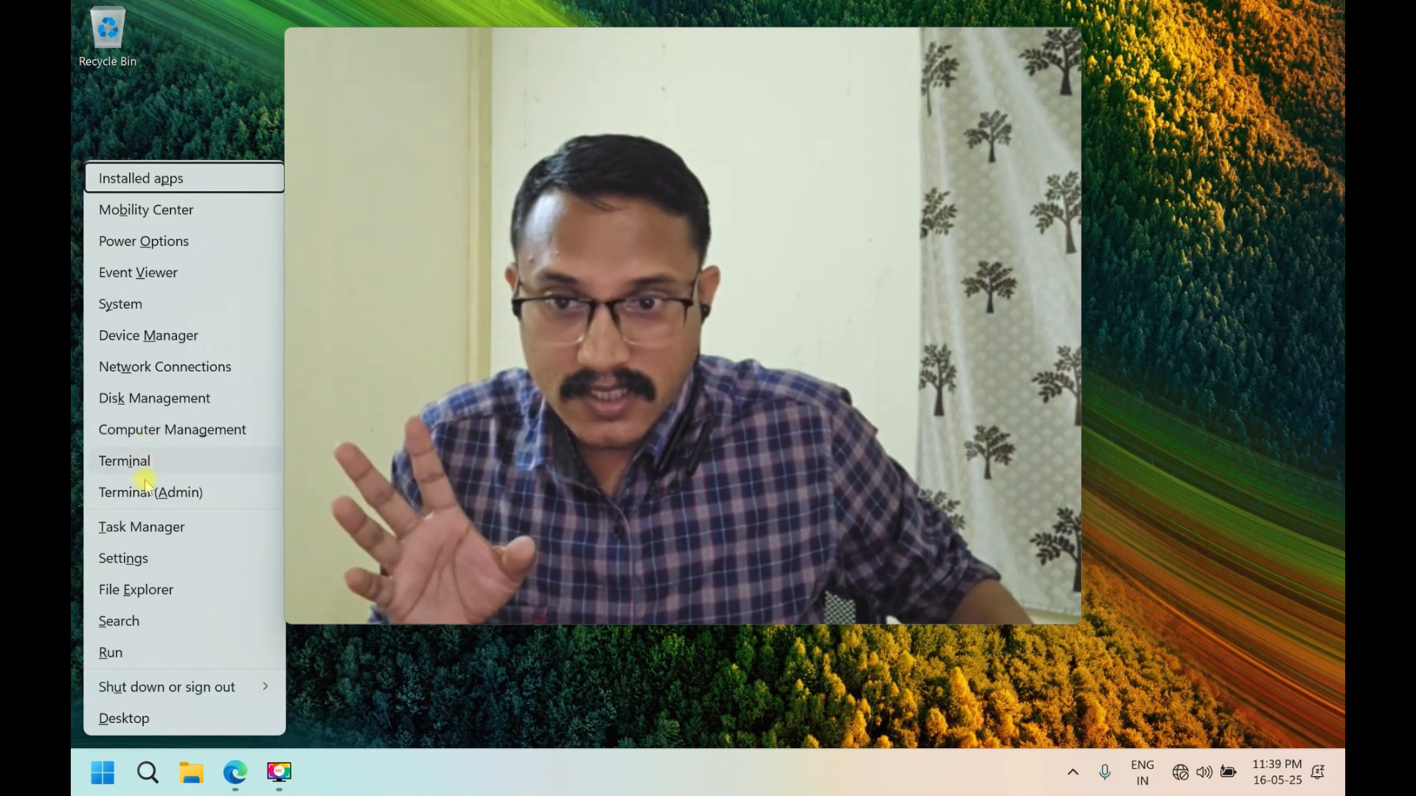
click(140, 560)
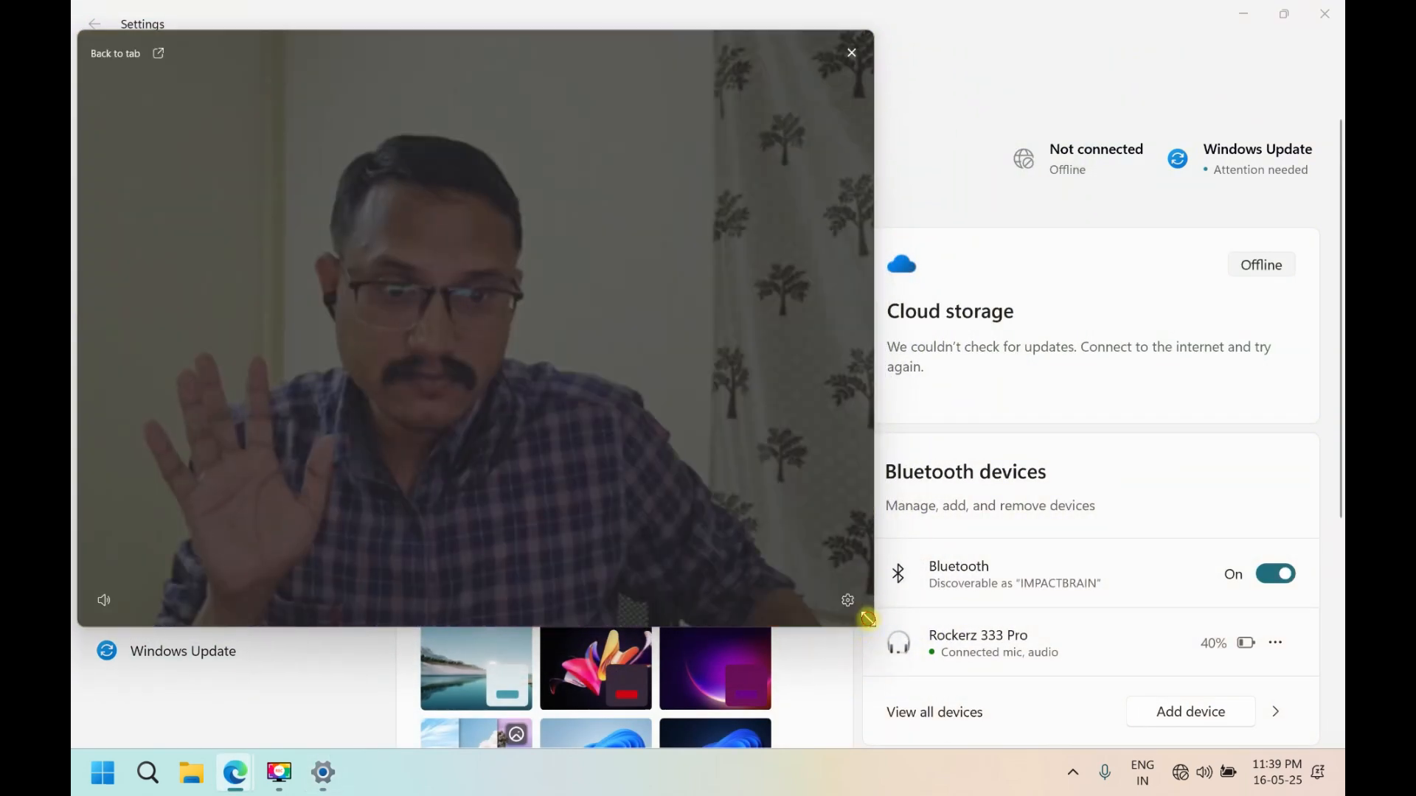
drag(868, 618, 365, 245)
drag(231, 184, 240, 212)
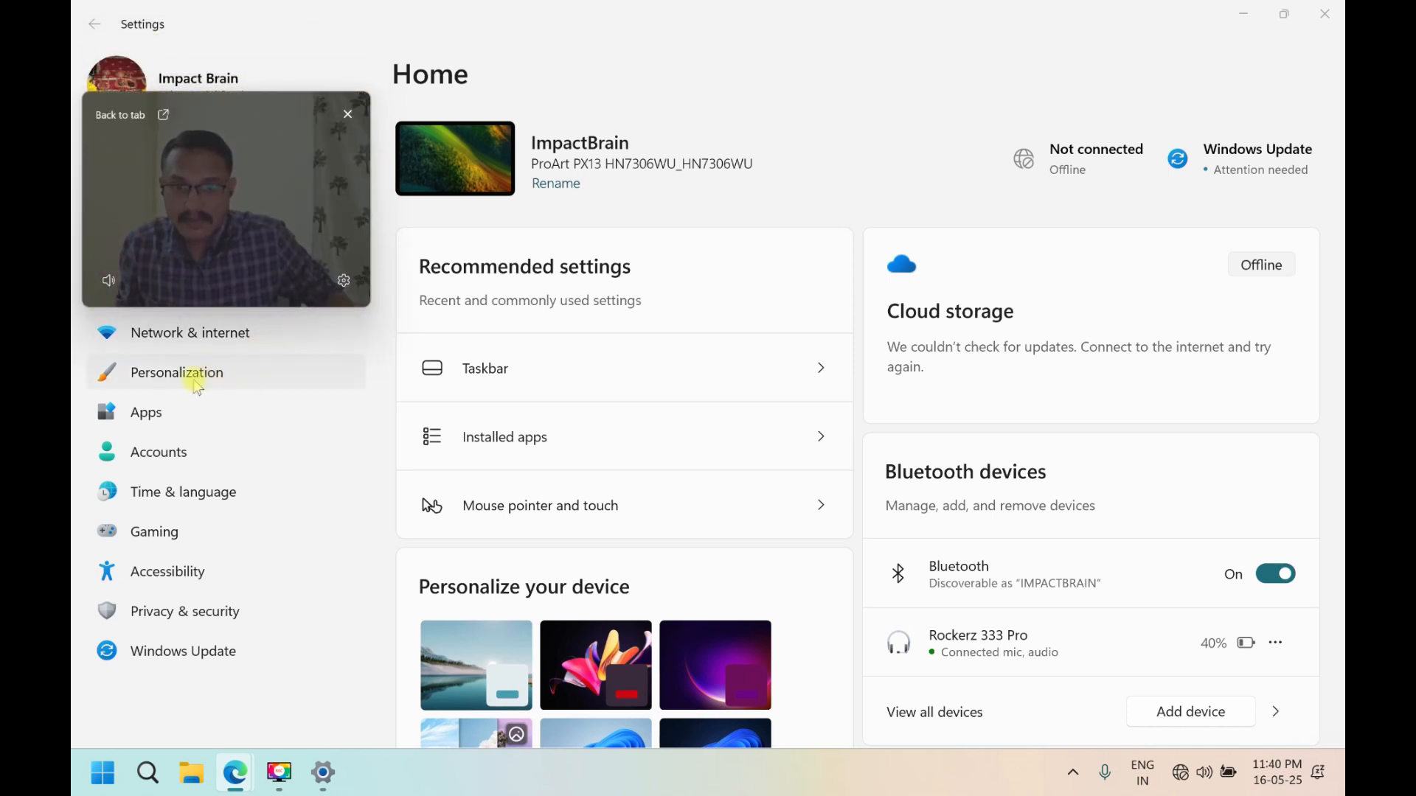
Open the Start page of the Personalization settings and turn off Show recently added apps.
click(225, 375)
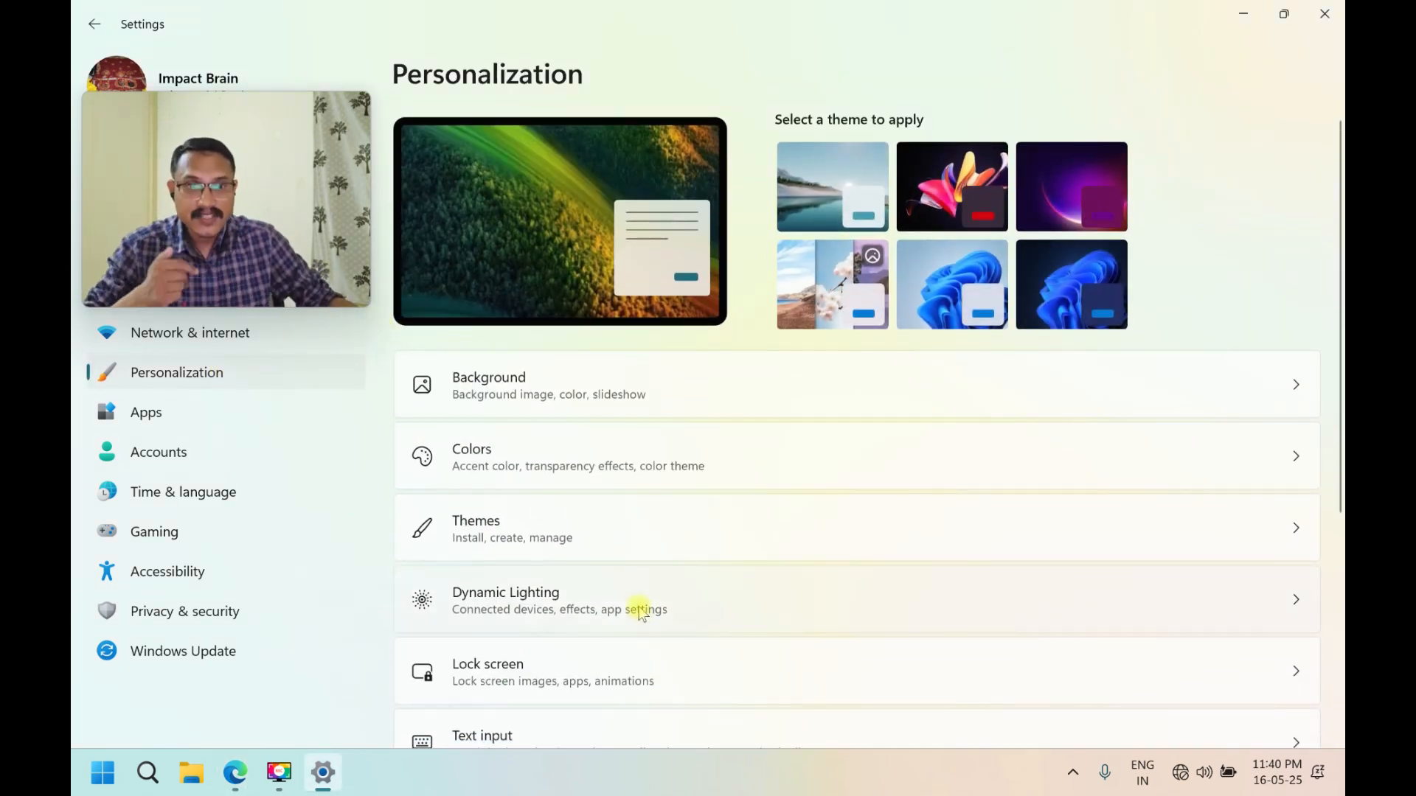
scroll(740, 457, down, 5)
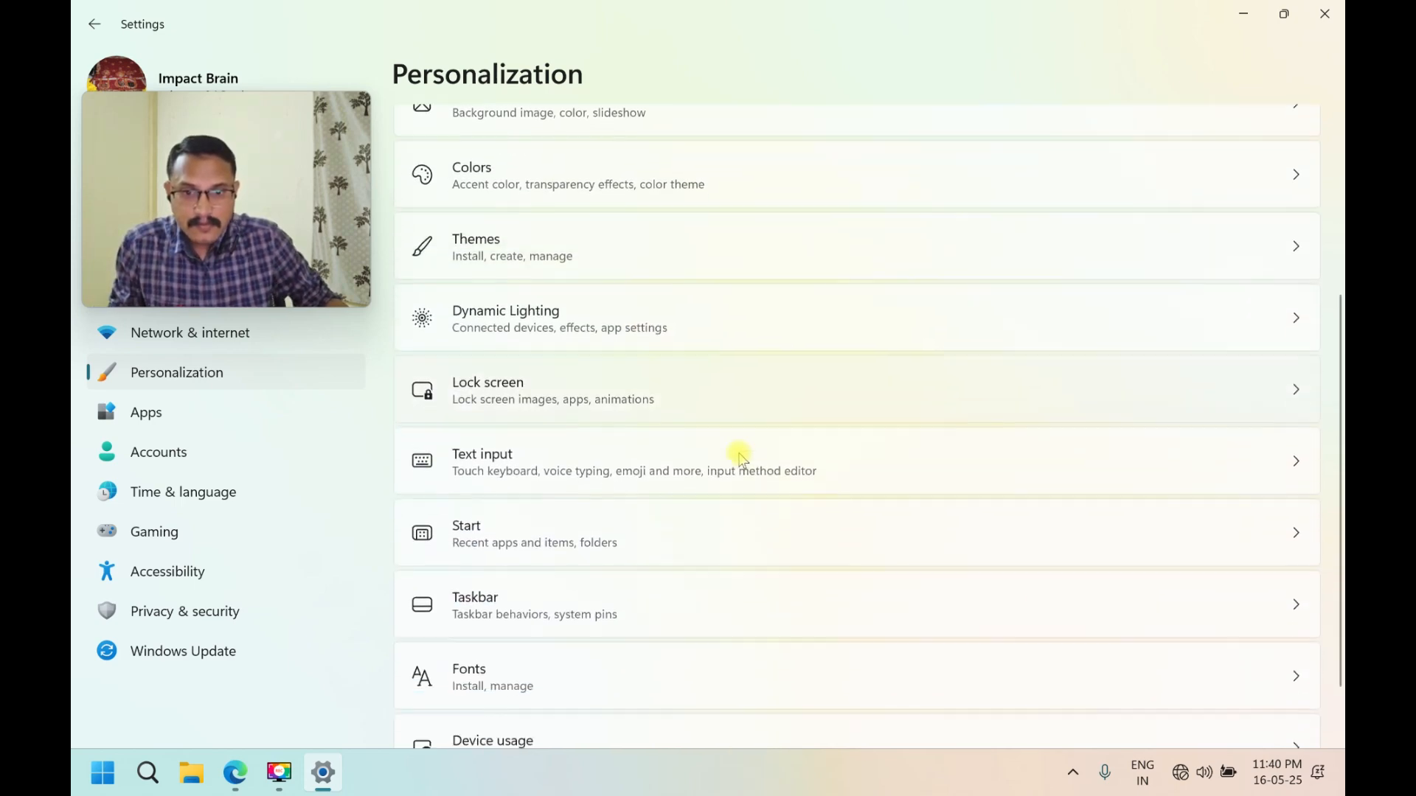
click(944, 477)
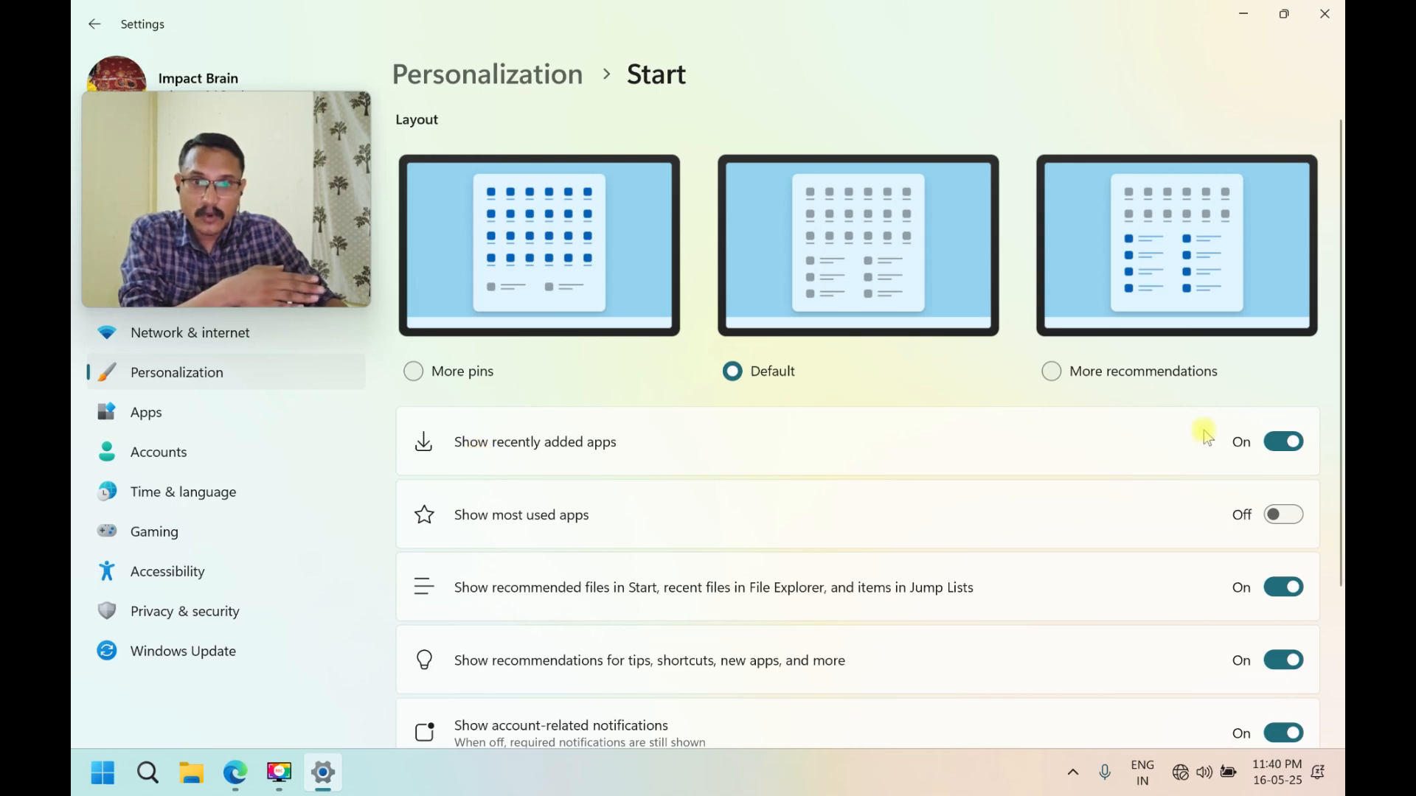
click(1284, 443)
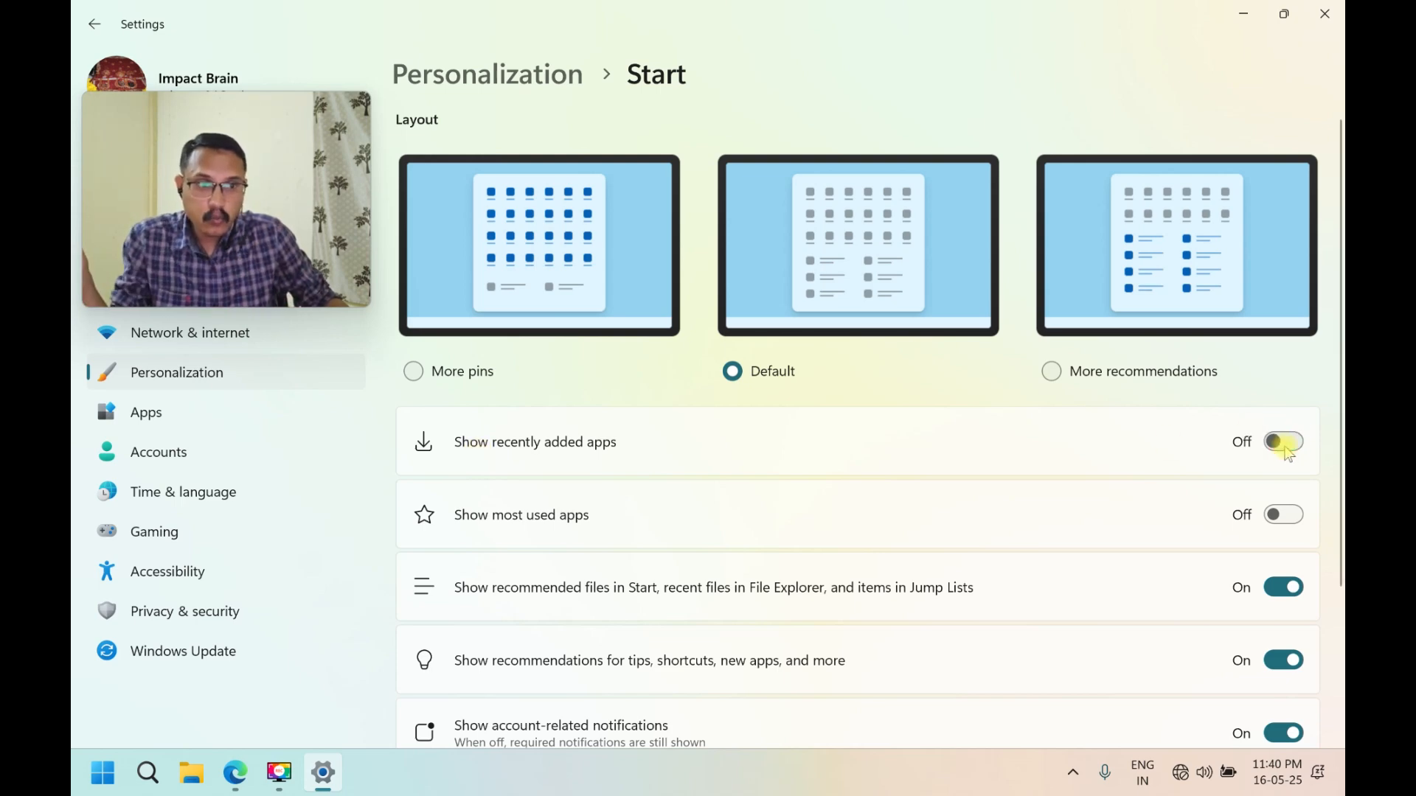
Turn off the Start settings for recommended and recent files, recommendations for tips and new apps, and account-related notifications.
scroll(988, 458, down, 2)
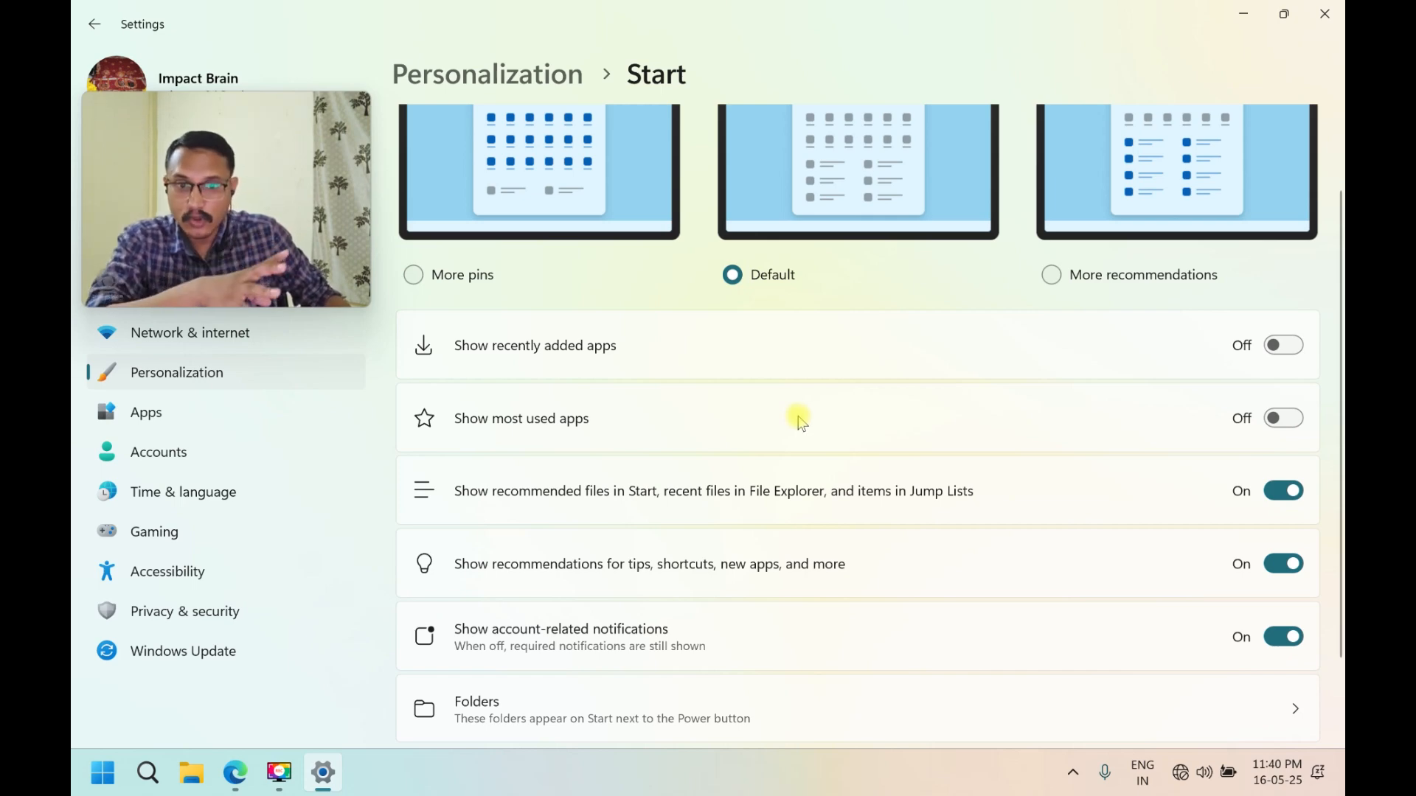
scroll(802, 424, down, 2)
click(1278, 396)
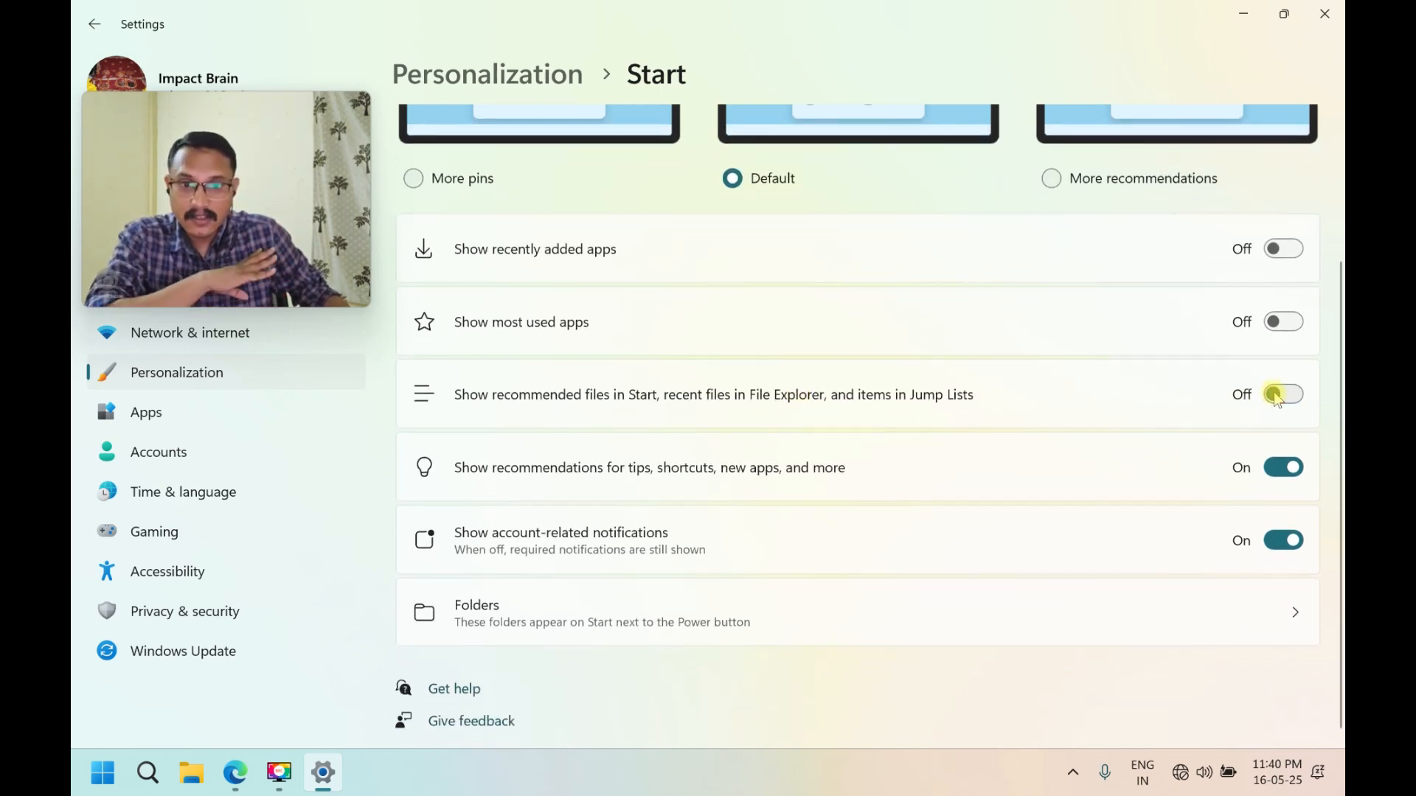
click(1282, 466)
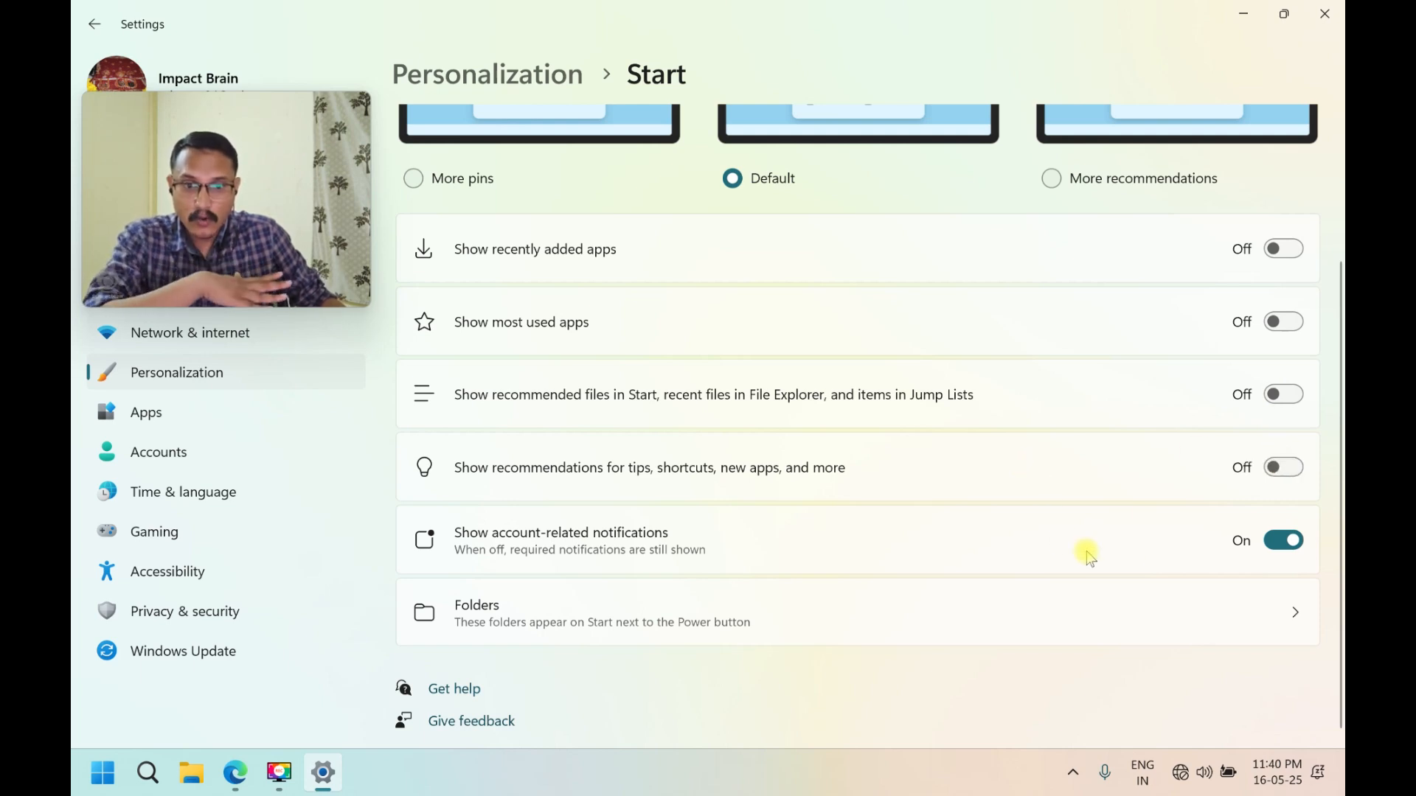
click(1282, 541)
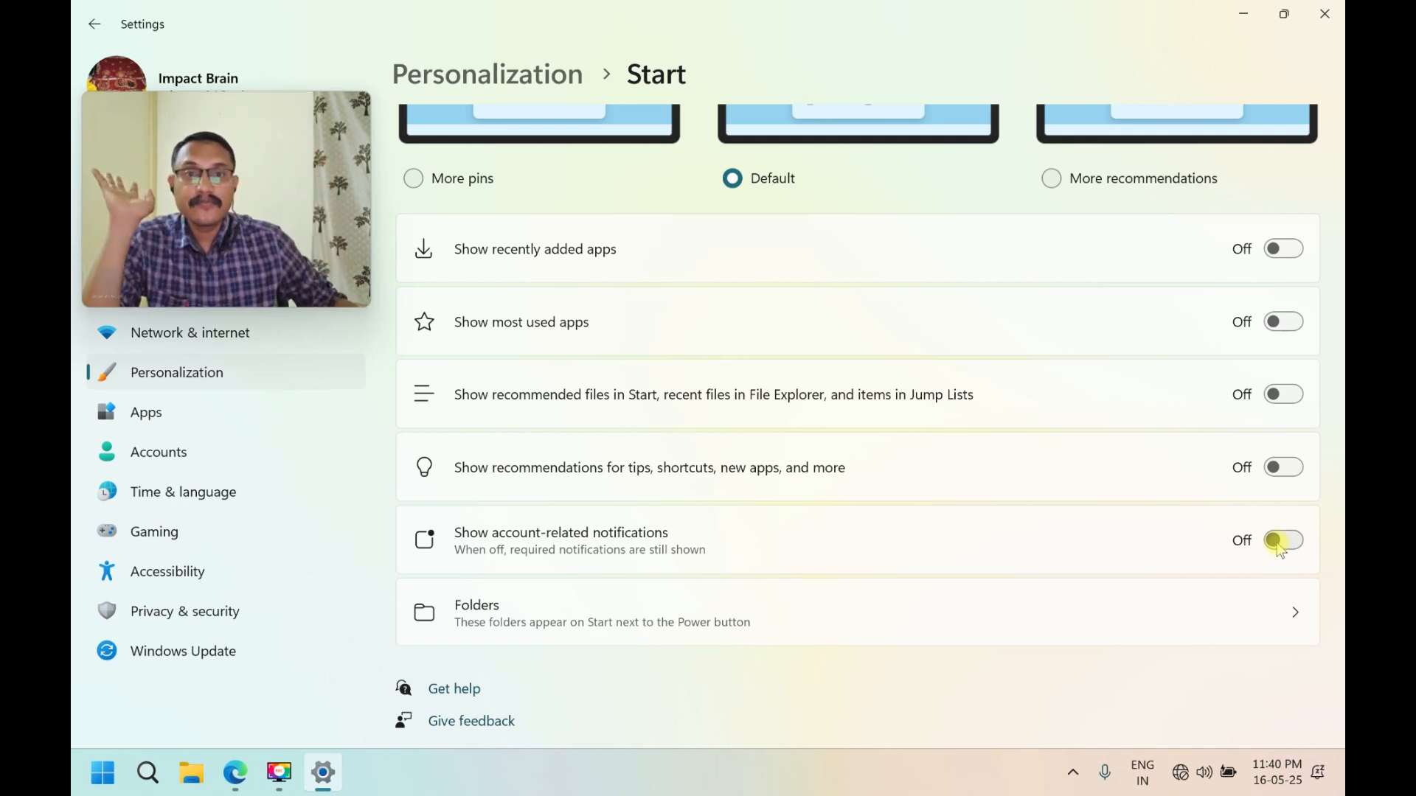
Close Settings, enlarge the webcam window on the desktop, and remove Adobe Acrobat 9 Pro from the Start menu's recommended list.
scroll(1167, 577, down, 1)
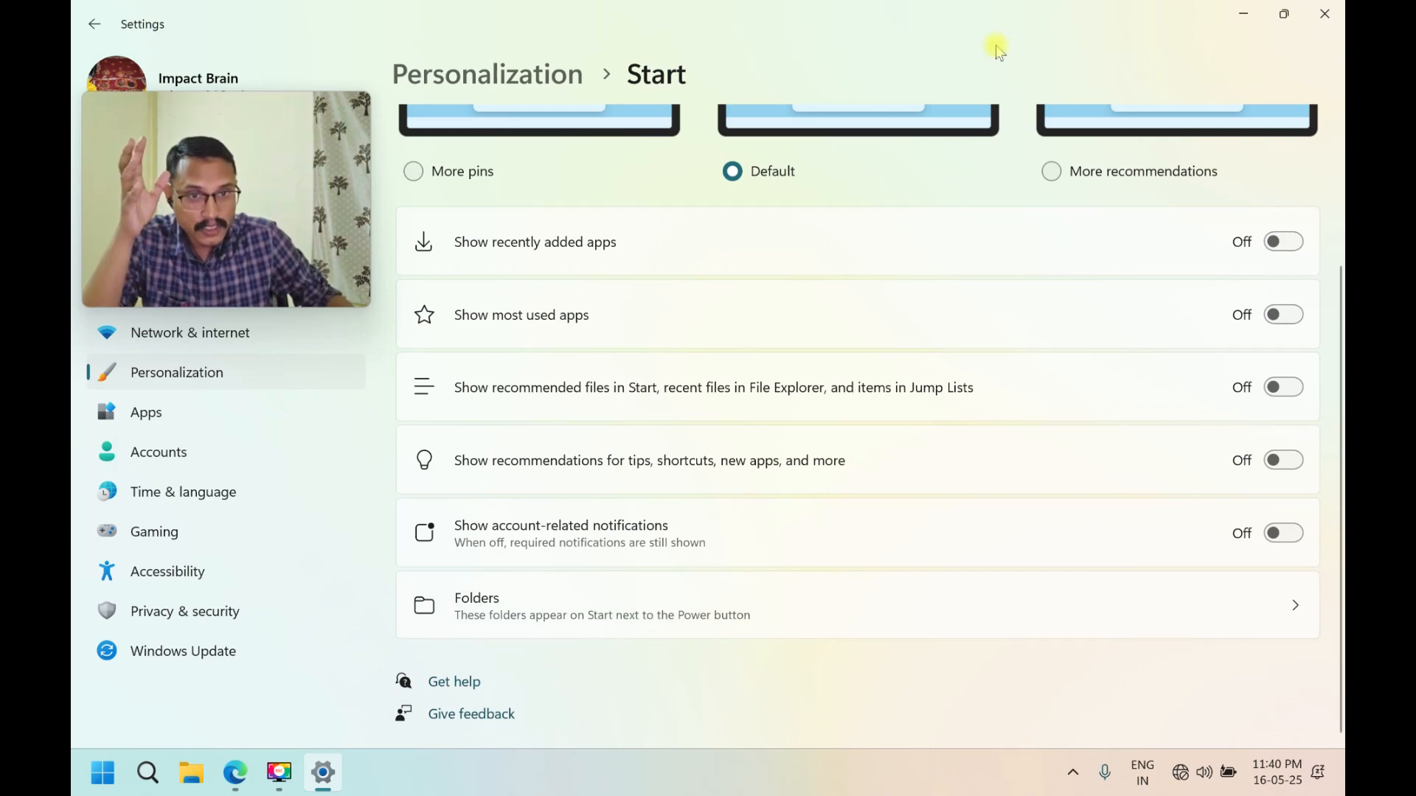
click(1325, 13)
drag(284, 180, 1196, 119)
drag(1024, 244, 467, 612)
click(102, 772)
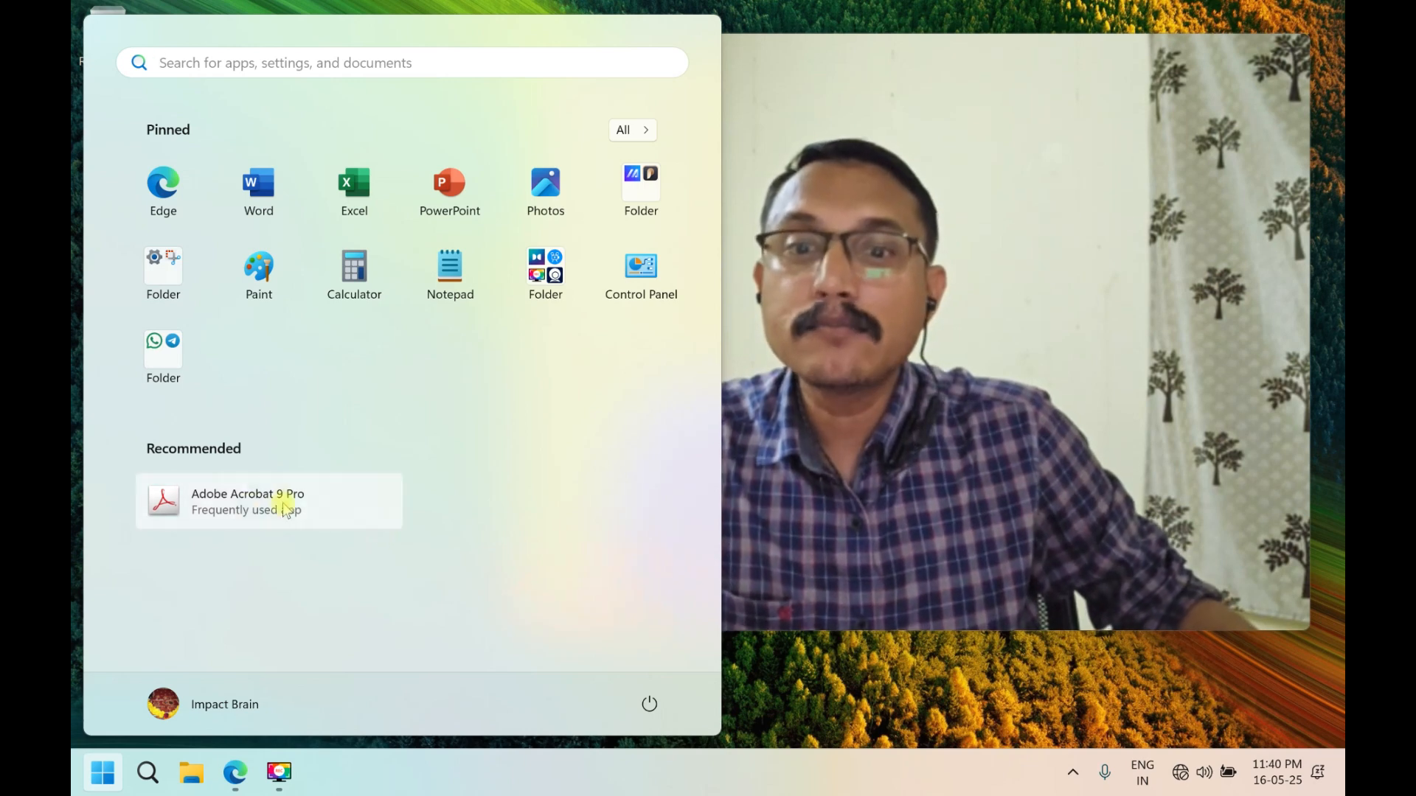
right_click(251, 511)
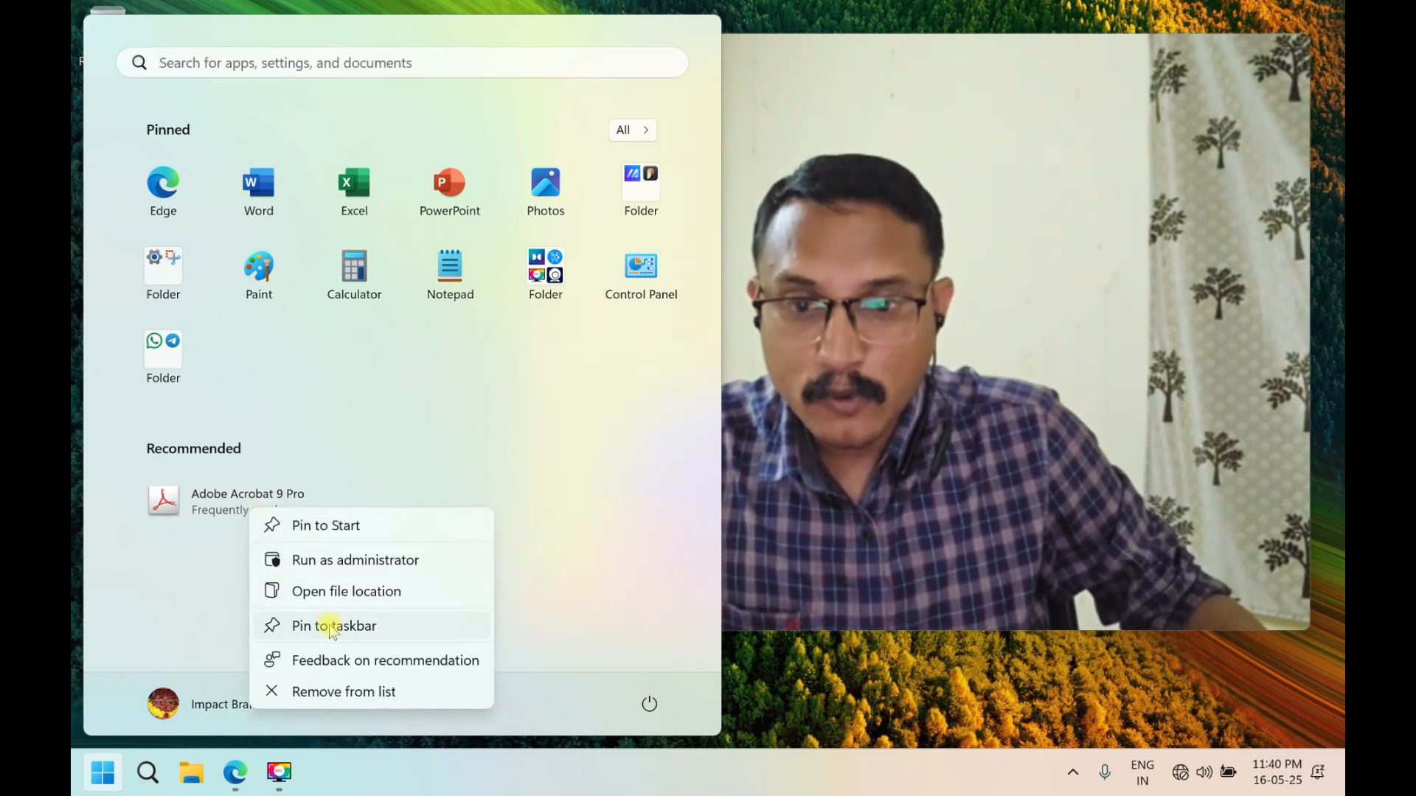
click(352, 691)
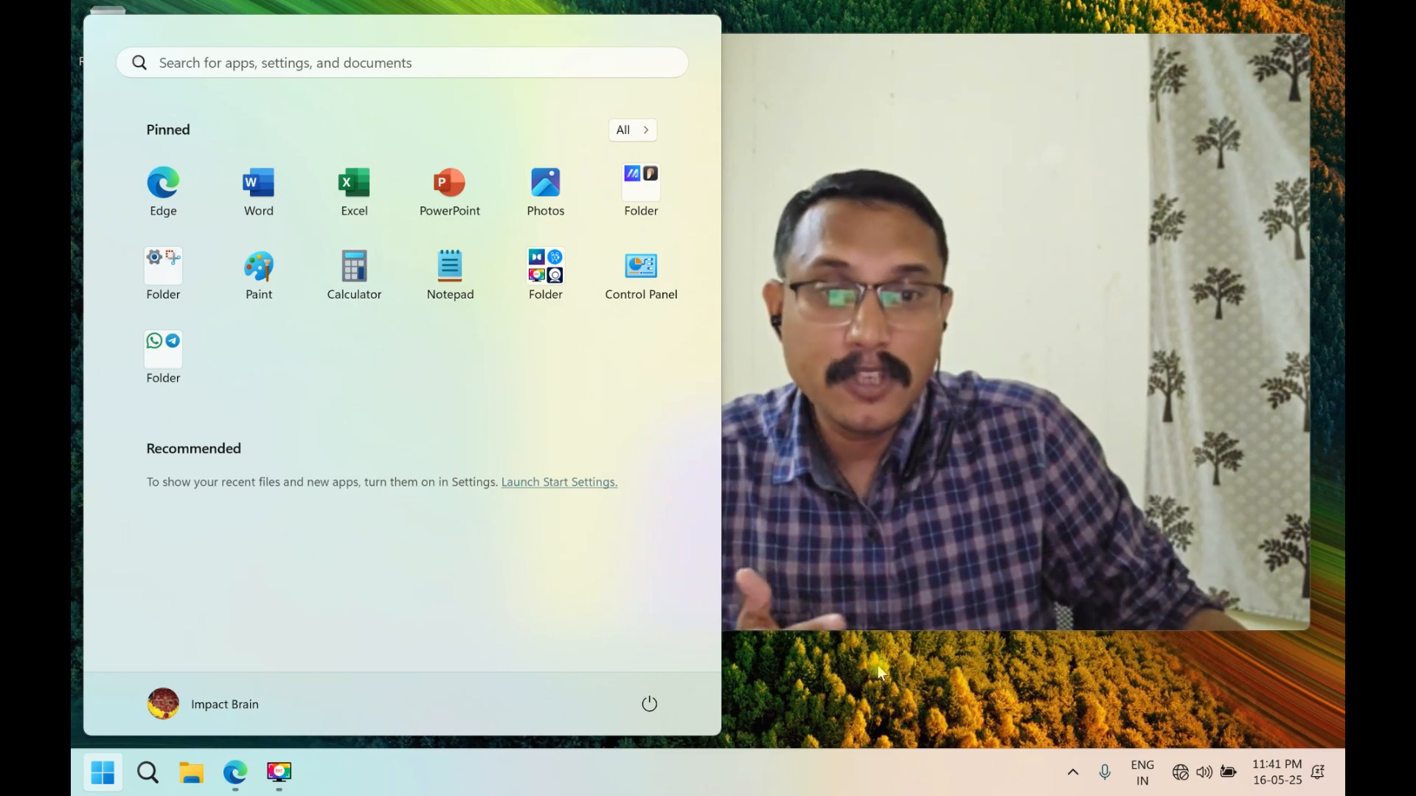
click(735, 719)
Open ProArt Creator Hub from its pinned Start folder, view the dashboard with the webcam window shrunk, and close it.
click(108, 785)
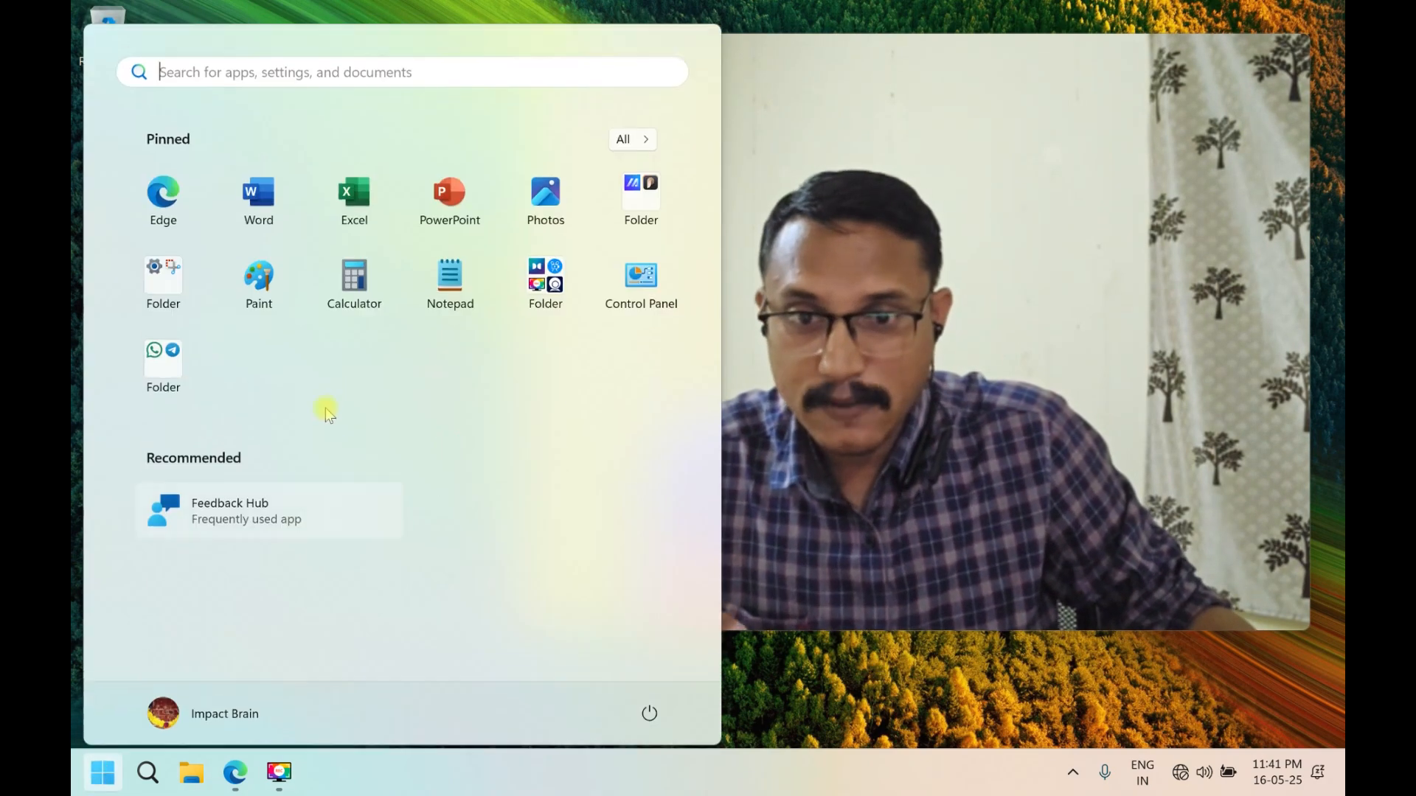
click(660, 197)
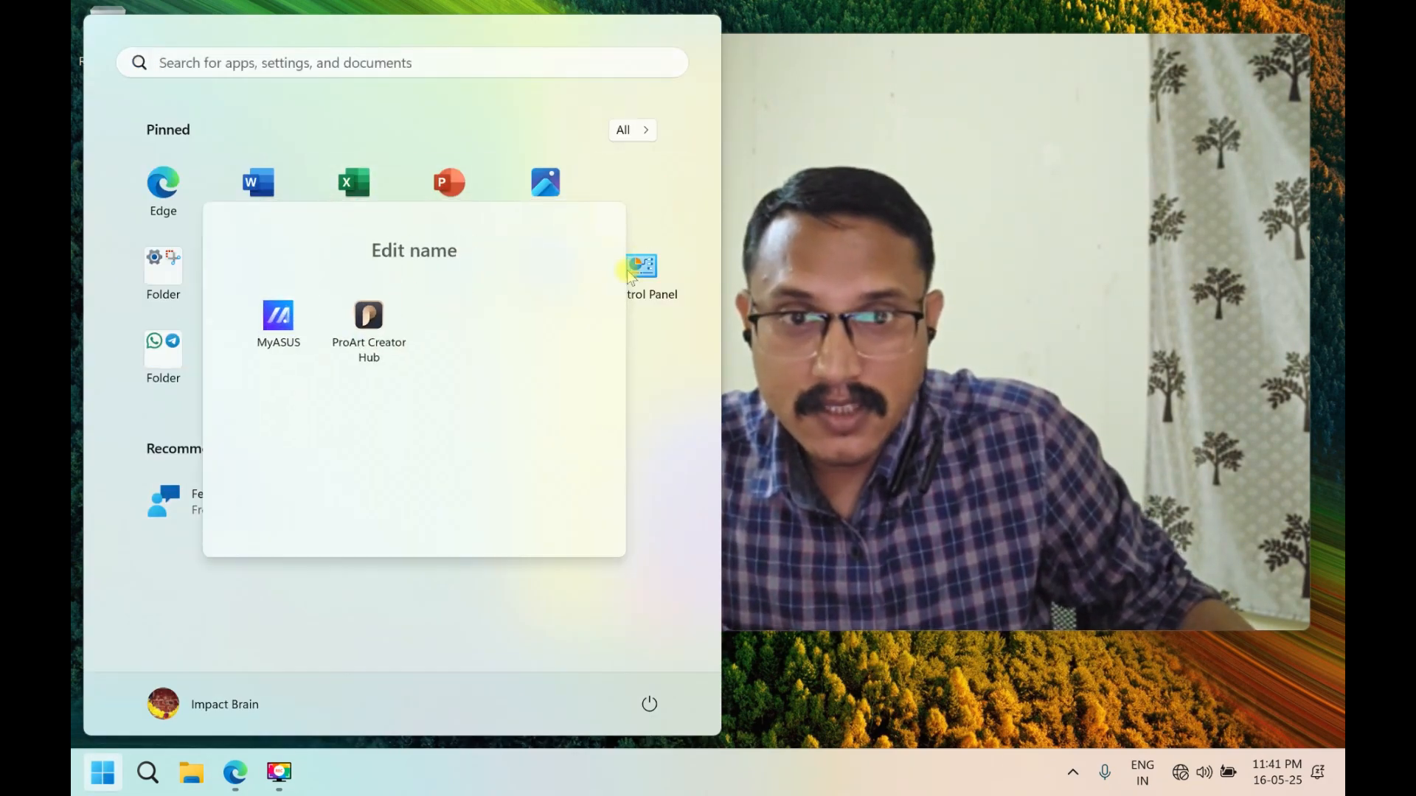
click(384, 326)
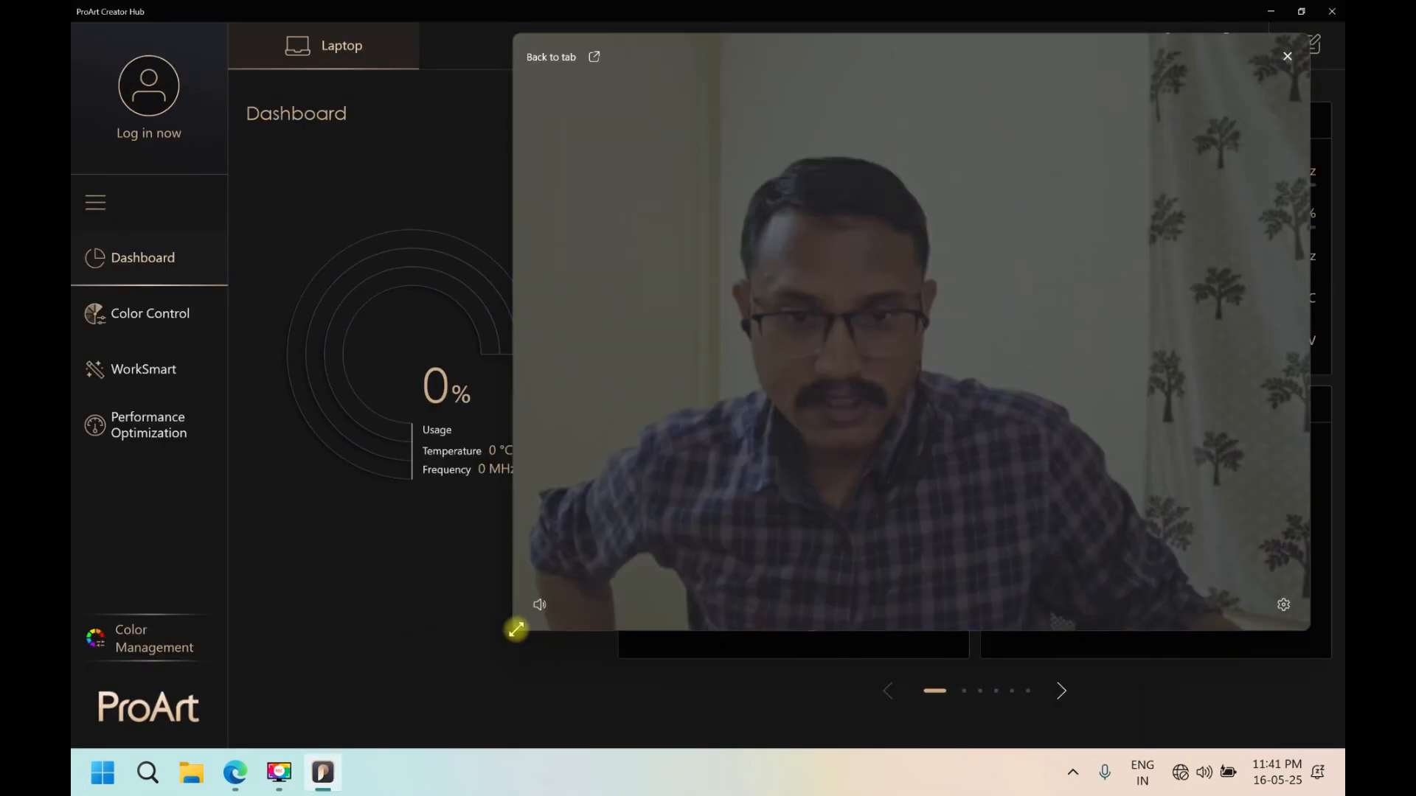
drag(515, 628, 674, 509)
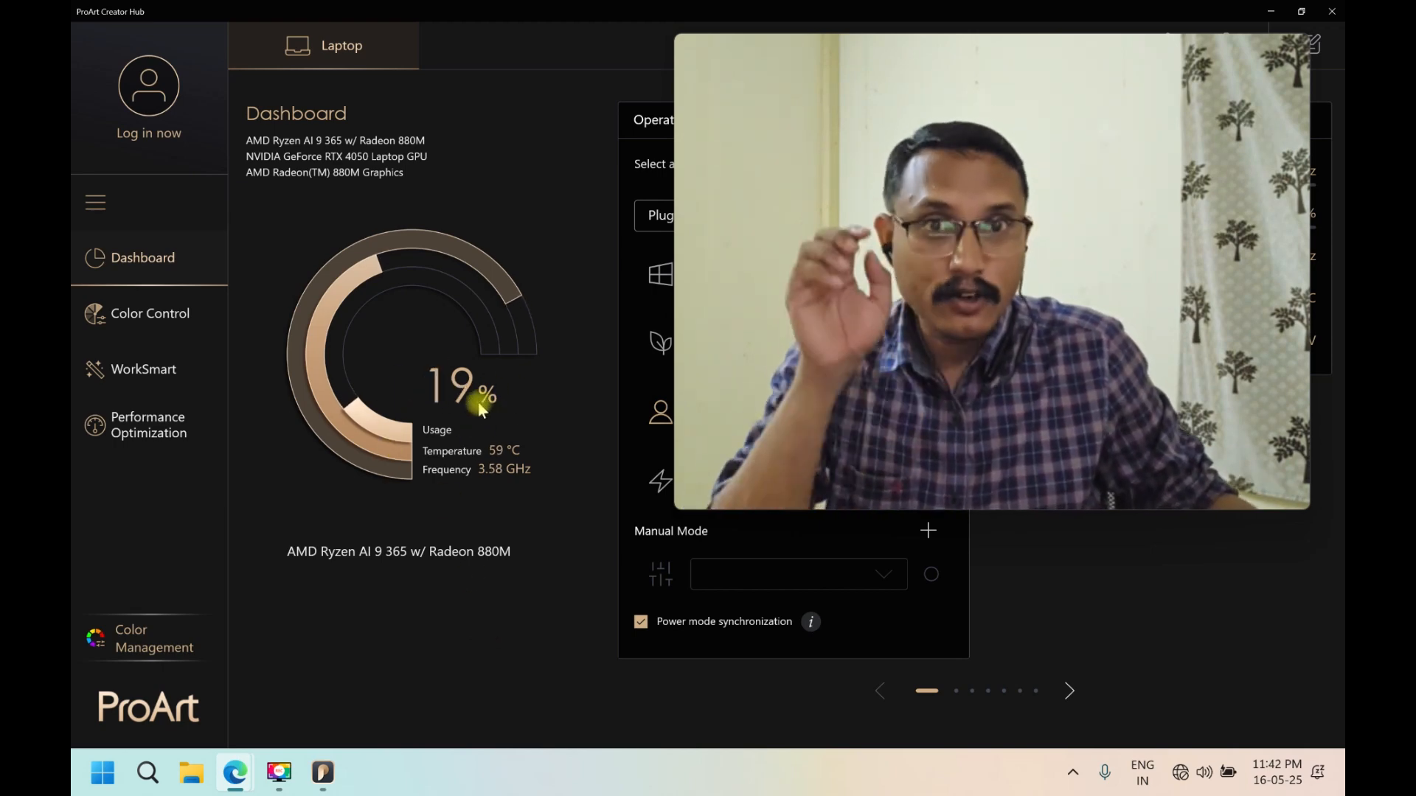
click(1335, 10)
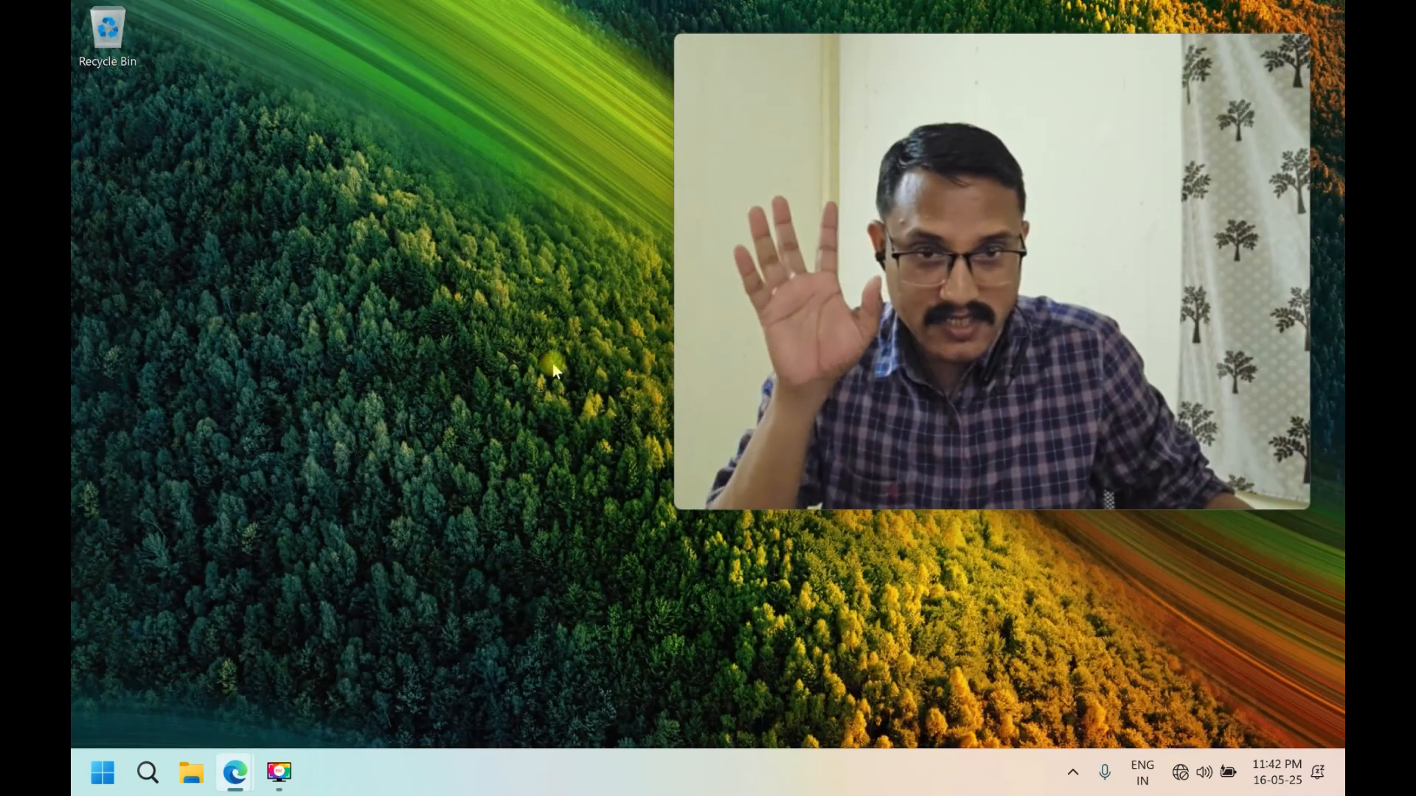
Open Task Manager from the taskbar and rearrange it beside a smaller webcam window so the process list is uncovered.
right_click(376, 772)
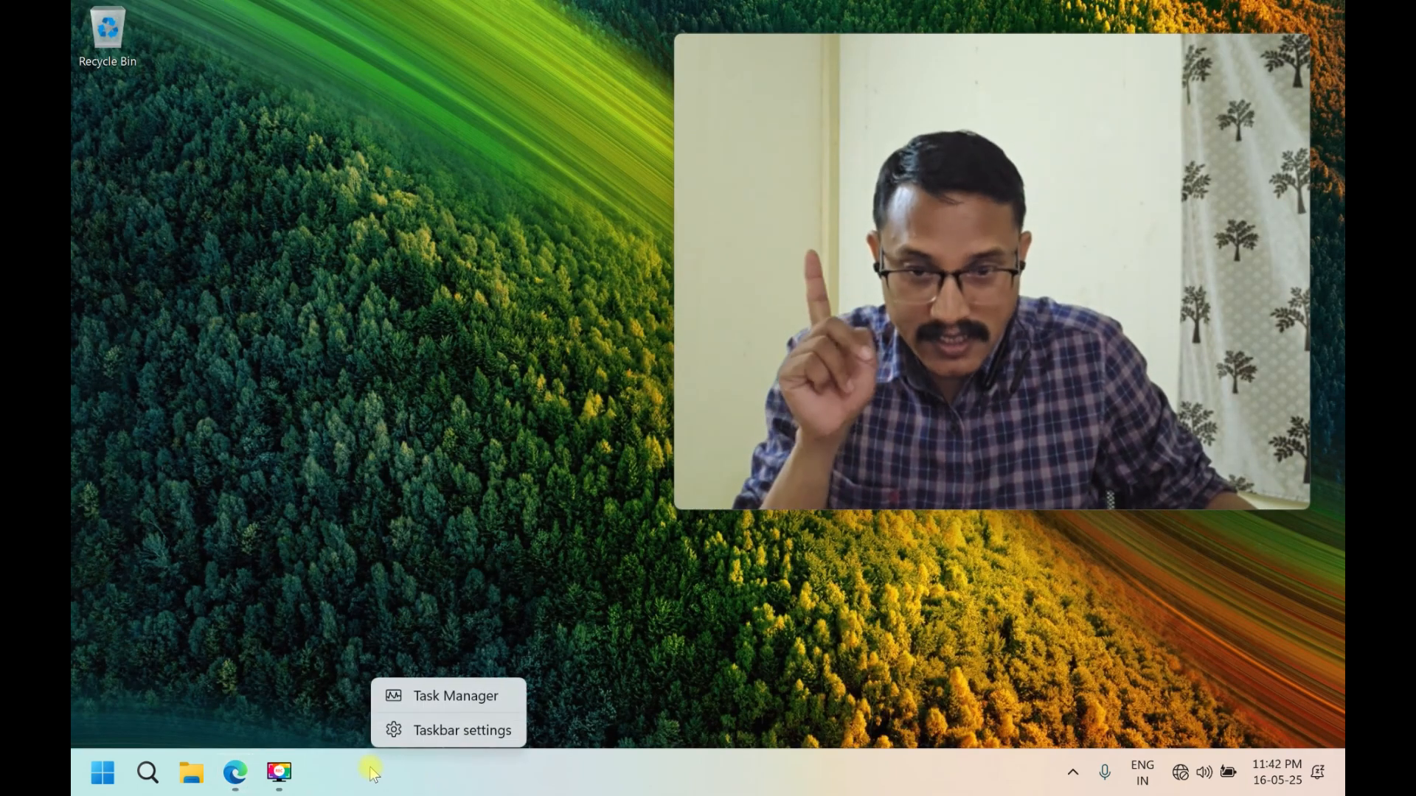
click(462, 699)
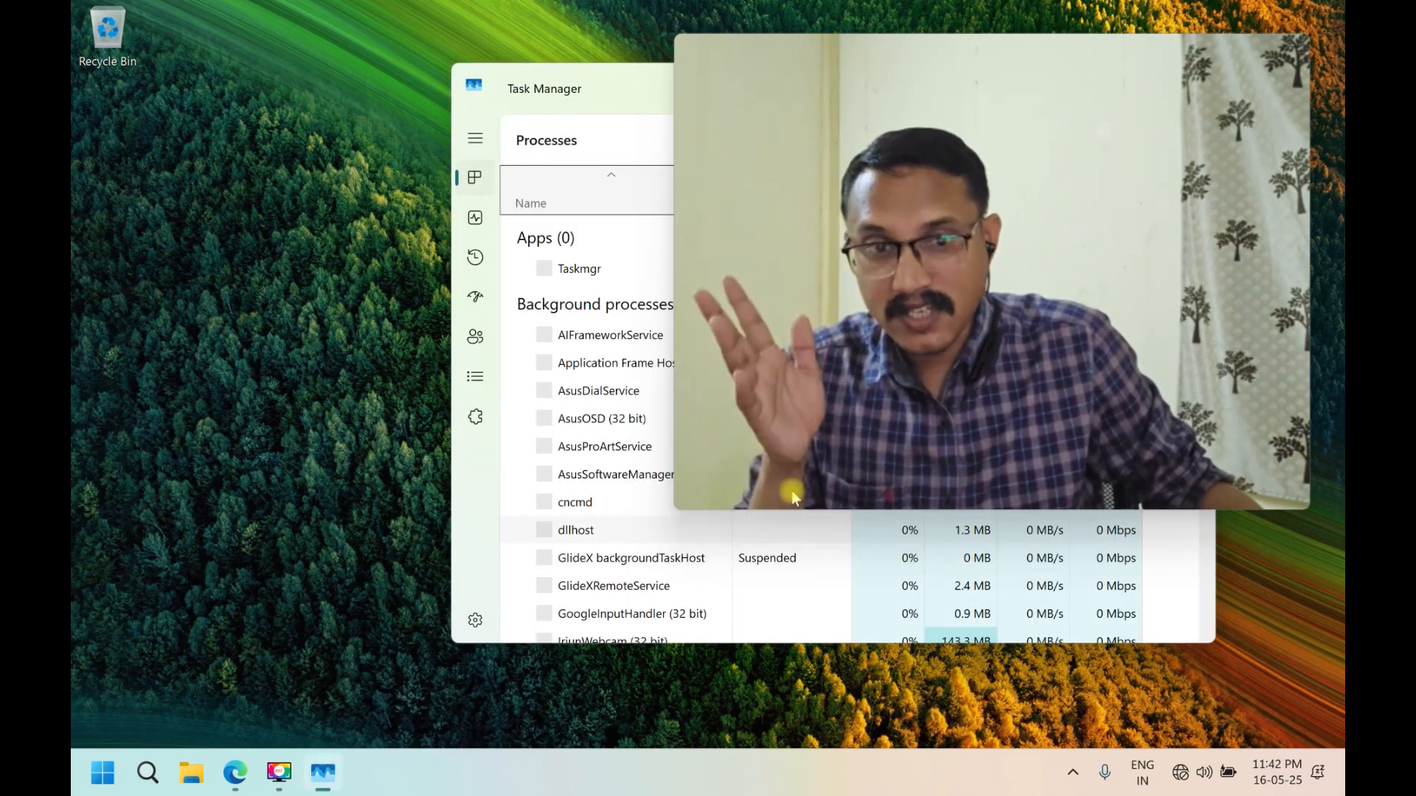
drag(1065, 52, 450, 99)
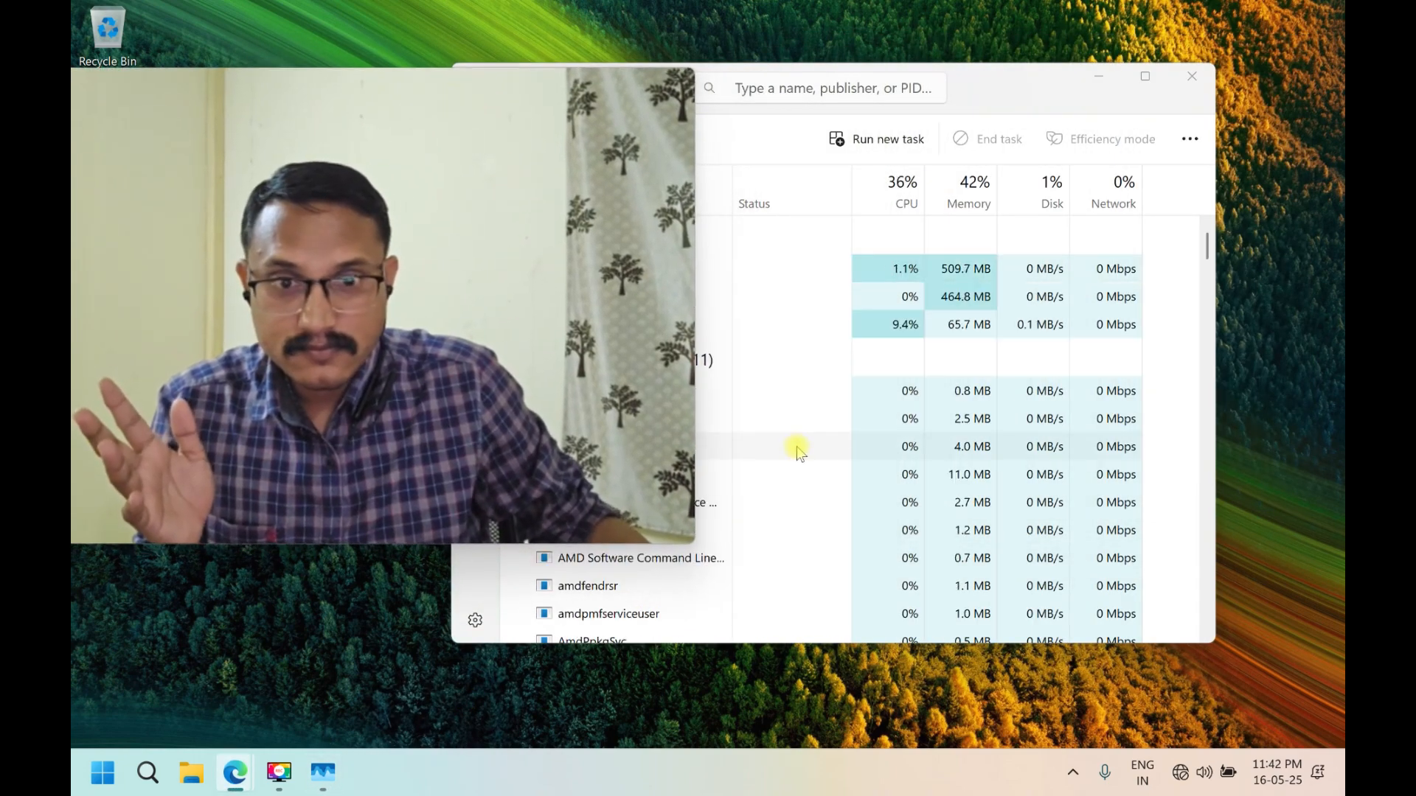
drag(685, 538, 451, 361)
drag(967, 94, 1020, 94)
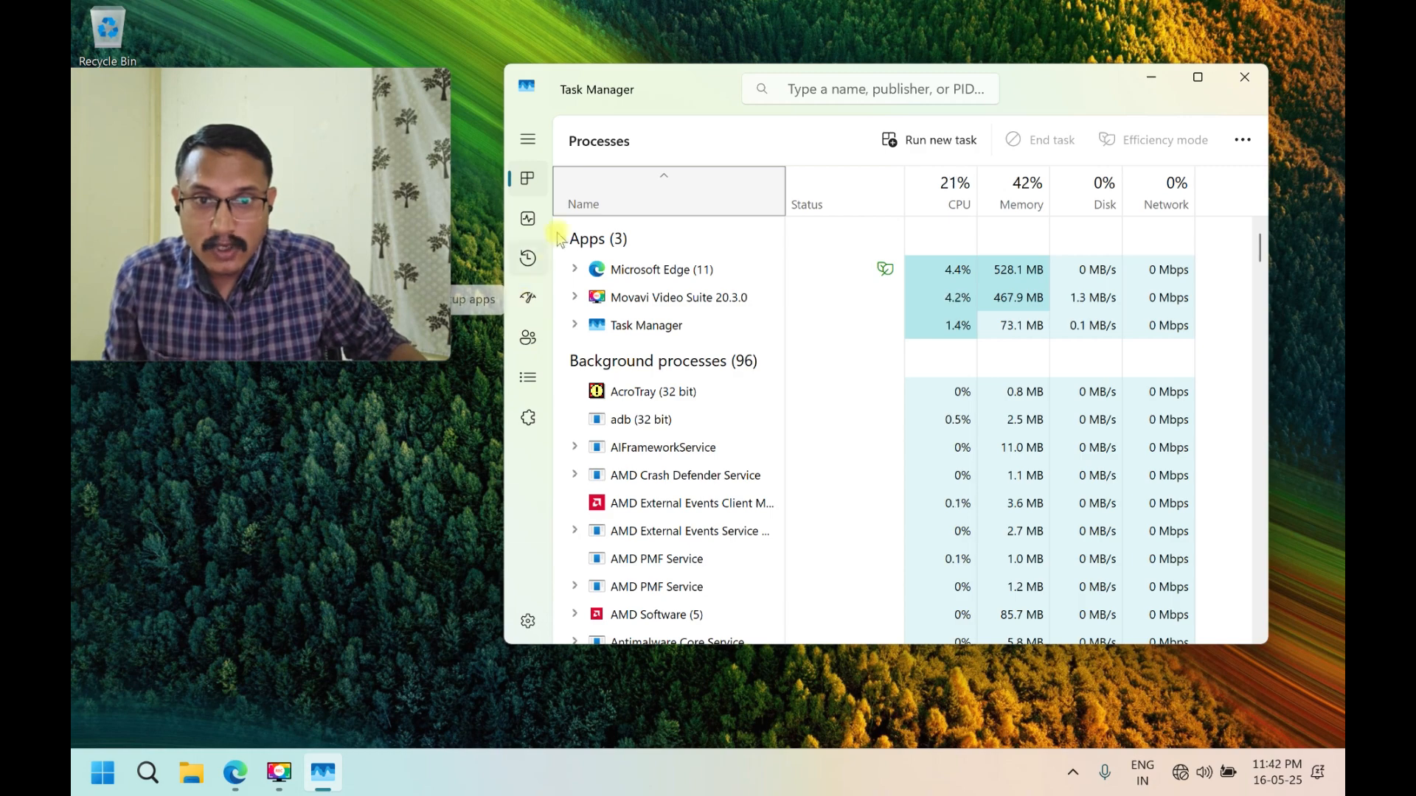
Examine the CPU and Memory performance details in Task Manager, including memory speed and slots used.
click(529, 220)
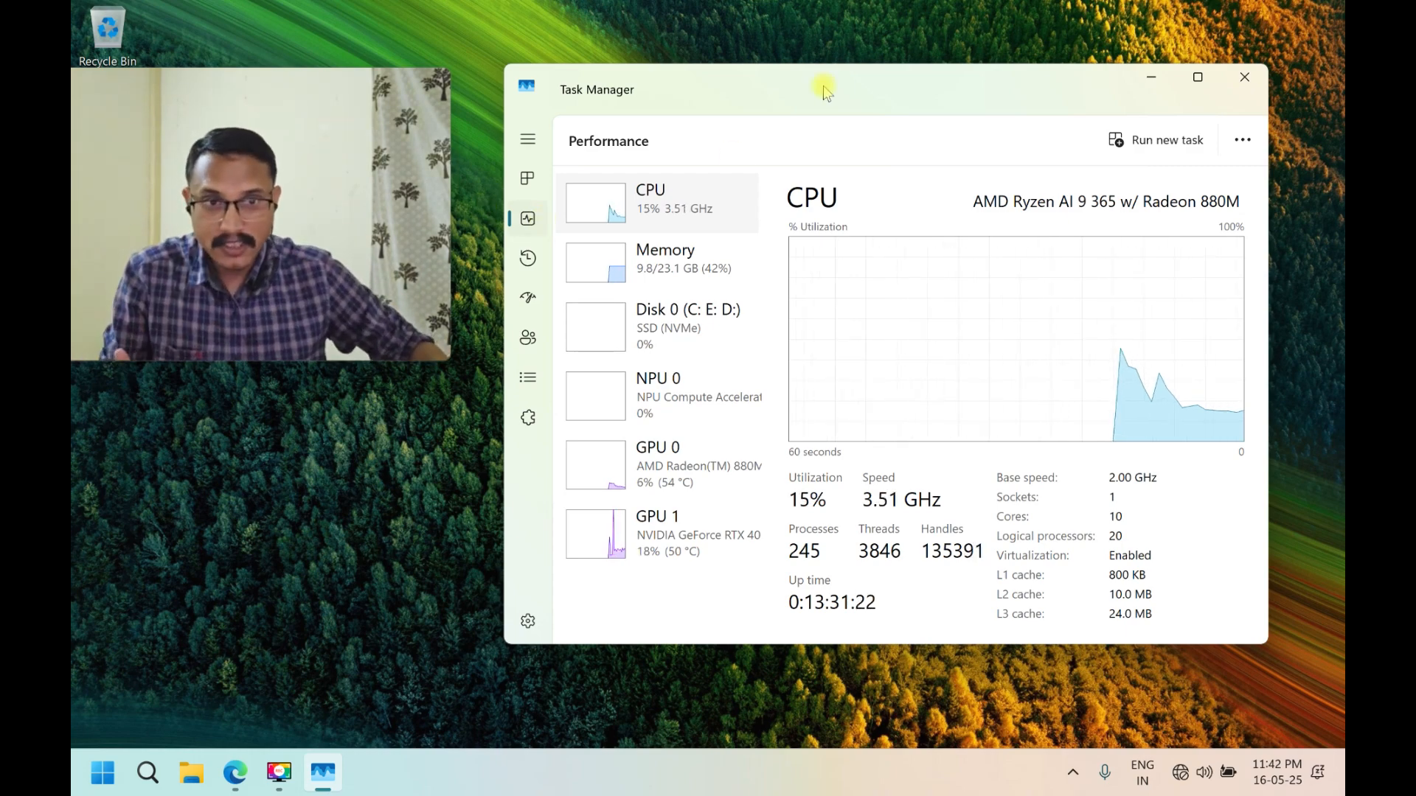
drag(824, 90, 797, 82)
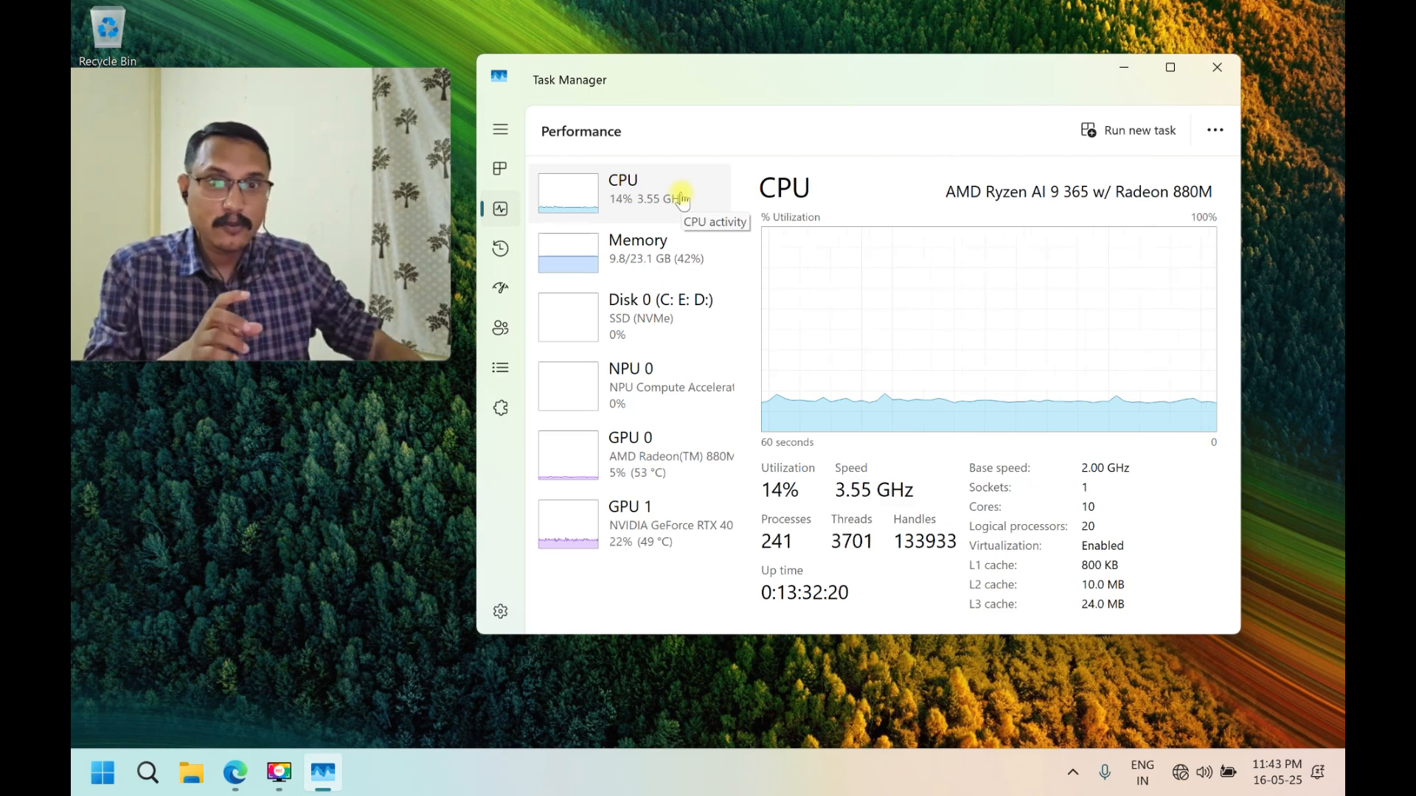
click(686, 244)
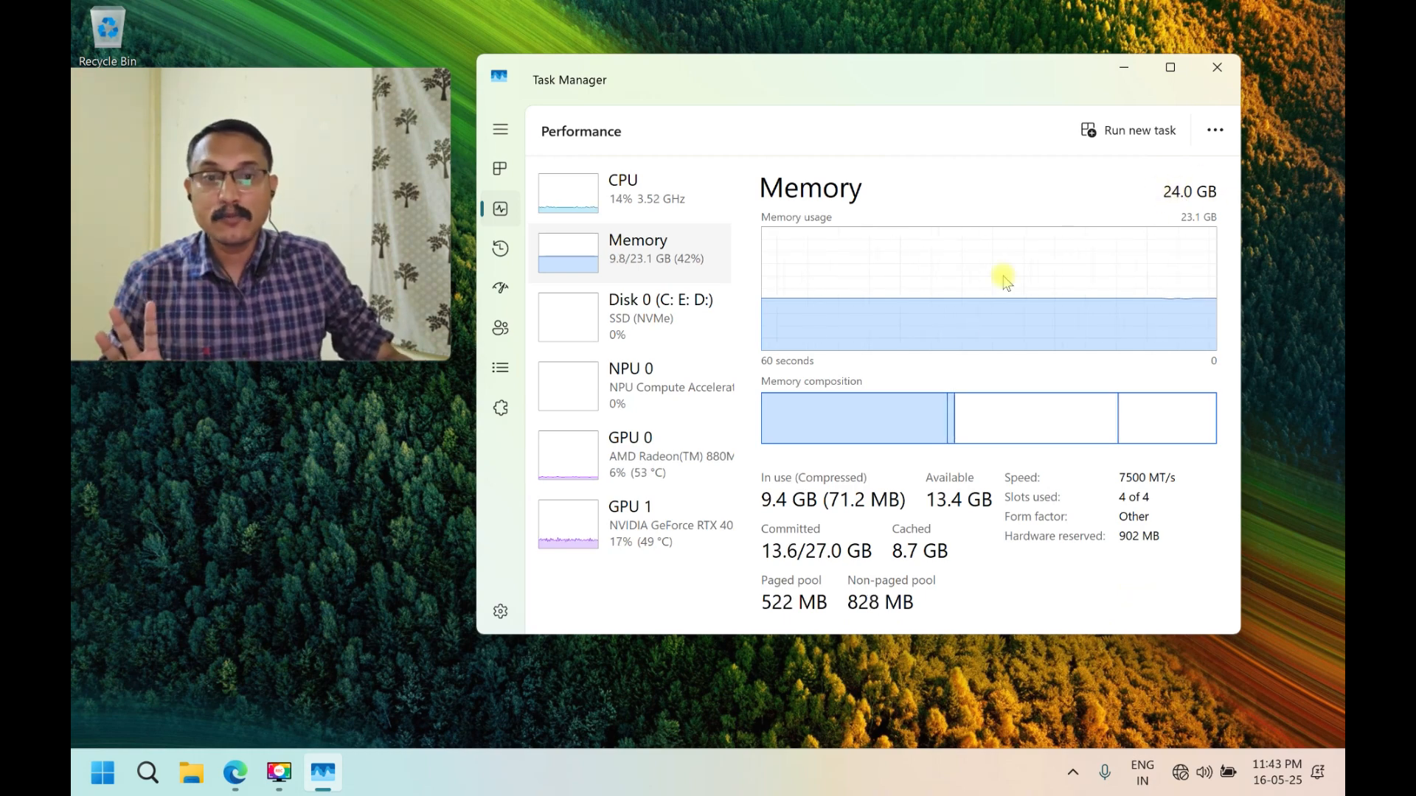
mouse_move(1132, 508)
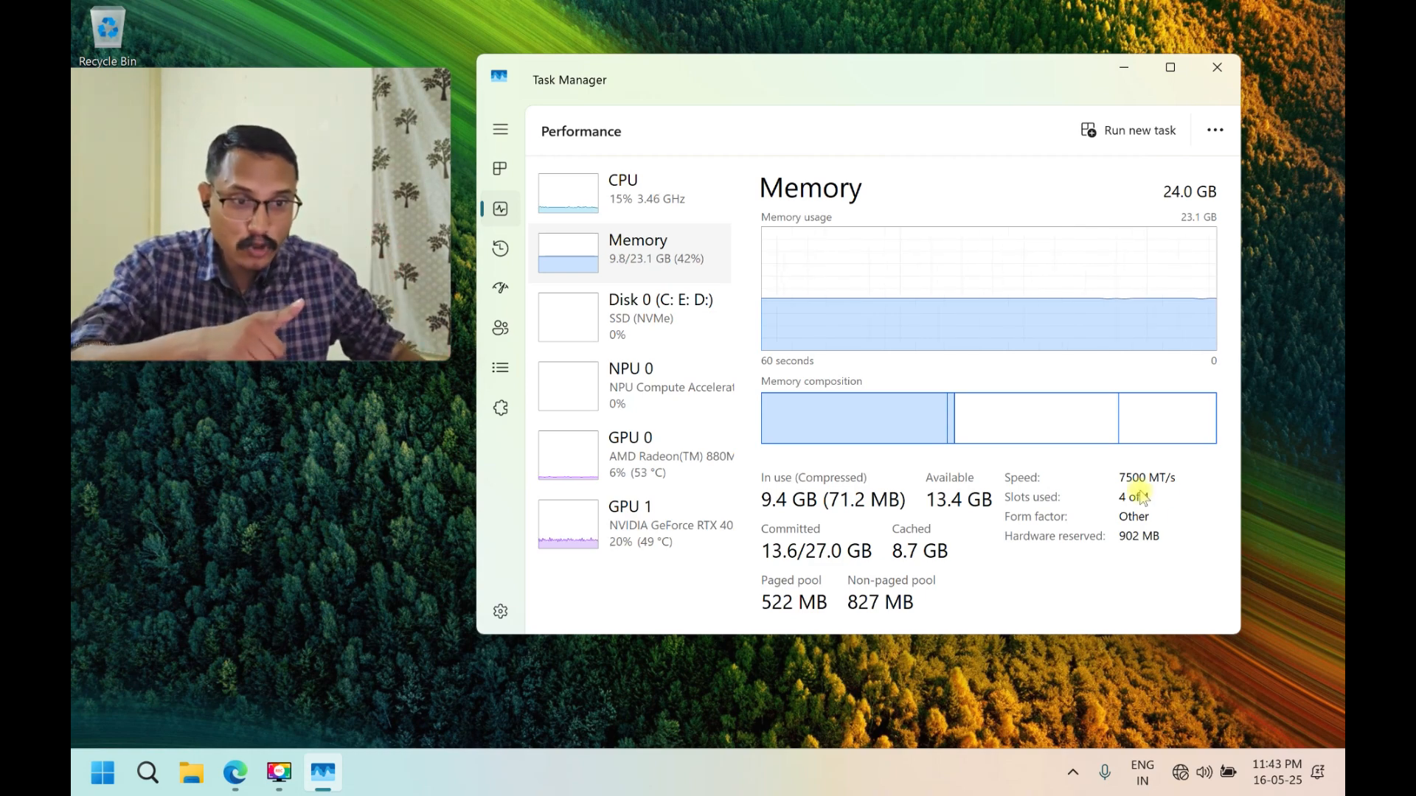
mouse_move(1132, 495)
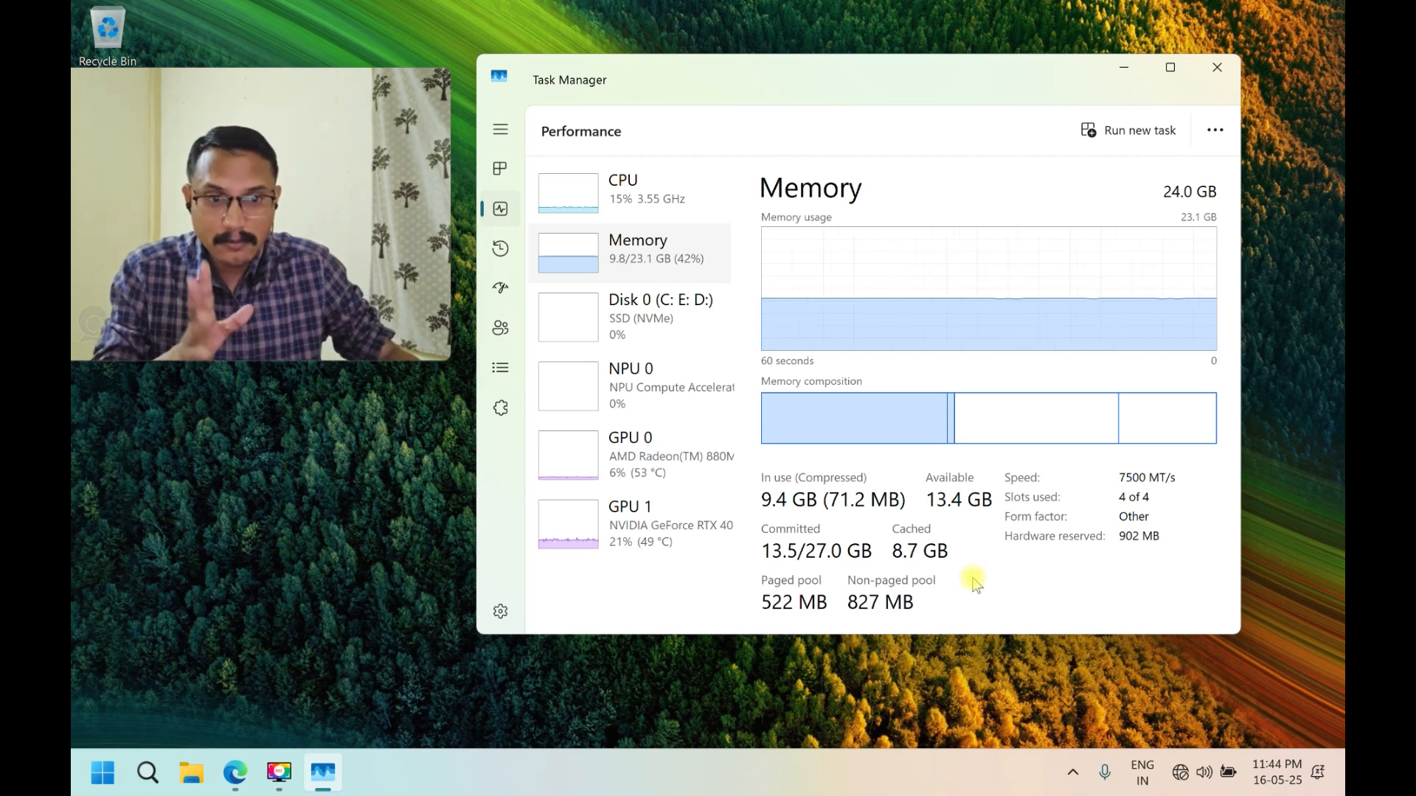
View the performance details of Disk 0, NPU 0, GPU 0 and GPU 1, and close Task Manager.
click(658, 319)
click(637, 393)
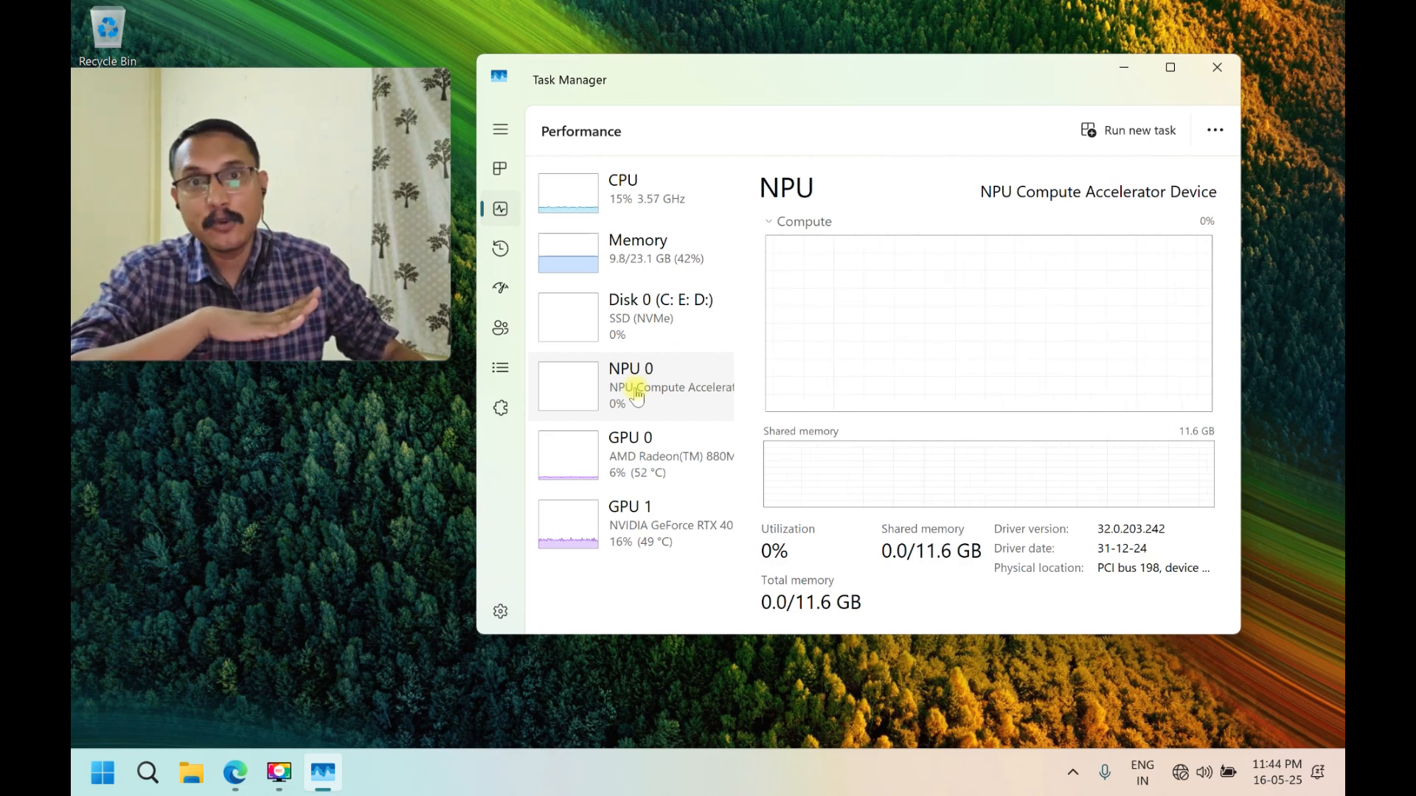
click(647, 449)
click(619, 526)
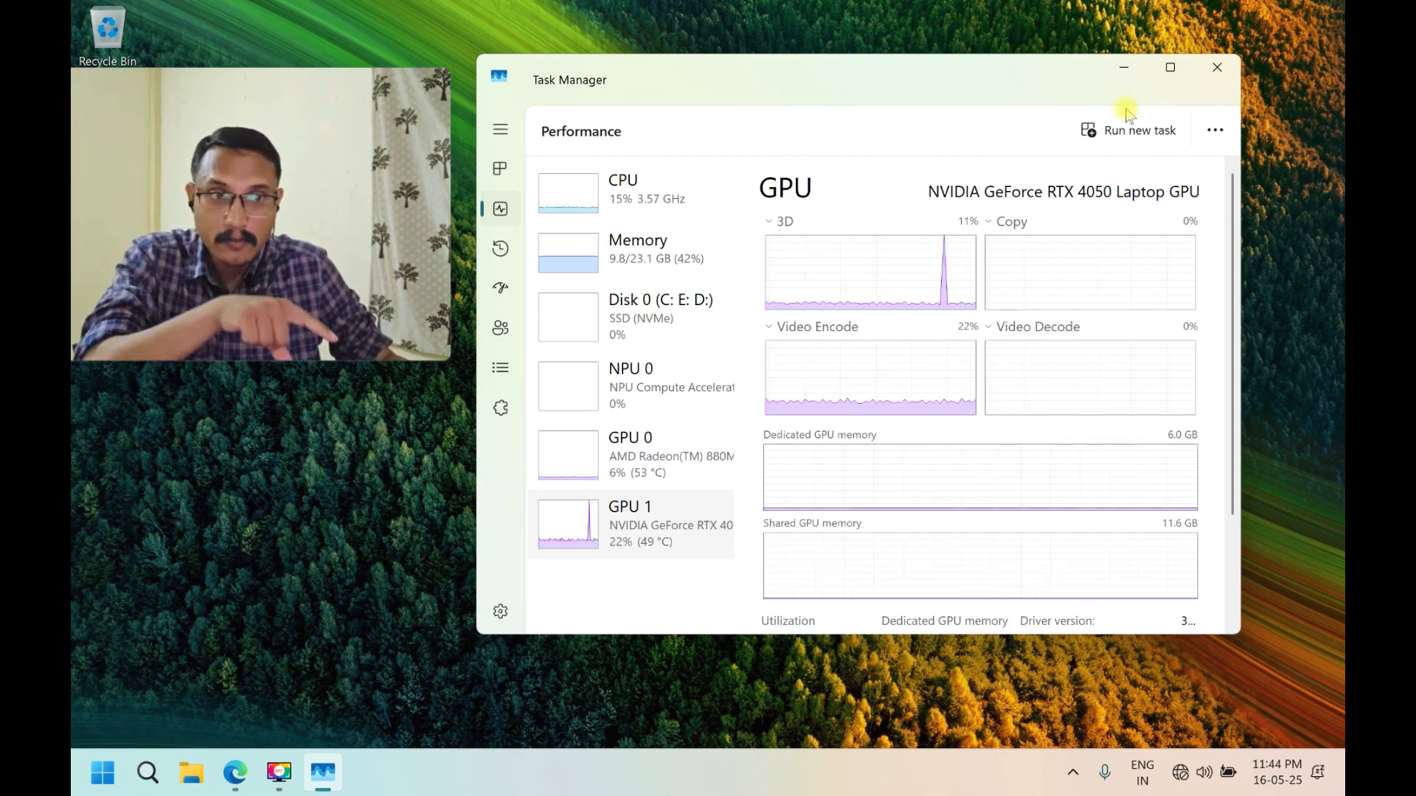
click(1217, 76)
Enlarge the webcam window and reposition it on the empty desktop, leaving the Recycle Bin uncovered.
drag(447, 361, 1095, 554)
drag(416, 90, 821, 136)
drag(495, 542, 379, 632)
drag(831, 174, 847, 126)
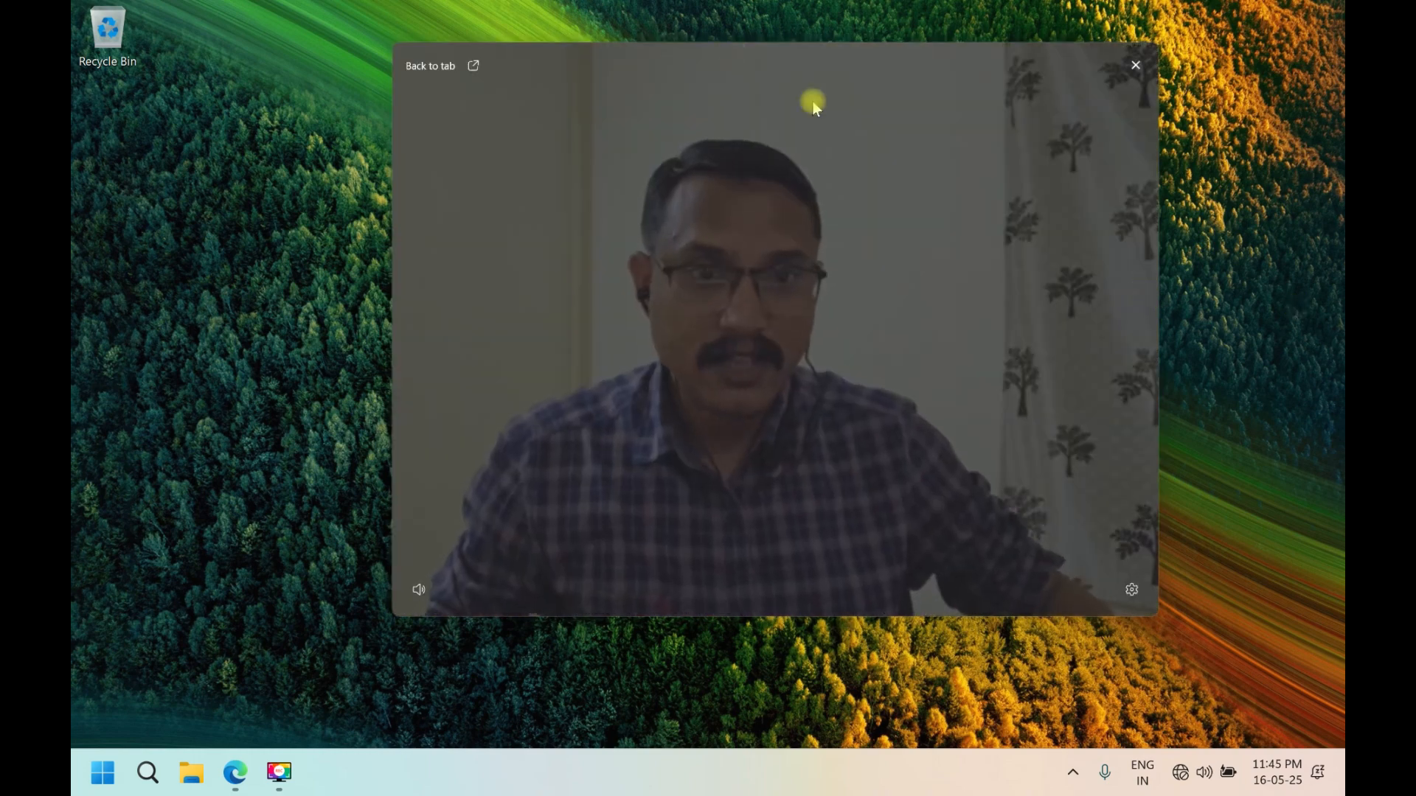
drag(812, 104, 936, 92)
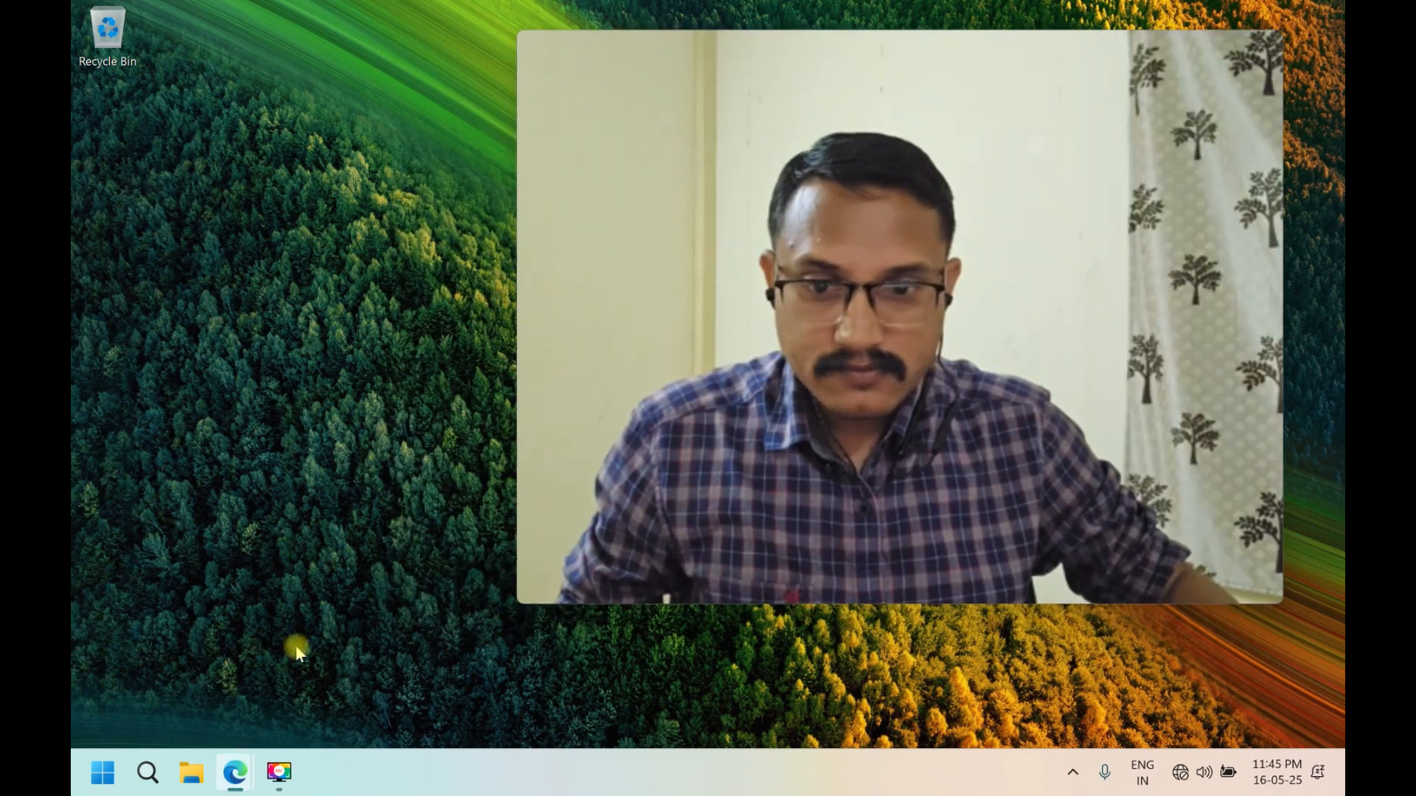
Show the Start button's Quick Link menu on the desktop and dismiss it.
click(106, 776)
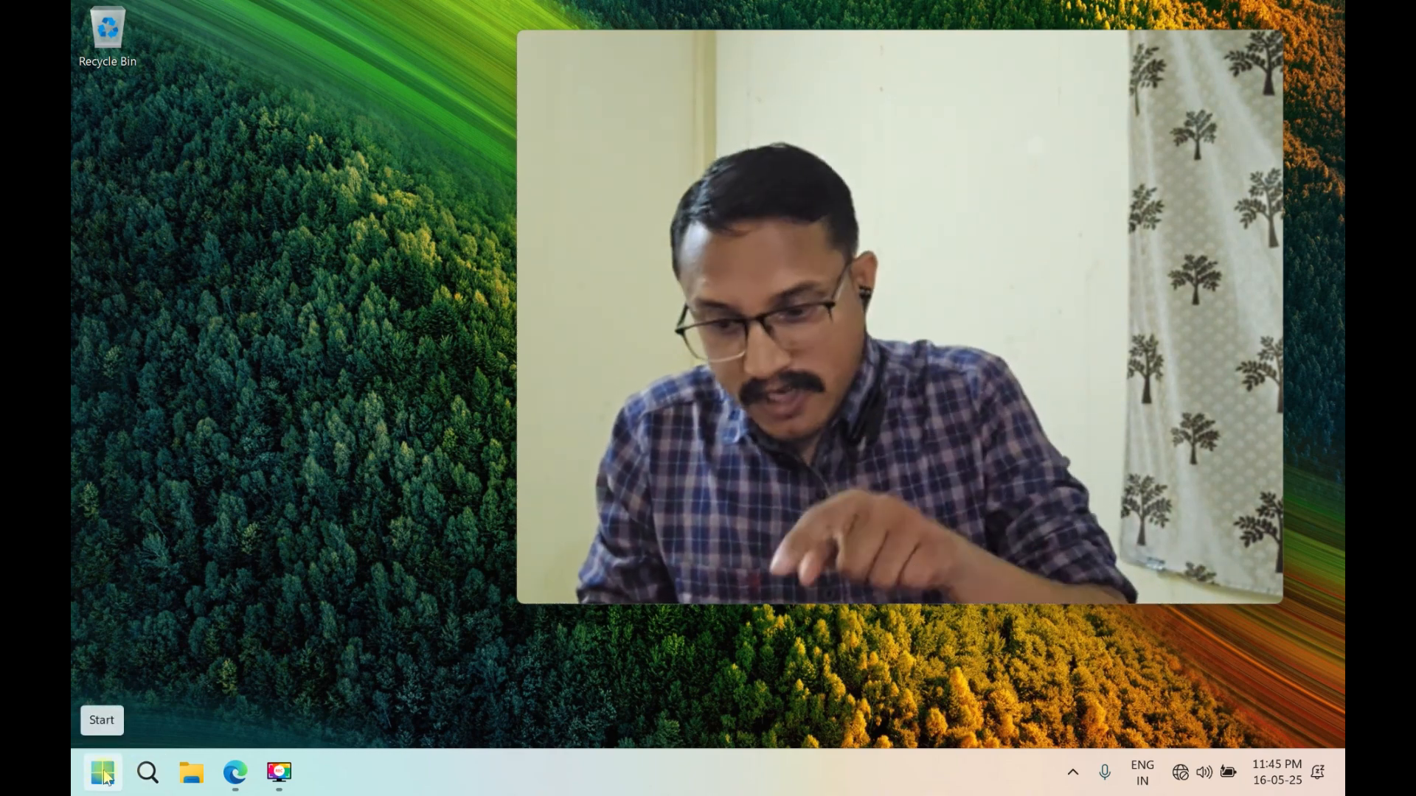
key(super+x)
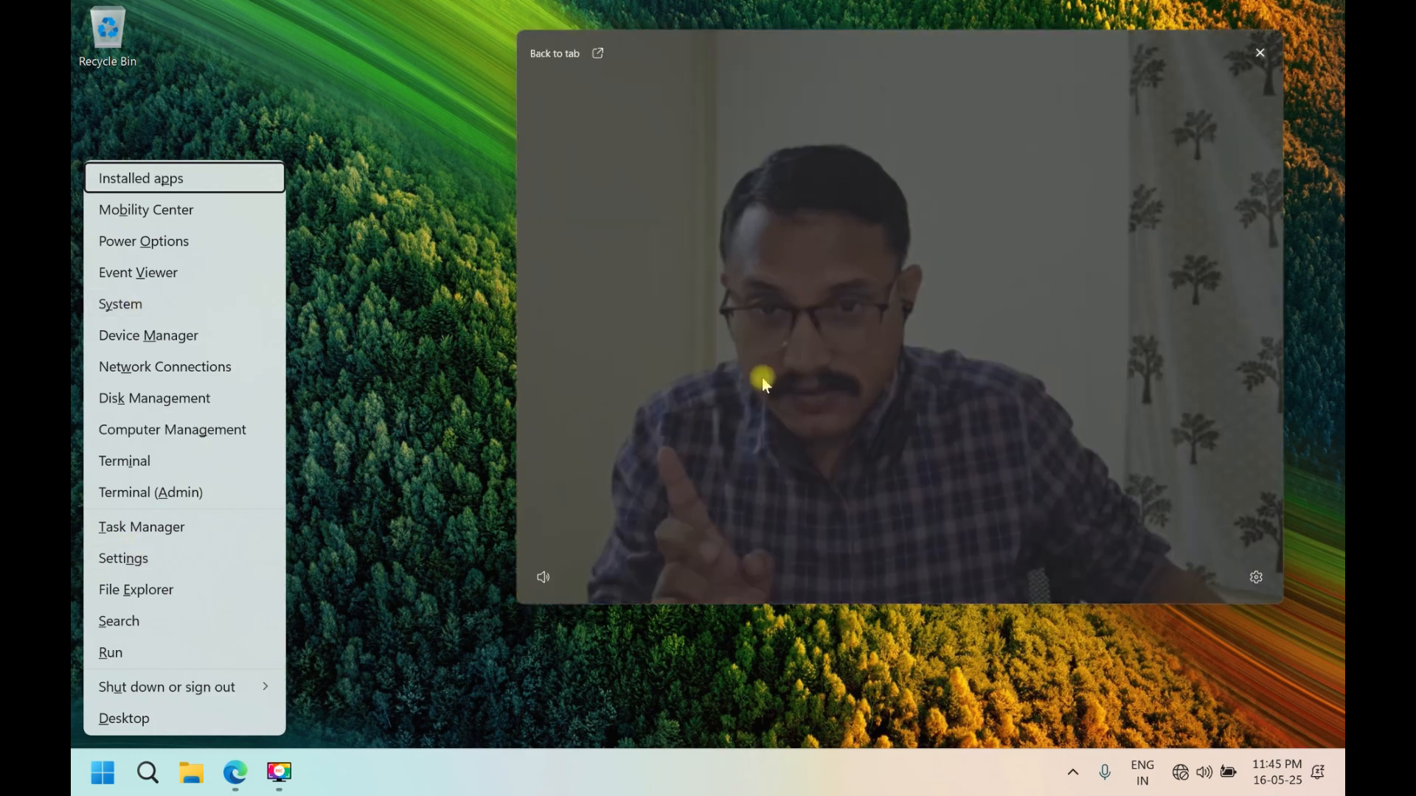
click(938, 333)
Shrink the webcam window, open Settings from the Quick Link menu, and fit the webcam window below the account name.
drag(961, 333, 527, 366)
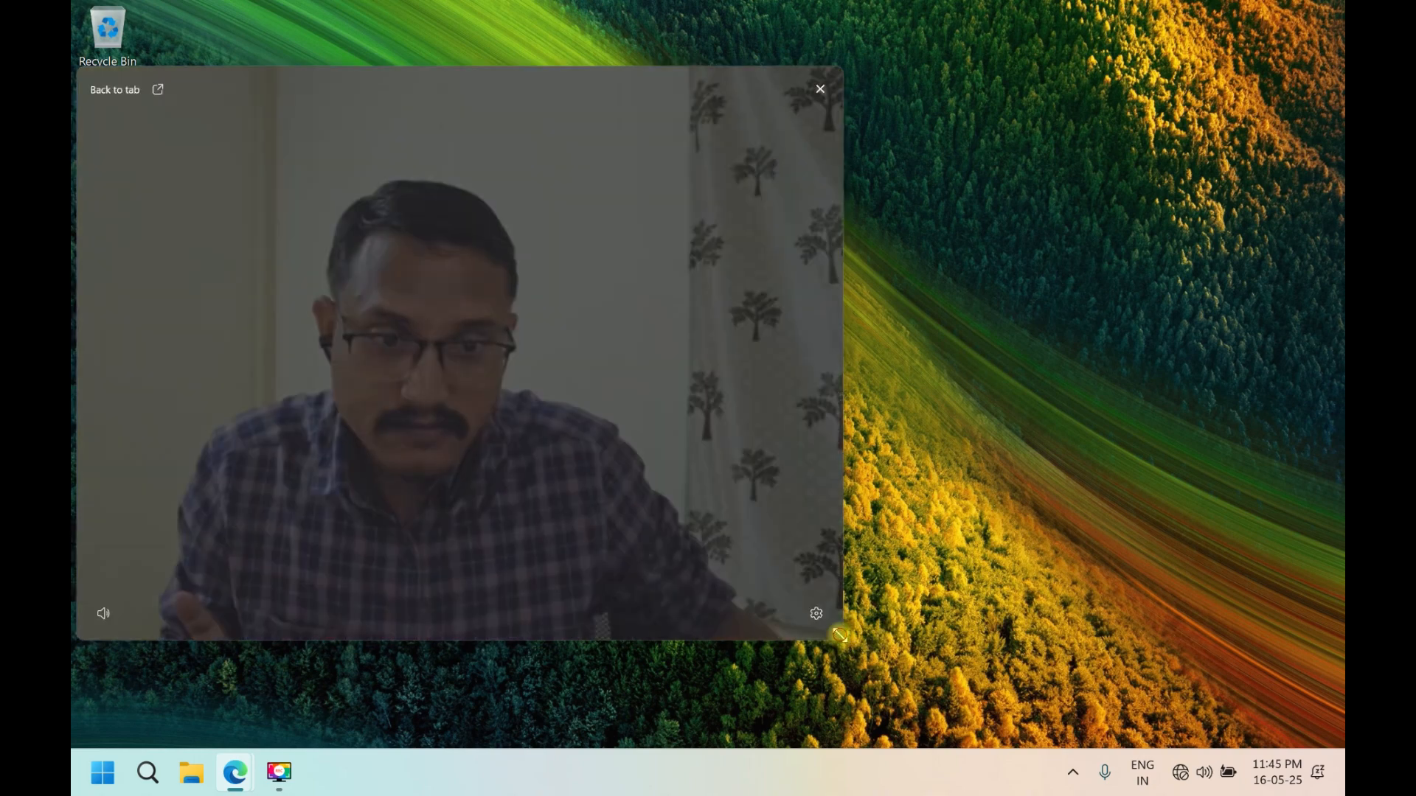
drag(842, 638, 327, 330)
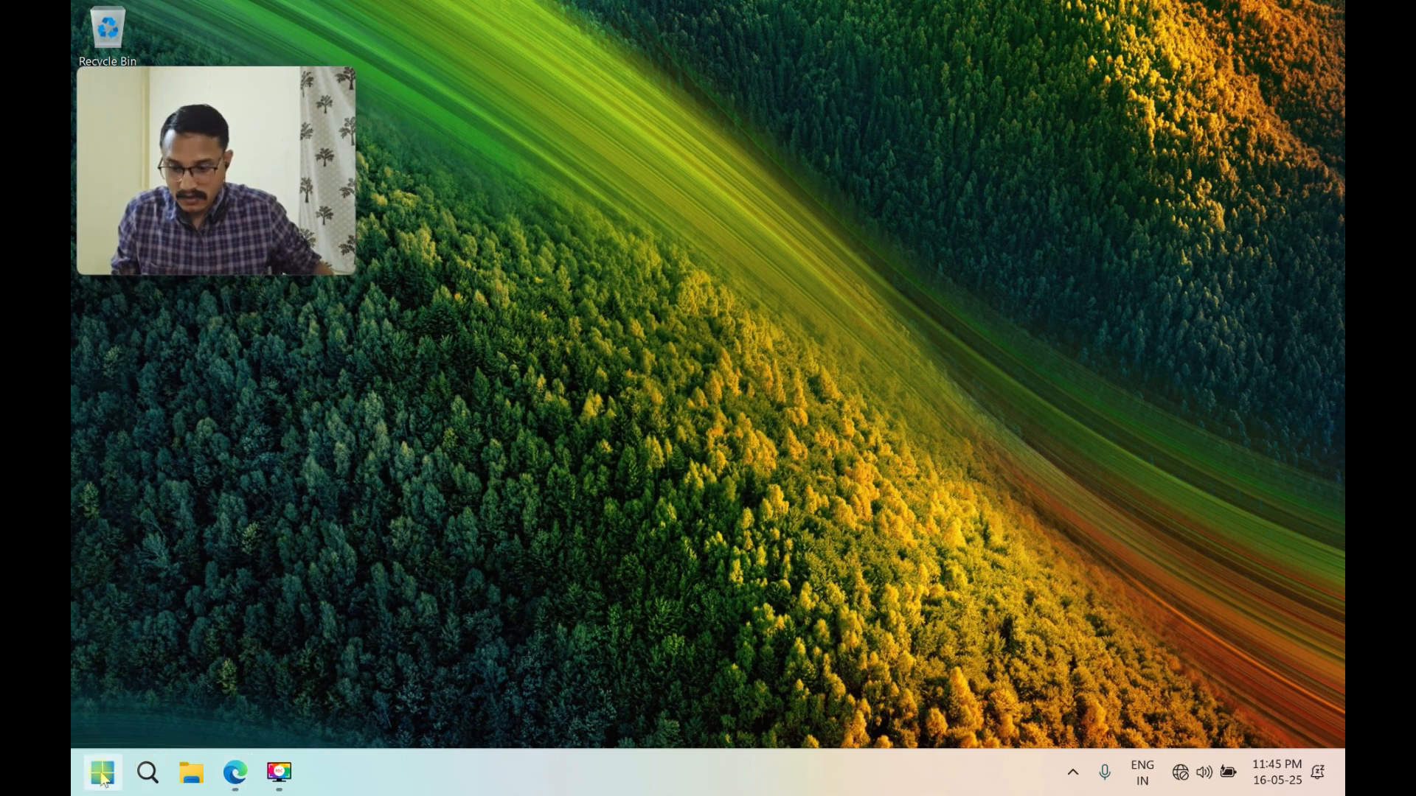
key(super+x)
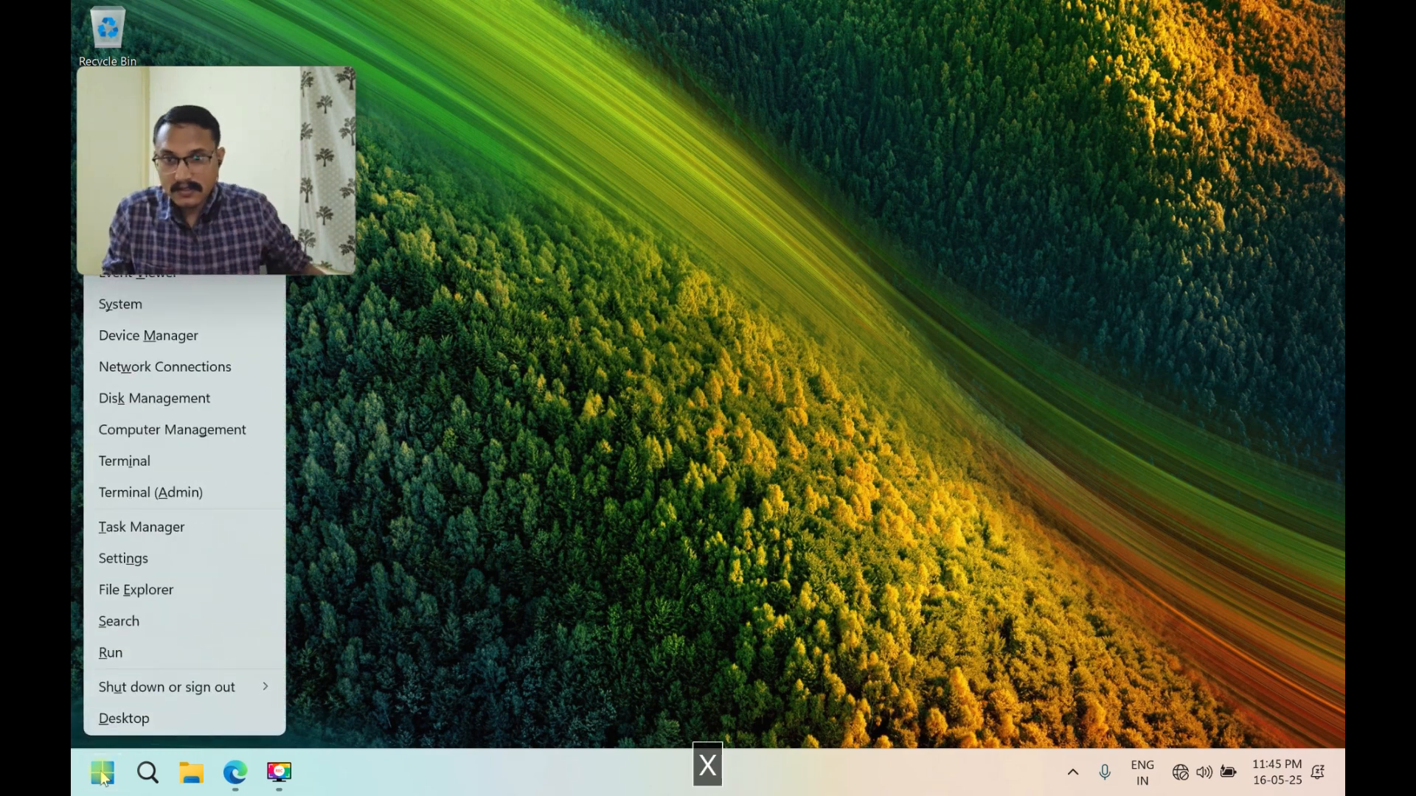
click(155, 558)
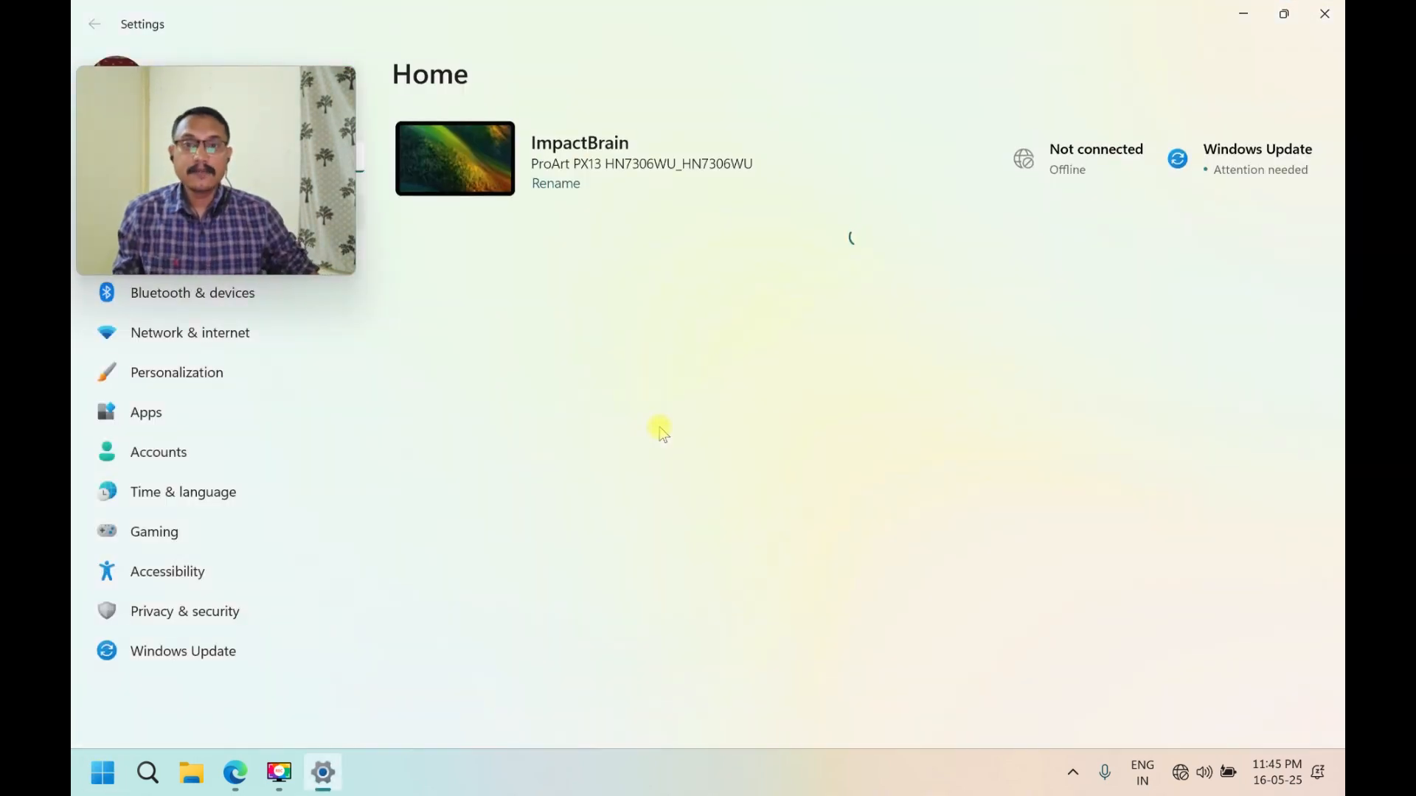
drag(220, 67, 218, 112)
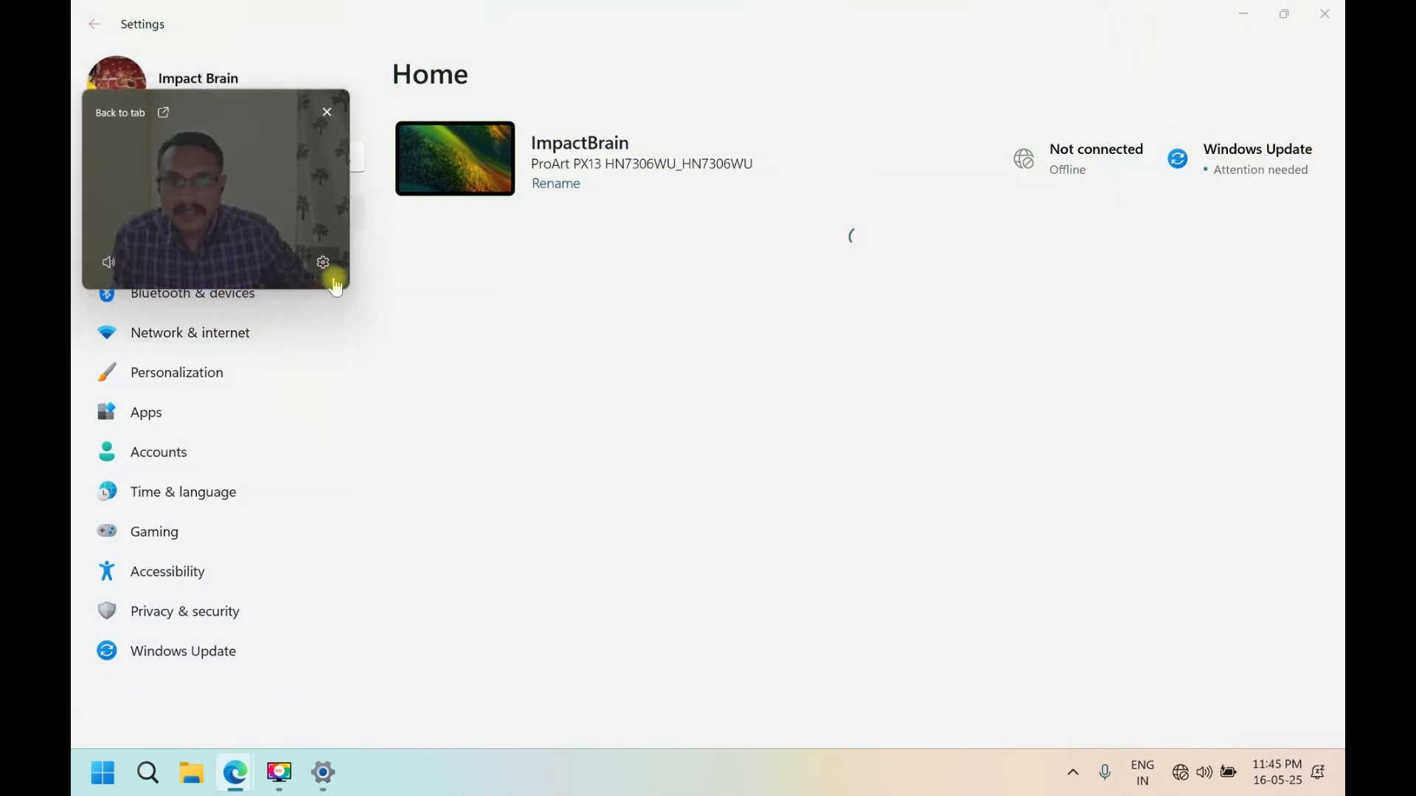
drag(350, 289, 387, 317)
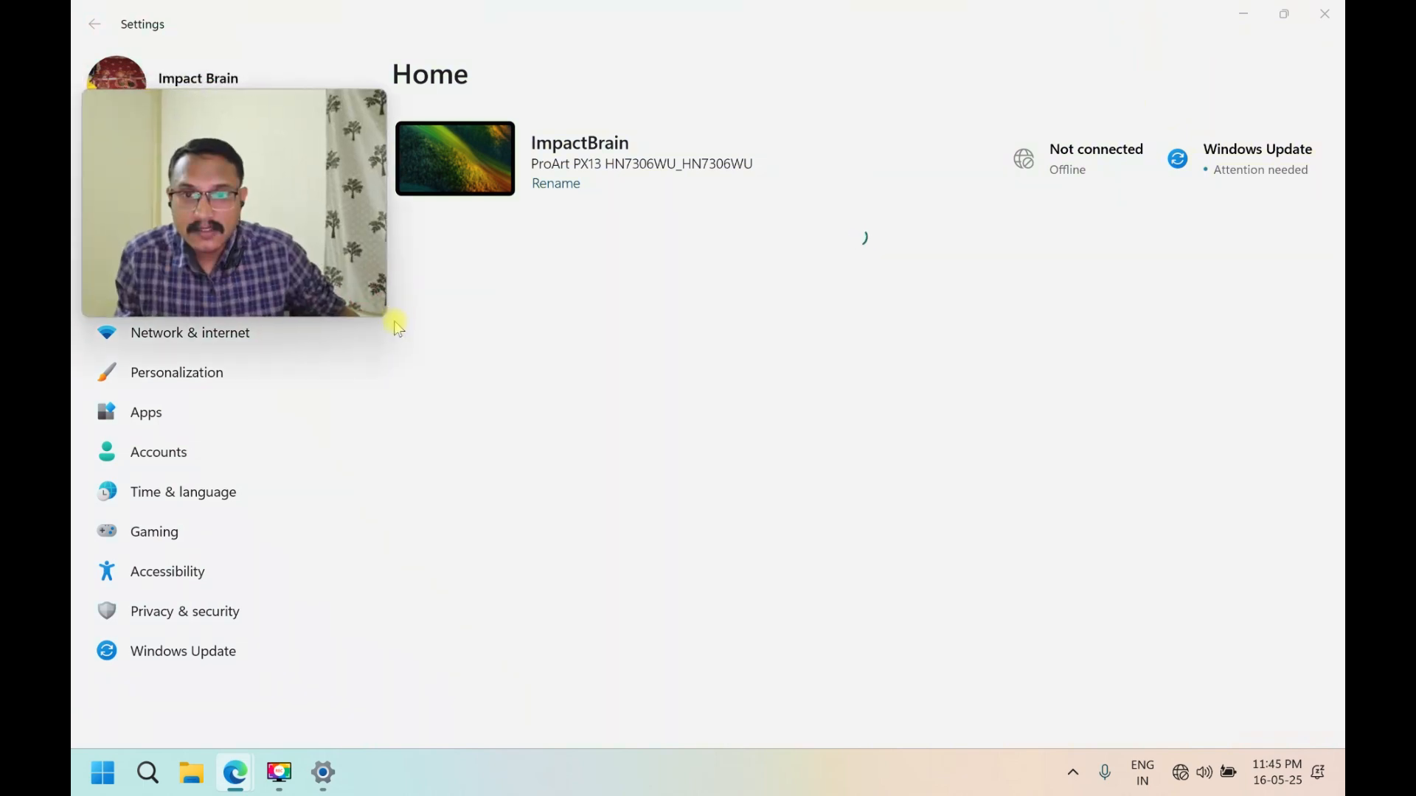
Open the Installed apps list in the Apps settings and browse it as far as the CapCut entry.
click(171, 418)
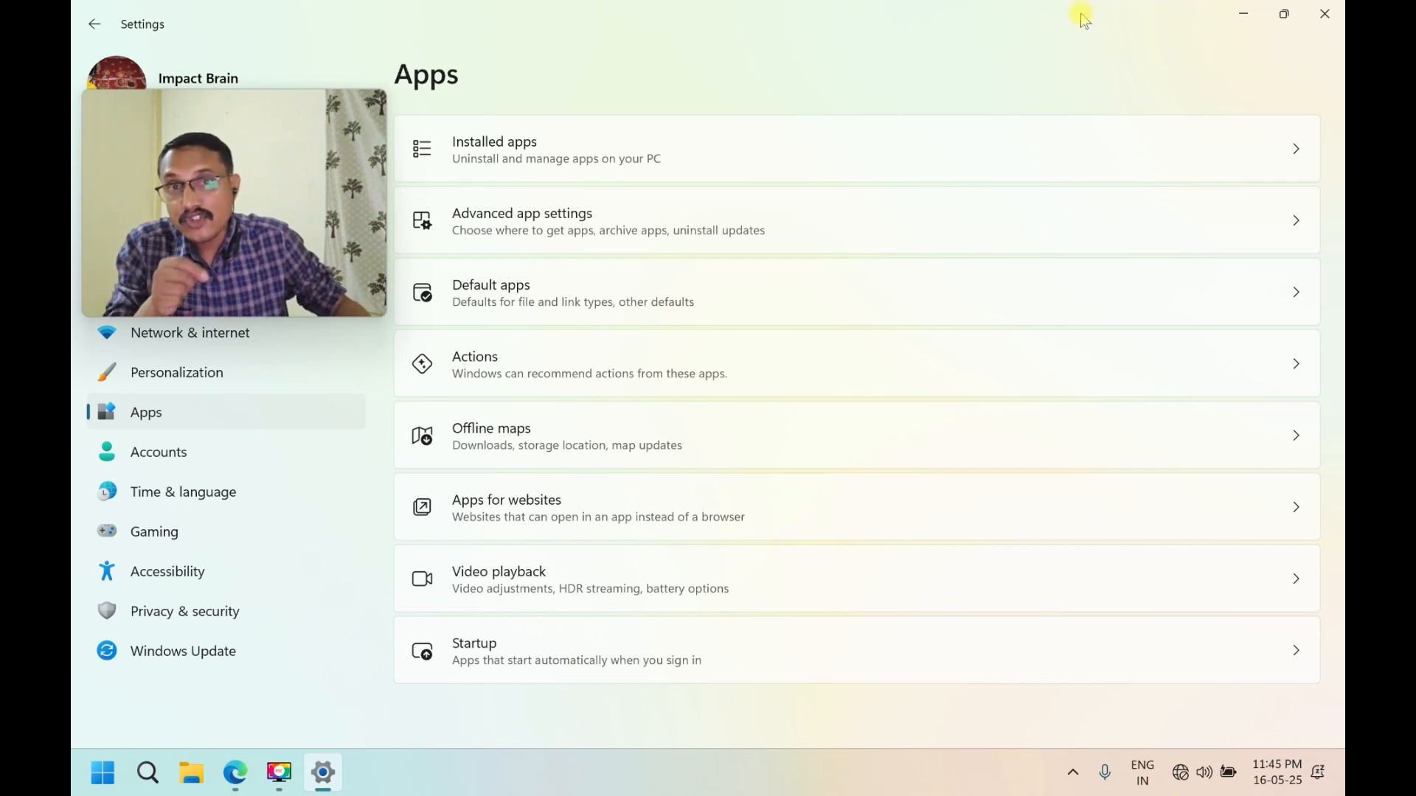
click(603, 144)
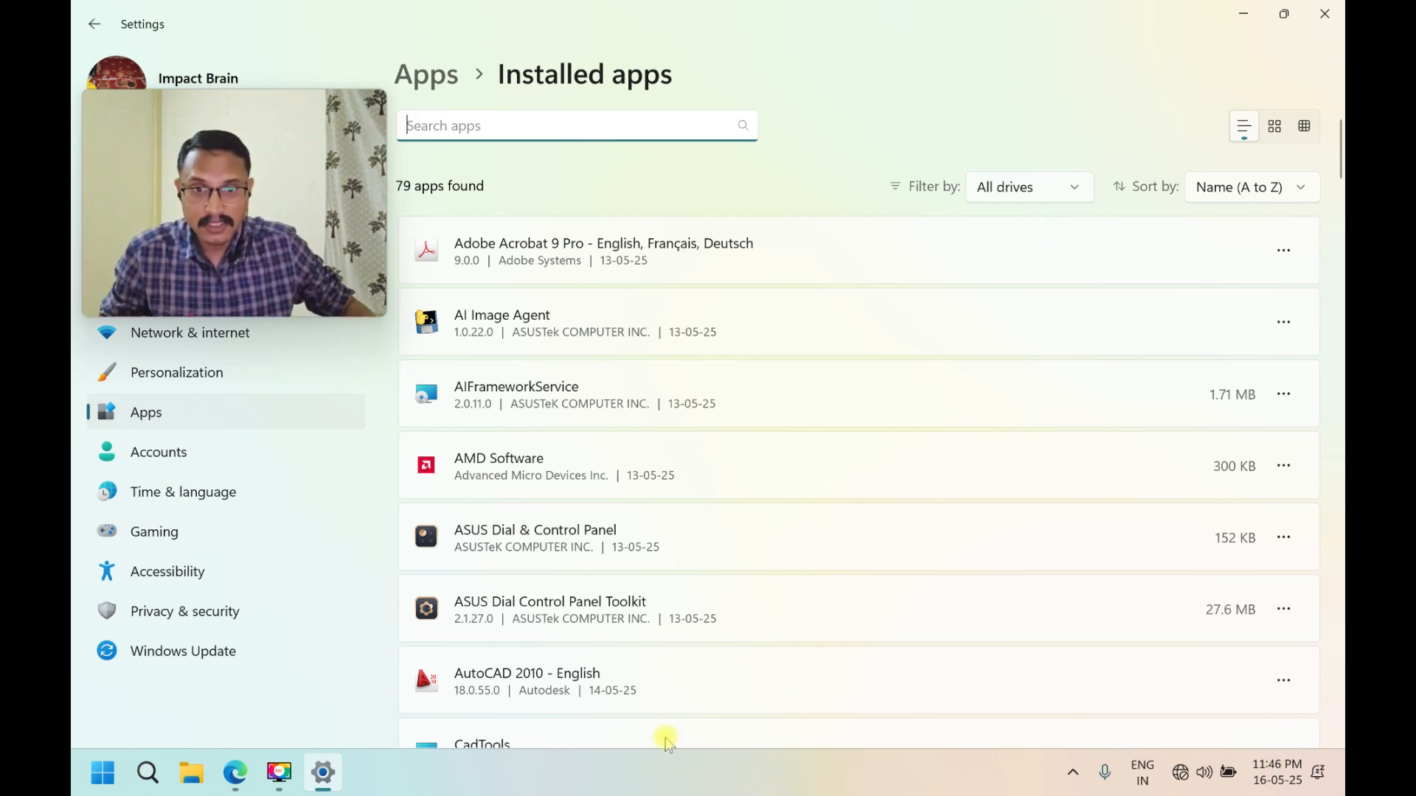
scroll(671, 383, down, 3)
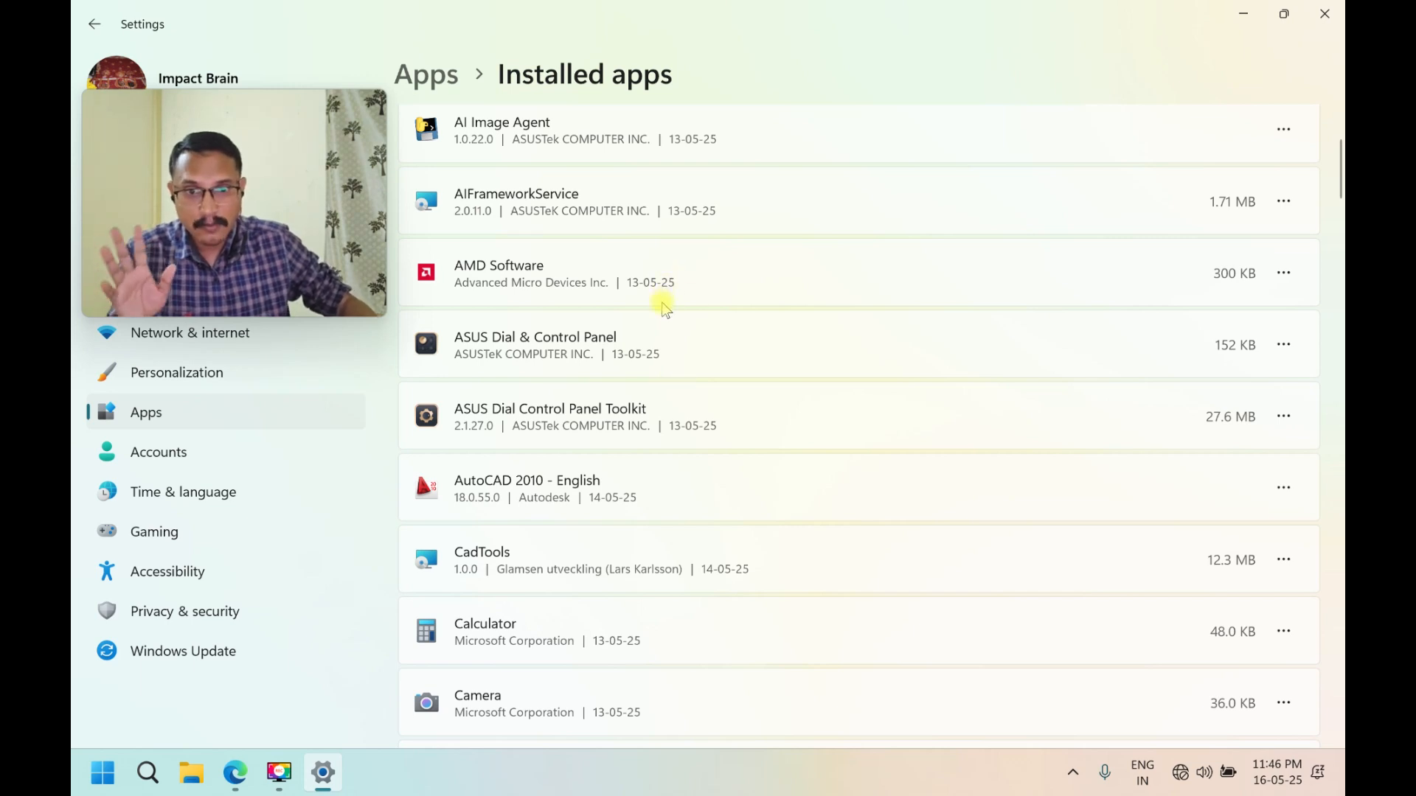
scroll(666, 309, down, 3)
scroll(666, 309, down, 1)
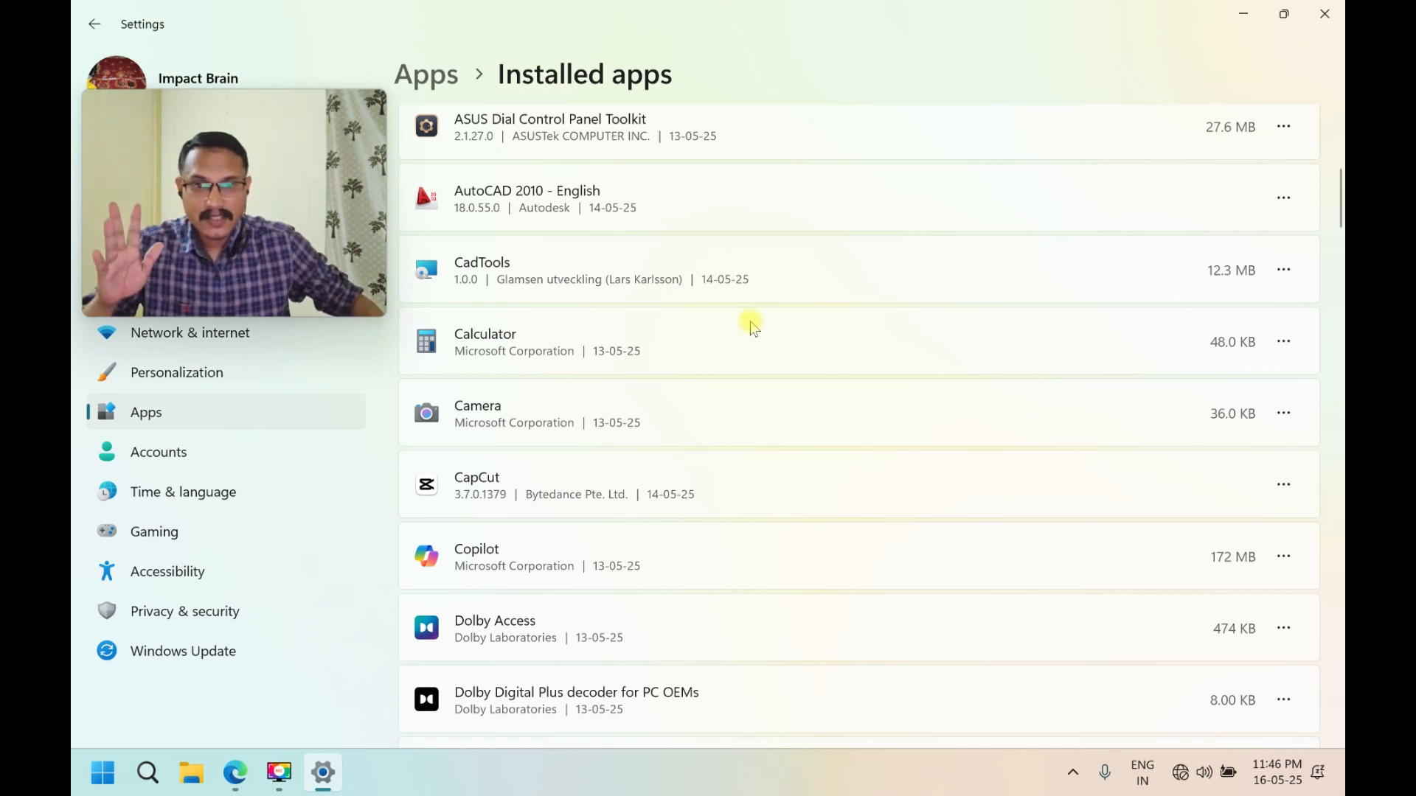
scroll(767, 325, down, 3)
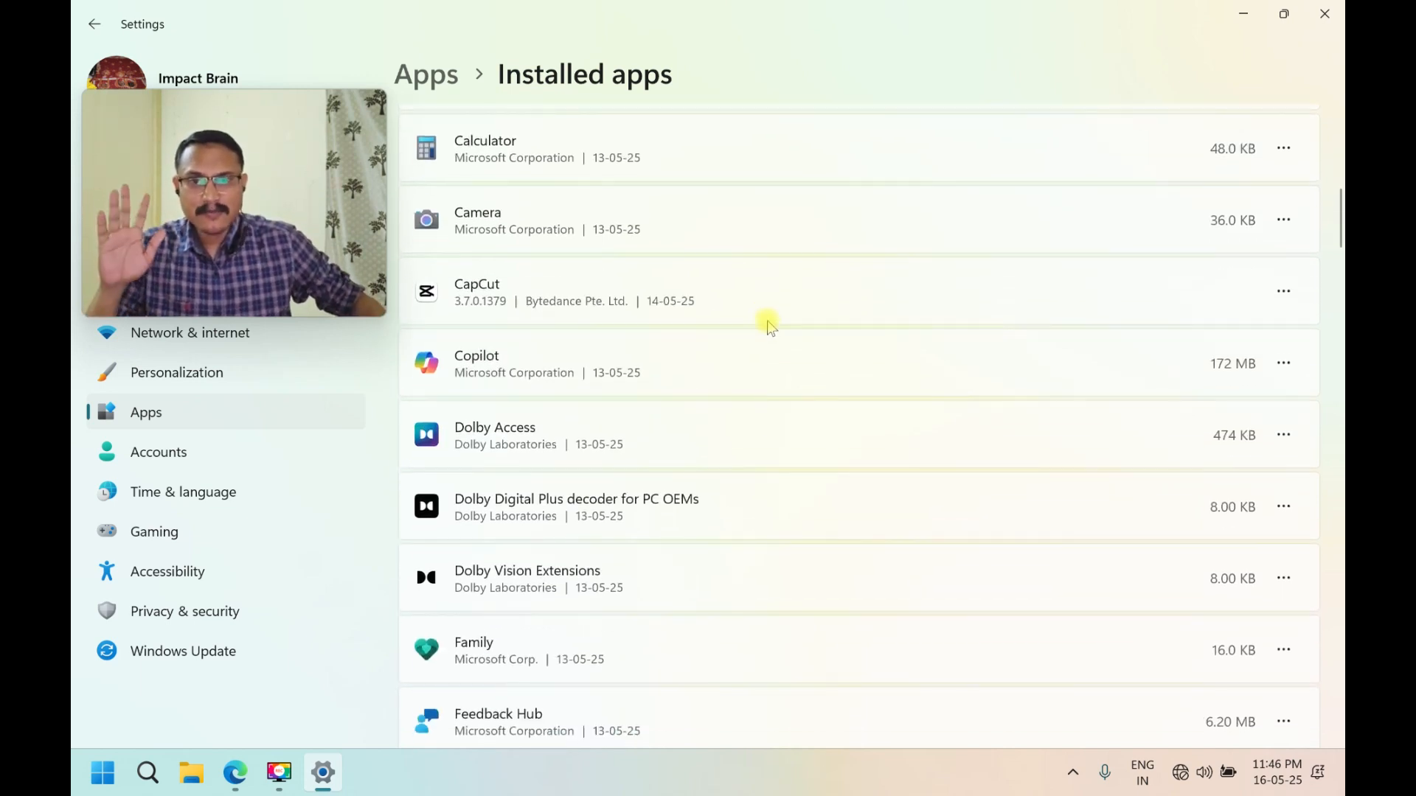
Uninstall CapCut without keeping its user data, and close the uninstaller once it completes.
click(1283, 303)
click(1087, 366)
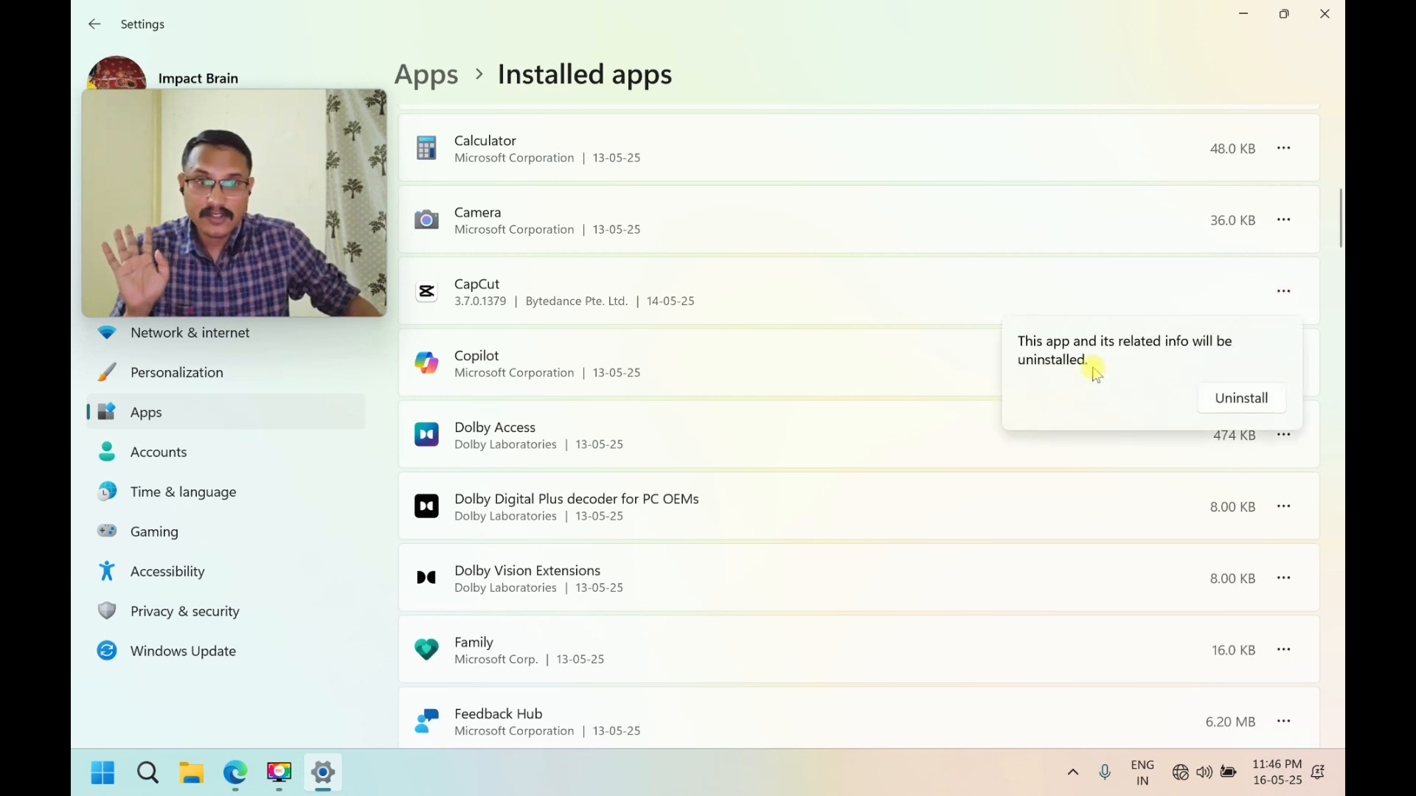
click(1226, 400)
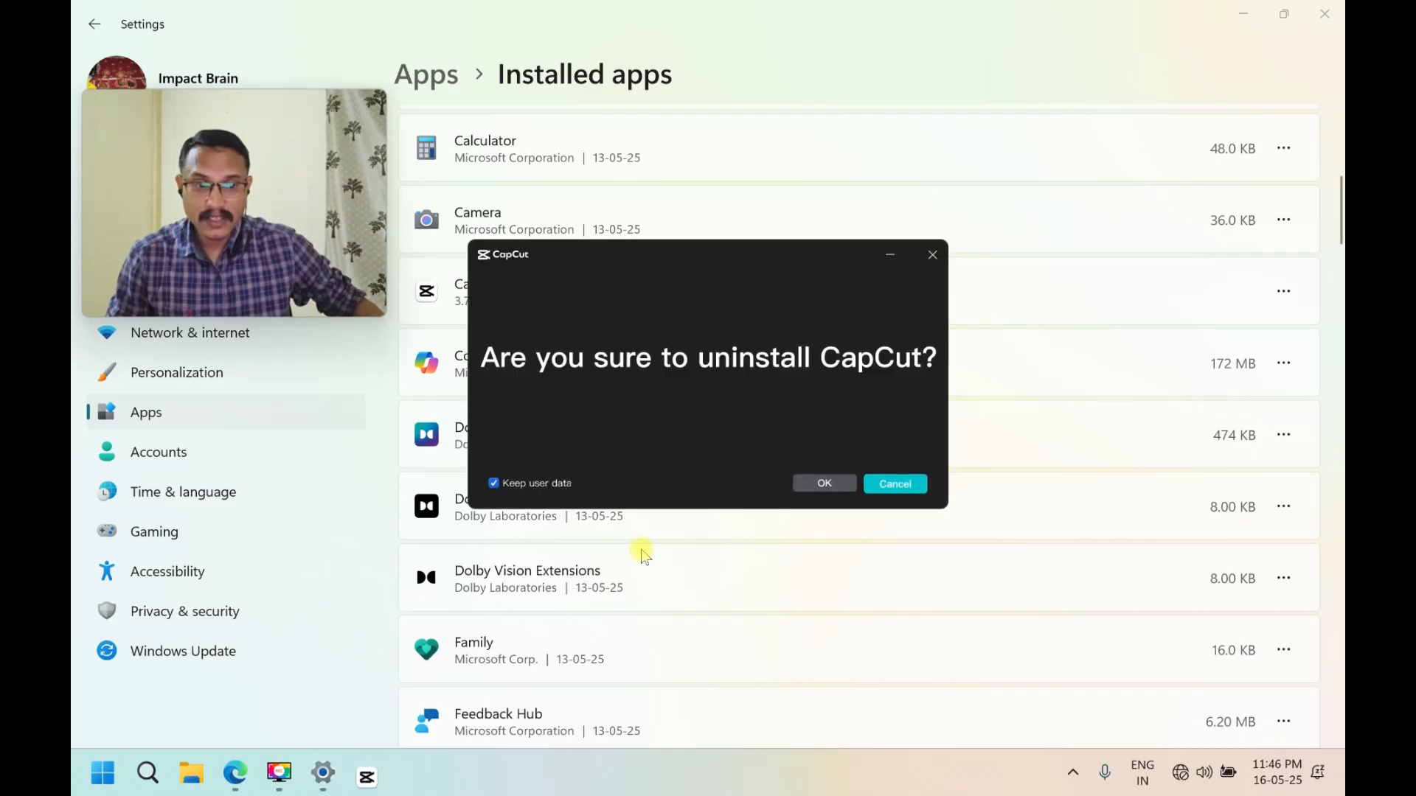
click(493, 484)
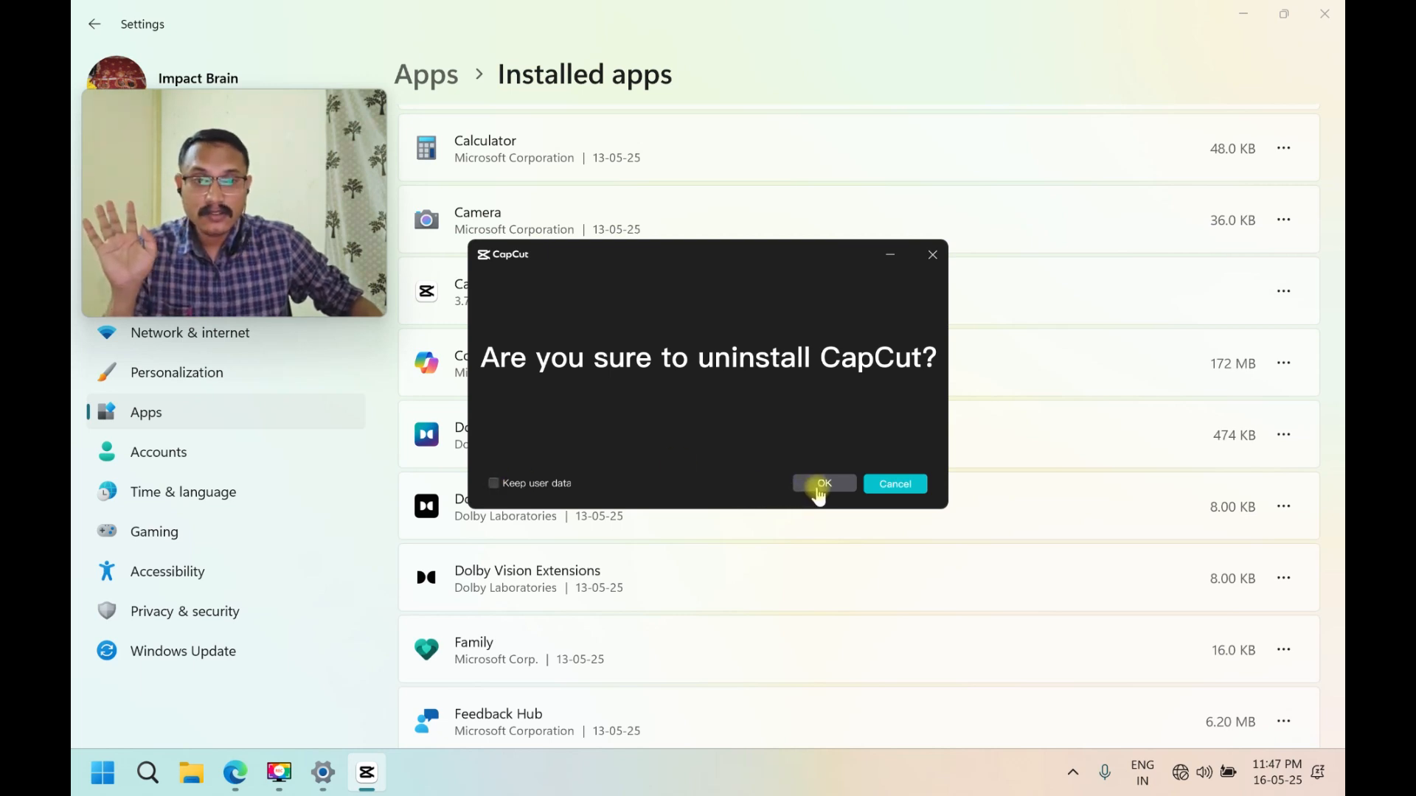
click(824, 485)
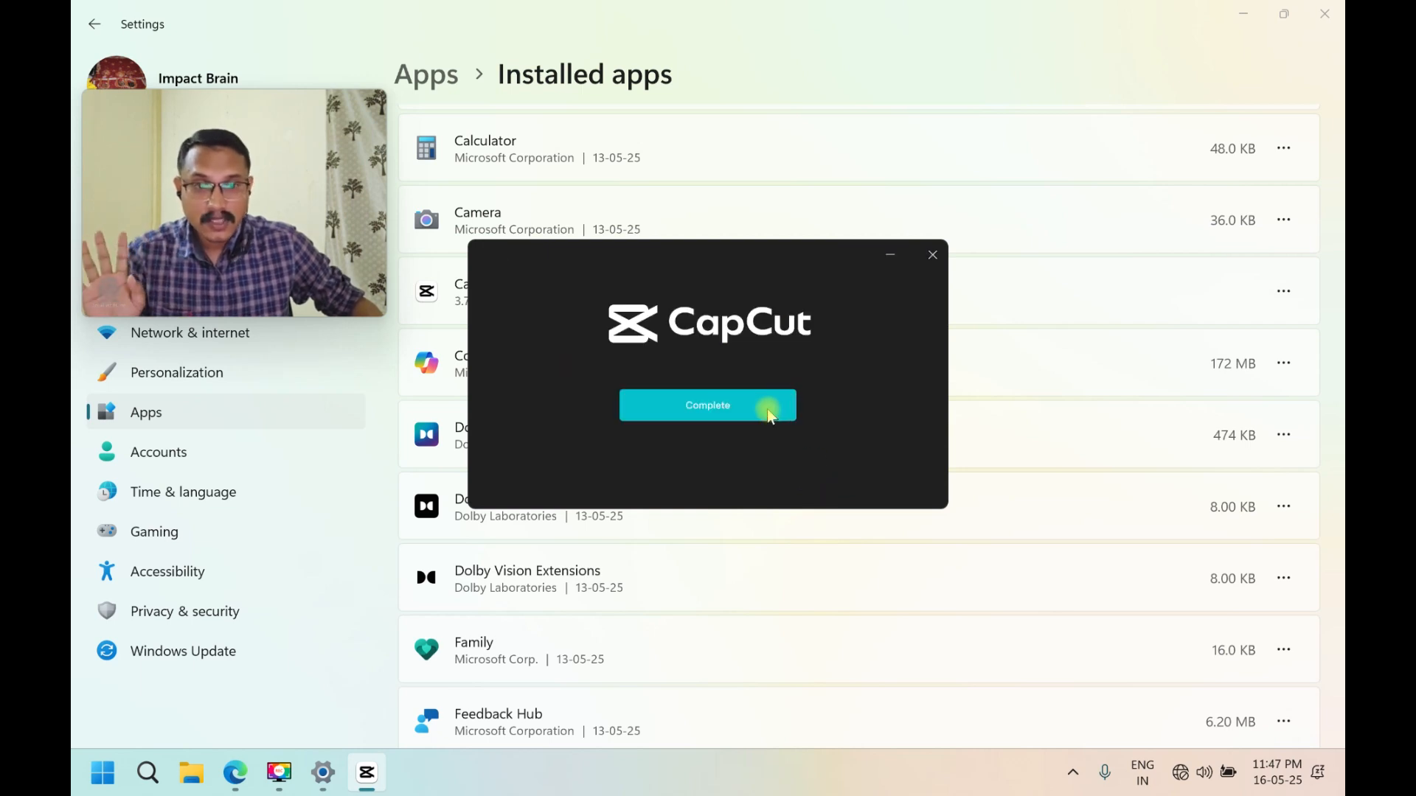
click(768, 408)
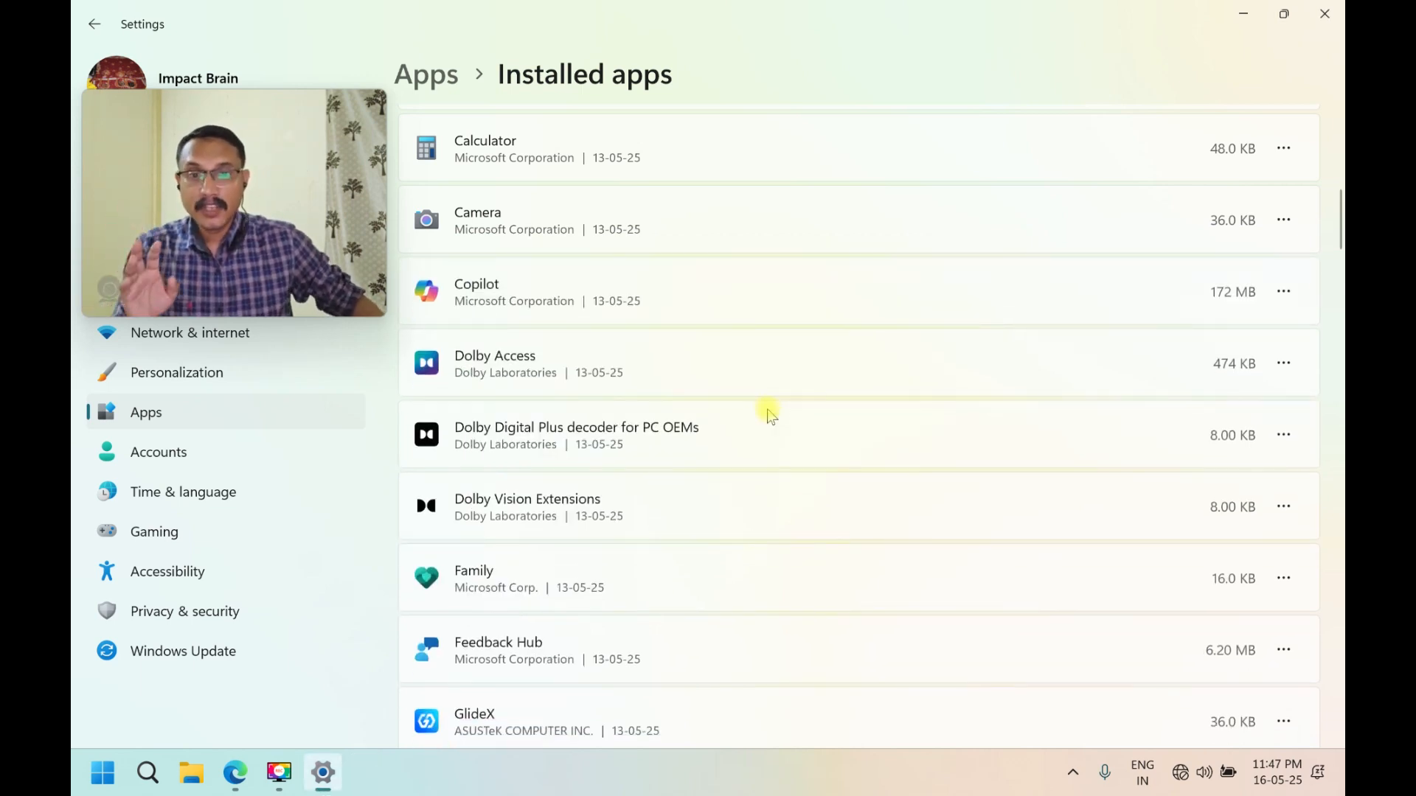
Uninstall the Microsoft Family app from the installed apps list and confirm its removal.
scroll(767, 413, down, 4)
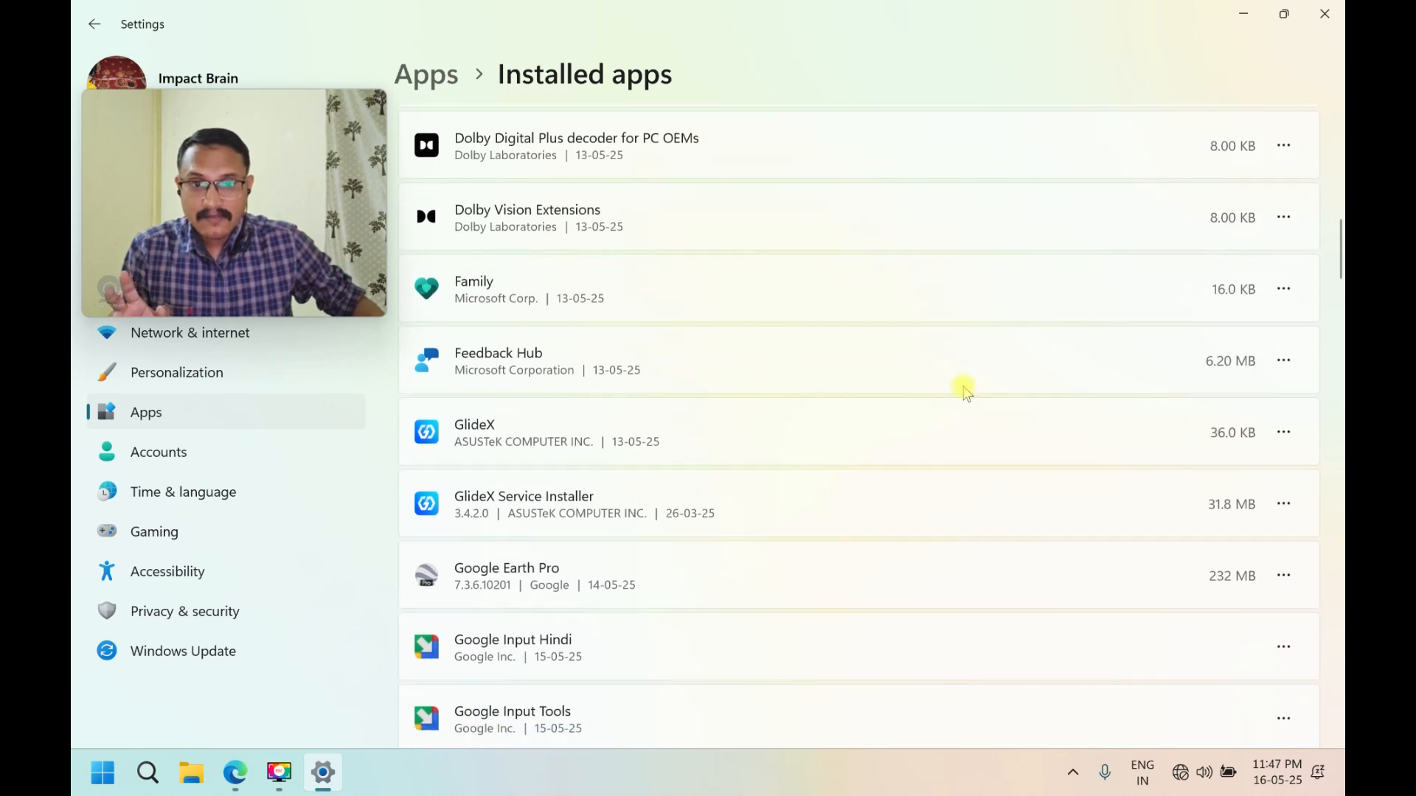
click(1283, 289)
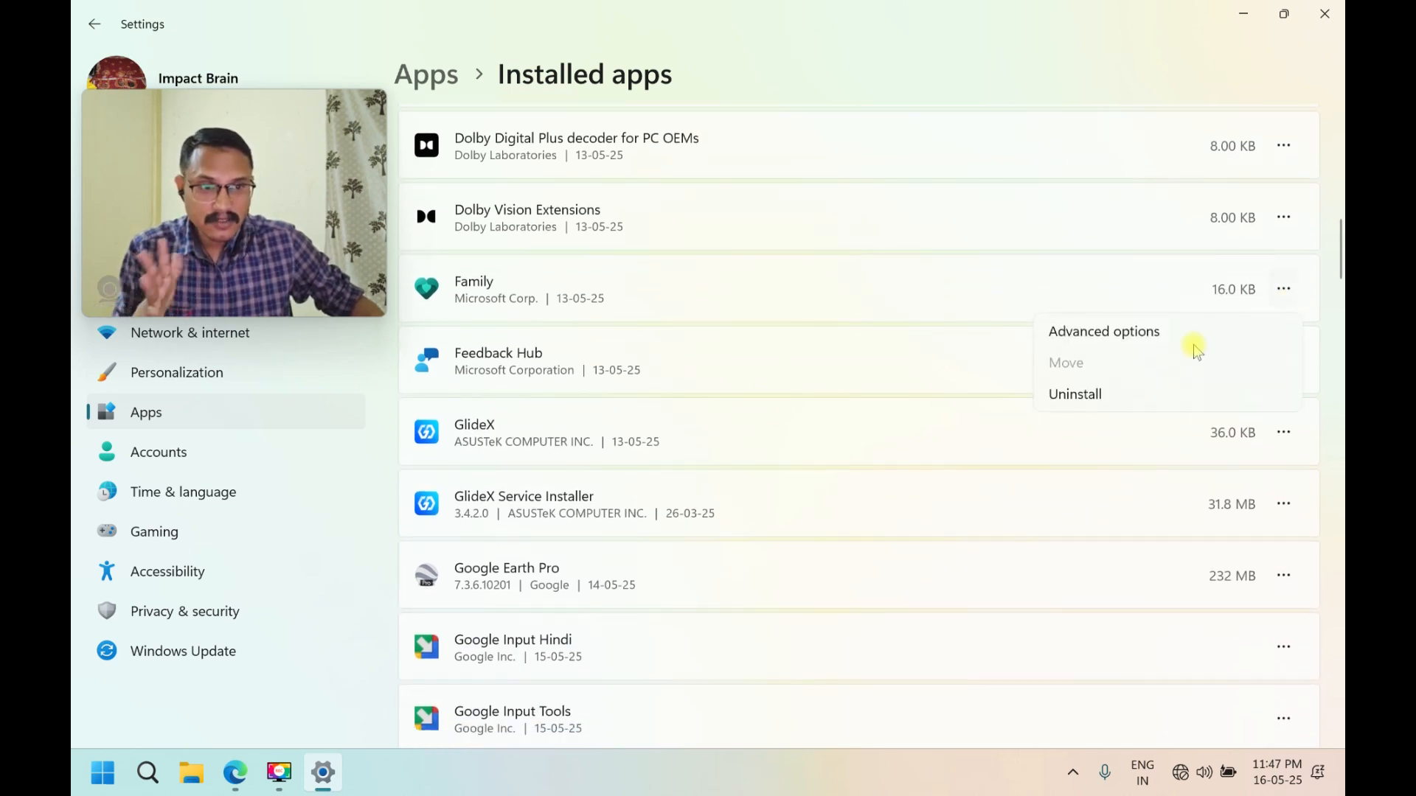
click(1090, 395)
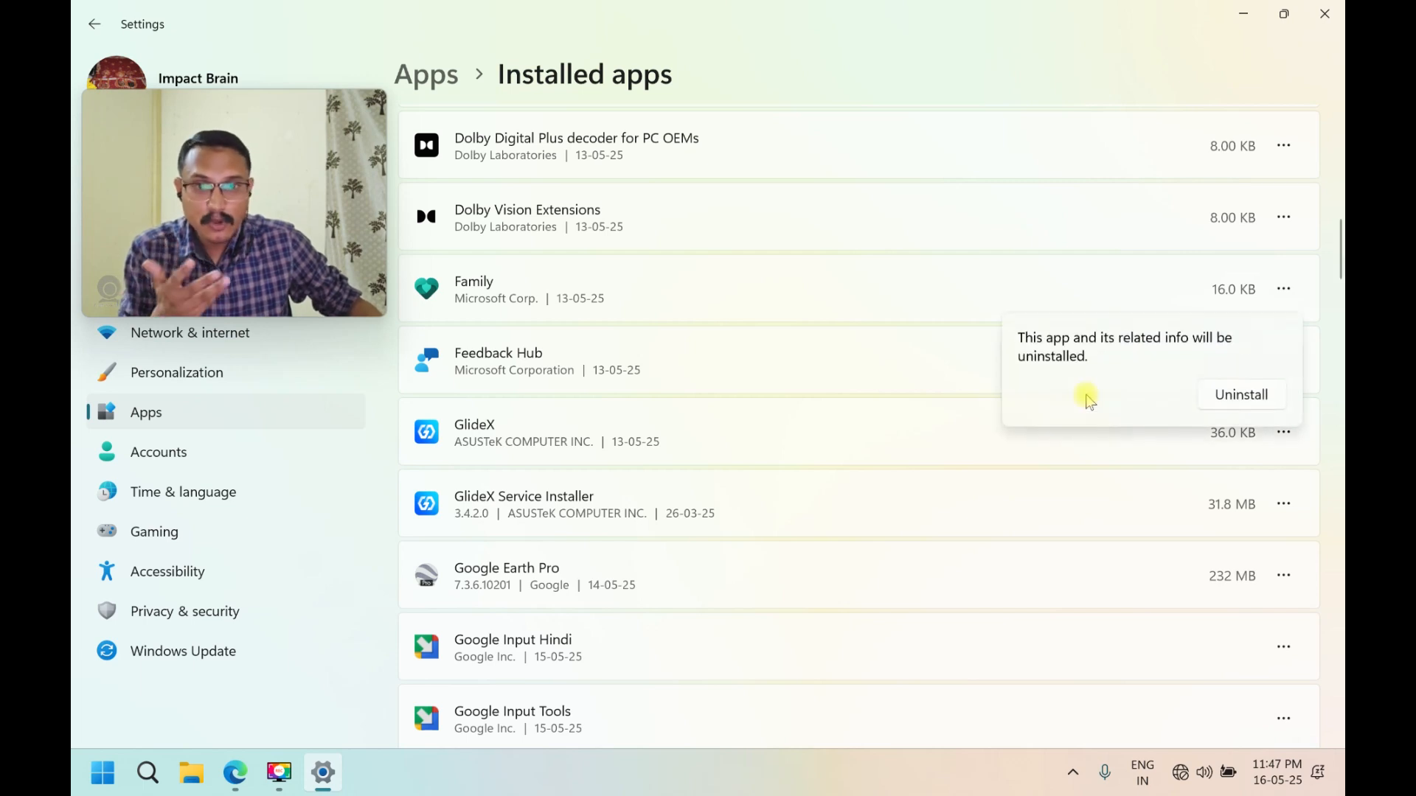
click(1242, 396)
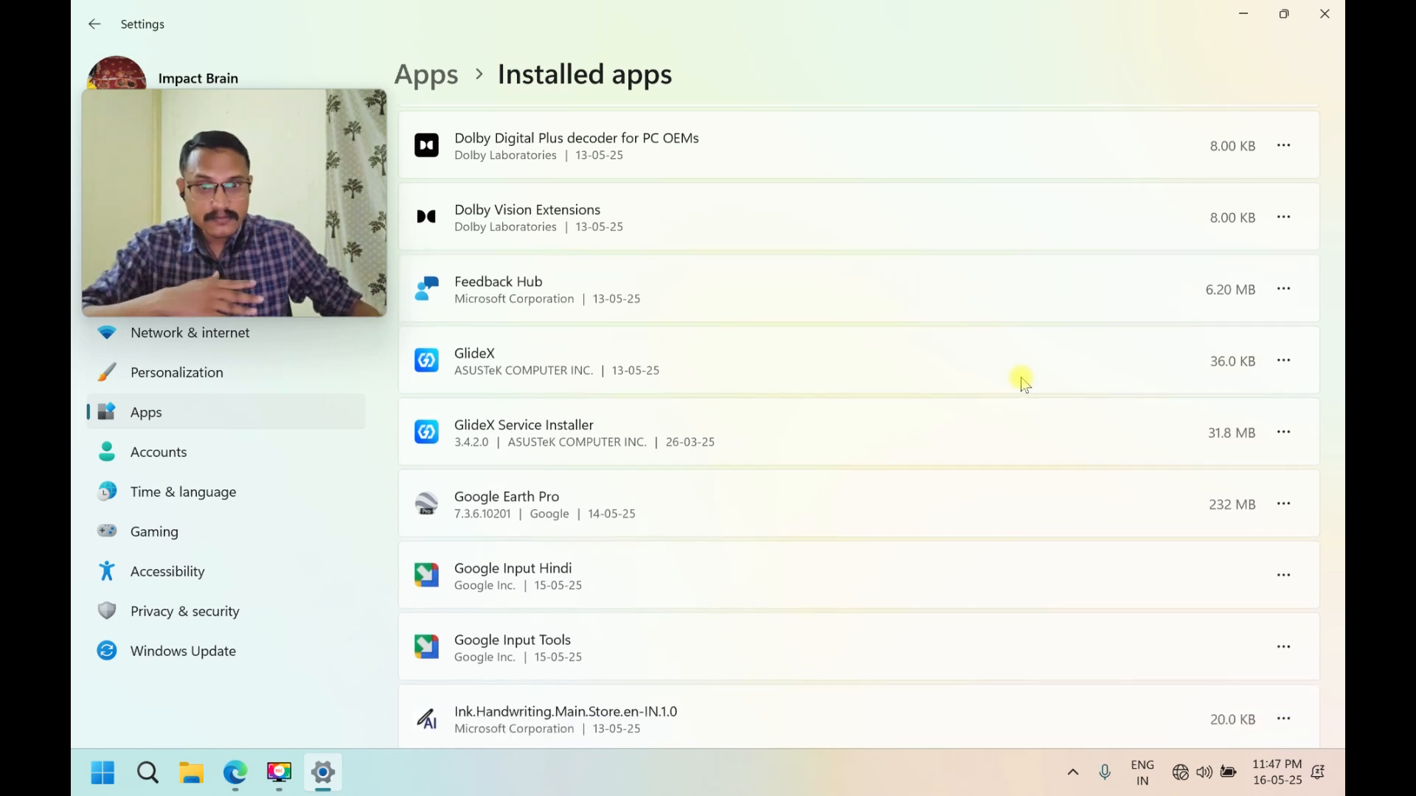
Find the Microsoft News app further down the installed apps list and uninstall it.
scroll(696, 399, down, 7)
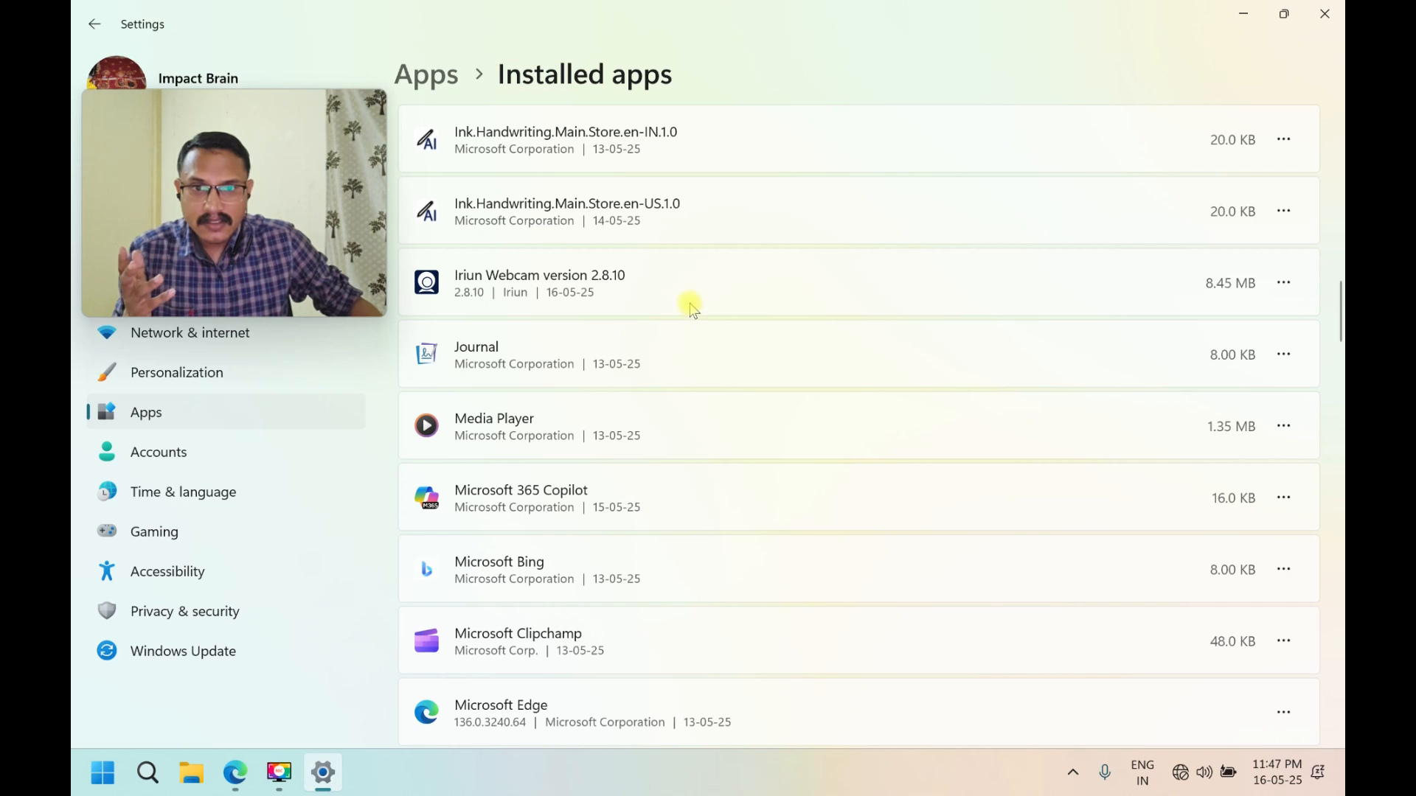
scroll(693, 308, down, 3)
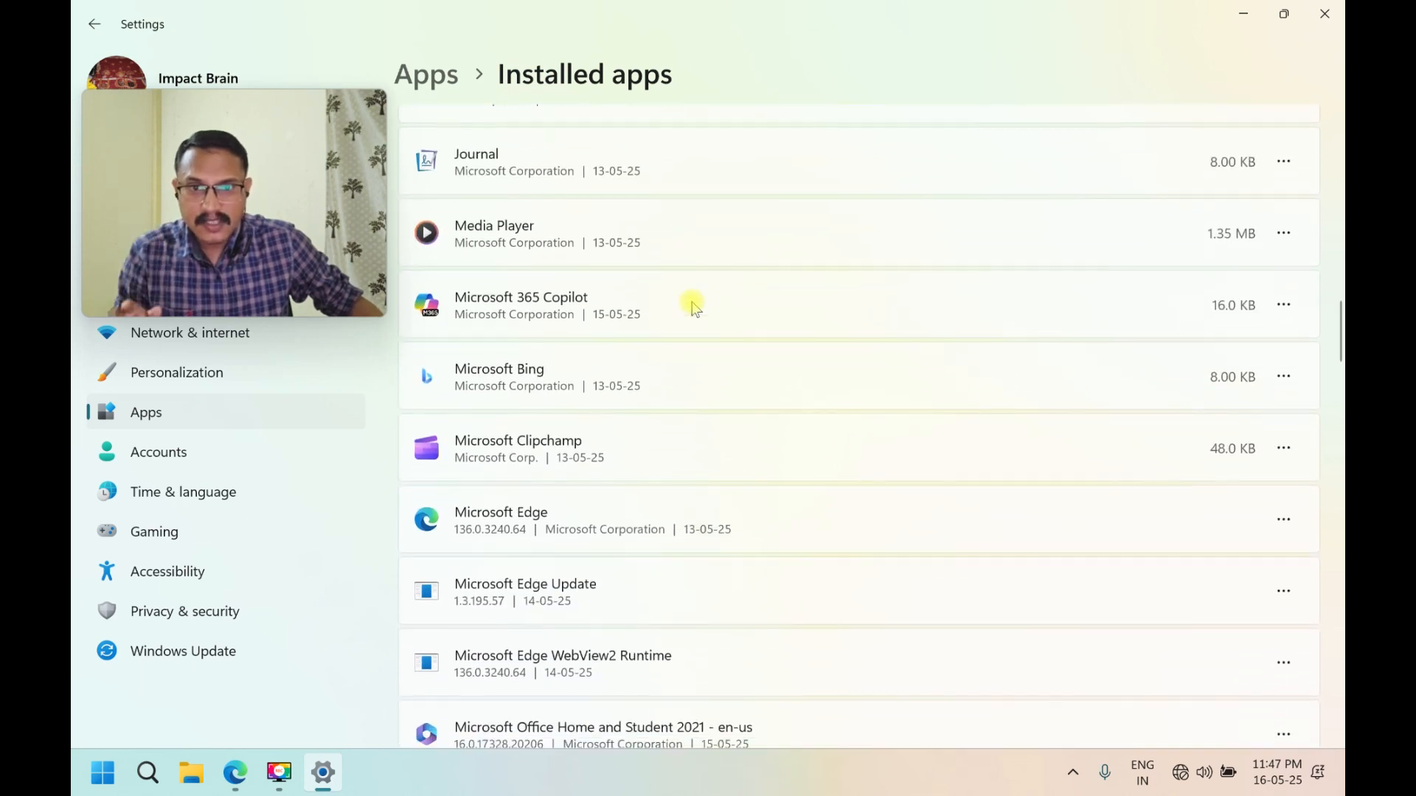
scroll(697, 308, down, 5)
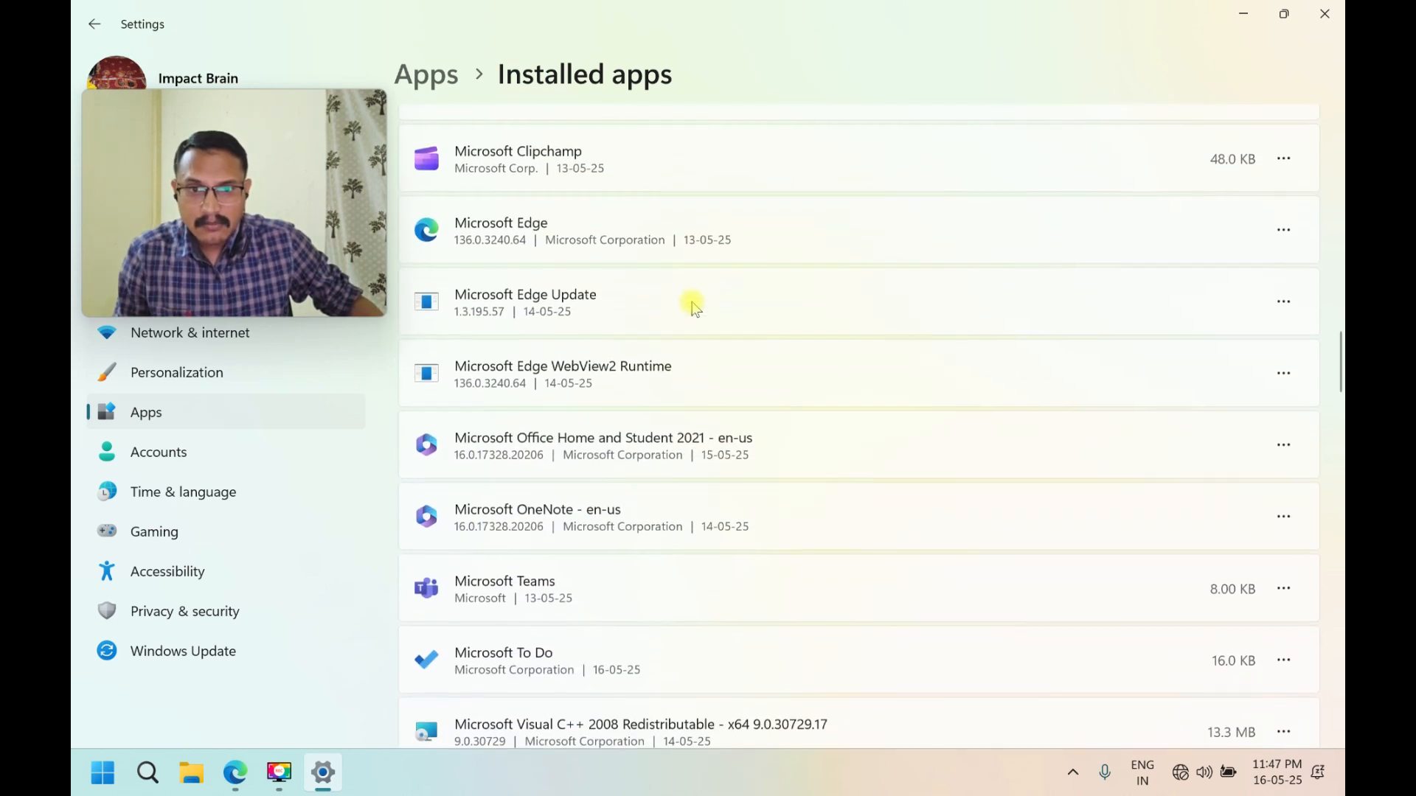
scroll(693, 308, down, 3)
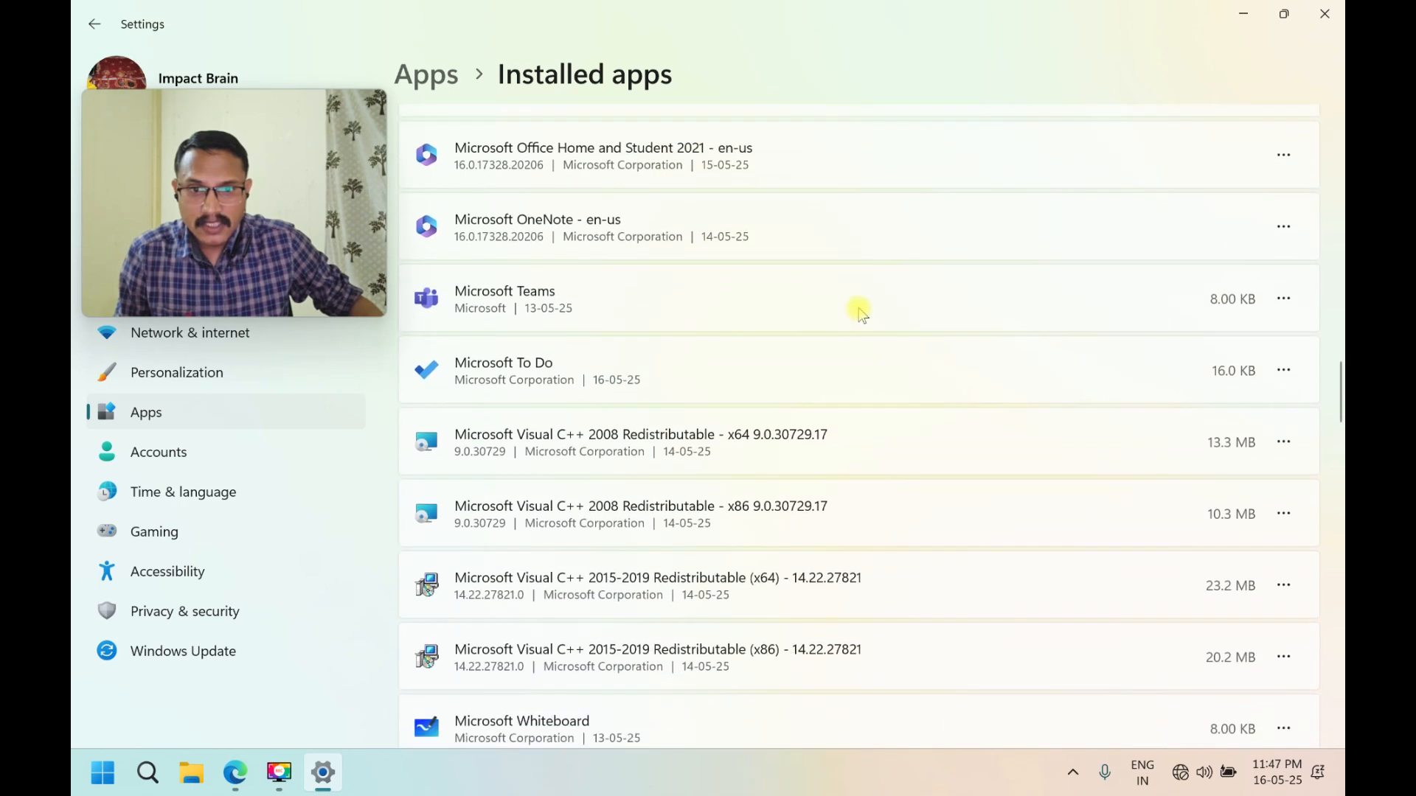
scroll(860, 311, down, 7)
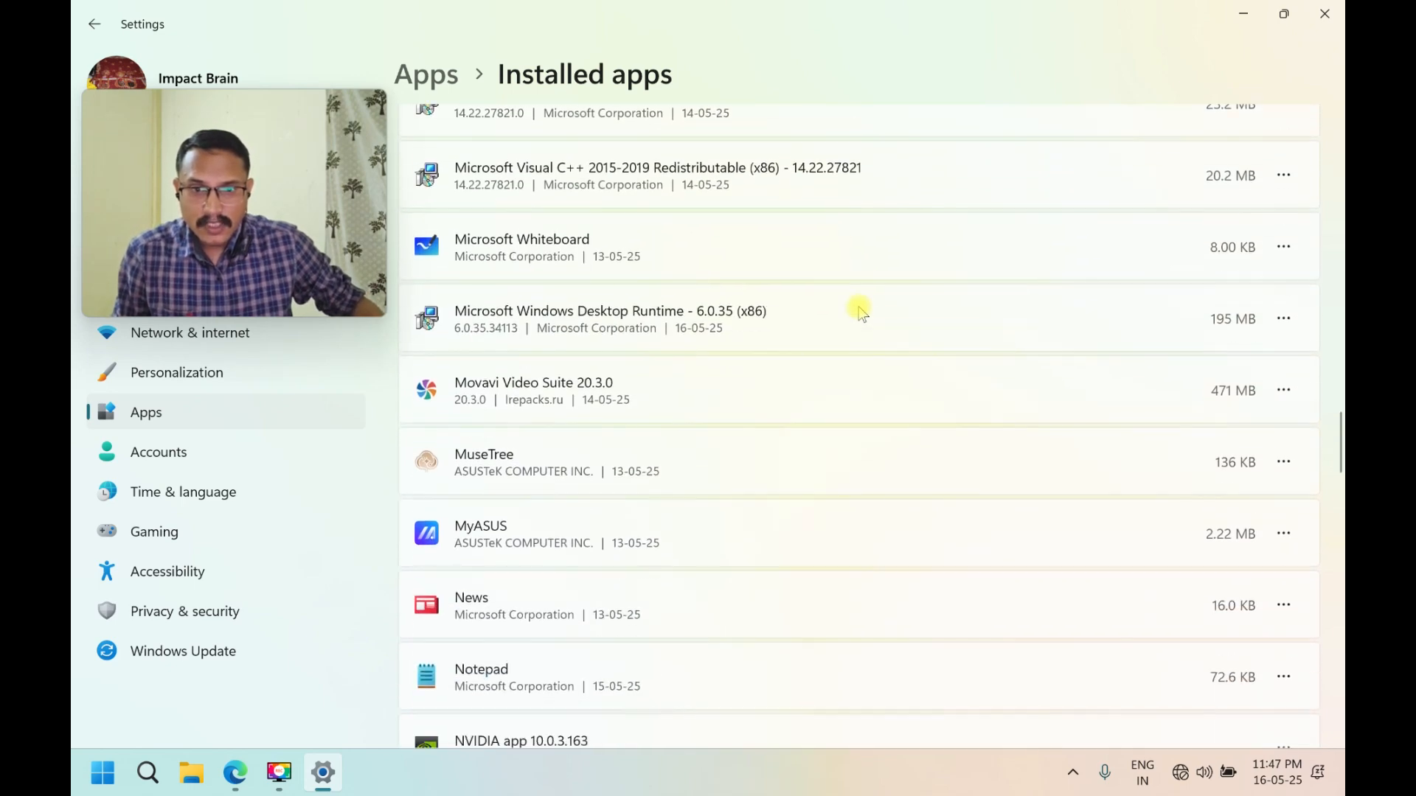
scroll(860, 311, down, 4)
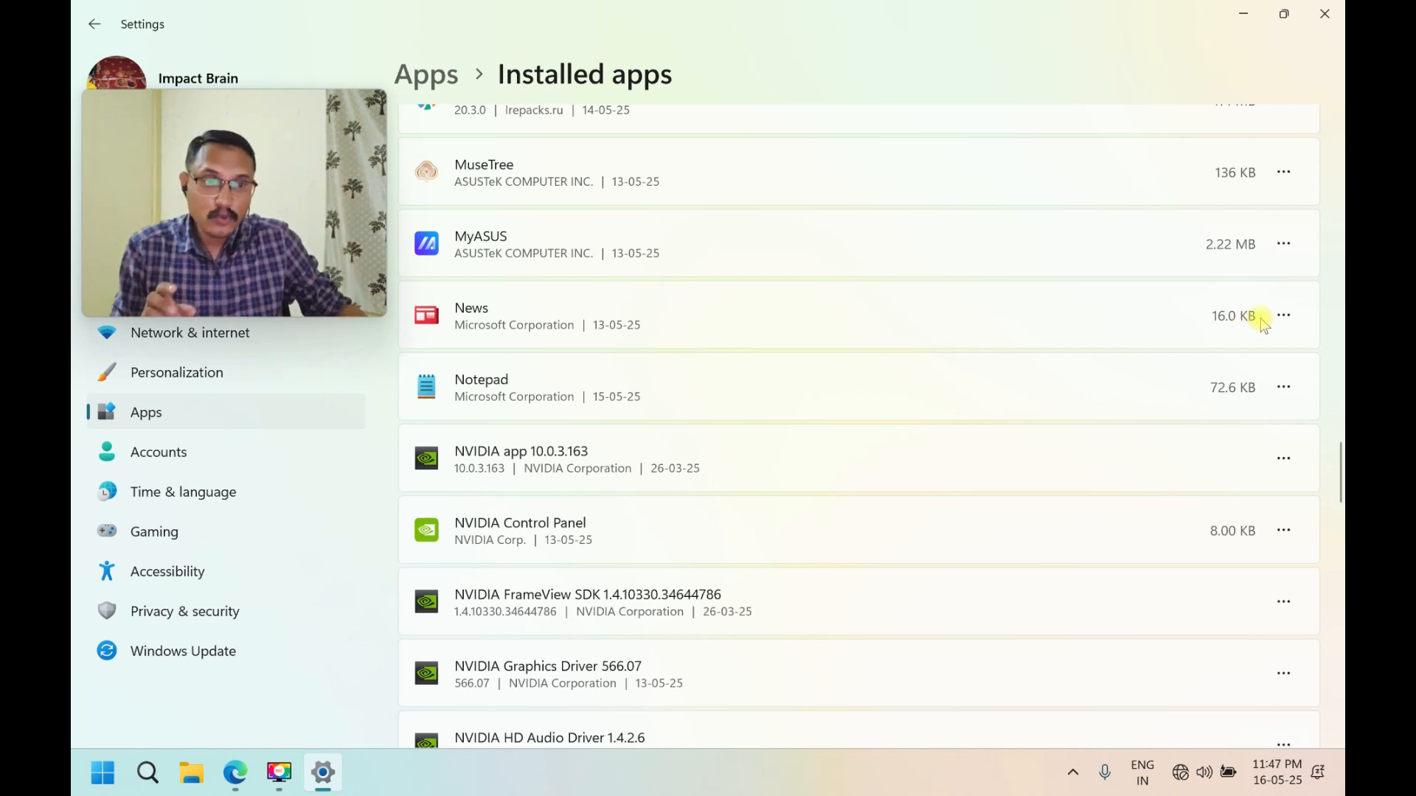
click(1282, 316)
click(1081, 421)
click(1250, 434)
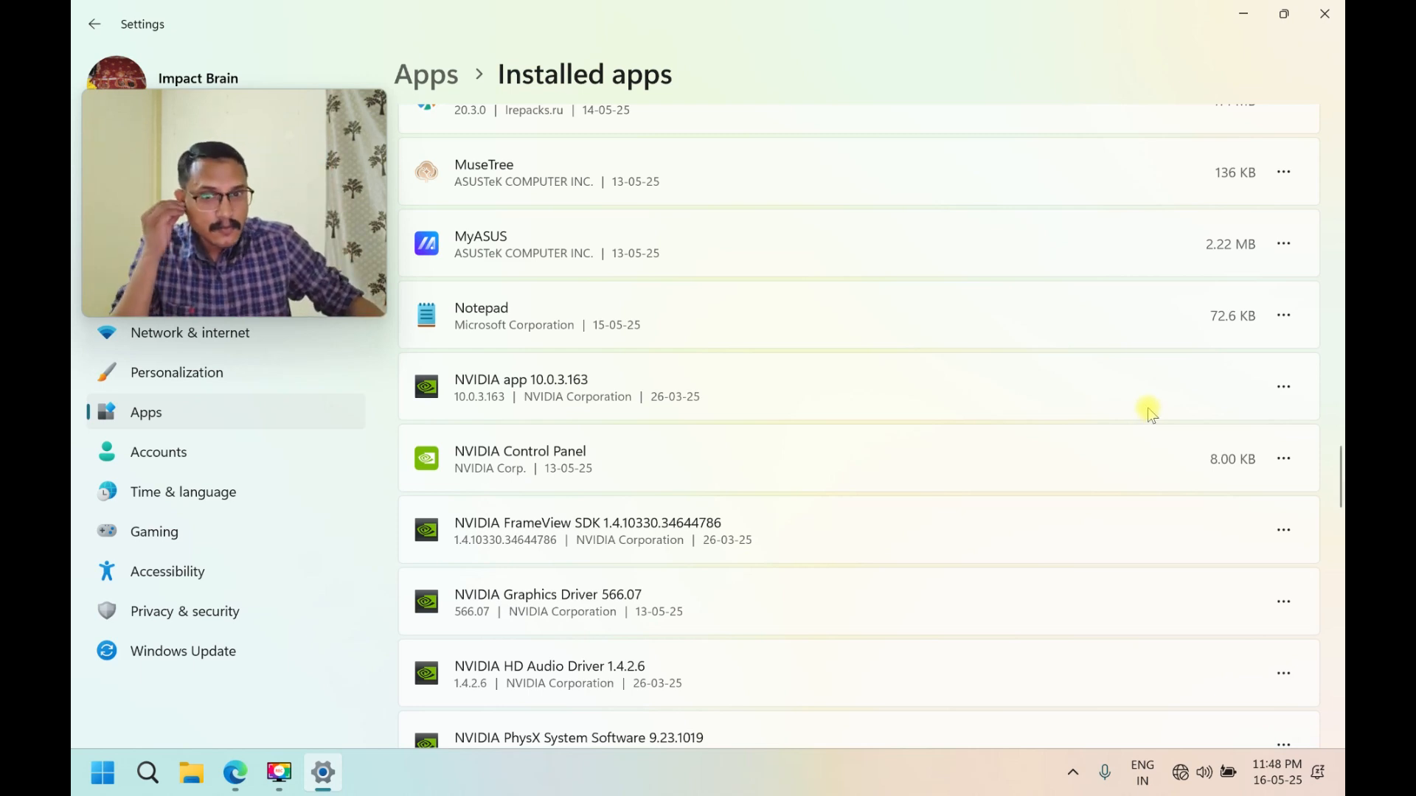
Uninstall the Outlook app, listed below the NVIDIA entries, and confirm its removal.
scroll(926, 398, down, 2)
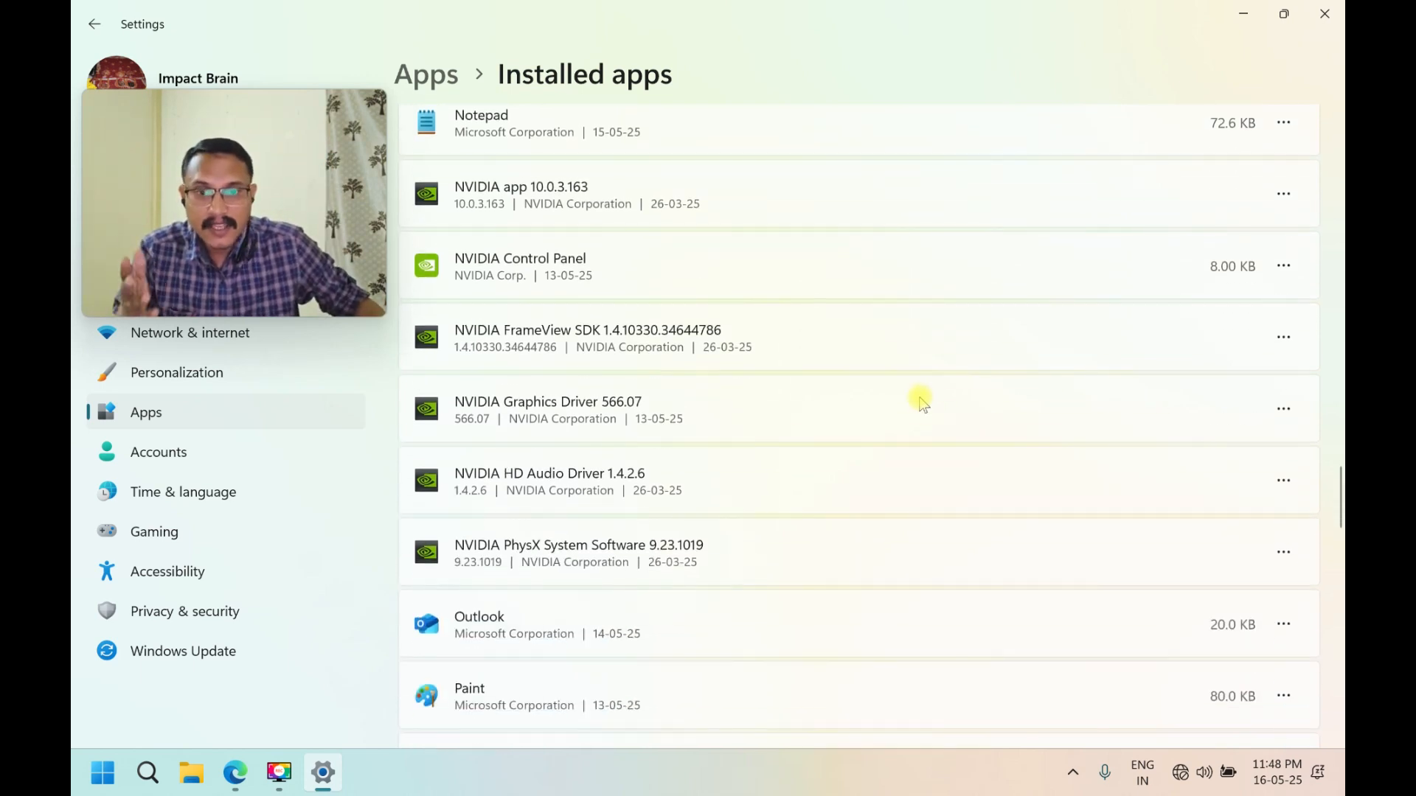
scroll(917, 398, down, 4)
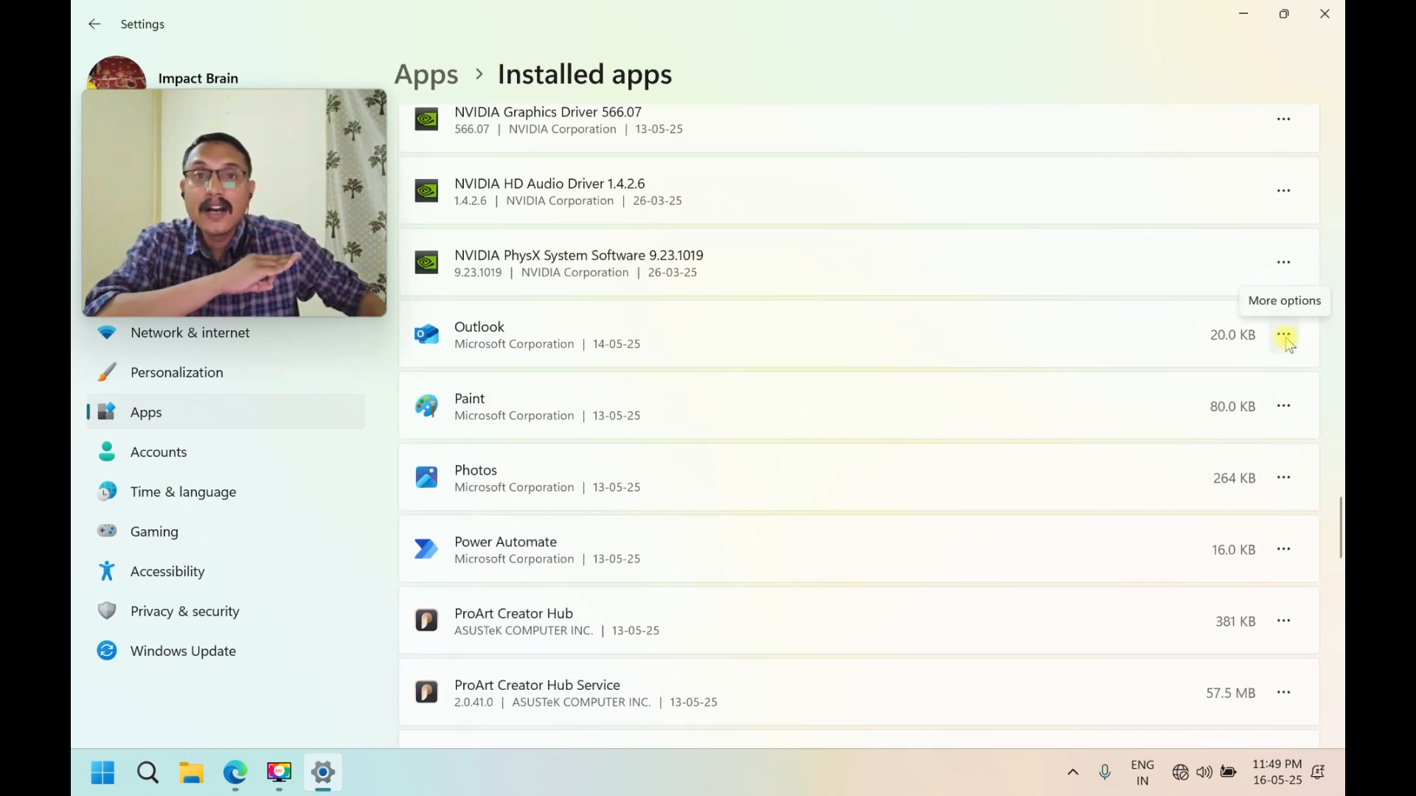
click(1285, 336)
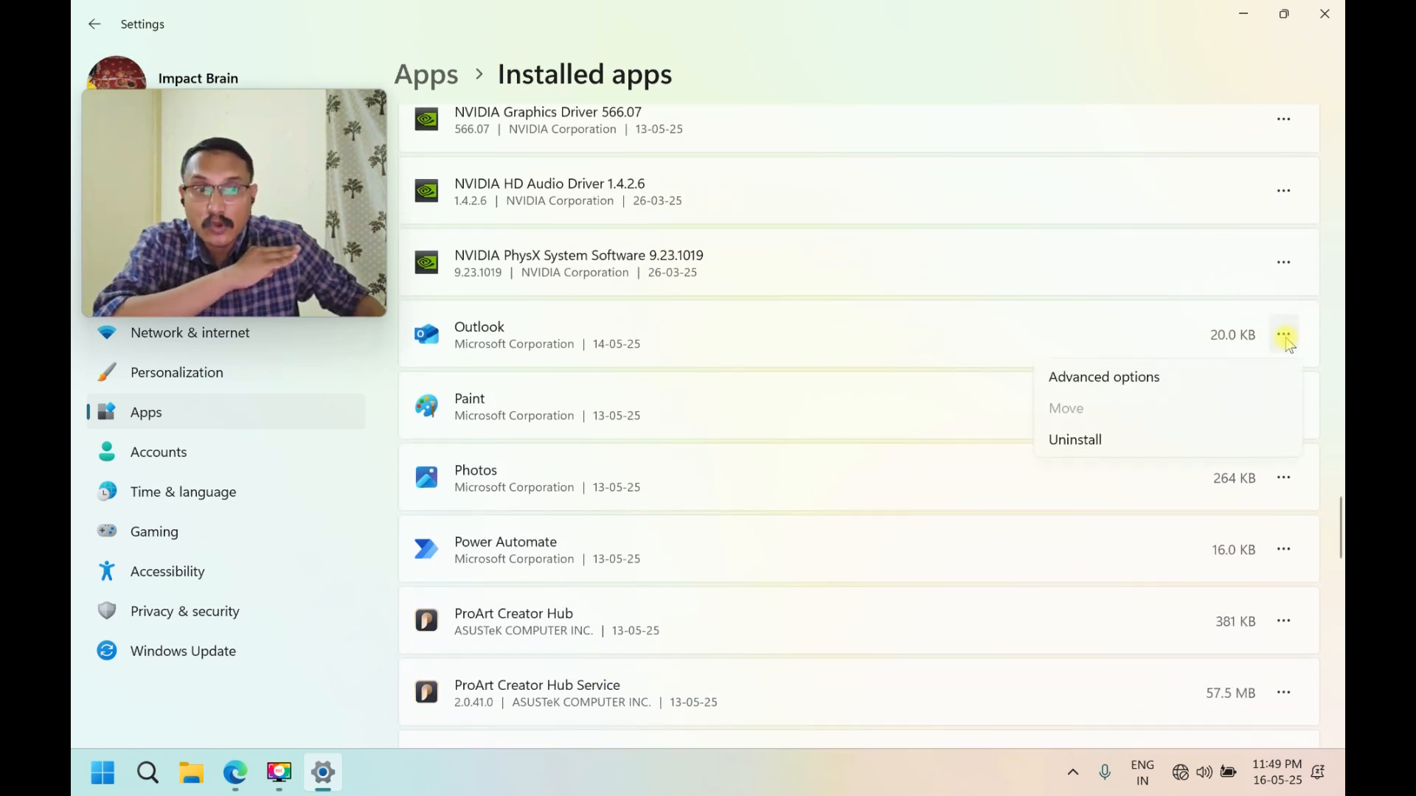
click(1076, 441)
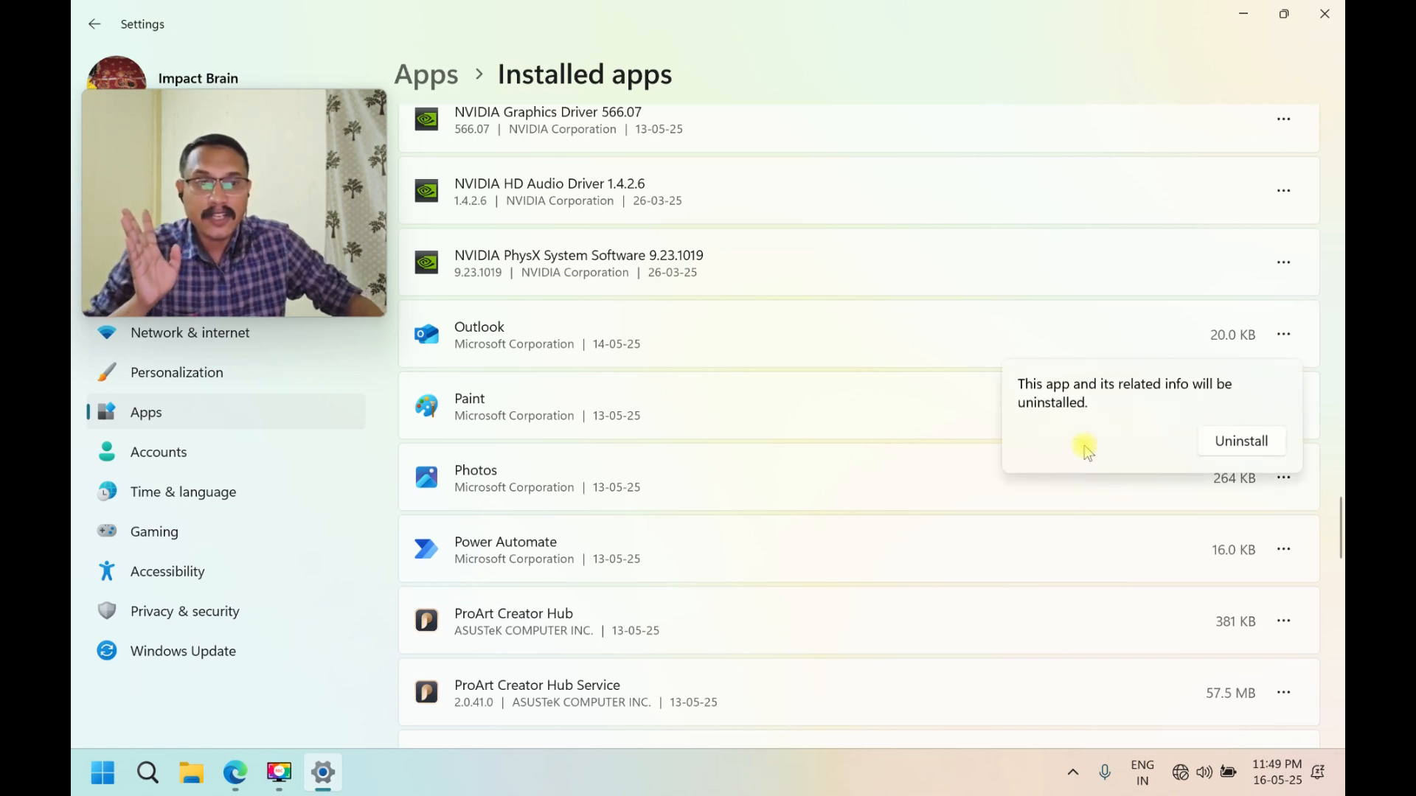
click(1242, 442)
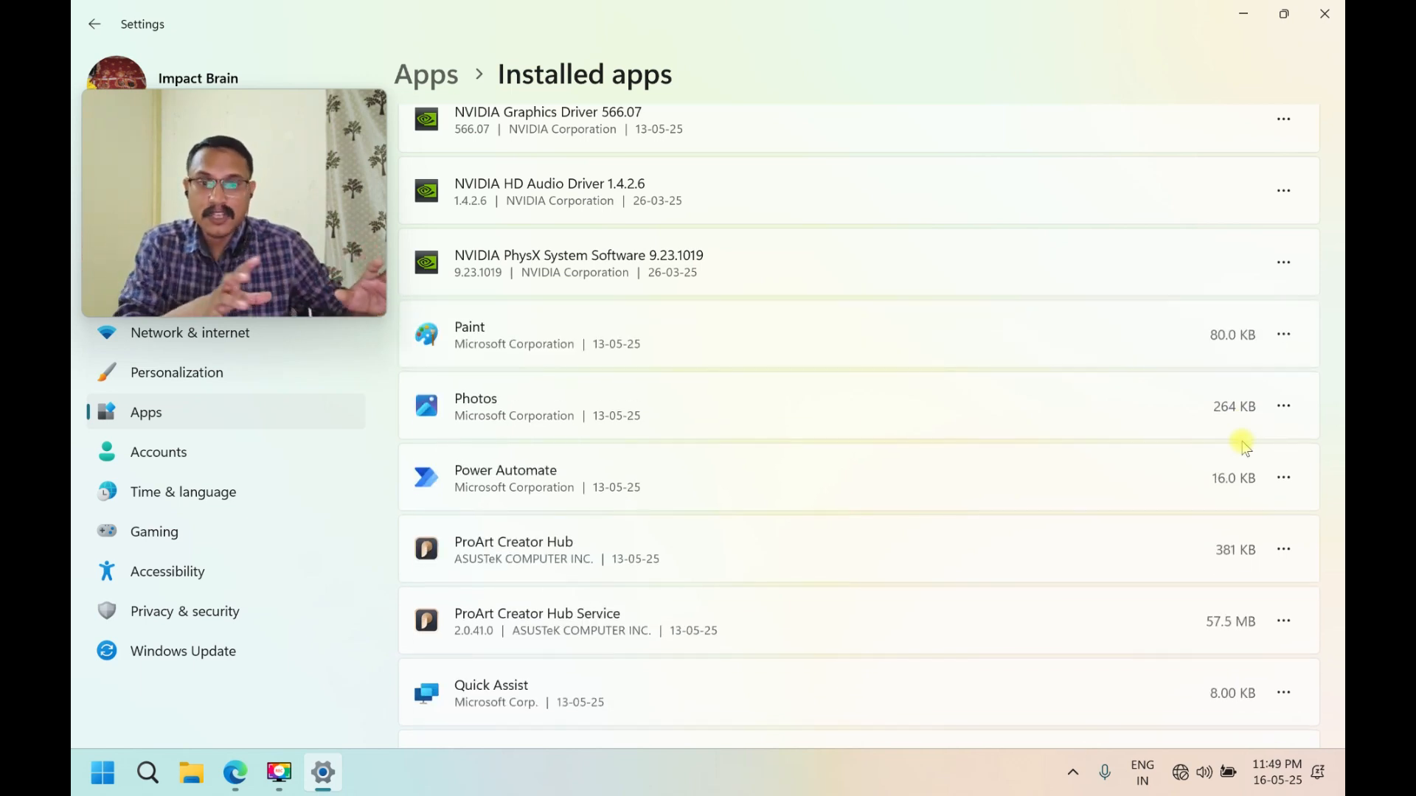
Find Solitaire & Casual Games in the installed apps list and uninstall it.
scroll(1106, 484, down, 3)
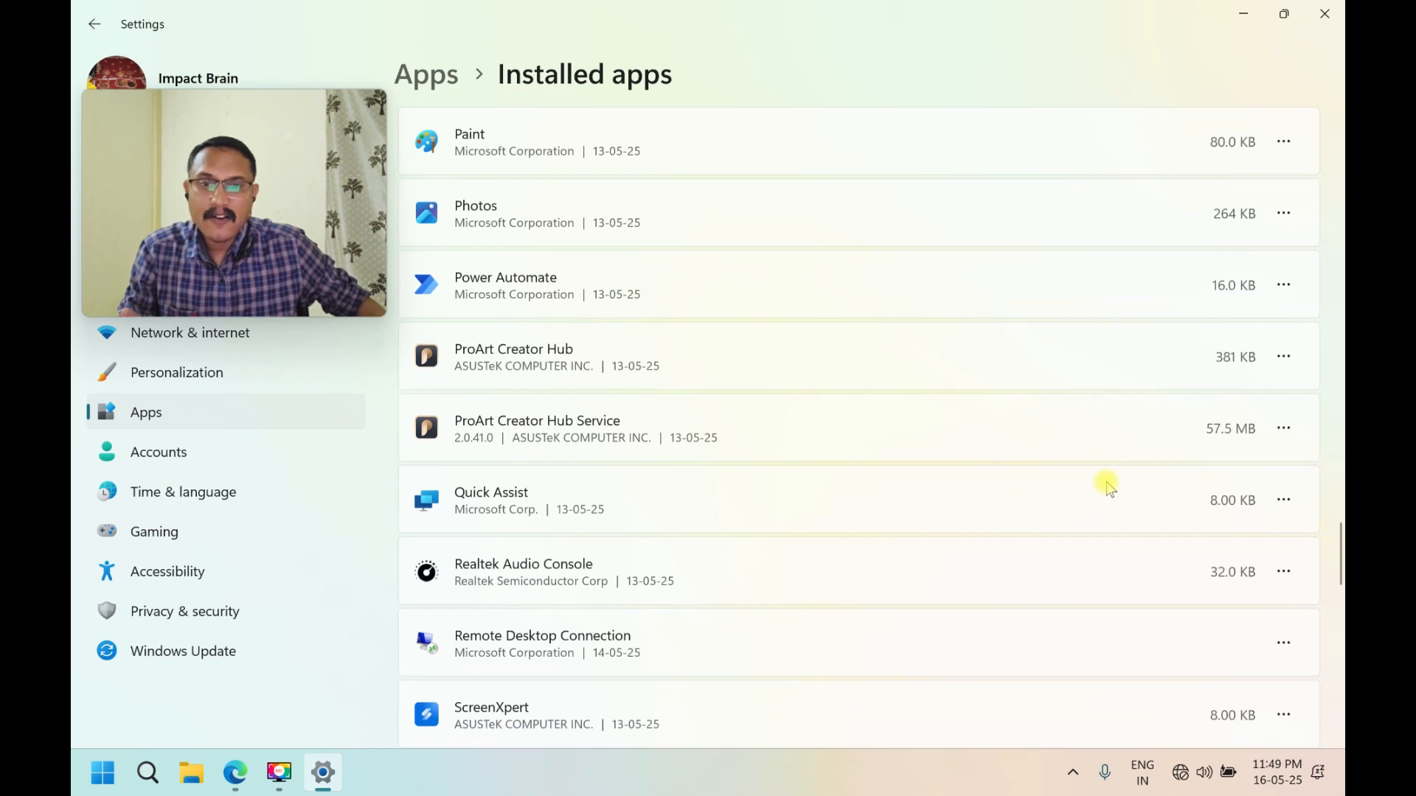
scroll(1054, 452, down, 3)
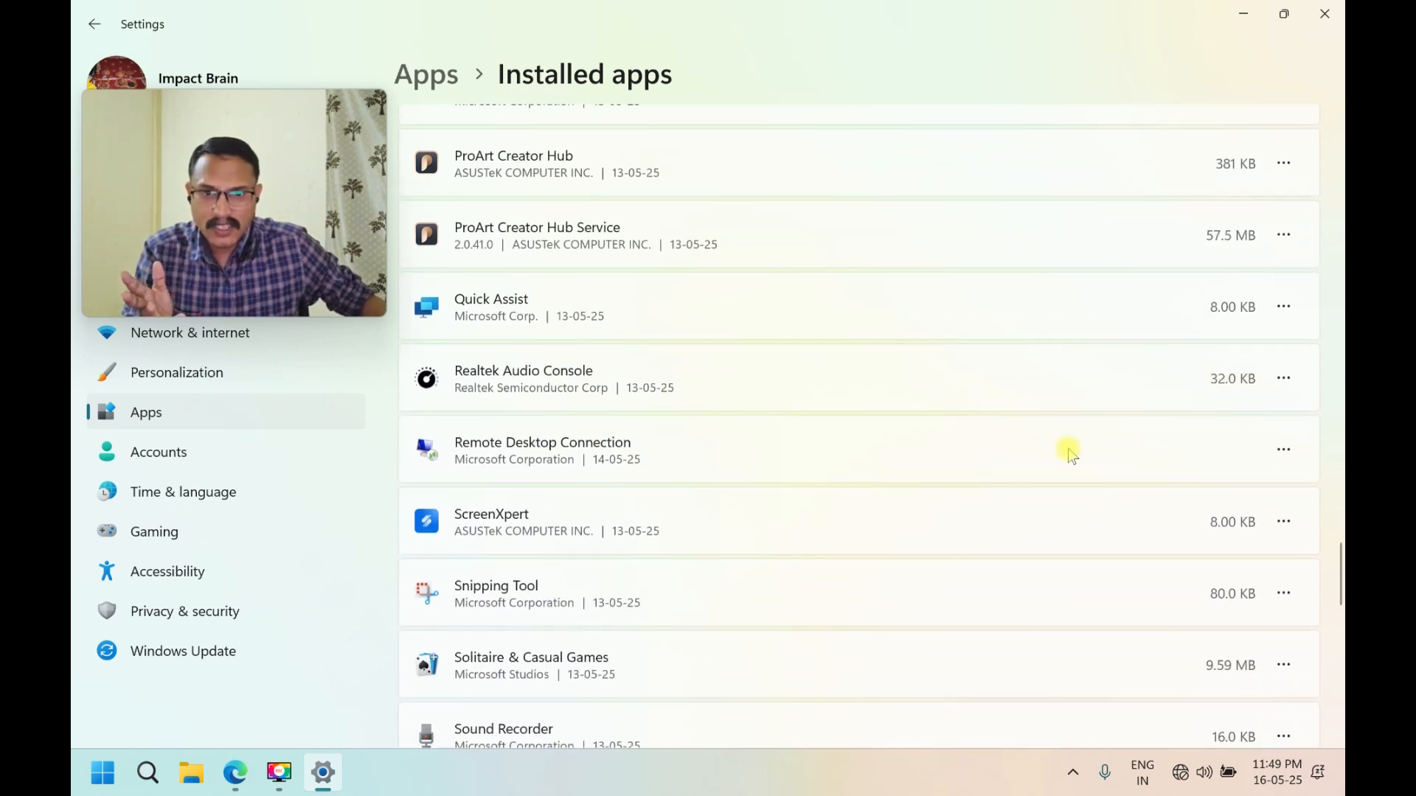
scroll(1071, 454, down, 3)
scroll(1082, 437, down, 3)
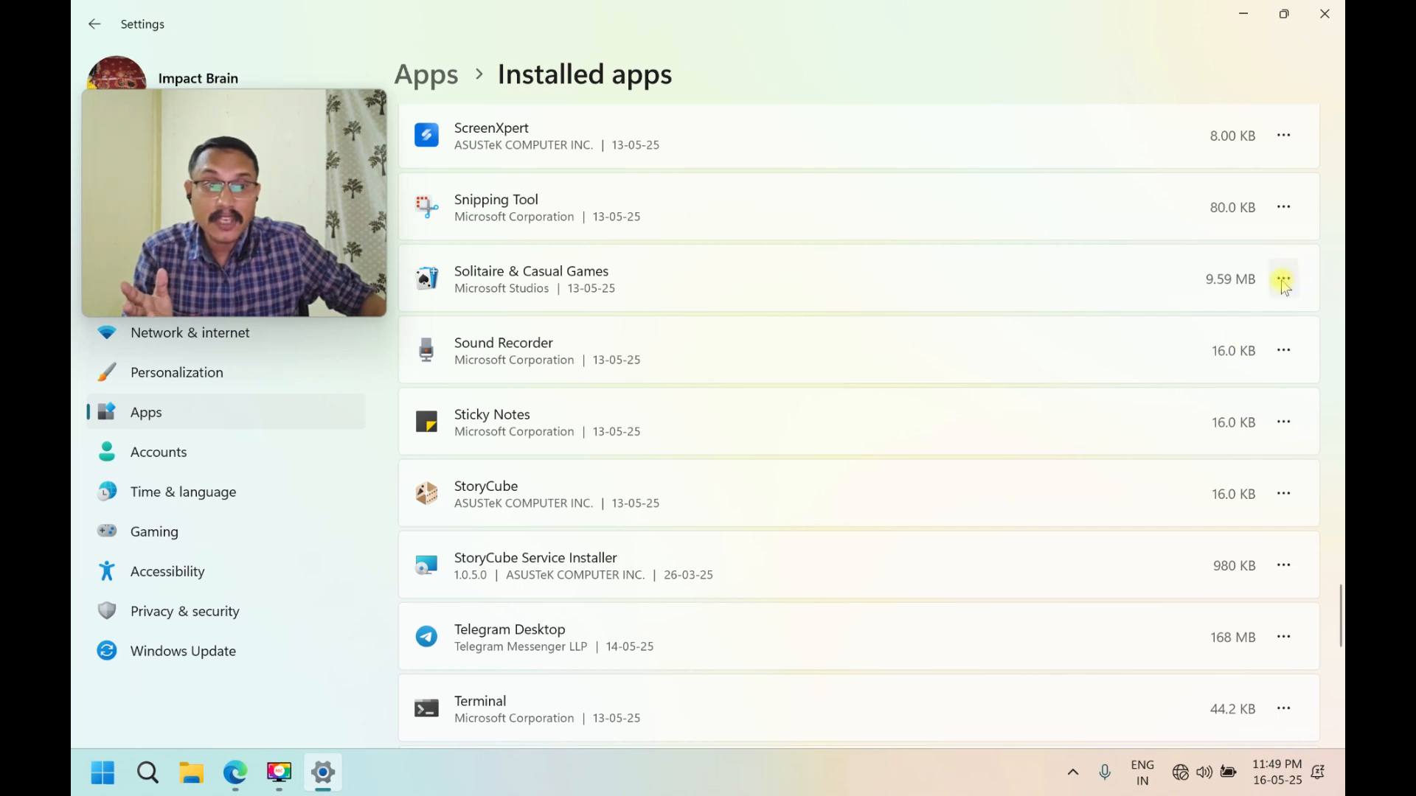
click(1284, 280)
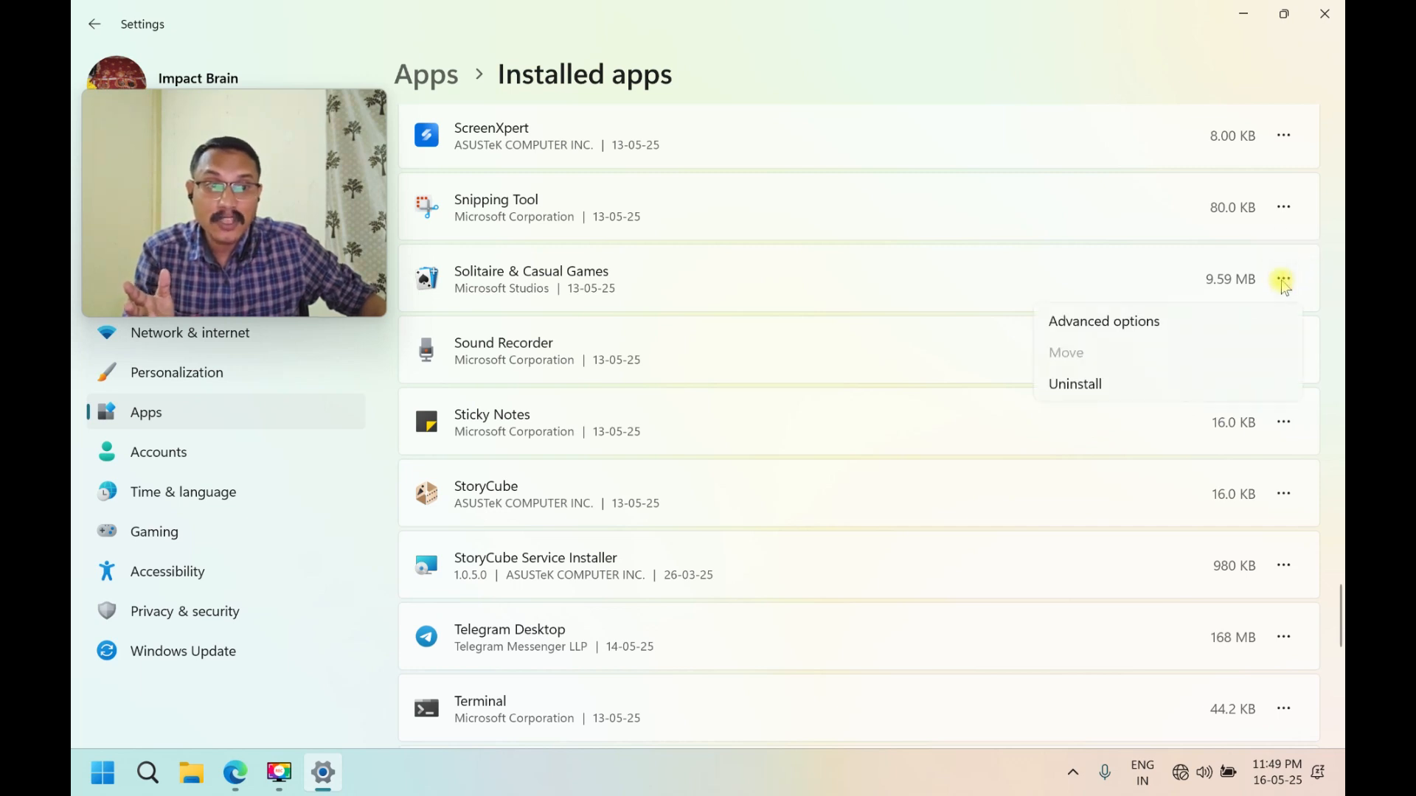
click(1070, 385)
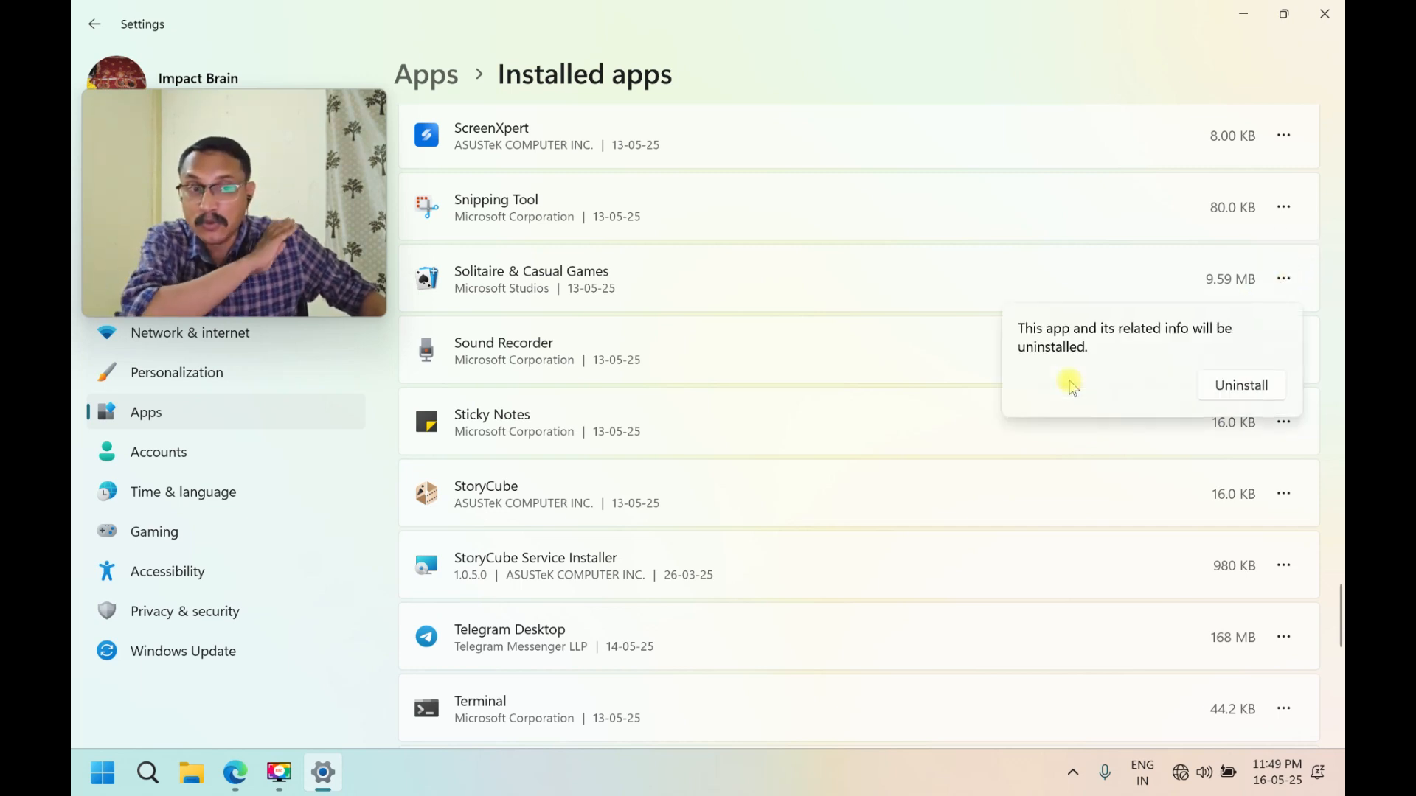
click(1252, 387)
Find the Weather app further down the installed apps list and uninstall it, confirming its removal.
scroll(949, 386, down, 2)
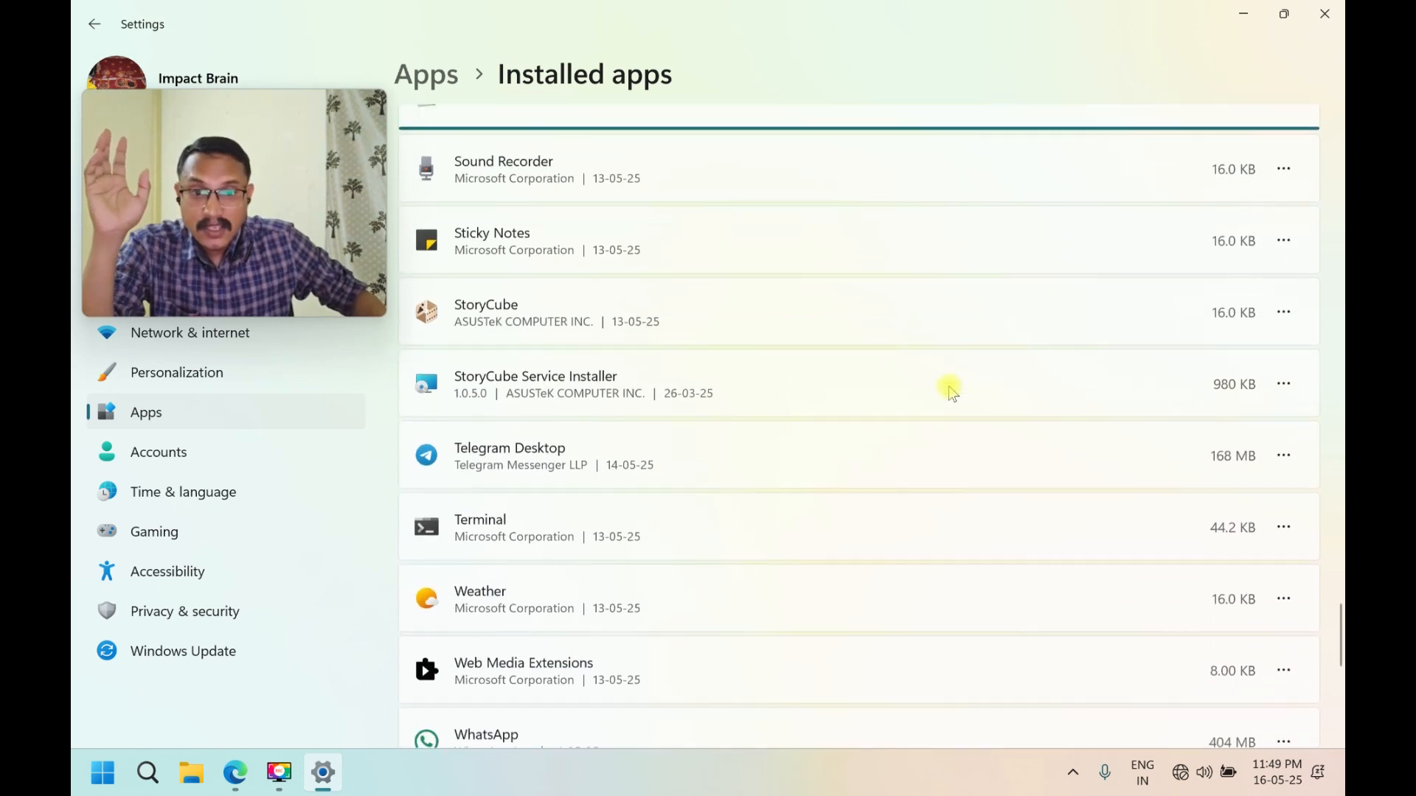
scroll(950, 391, down, 3)
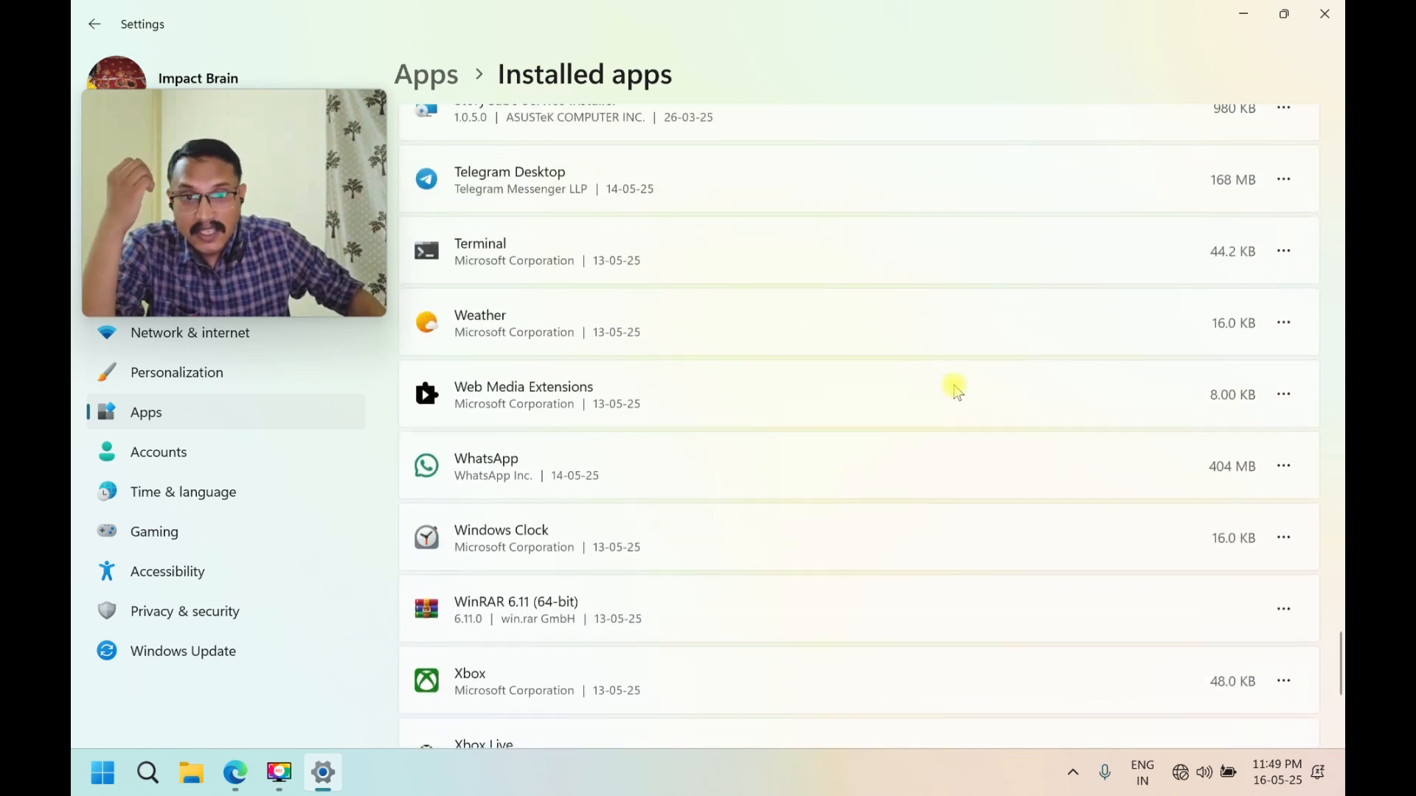
click(1284, 322)
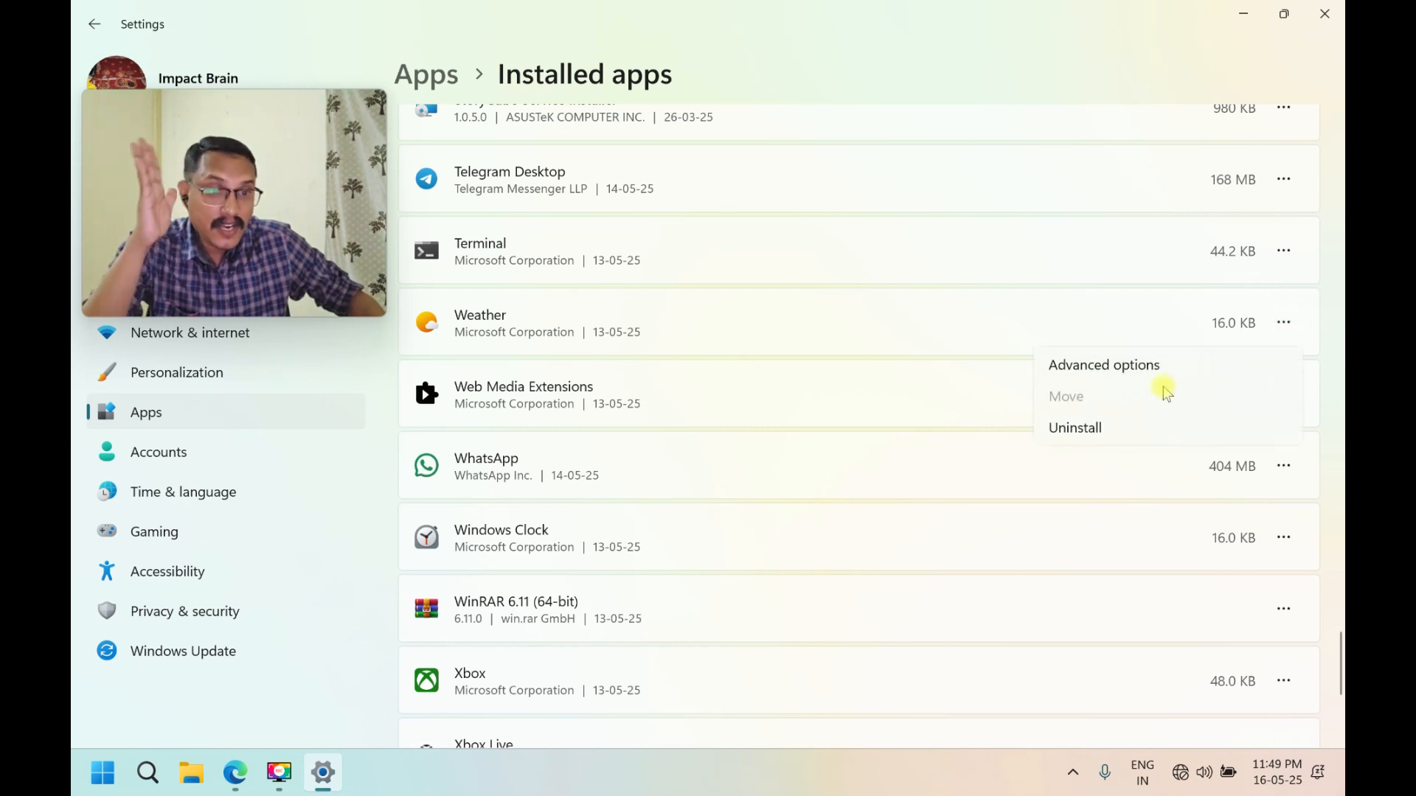
click(1097, 436)
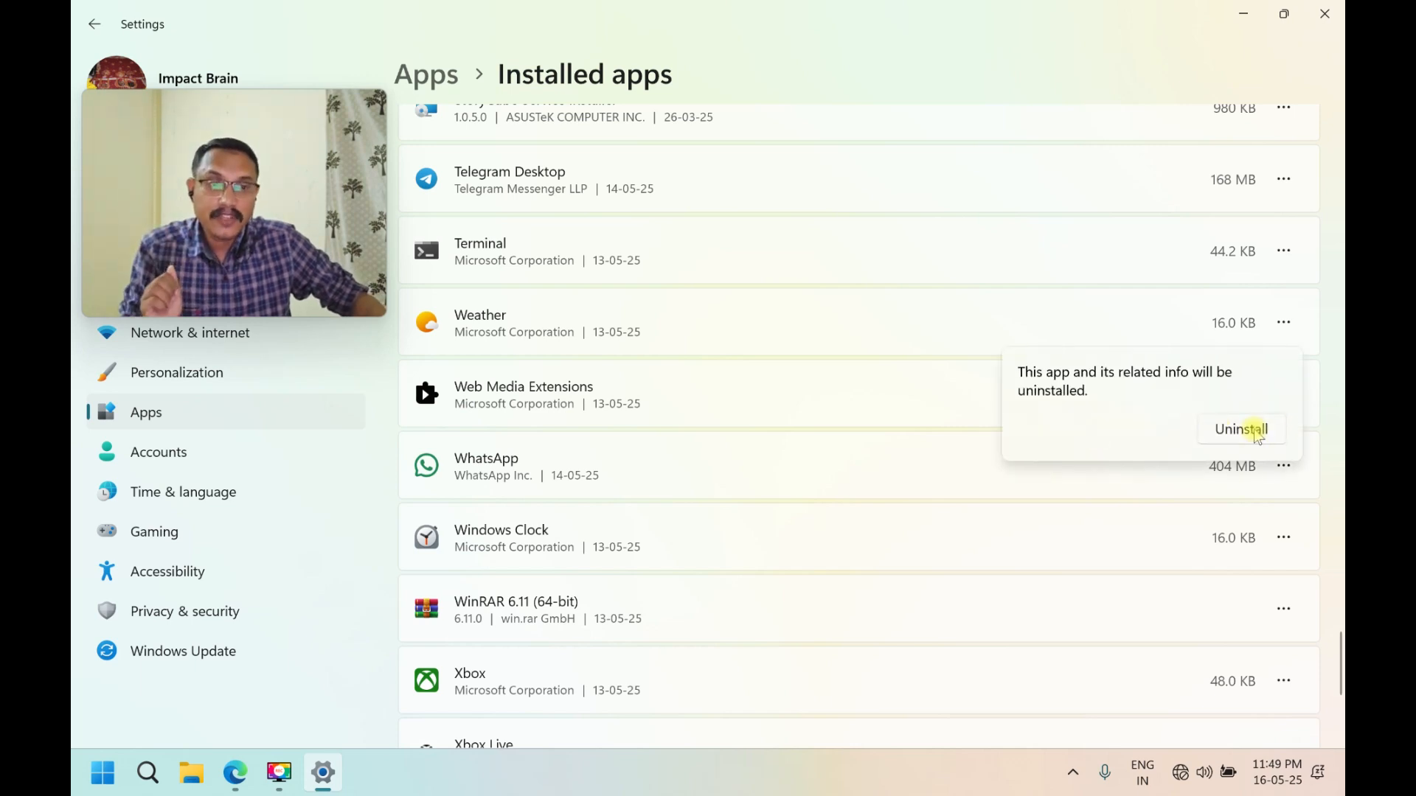
click(1254, 433)
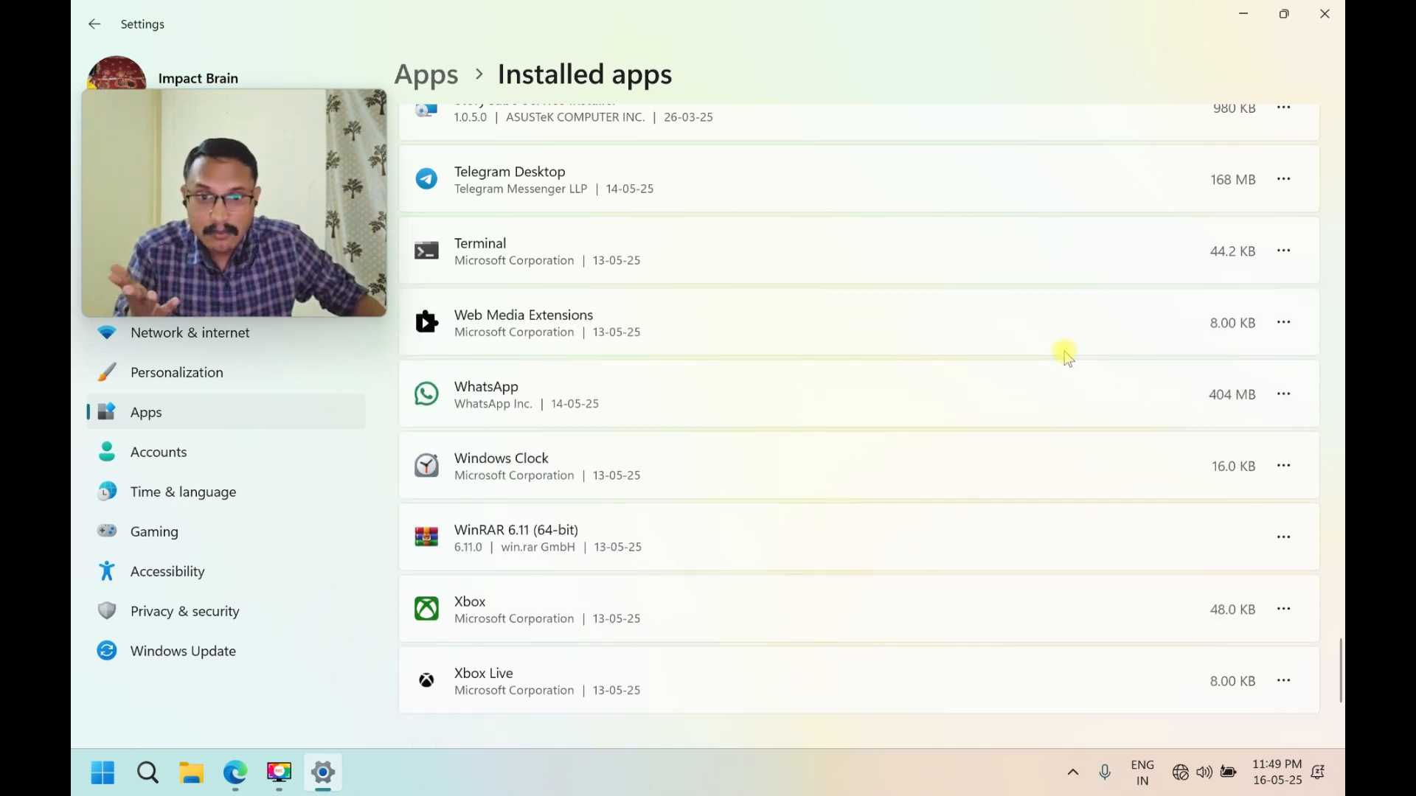
Uninstall the Xbox app near the end of the installed apps list and confirm its removal.
scroll(1077, 361, down, 3)
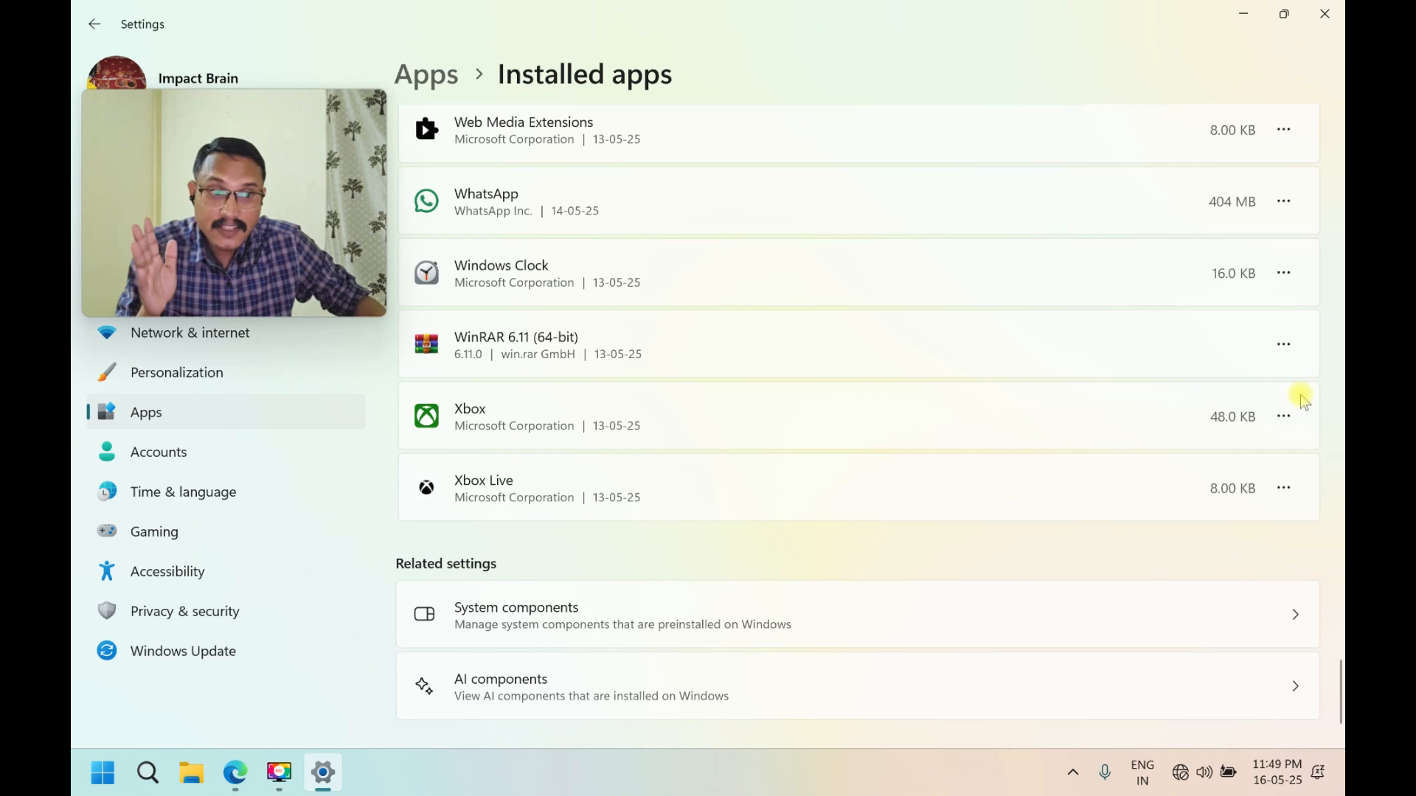
click(1284, 417)
click(1131, 522)
click(1249, 529)
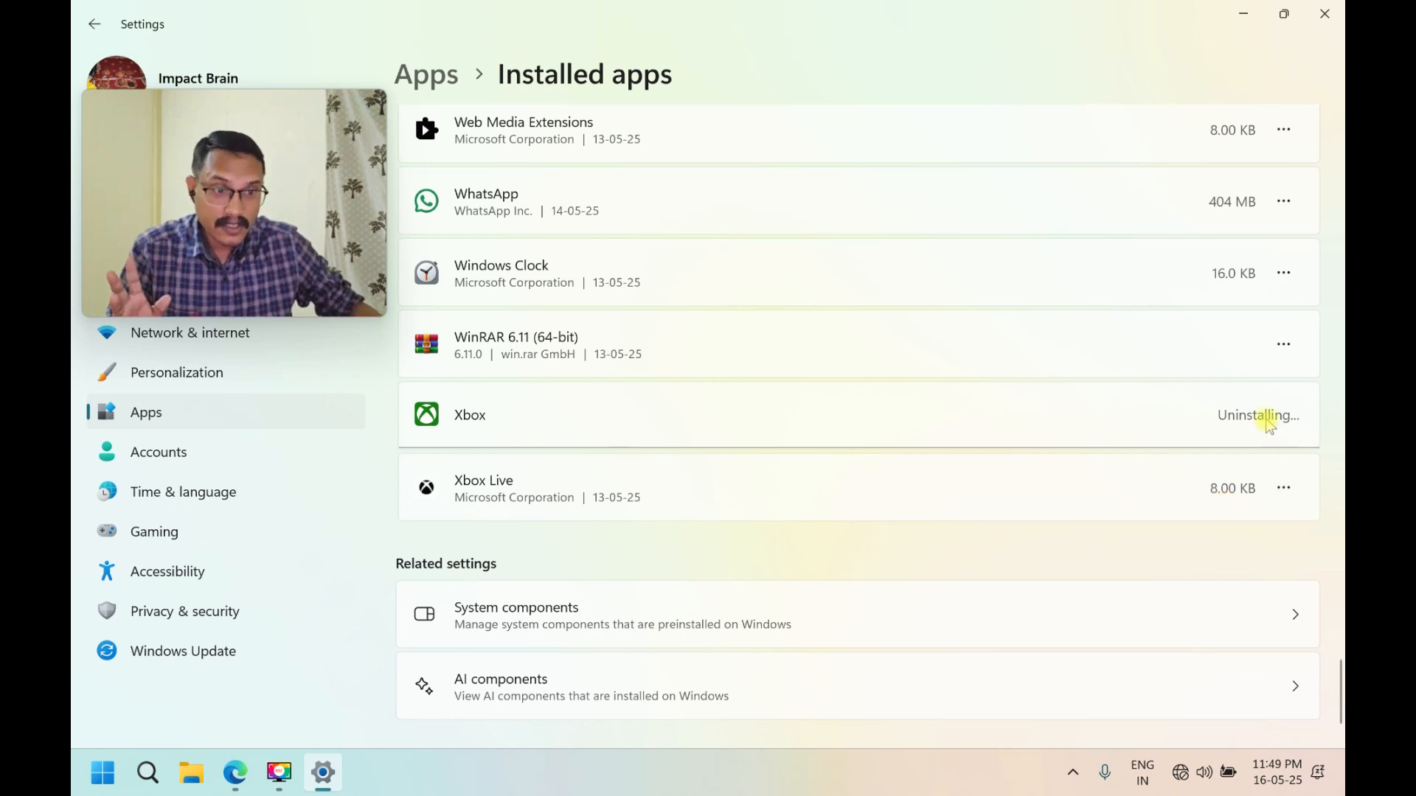
Uninstall the Xbox Live app, confirm its removal, and close Settings.
click(1283, 489)
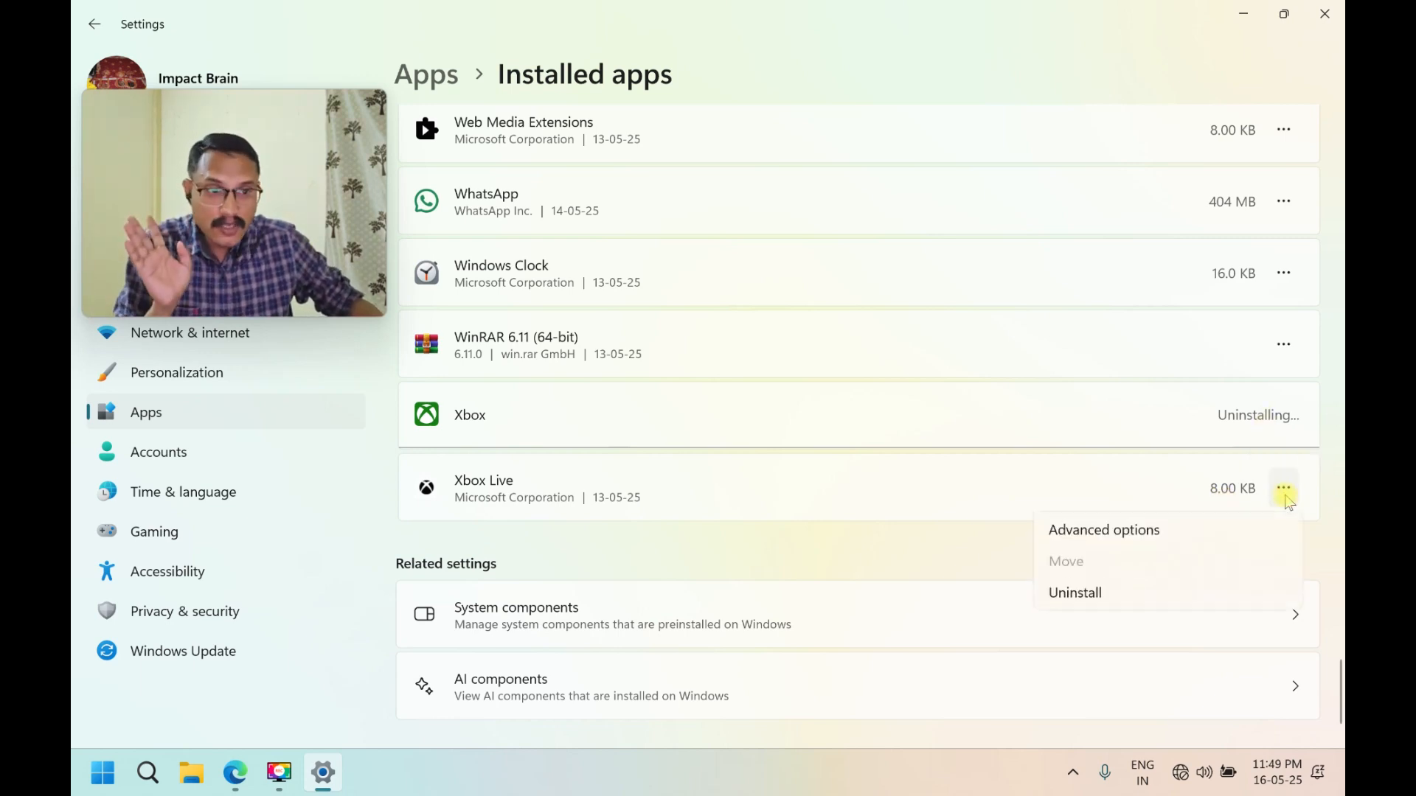
click(1128, 589)
click(1241, 594)
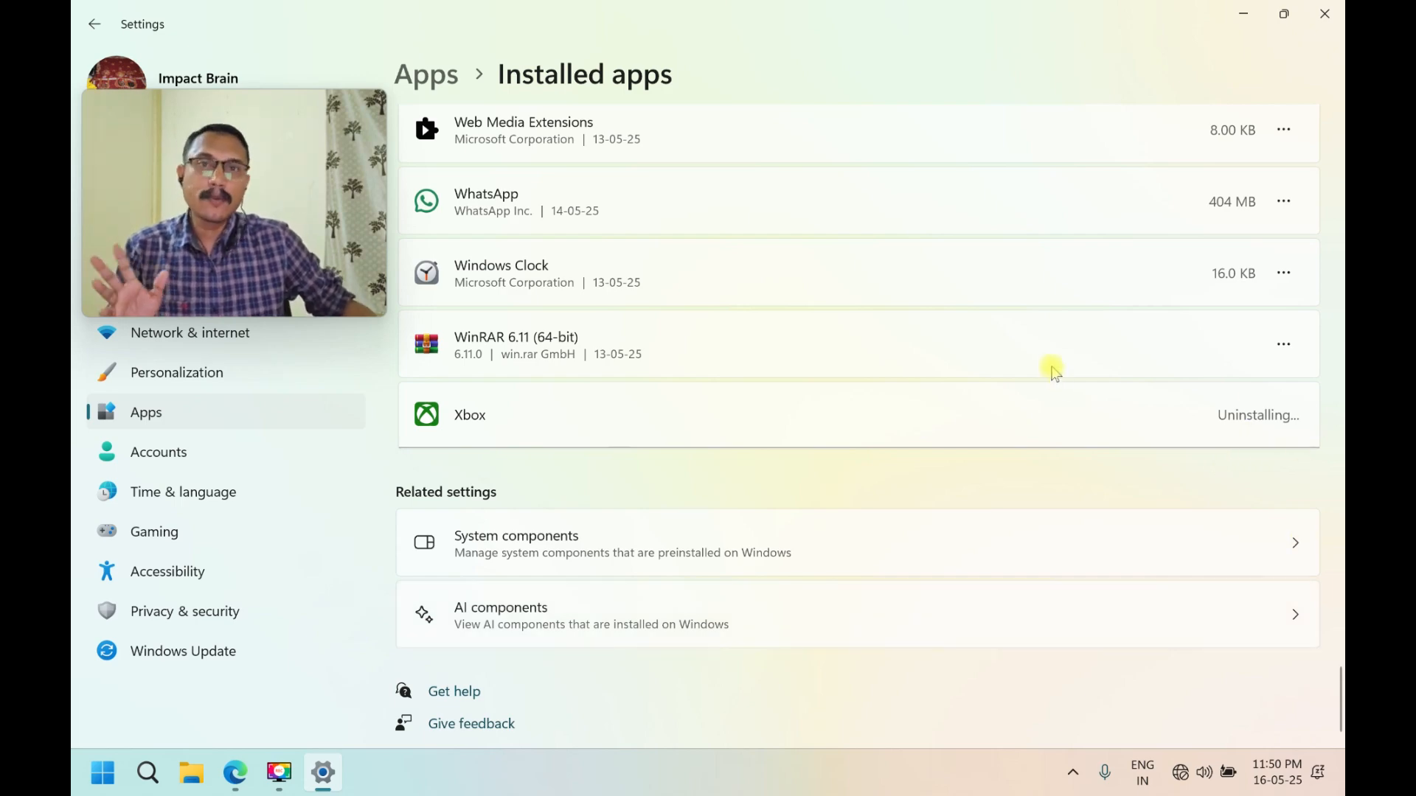
click(1326, 14)
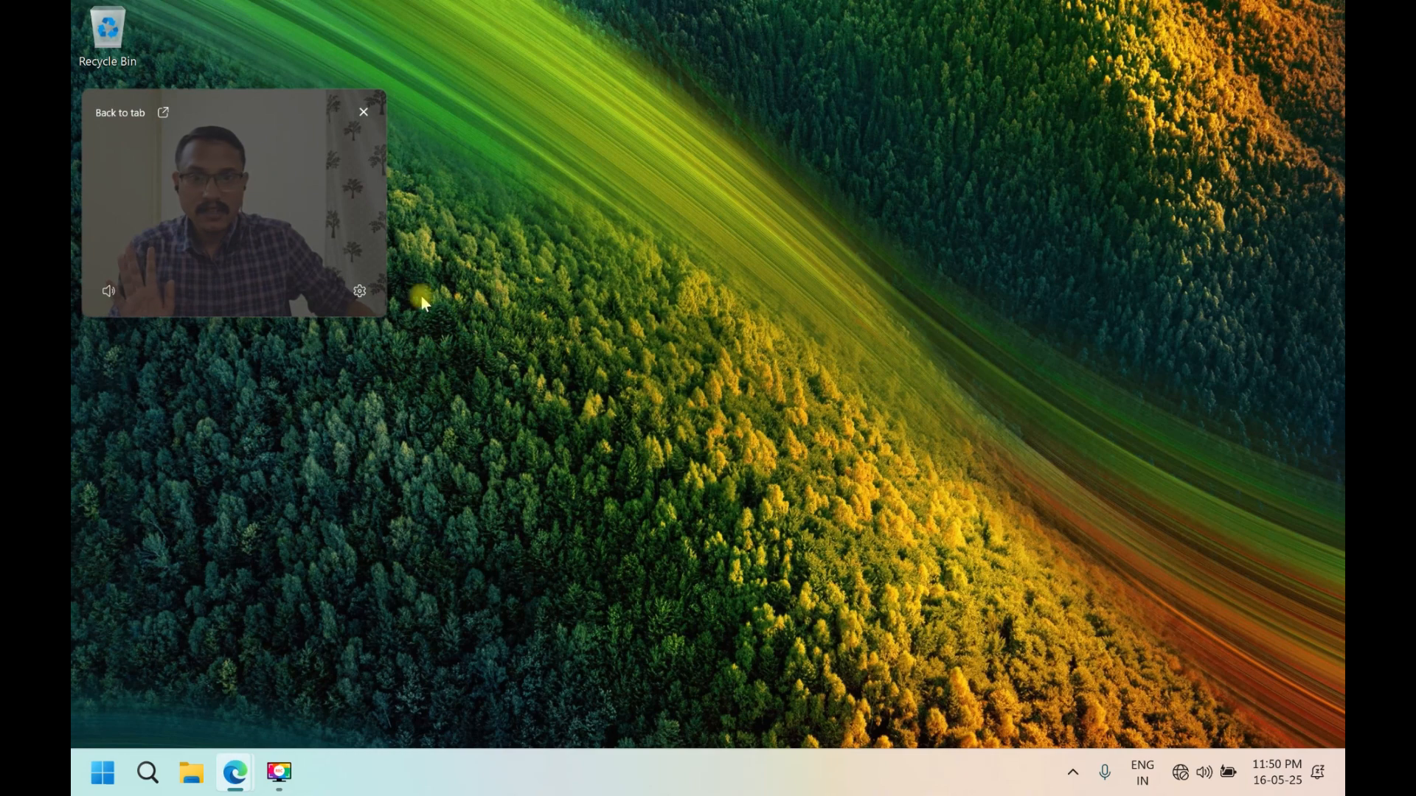
Enlarge the floating picture-in-picture video window and move it to the middle of the desktop.
drag(387, 316, 1327, 598)
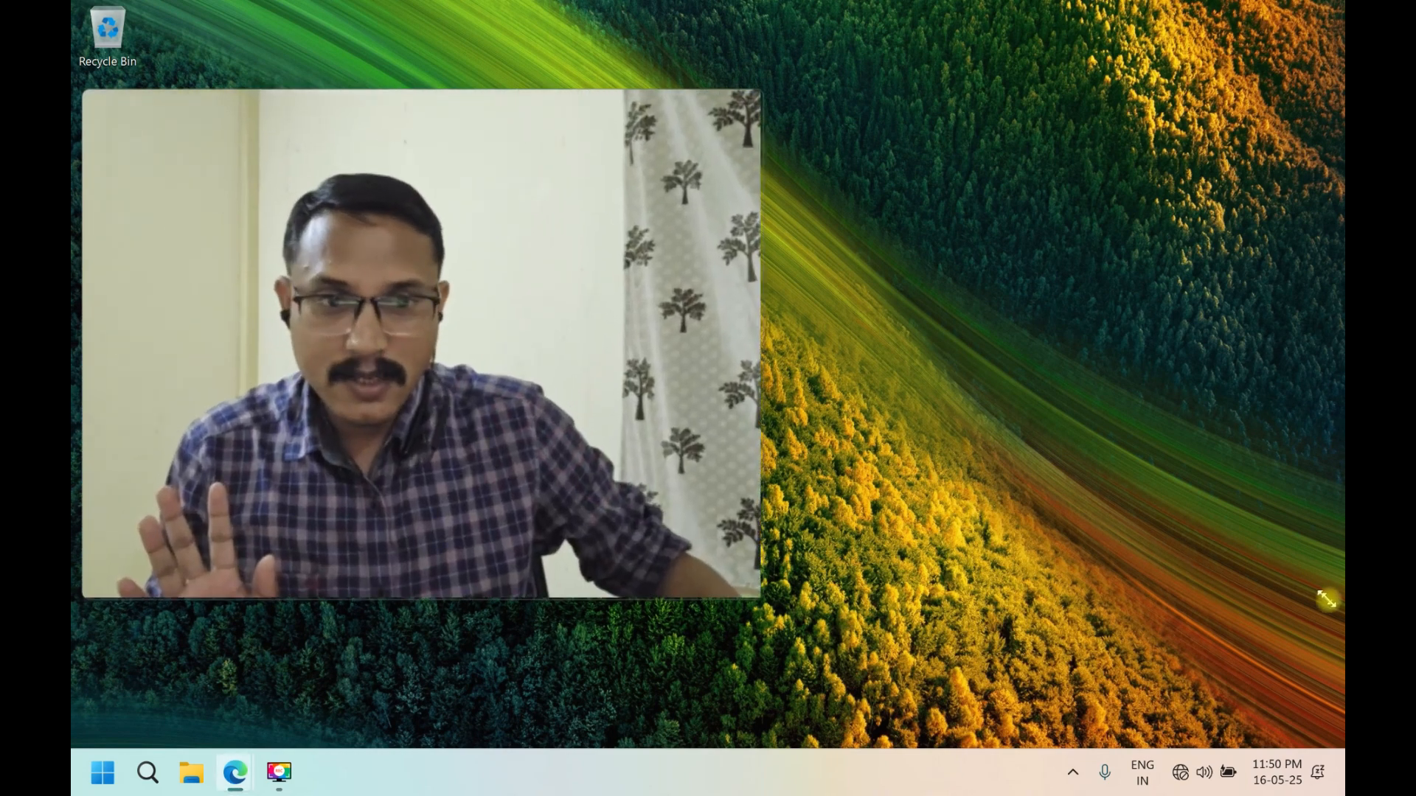
drag(767, 587, 875, 683)
drag(614, 394, 846, 393)
click(1225, 330)
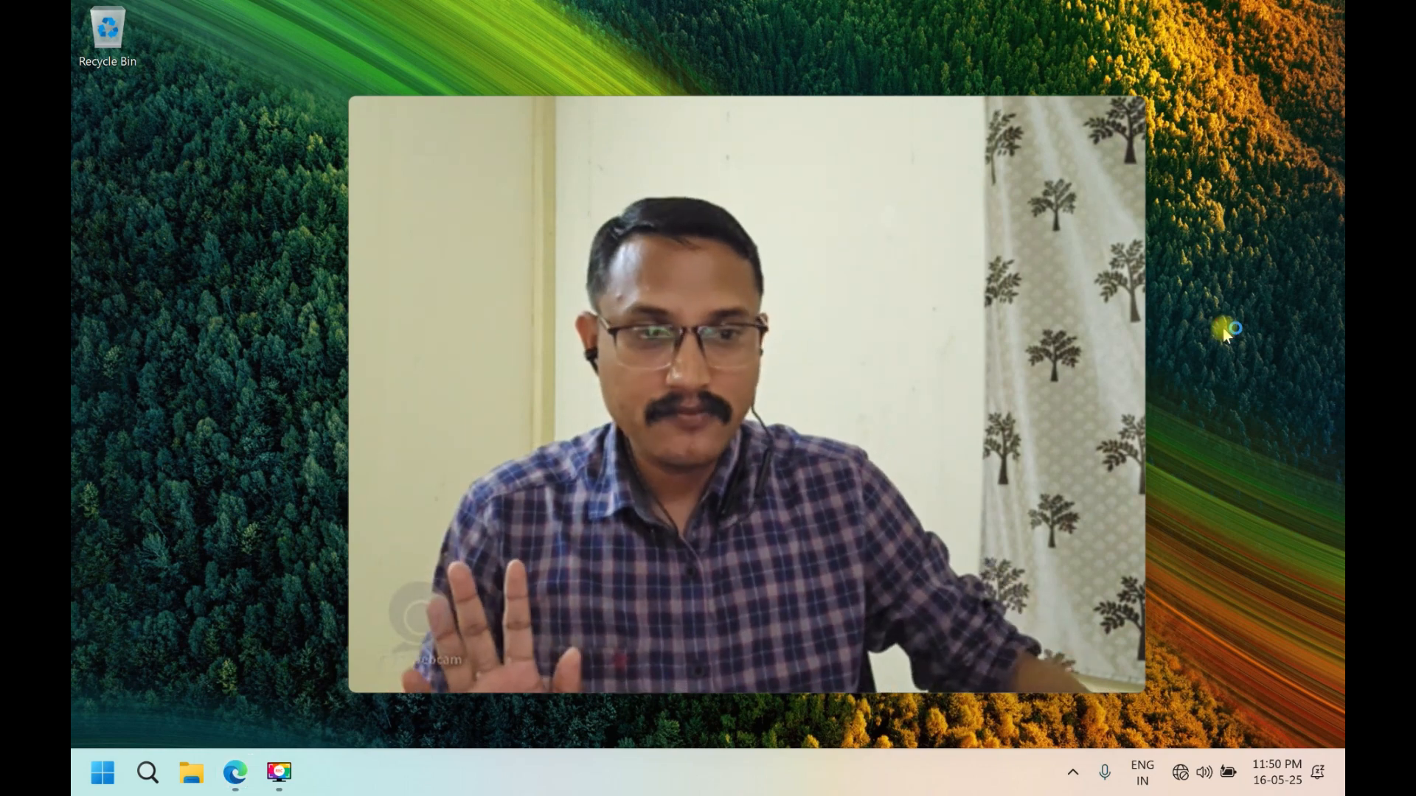